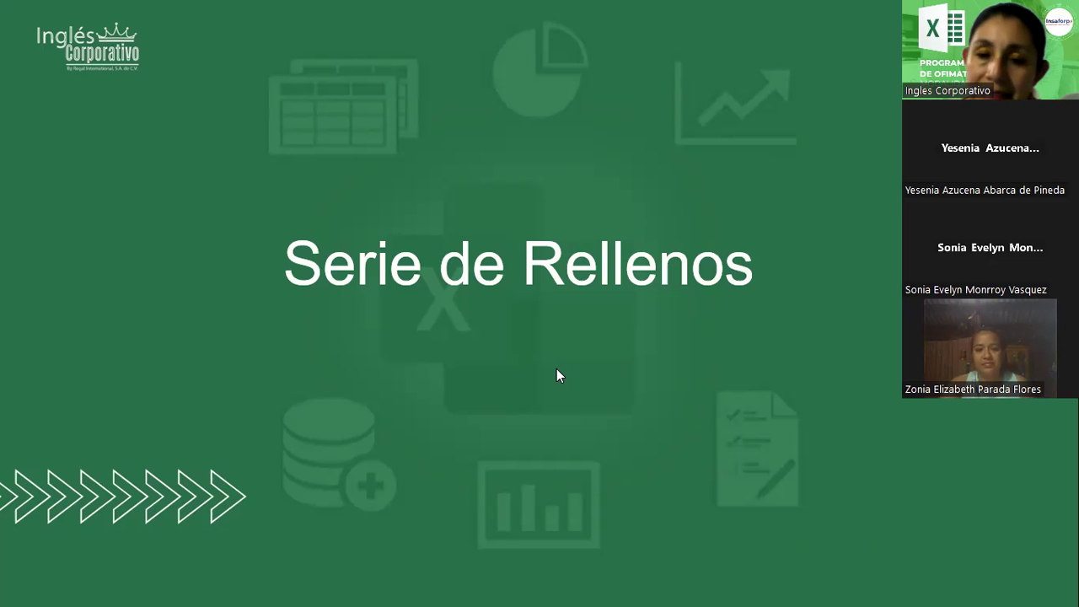
Advance the slideshow to the 'Objetivo' slide about Excel's built-in and custom series.
click(387, 391)
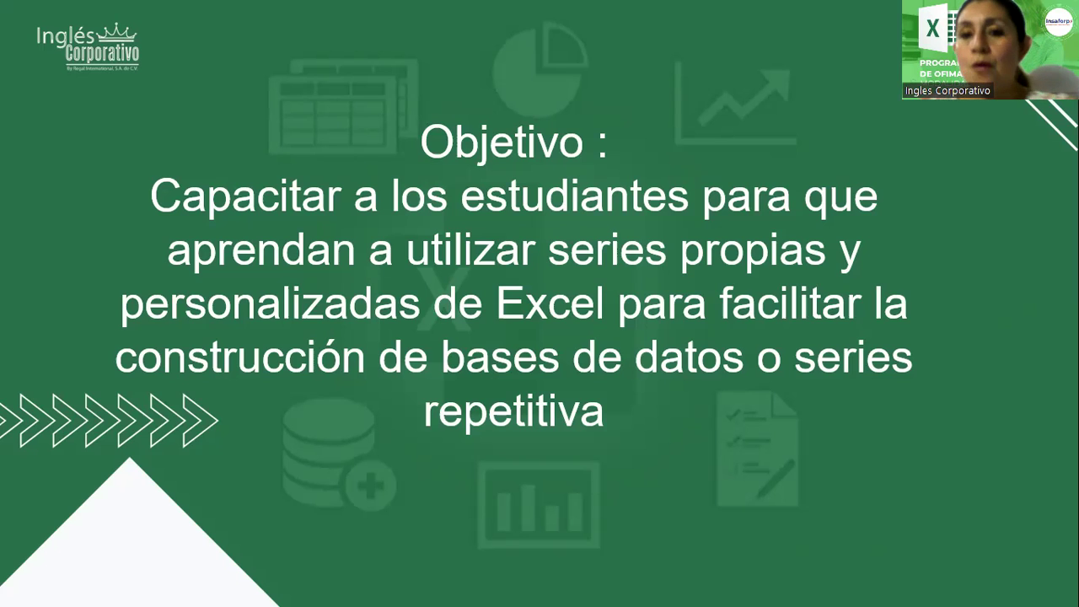
Advance past the objective slide to the 'Series de relleno' table slide.
click(654, 287)
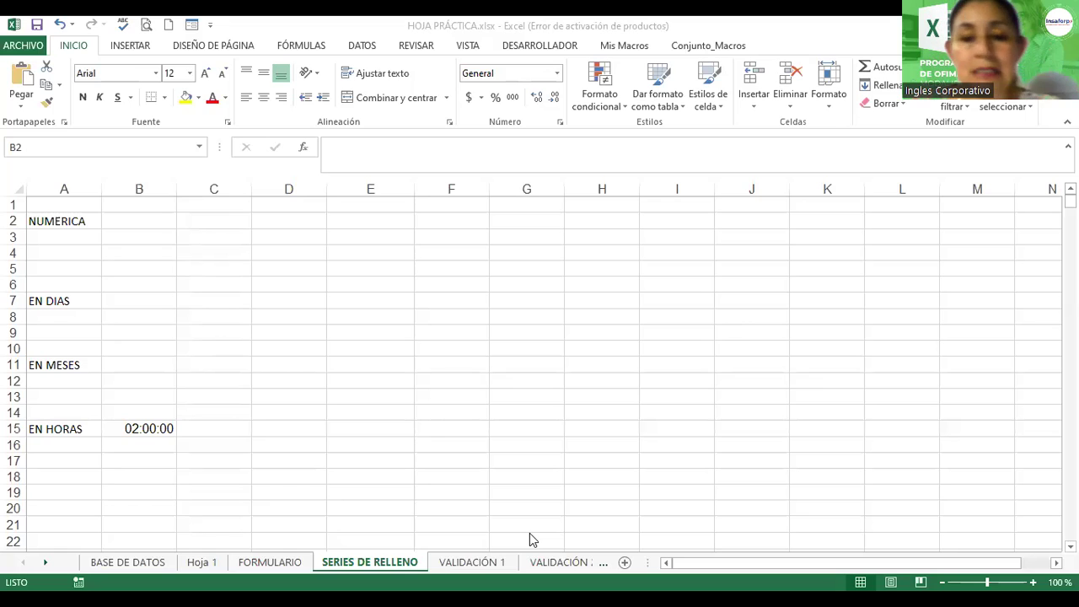
Look over the BASE DE DATOS and FORMULARIO sheets, then clear the 02:00:00 time from B15.
click(110, 563)
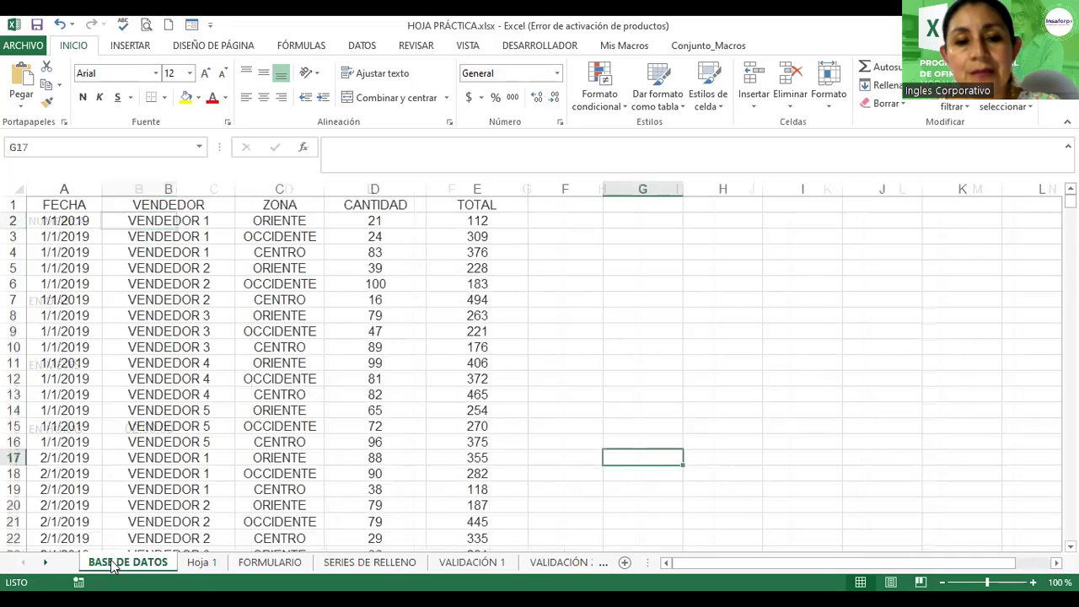
click(290, 570)
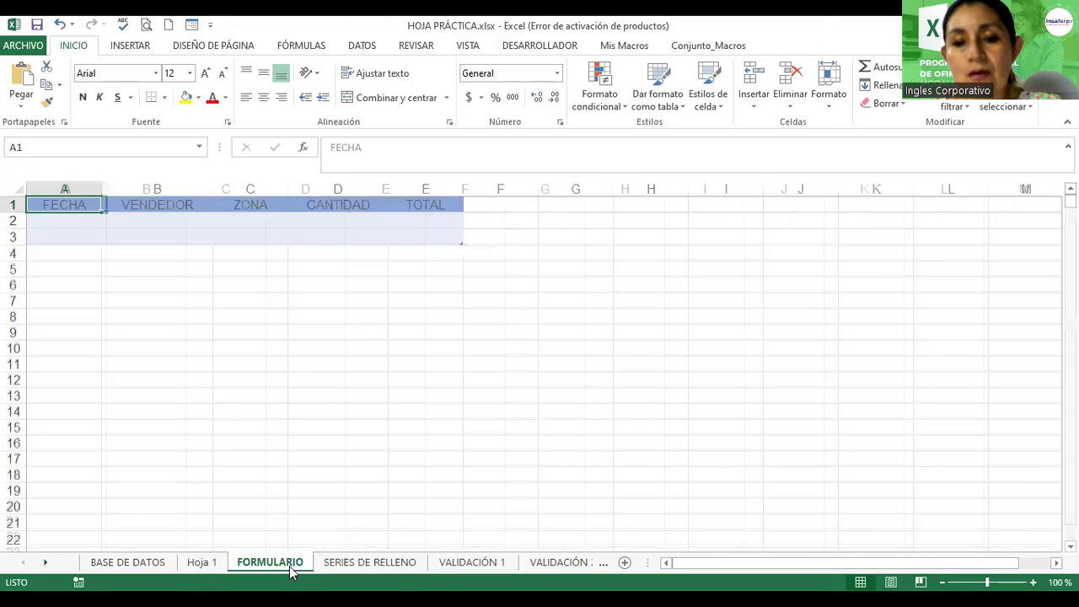
click(381, 565)
click(320, 316)
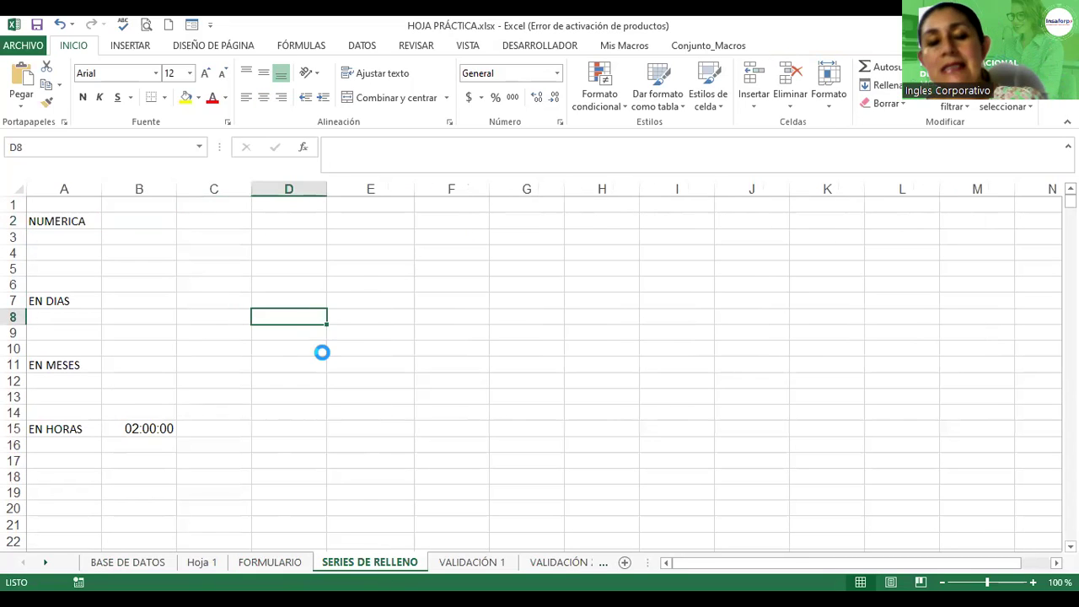
ctrl+scroll(322, 353, up, 3)
click(239, 447)
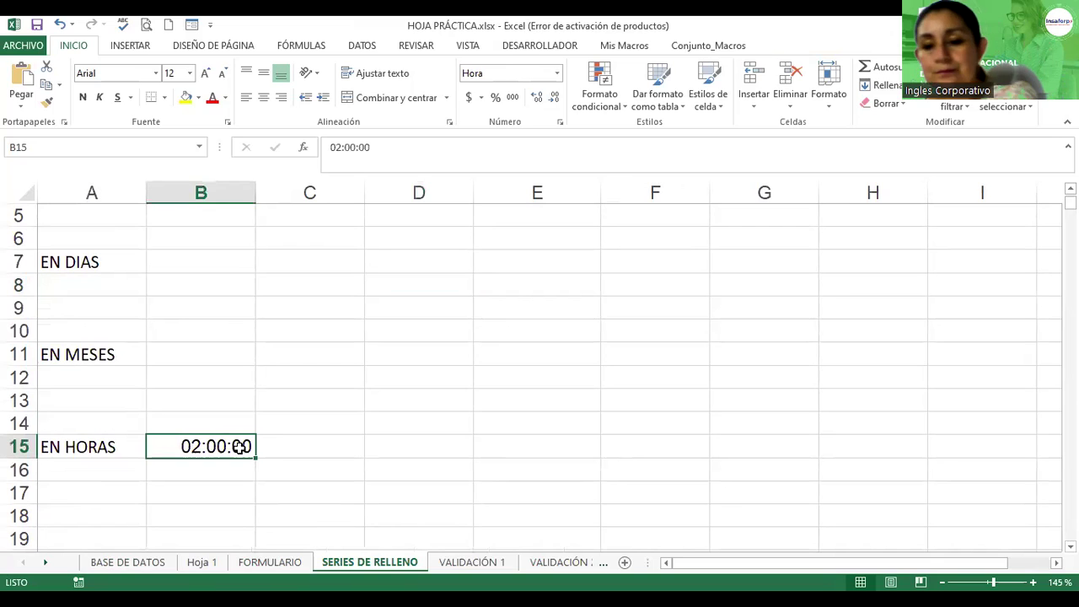
key(Delete)
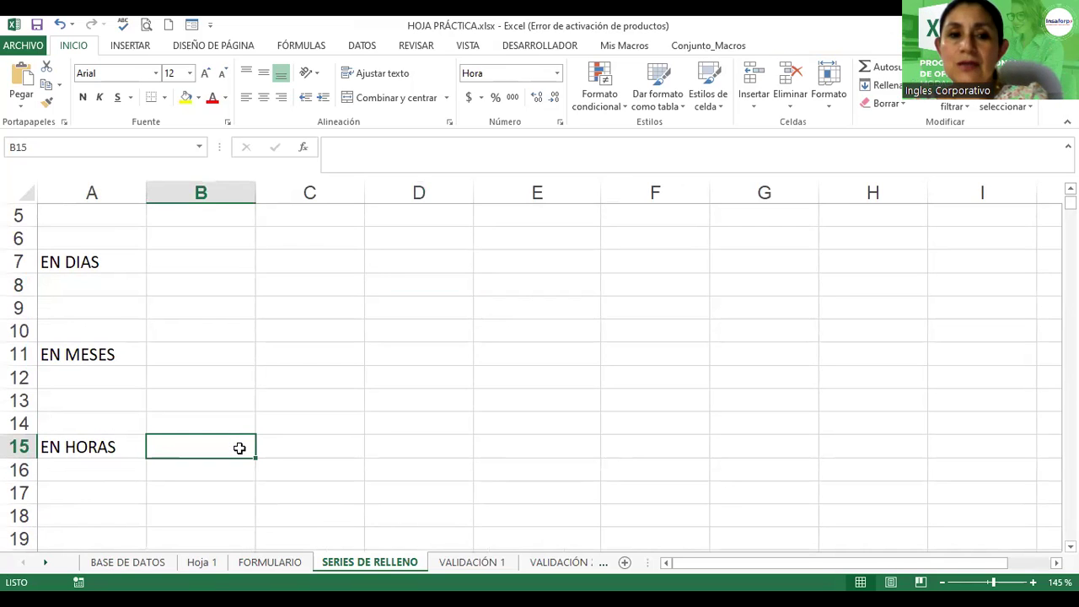
Insert three blank rows at the top of the sheet, pushing NUMERICA to row 5.
scroll(219, 344, up, 2)
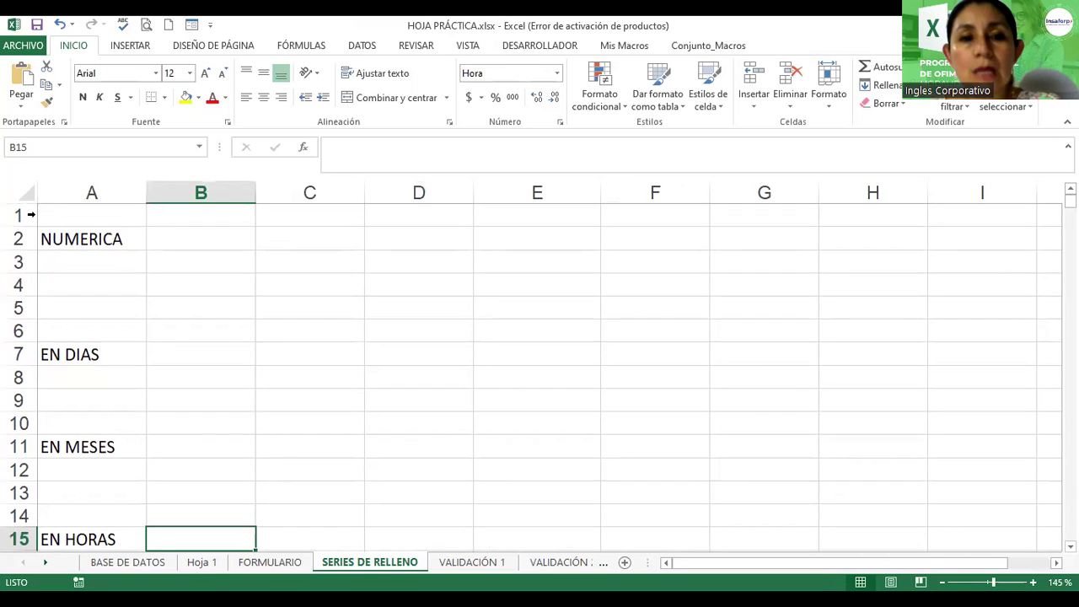
click(48, 214)
click(23, 218)
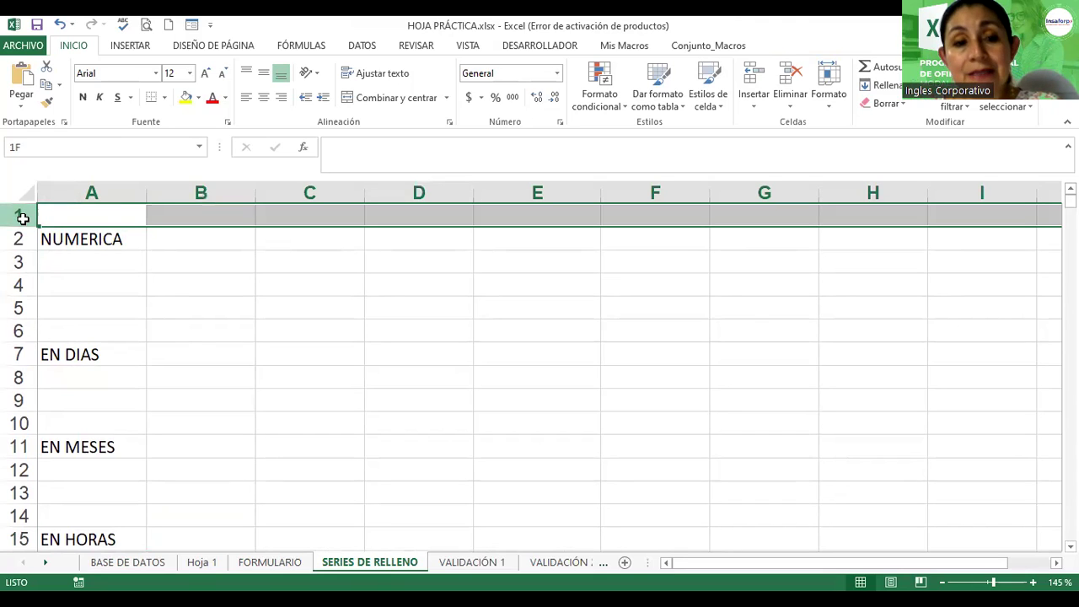
drag(23, 217, 23, 263)
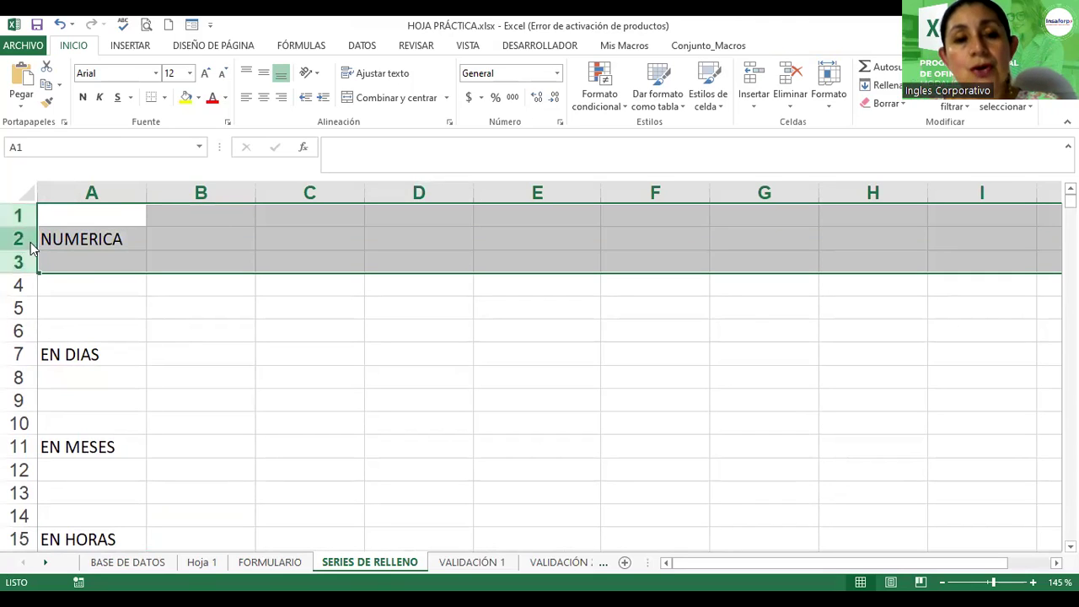
right_click(23, 238)
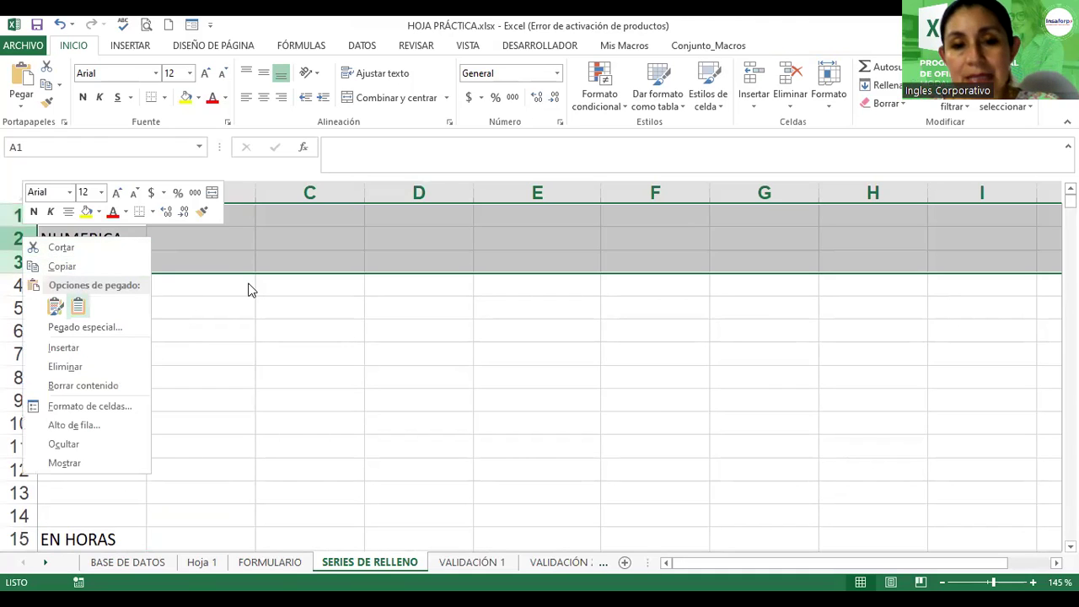
click(202, 306)
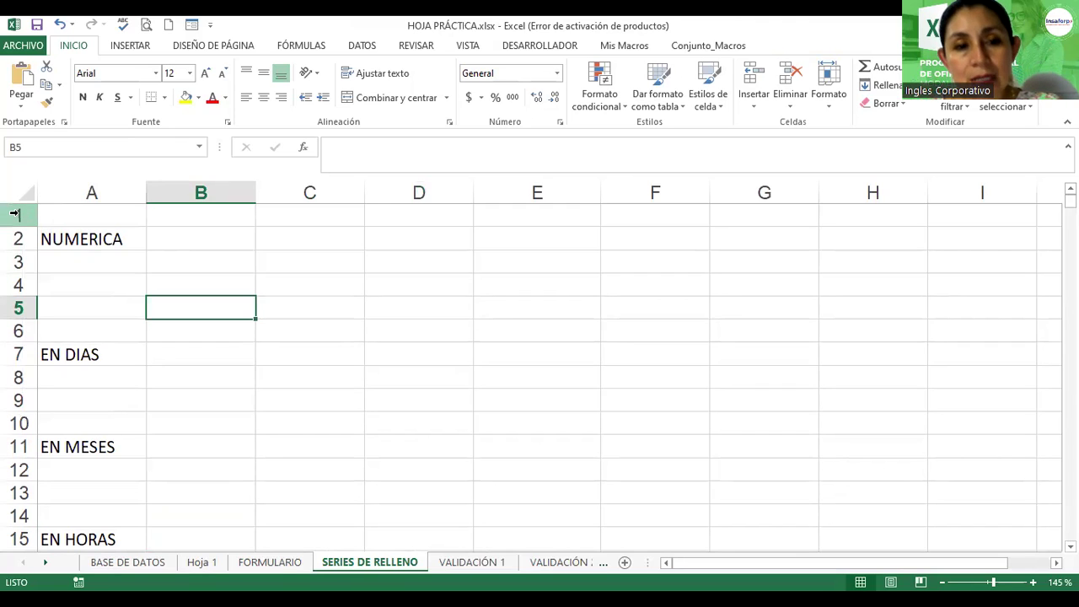
click(17, 213)
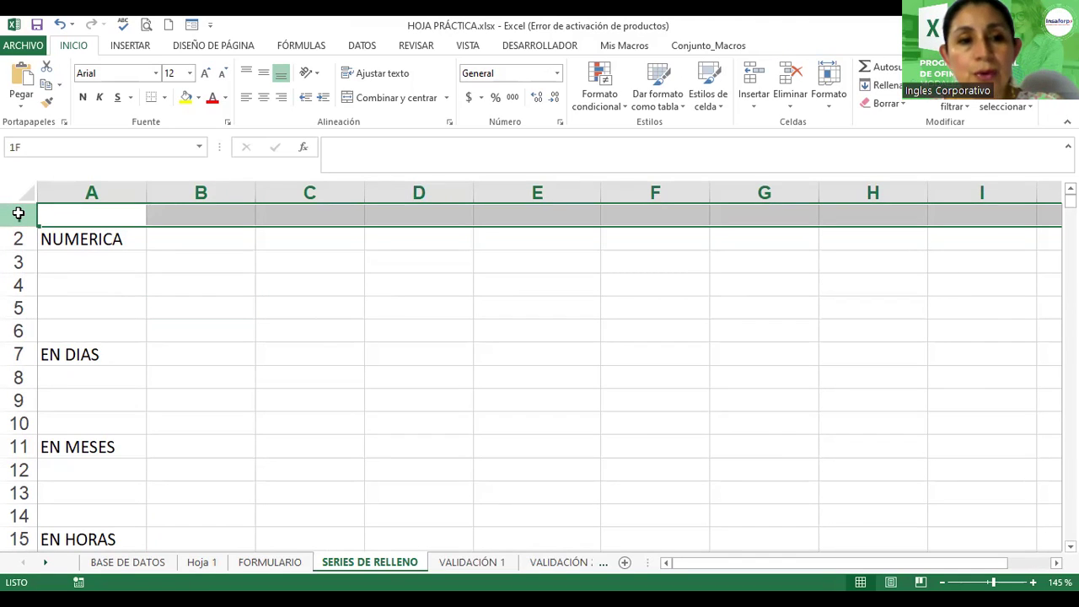
drag(18, 213, 18, 263)
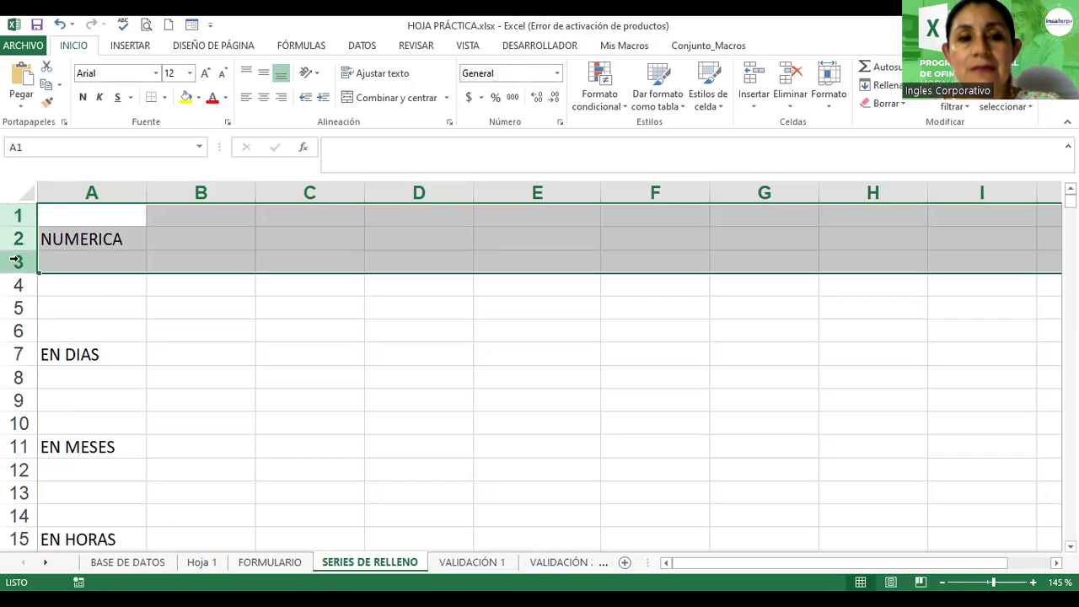
right_click(18, 263)
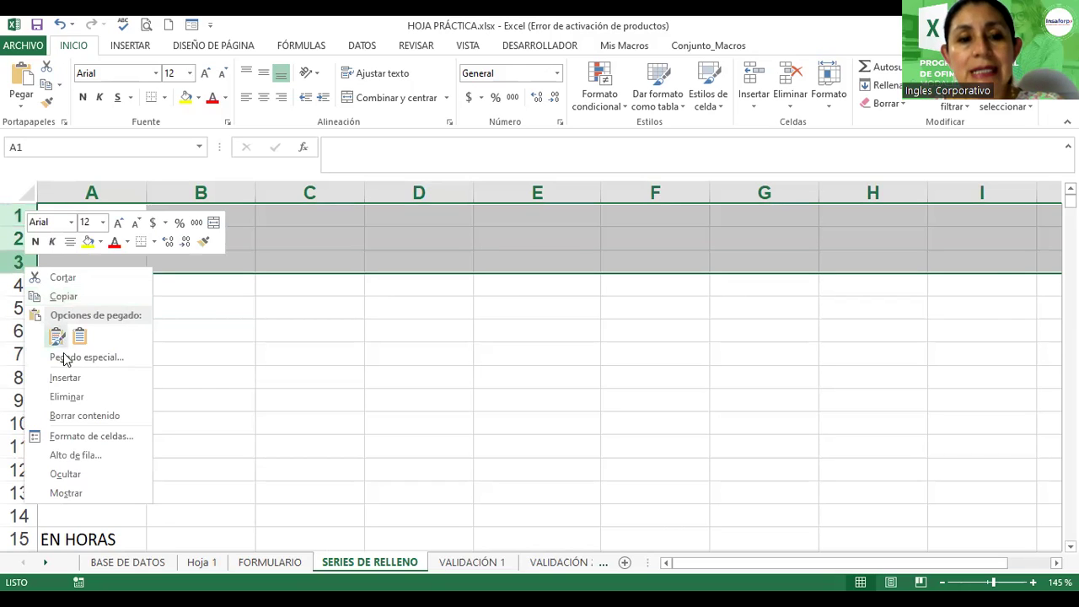
click(65, 377)
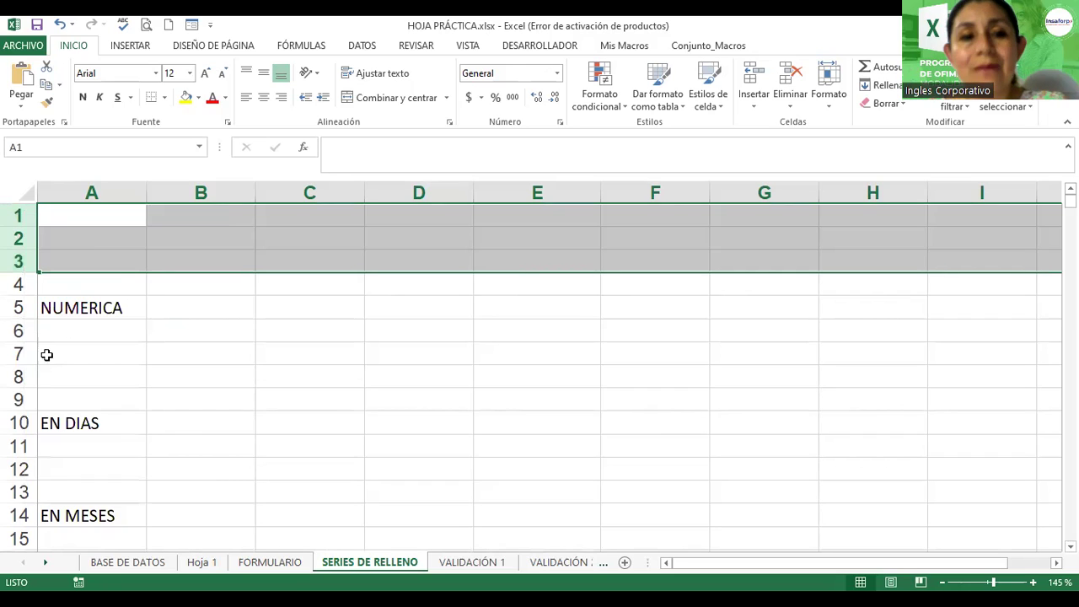
click(113, 232)
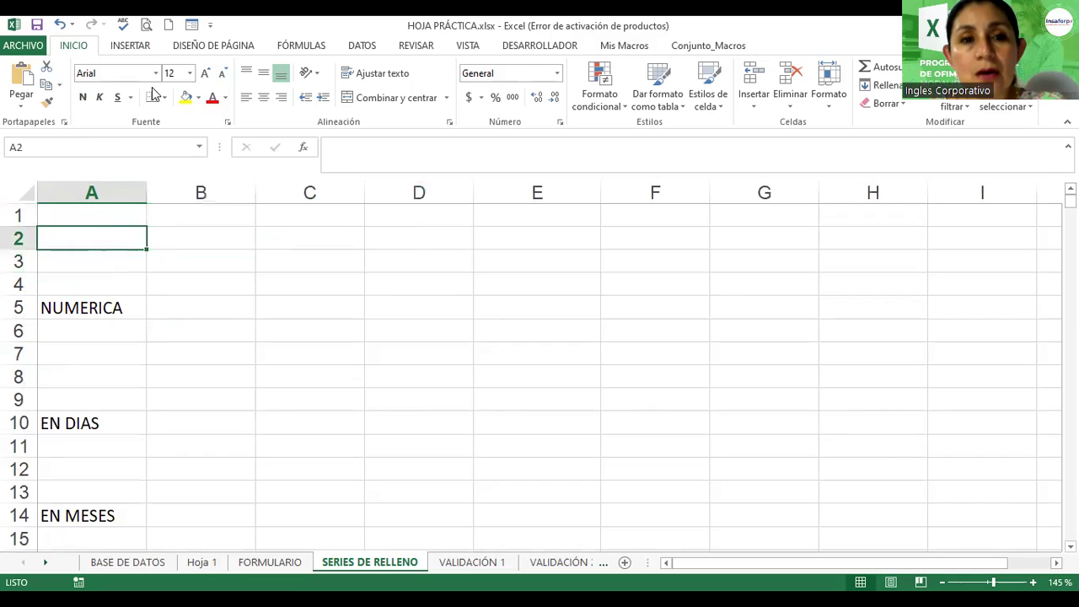
Insert a WordArt title reading 'Serie de relleno'.
click(133, 44)
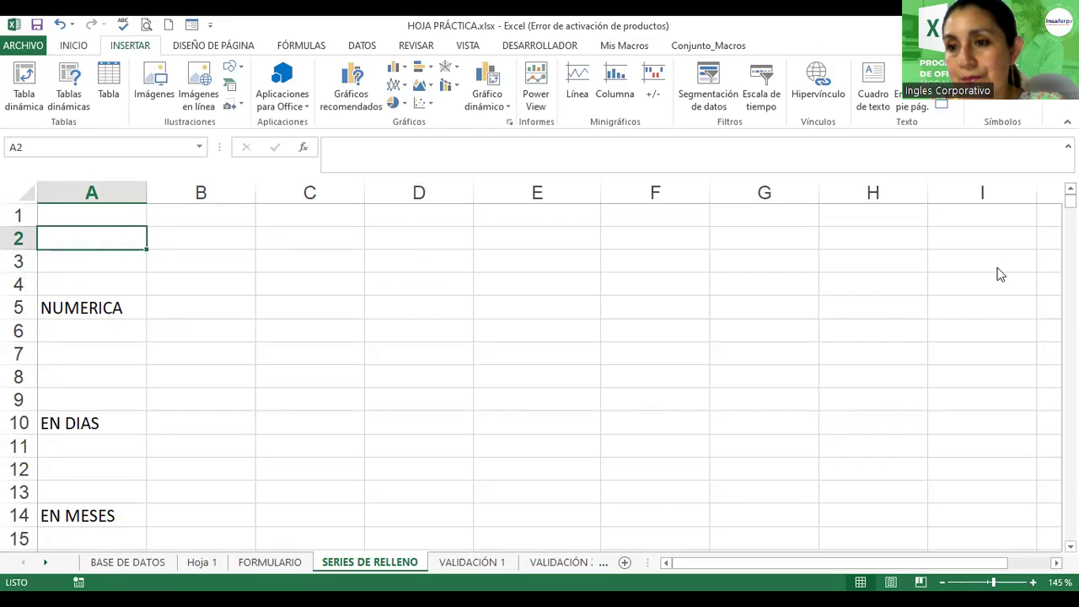
click(945, 96)
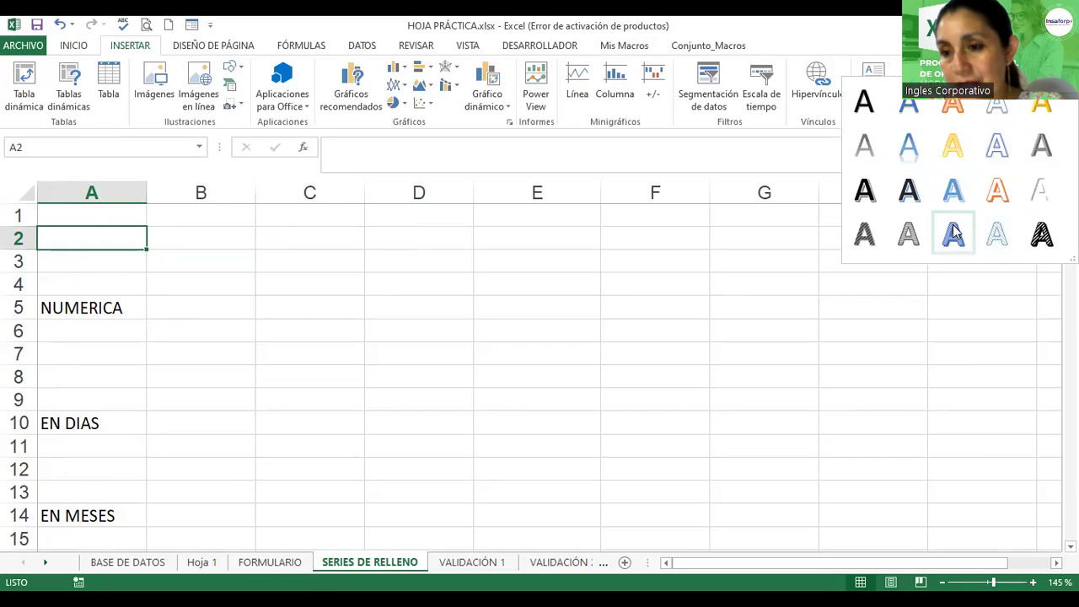
key(Return)
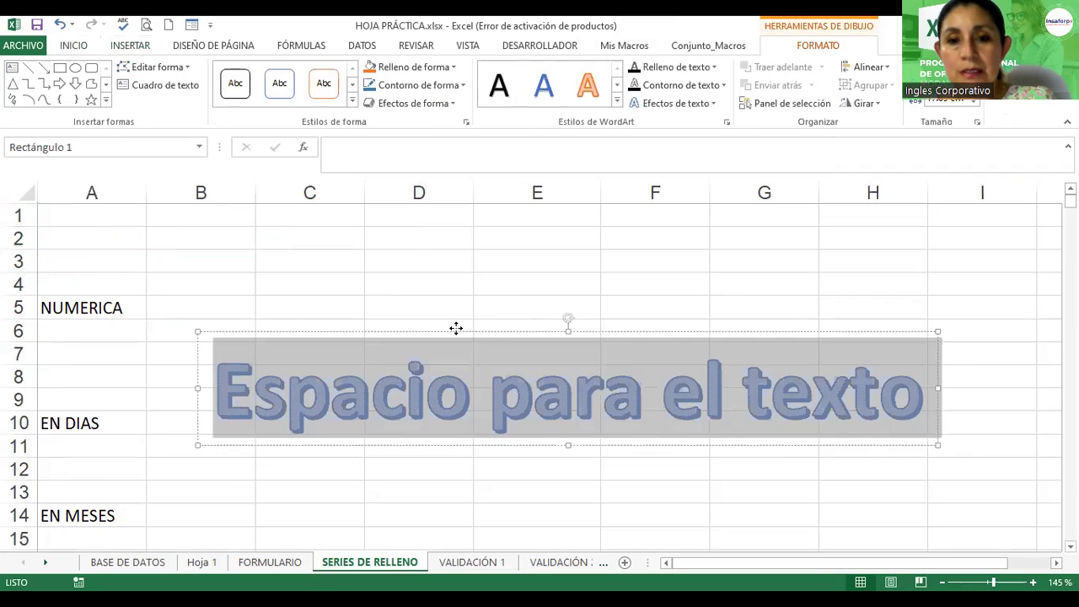
drag(455, 326, 384, 306)
double_click(383, 306)
key(ctrl+a)
text(Serie)
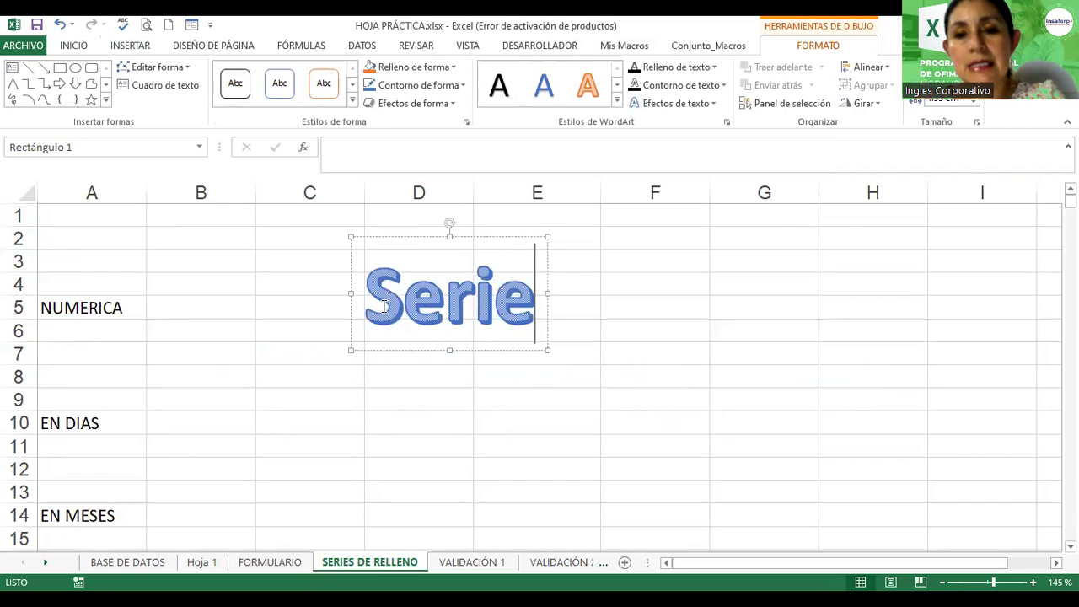
text( de relleno)
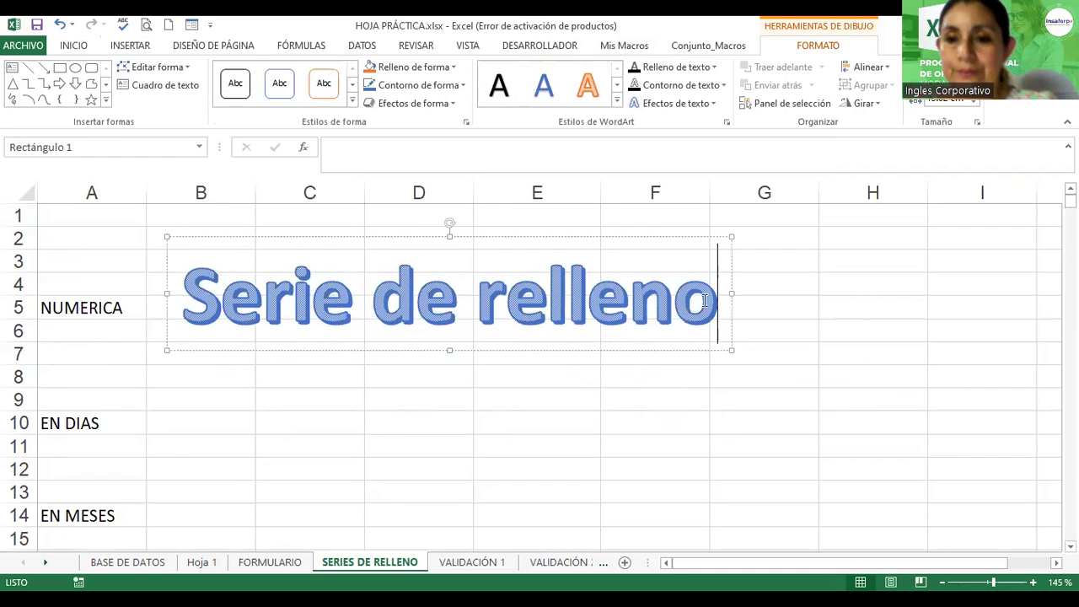
Shrink the WordArt text to size 32 and stretch the box across rows 1–3, columns A to G.
drag(717, 301, 291, 272)
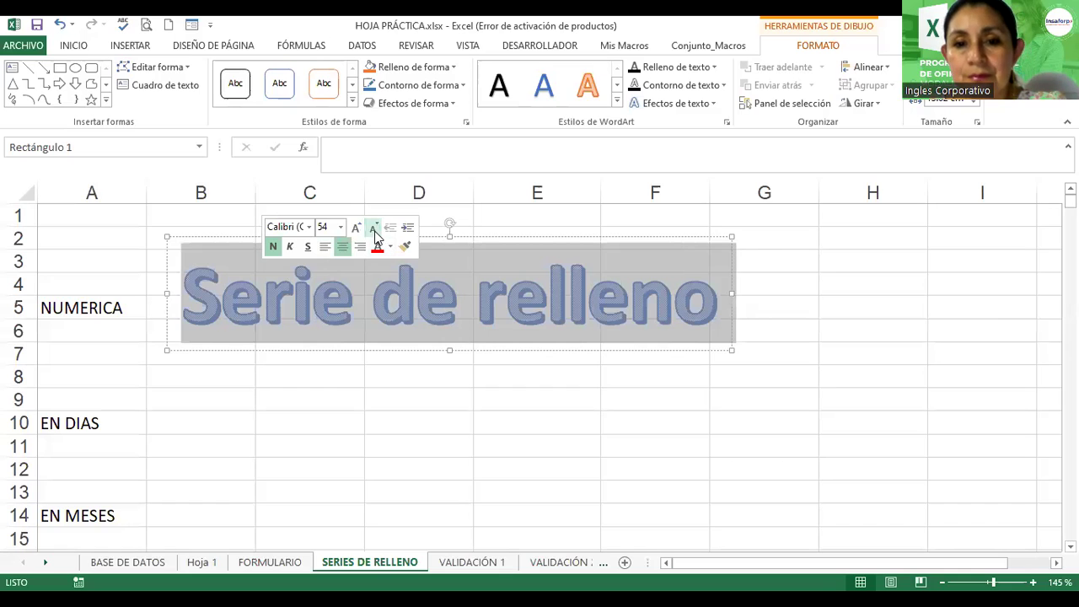
click(374, 229)
click(374, 229)
click(374, 229)
click(373, 228)
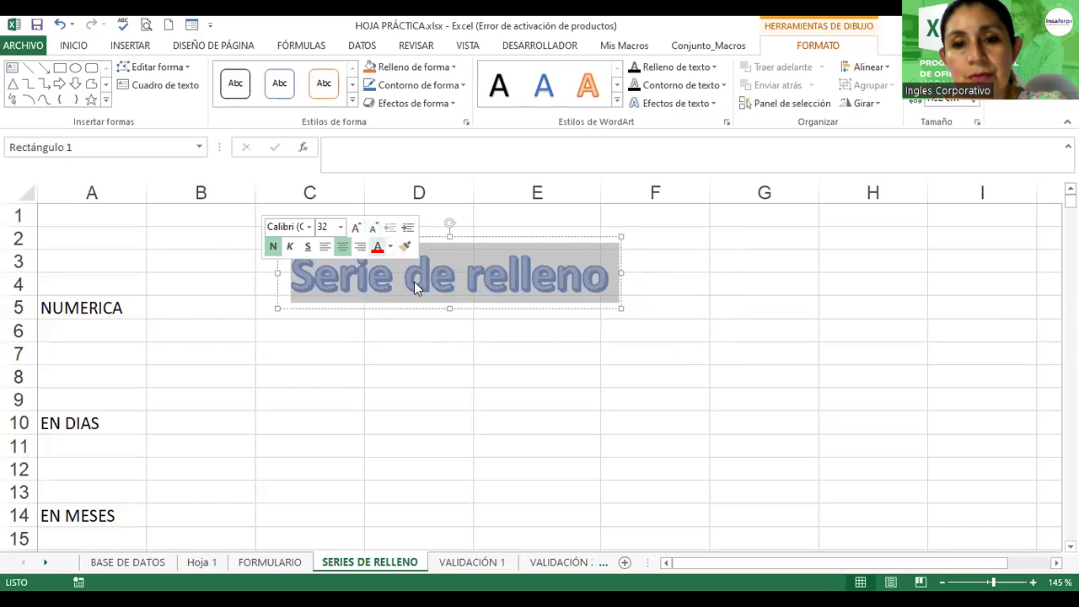
drag(476, 314, 441, 259)
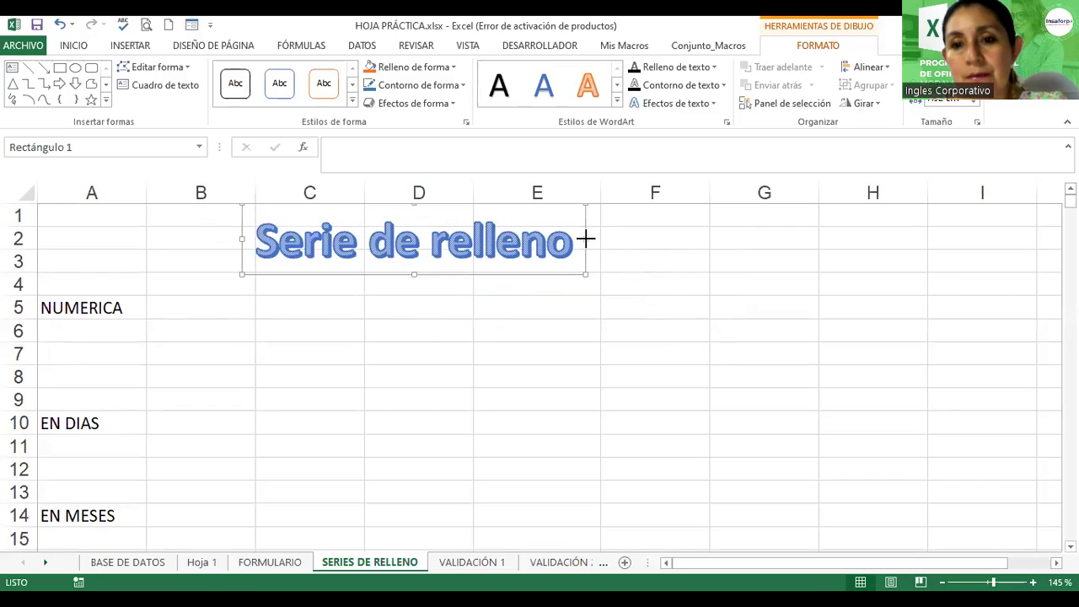
drag(586, 240, 812, 222)
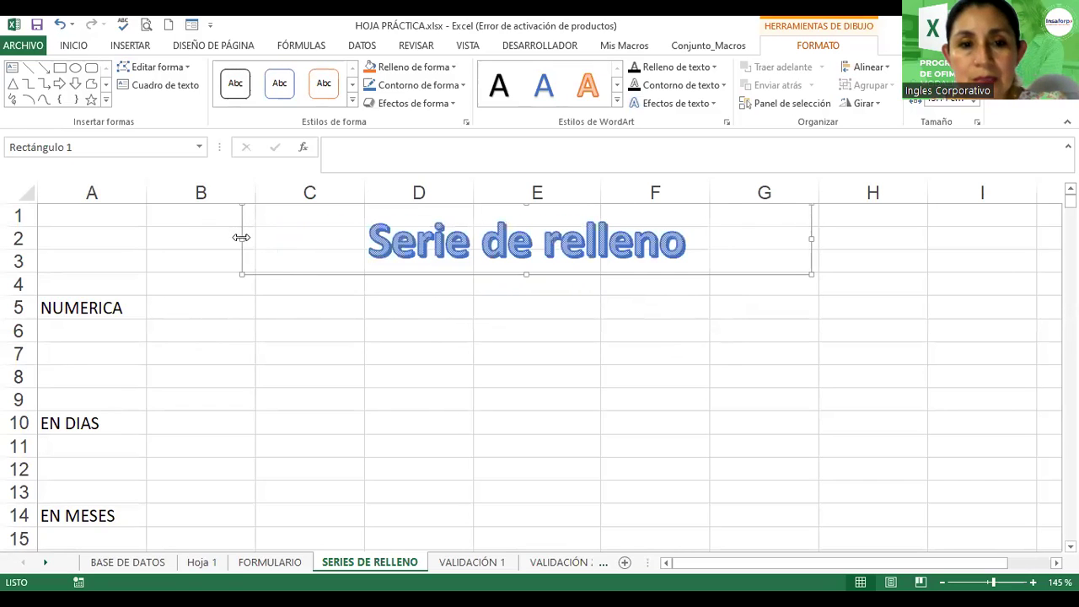
drag(242, 237, 59, 239)
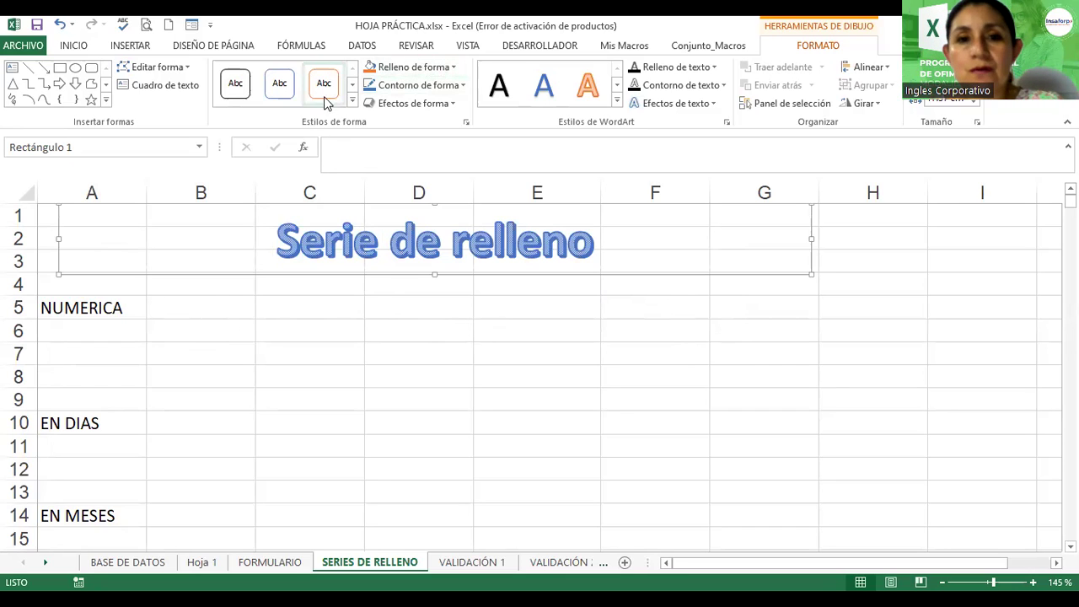
Apply the light orange shape style to the 'Serie de relleno' title rectangle.
click(354, 103)
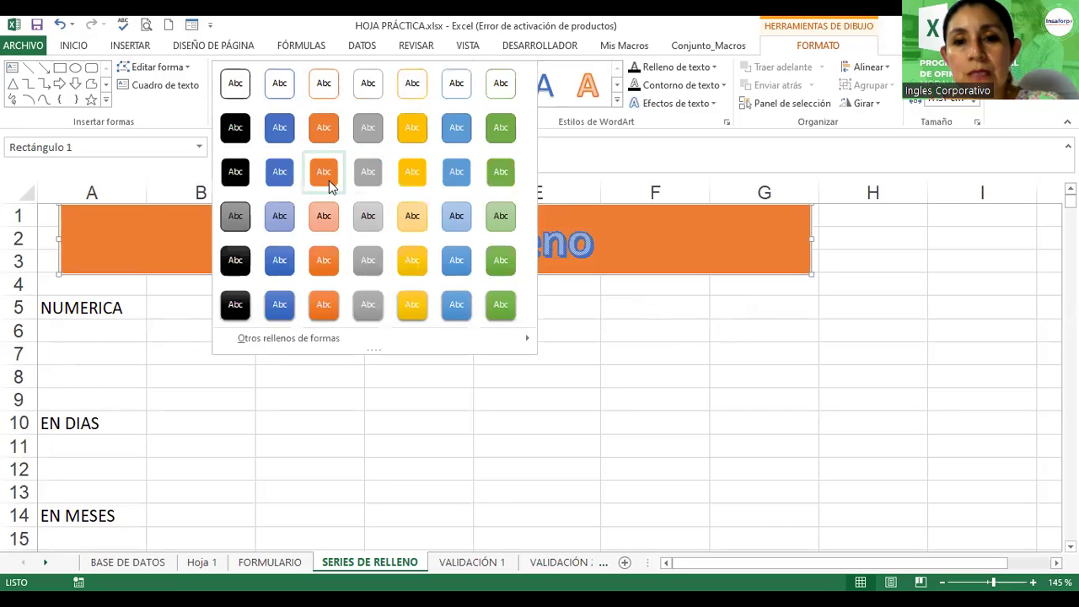
click(324, 216)
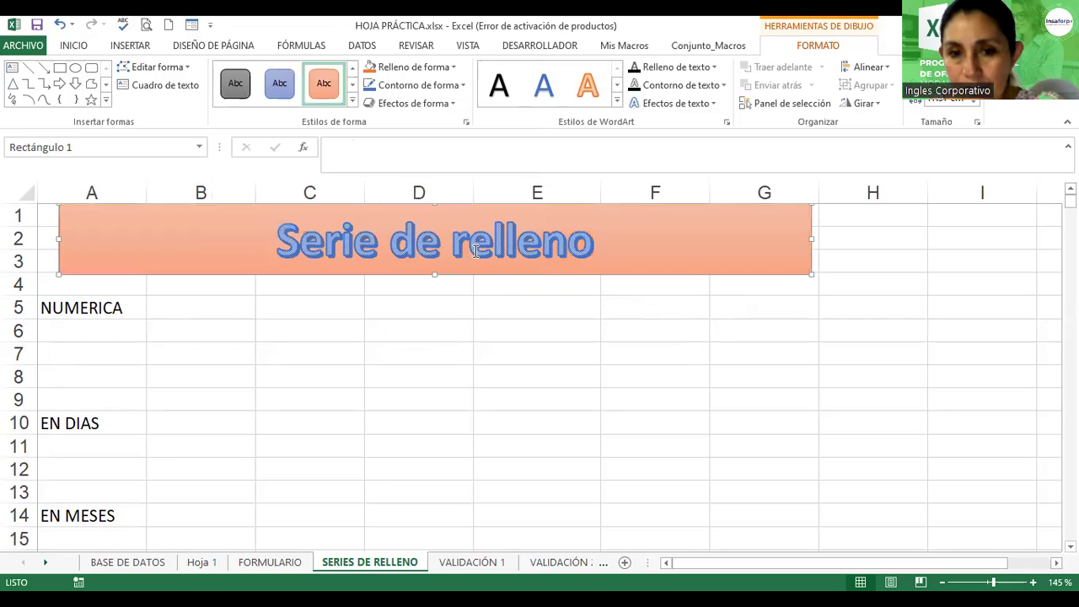
click(413, 307)
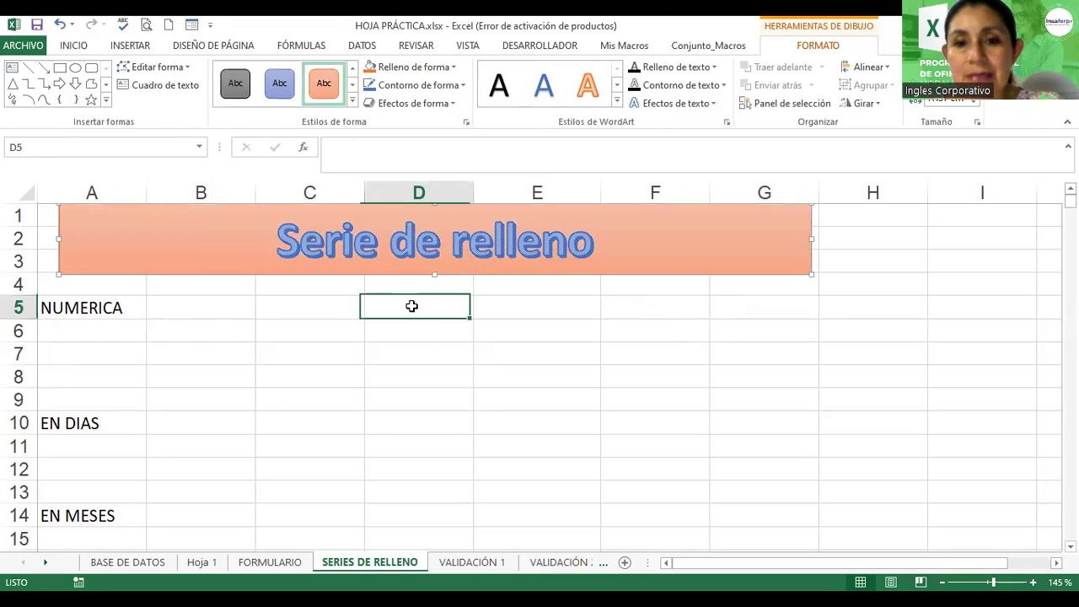
click(131, 46)
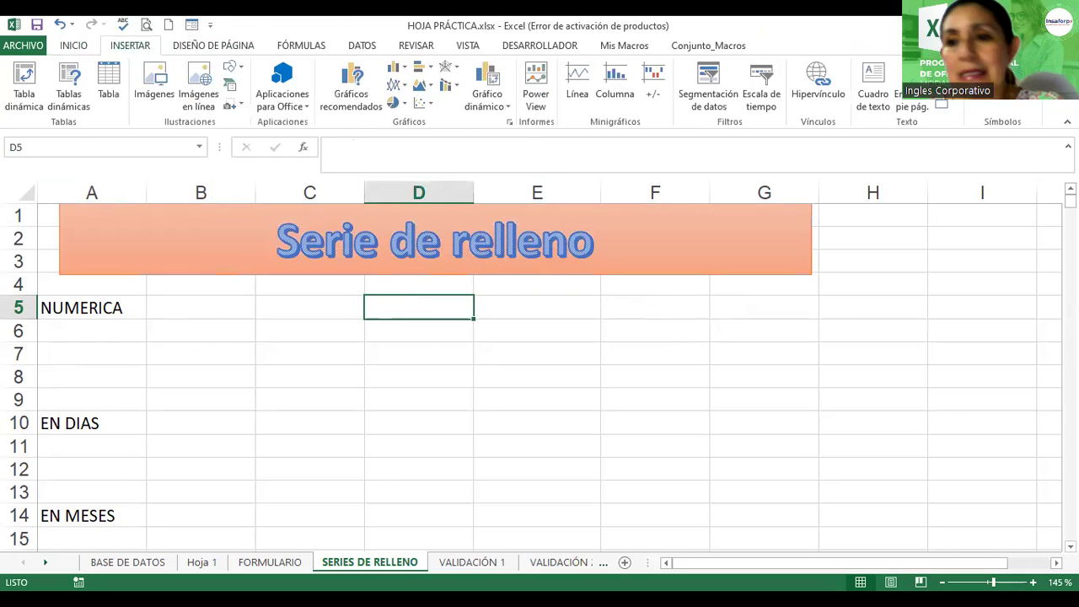
Make the title banner slightly shorter so it fits within rows 1–3, nudging it left.
click(974, 109)
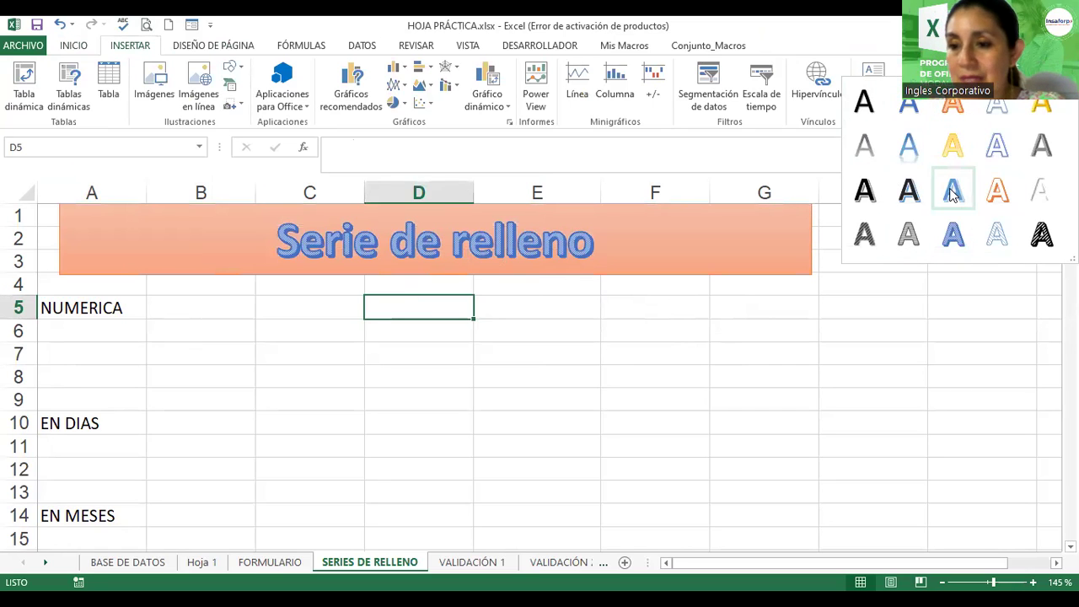
click(483, 301)
click(565, 234)
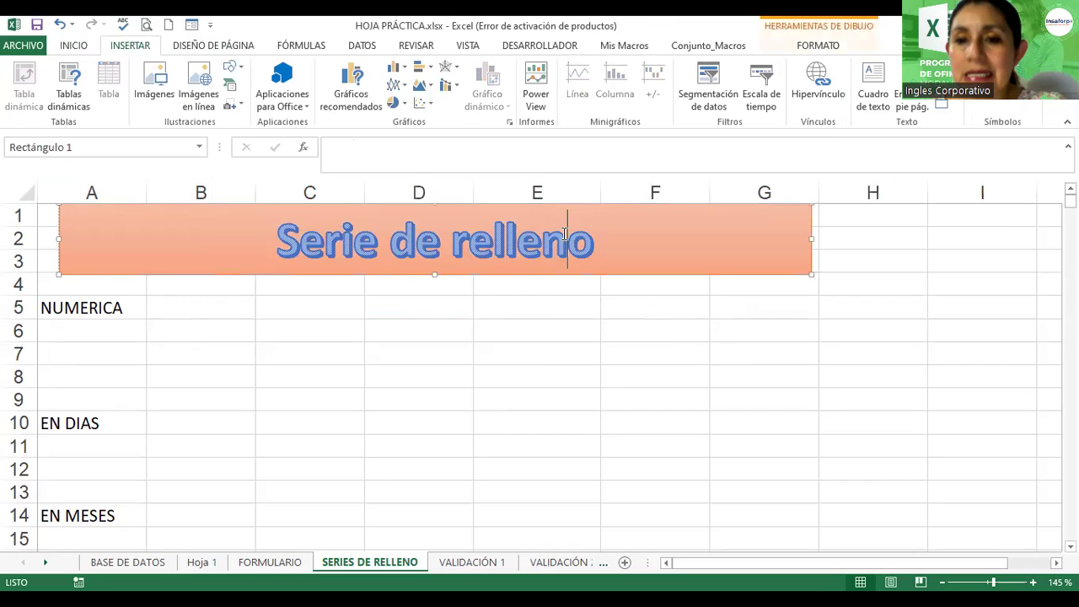
drag(593, 242, 255, 259)
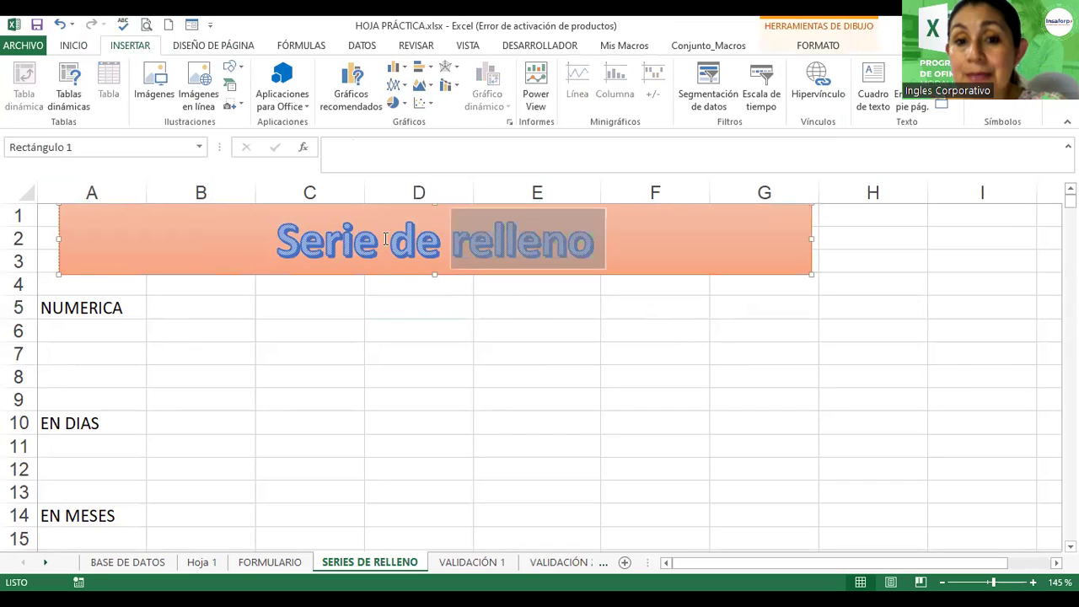
click(217, 275)
double_click(314, 244)
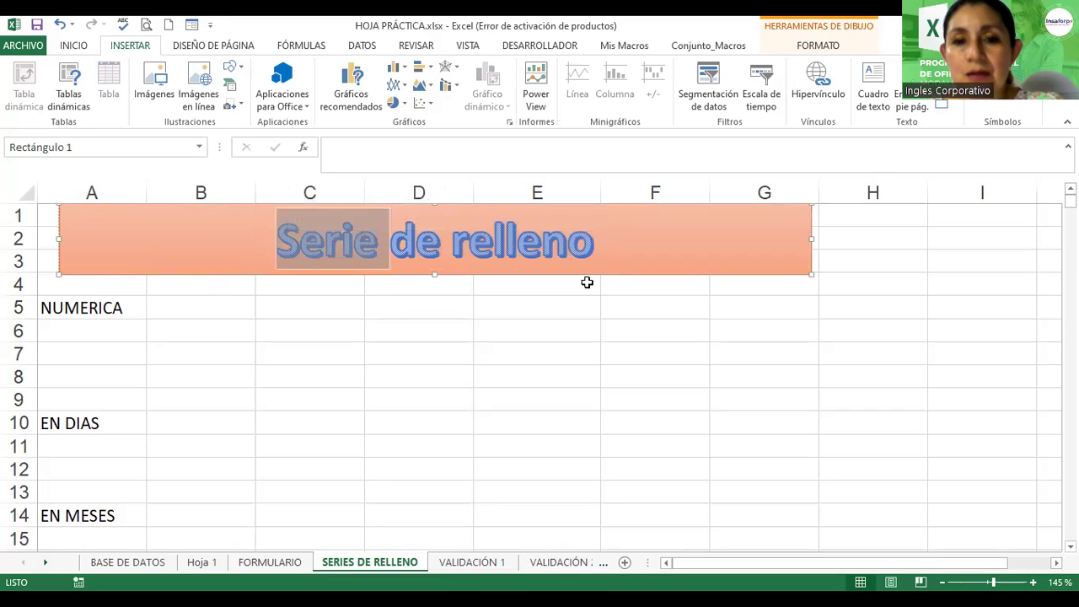
drag(434, 274, 434, 263)
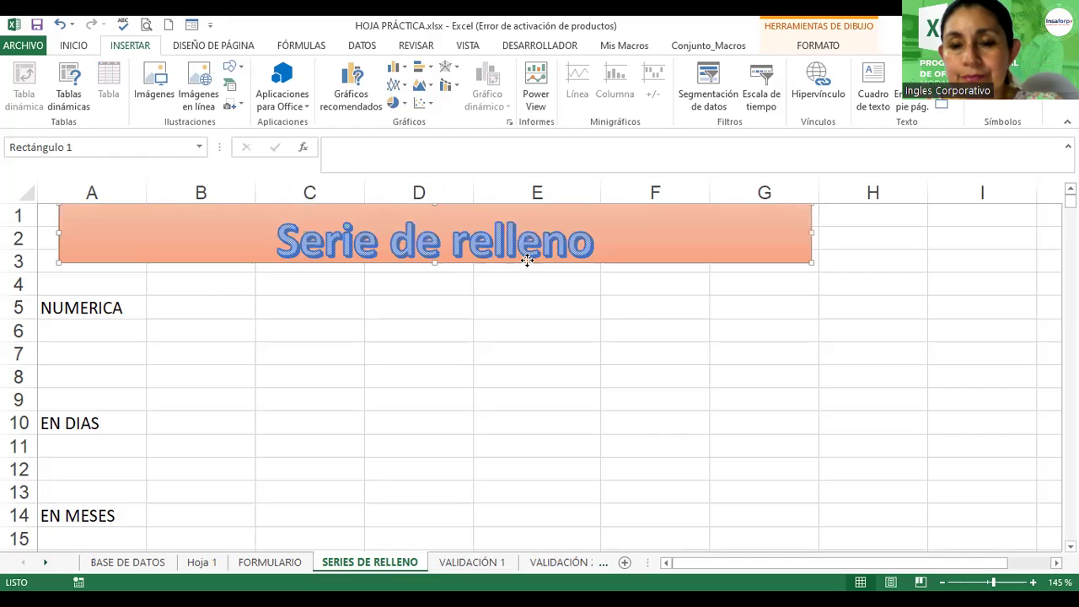
drag(527, 260, 525, 262)
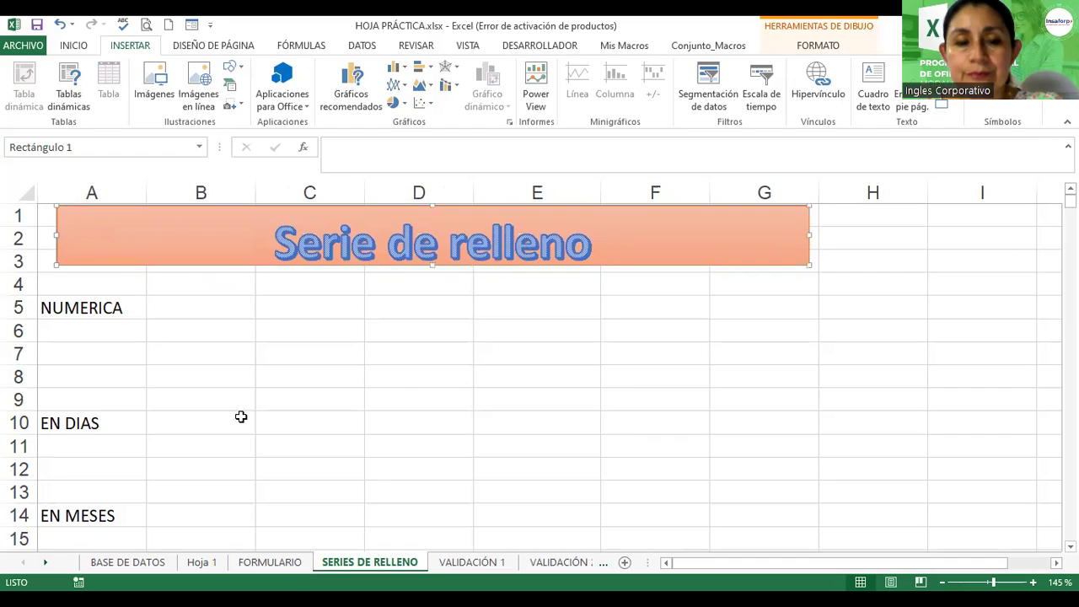
click(200, 312)
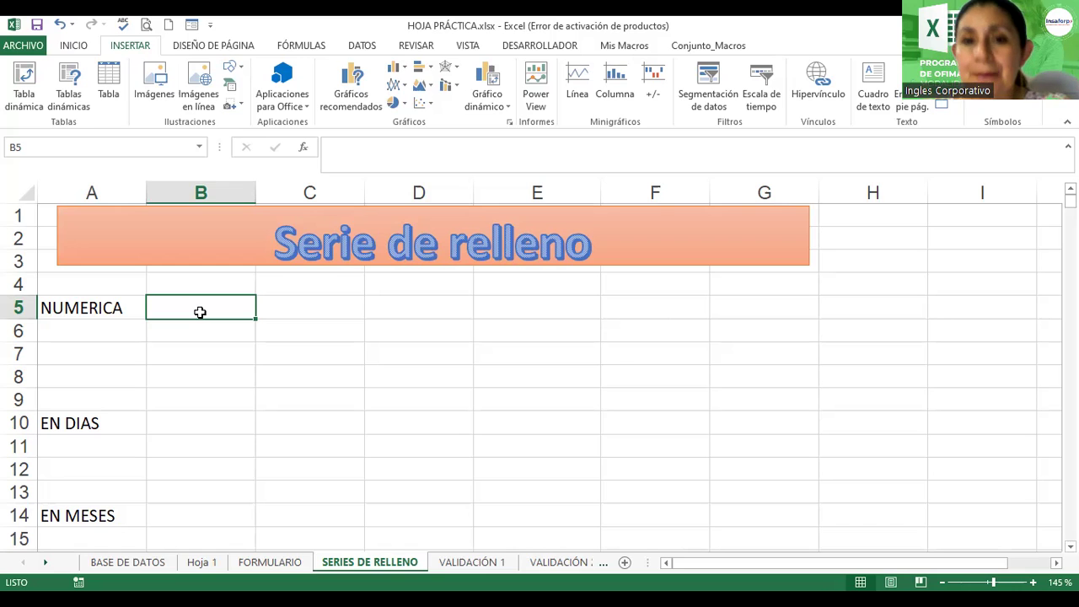
Look over the FORMULARIO, BASE DE DATOS and Hoja 1 sheets, then return to SERIES DE RELLENO.
click(257, 562)
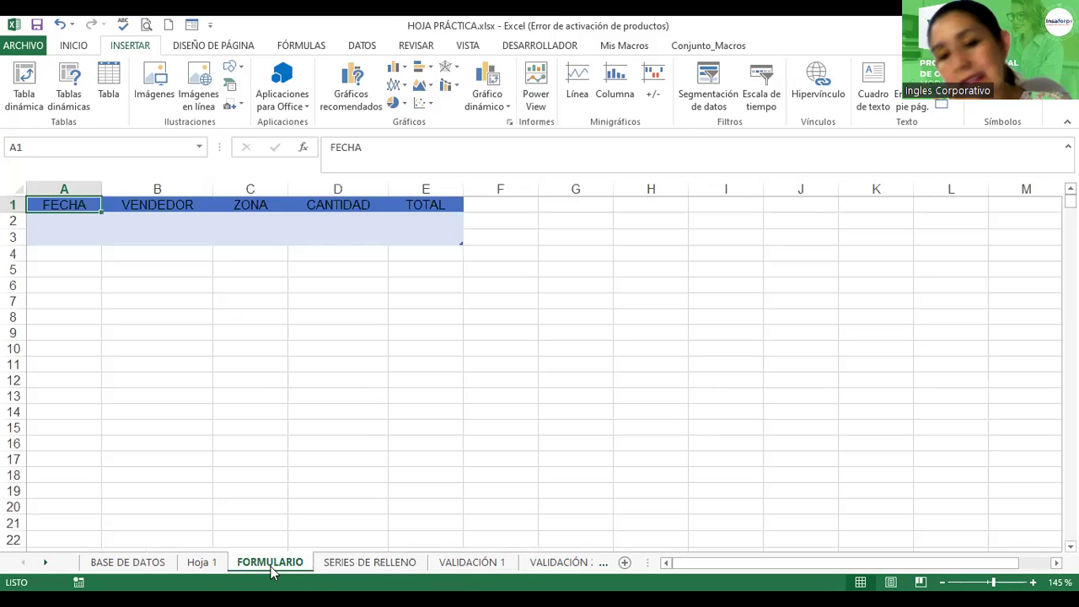
click(139, 564)
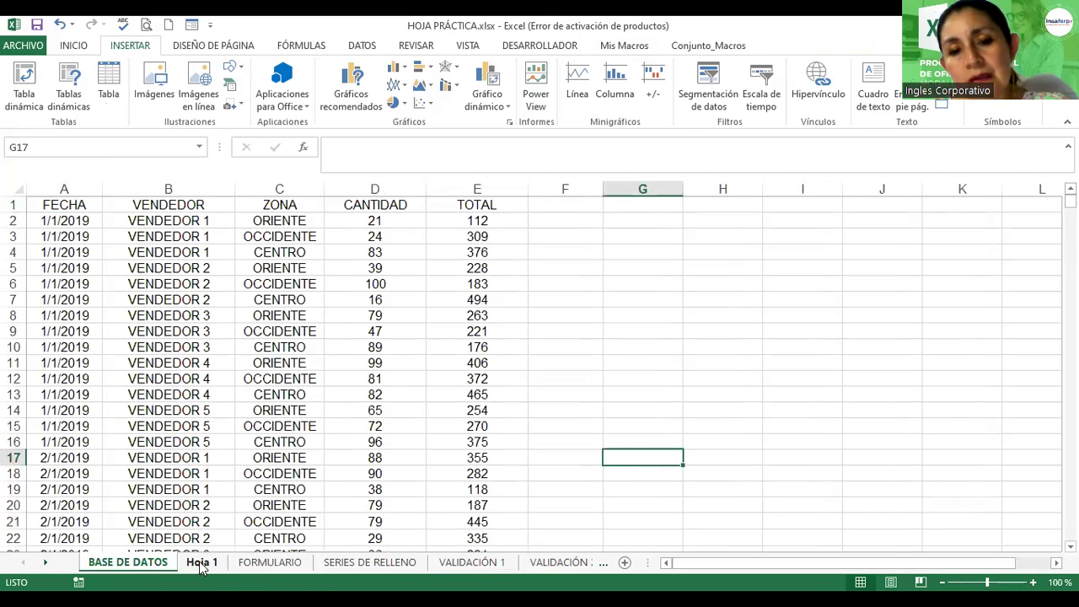
click(202, 562)
click(272, 562)
click(347, 320)
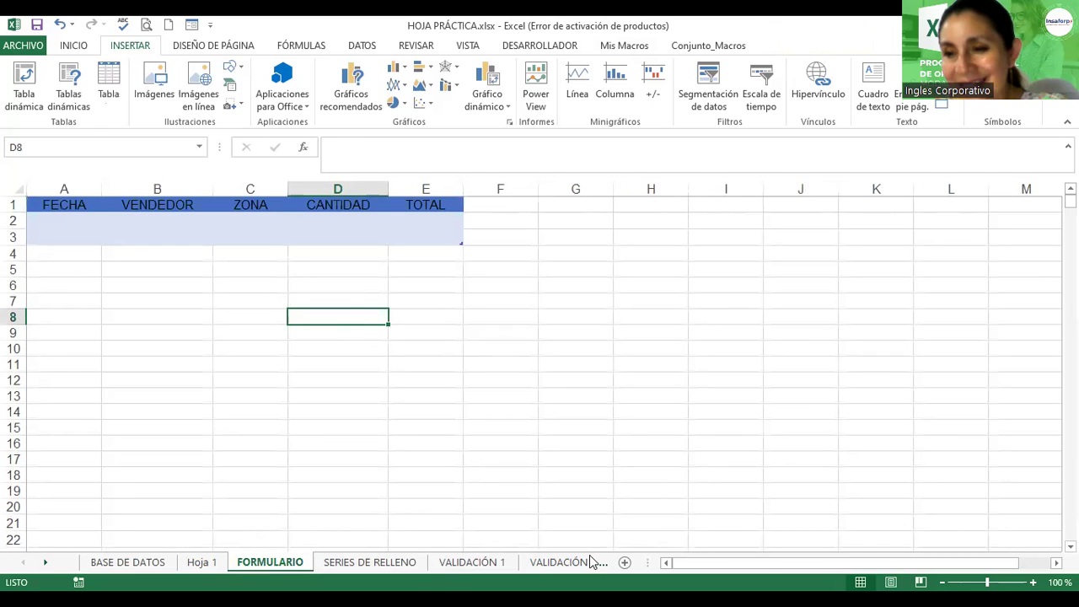
click(338, 562)
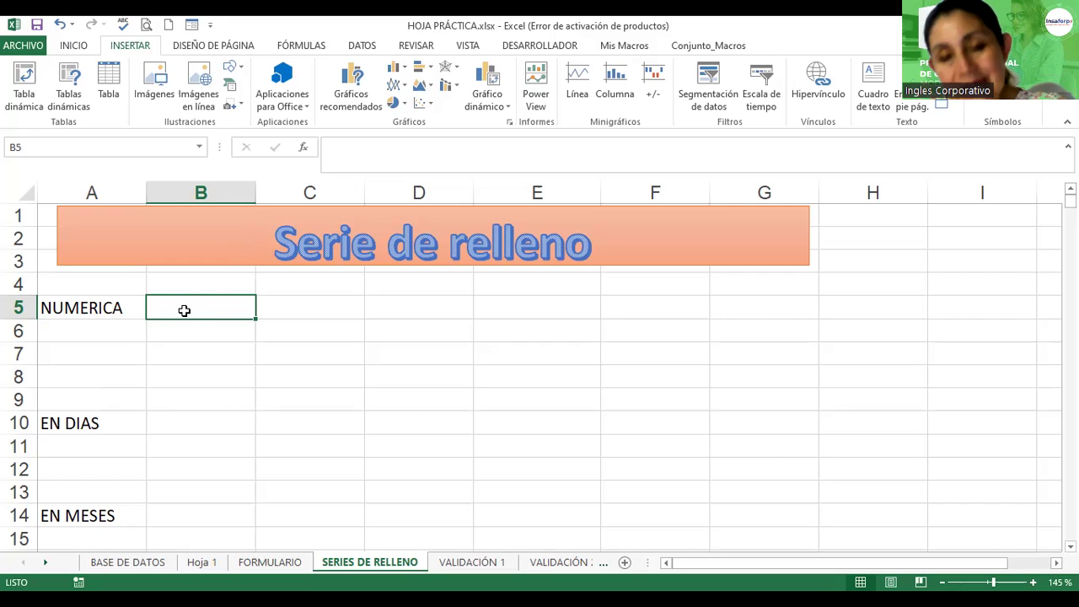
Enter the starting values 2 in B5 and 5 in C5.
drag(210, 308, 212, 409)
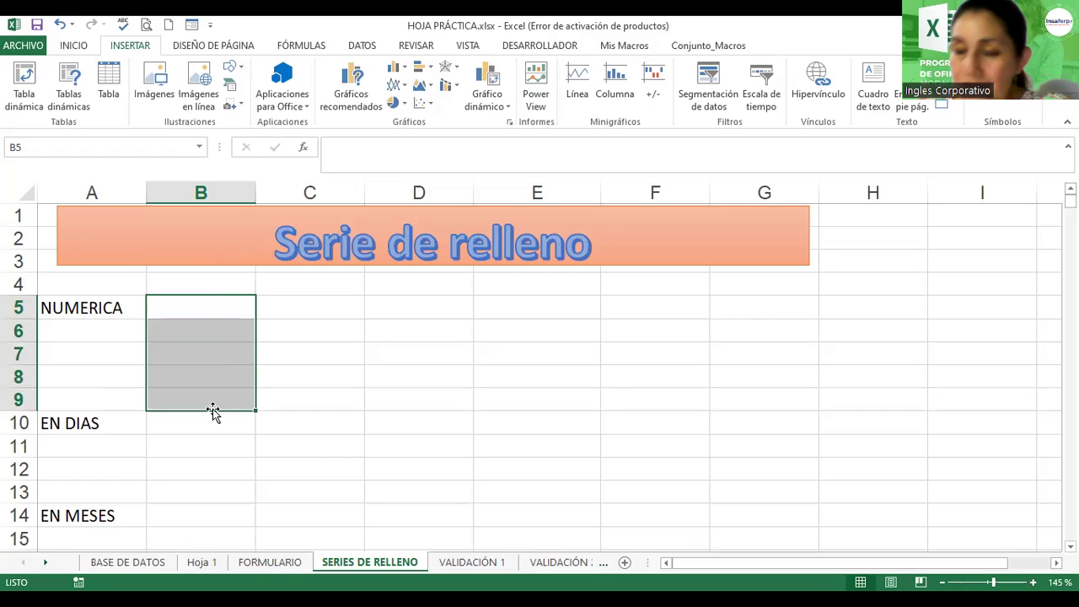
click(218, 328)
click(216, 301)
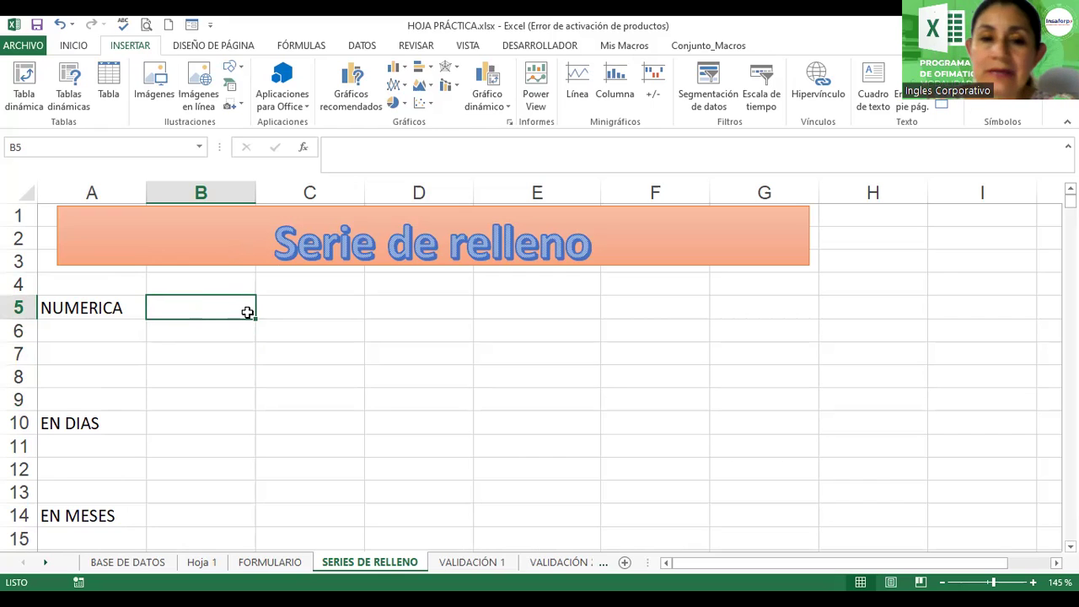
text(2)
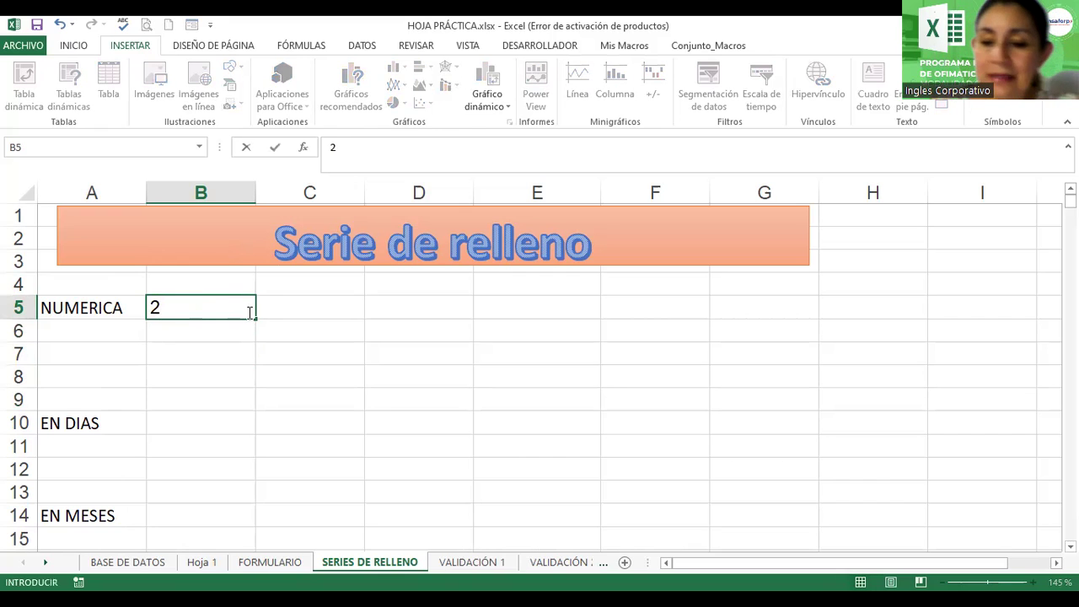
key(Return)
click(234, 306)
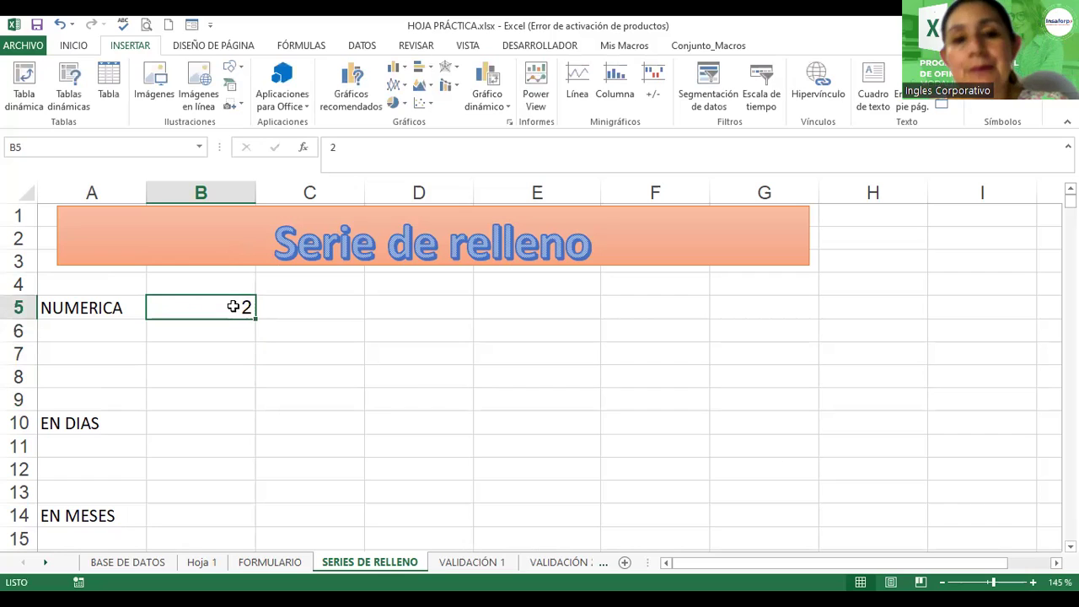
click(310, 308)
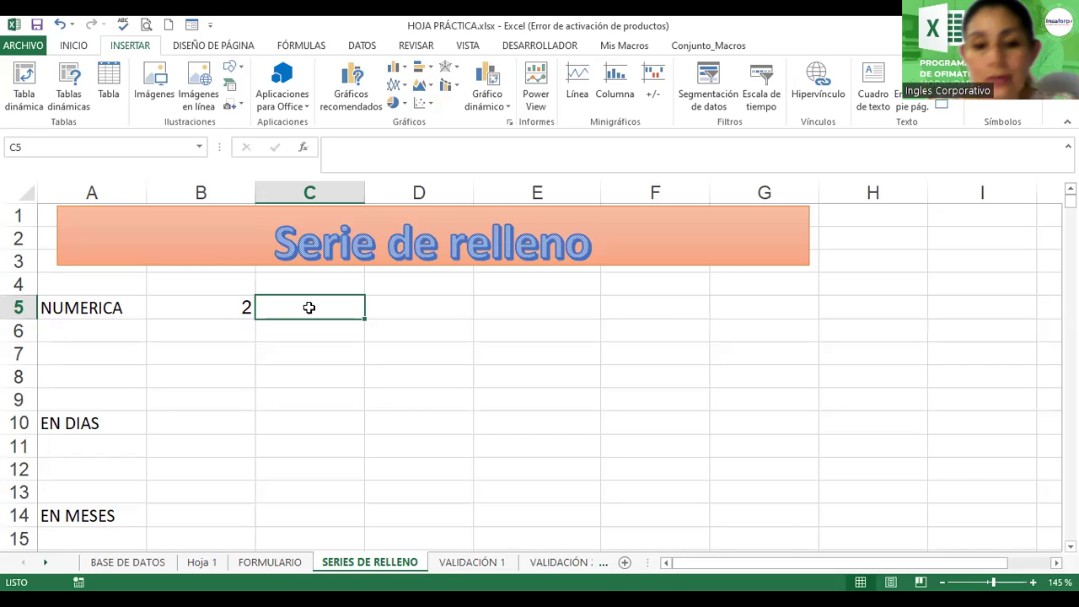
text(5)
key(Return)
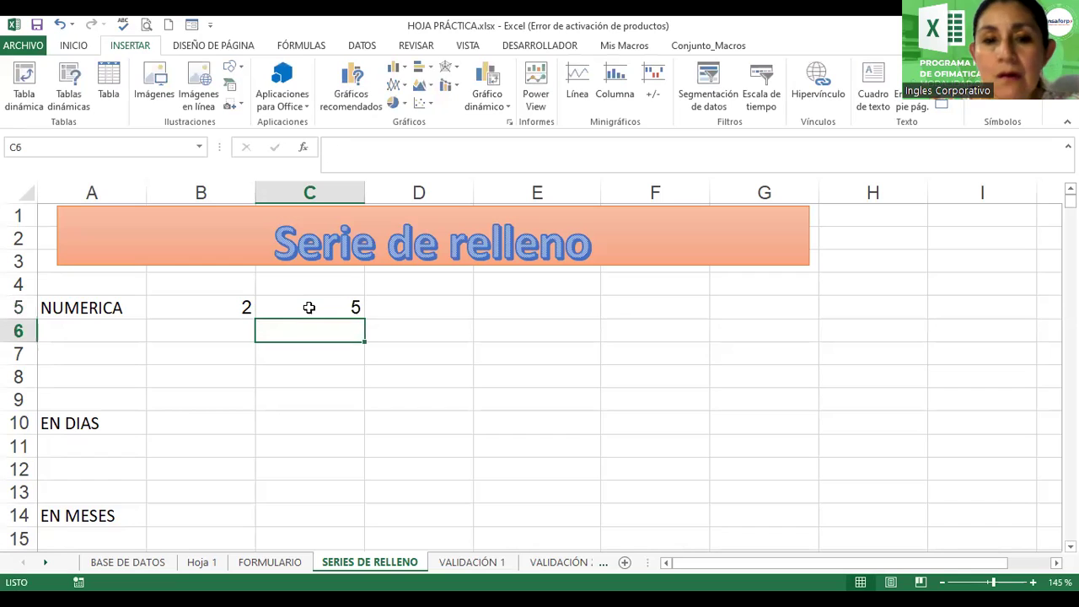
Extend the 2, 5 pattern with the fill handle to F5, giving 8, 11 and 14.
click(193, 305)
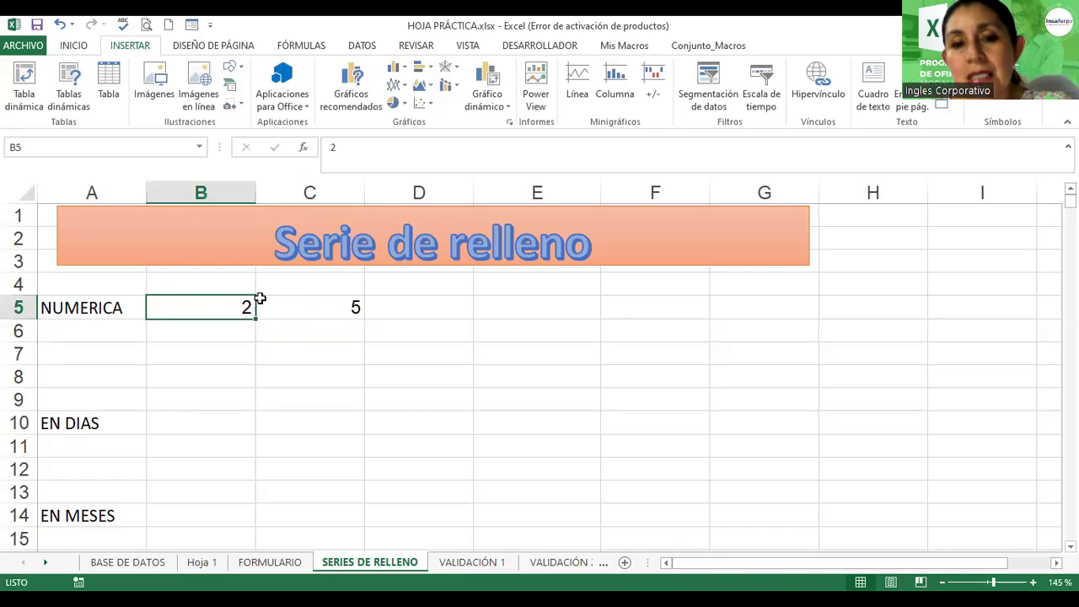
drag(248, 306, 304, 295)
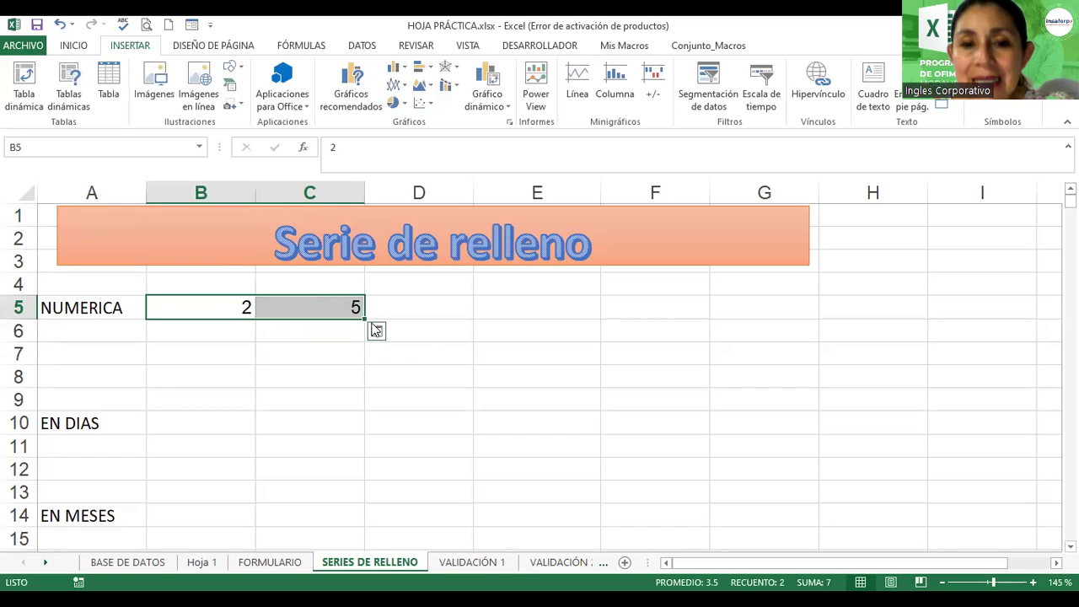
drag(364, 321, 561, 311)
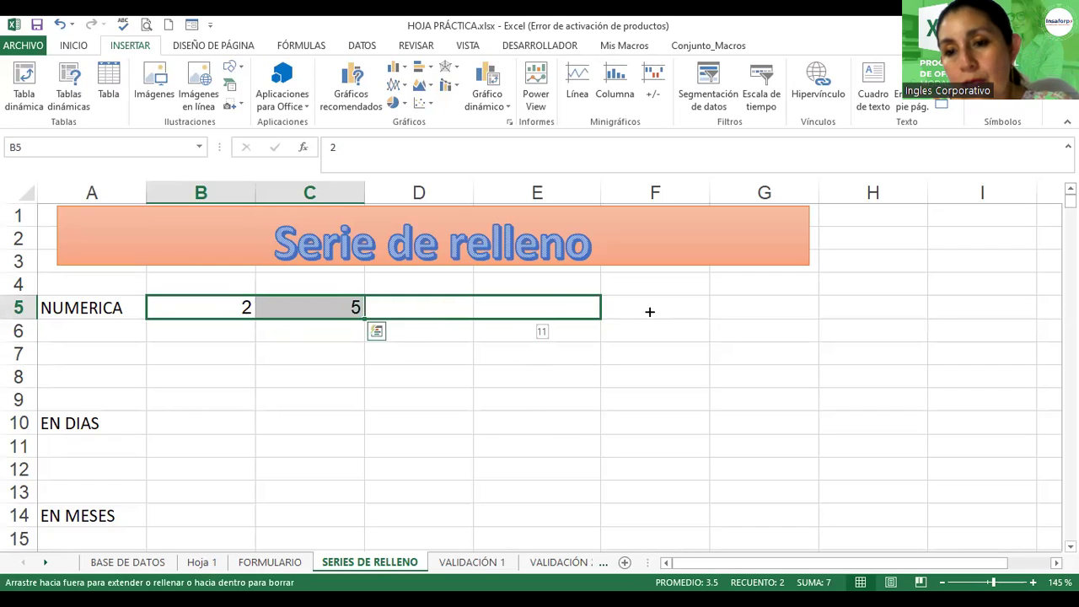
drag(658, 312, 672, 309)
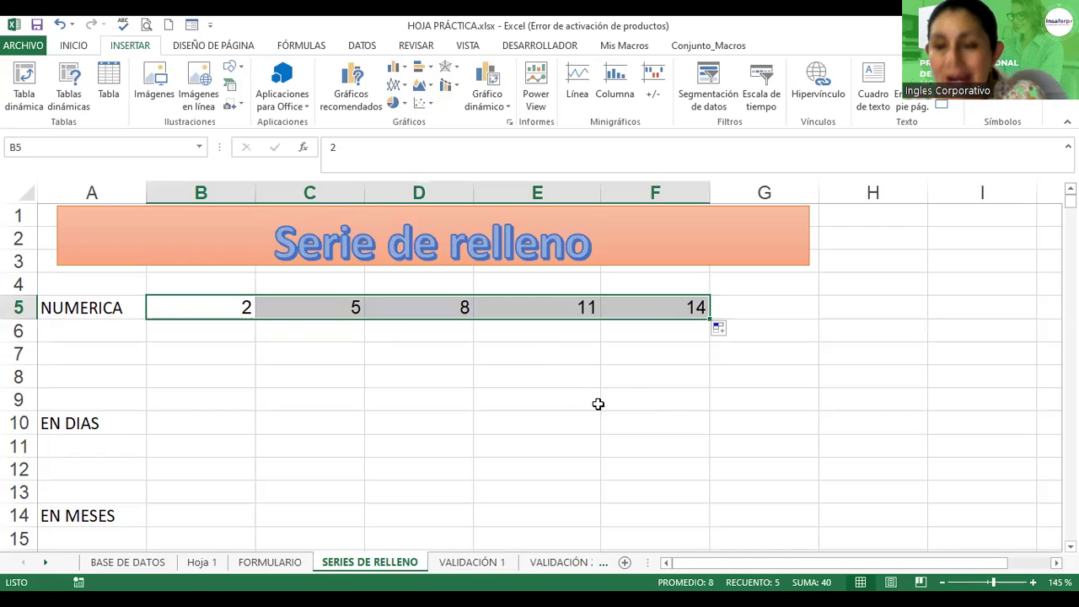
click(221, 312)
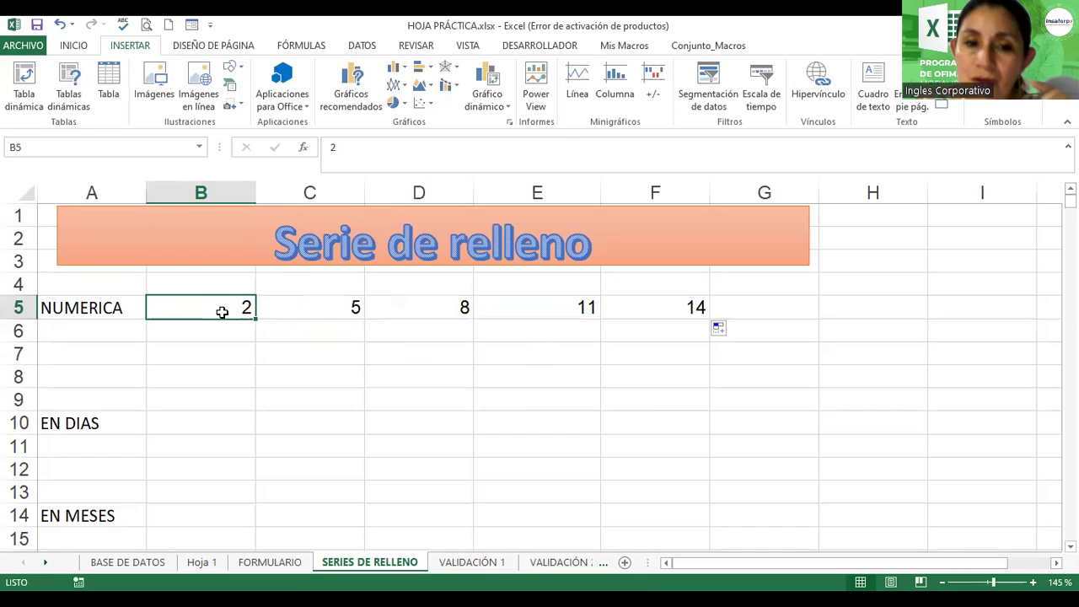
click(352, 305)
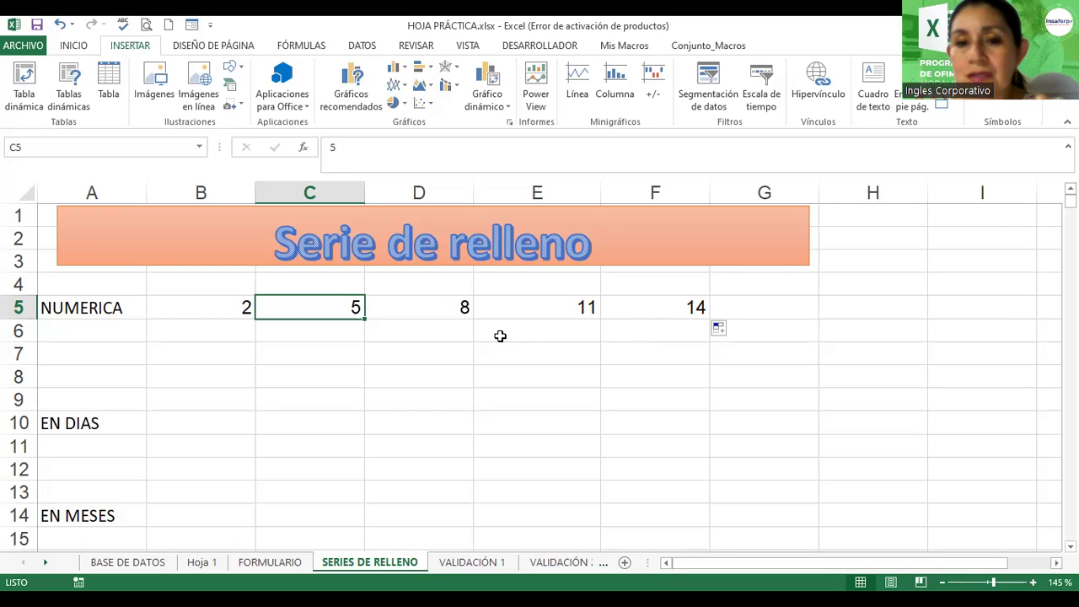
mouse_move(239, 304)
mouse_down()
mouse_move(288, 293)
mouse_move(288, 305)
mouse_up()
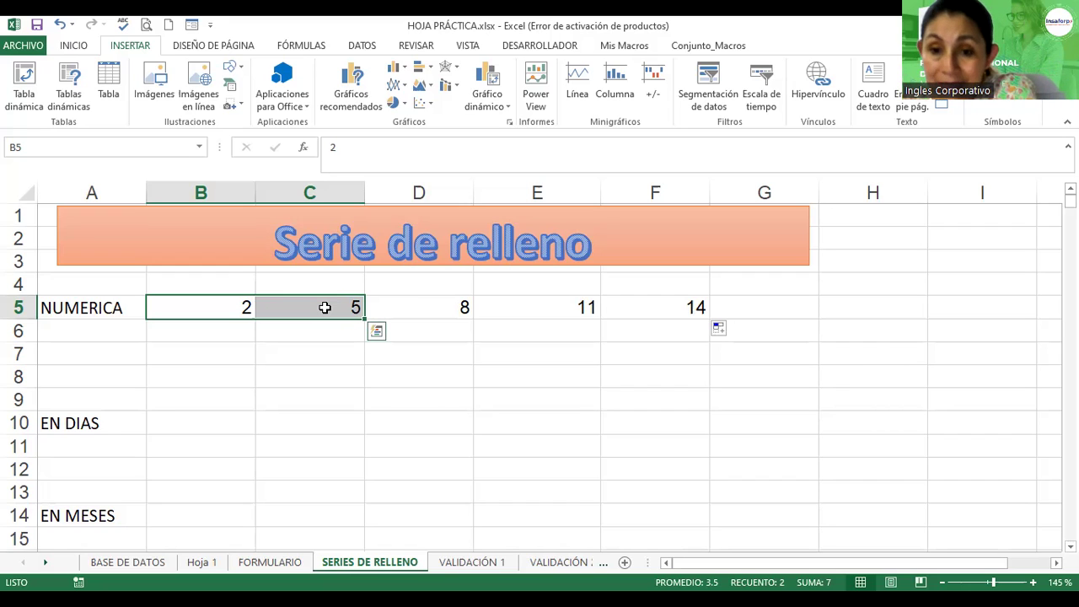
drag(366, 317, 982, 311)
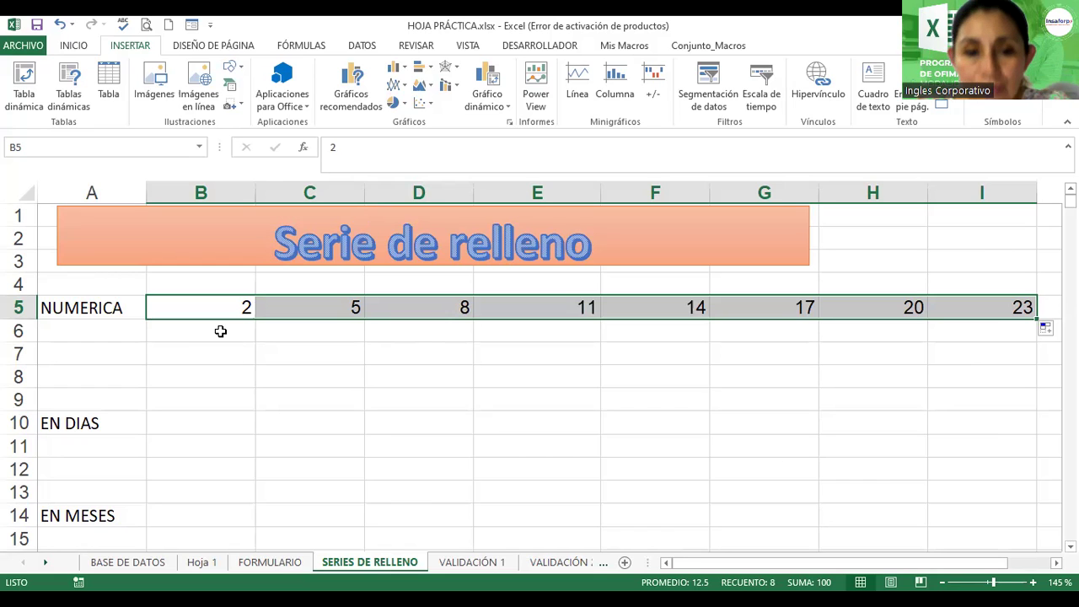
click(220, 331)
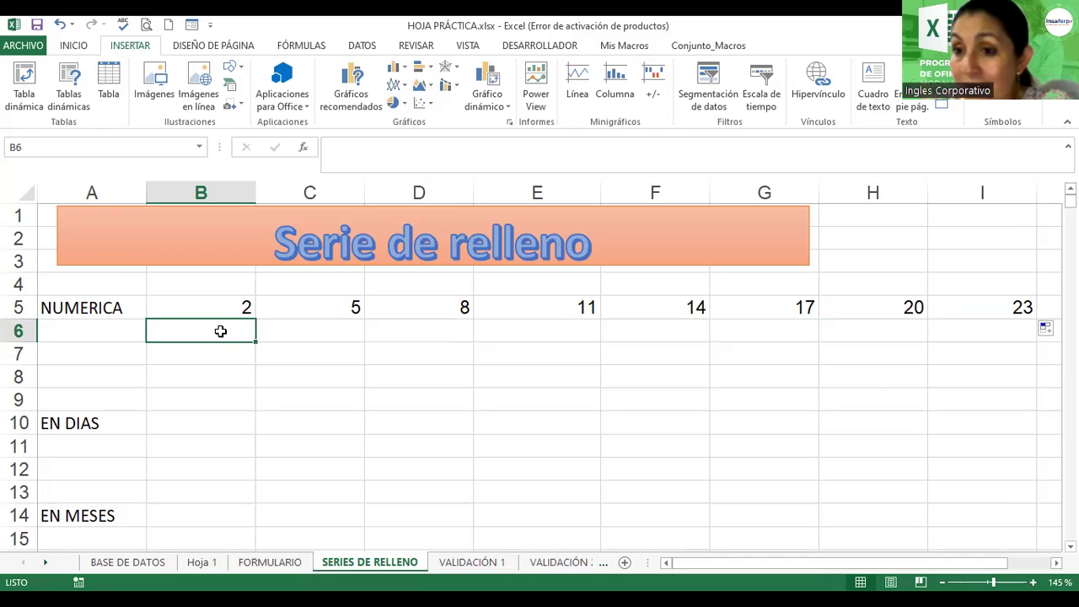
Enter 1 in B6 and fill-handle copy it across row 6 to I6, checking the Auto Fill options.
text(1)
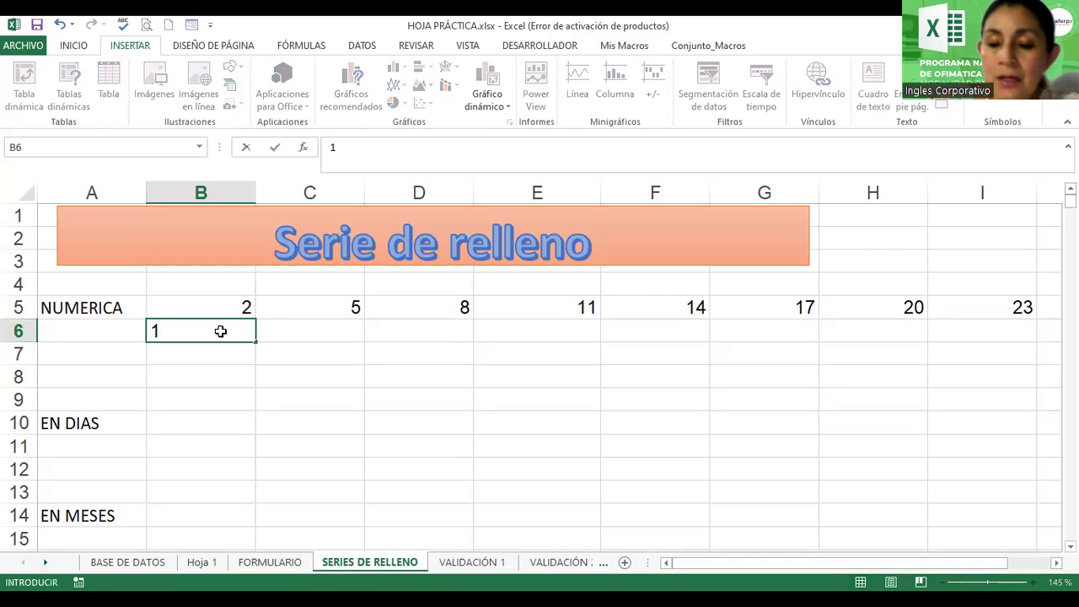
key(Return)
click(220, 331)
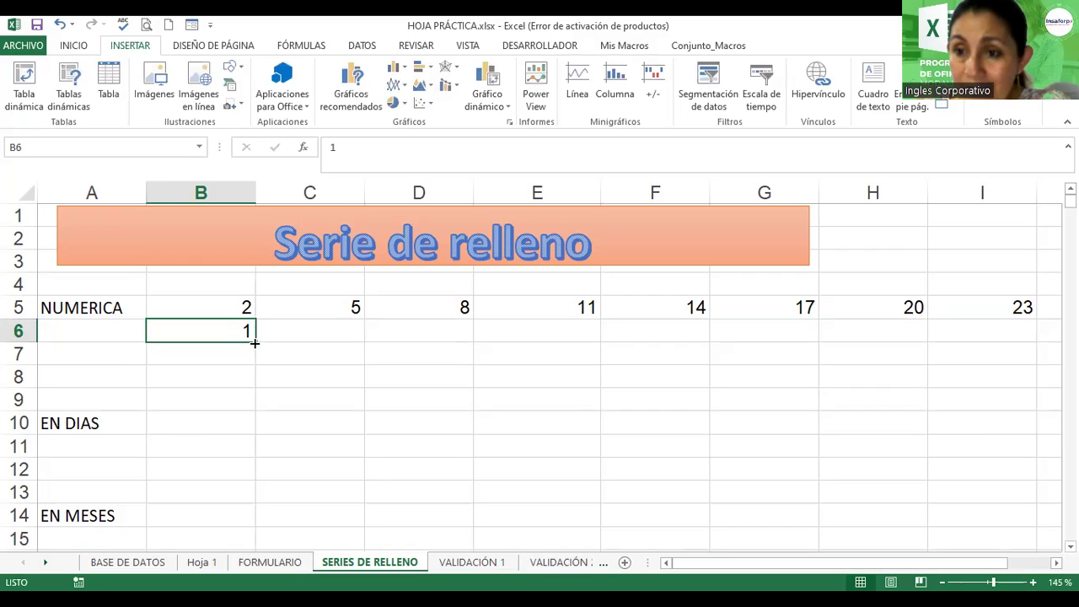
drag(254, 343, 558, 327)
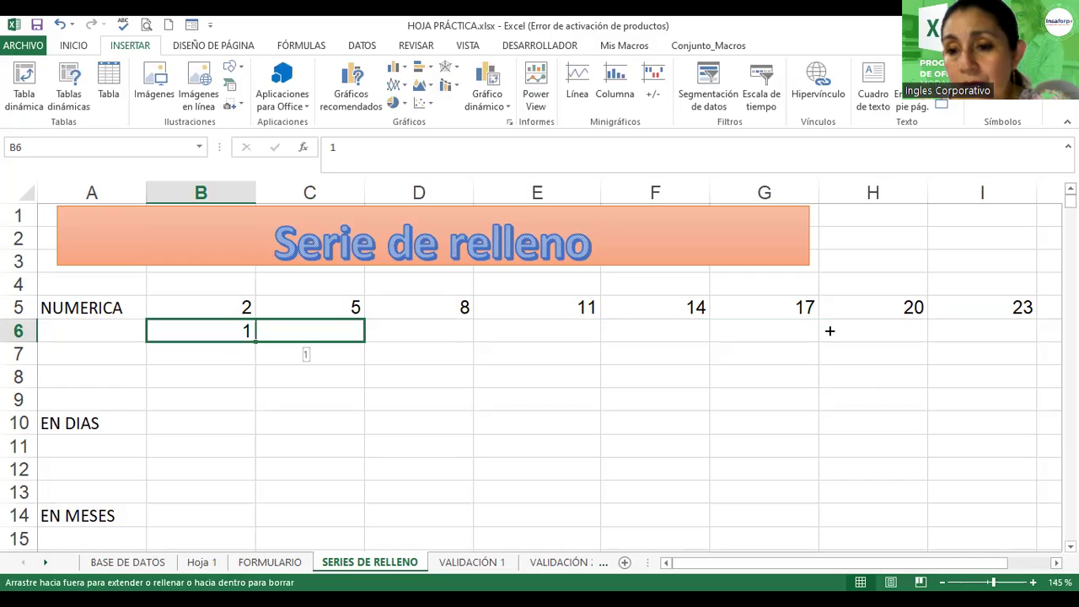
drag(558, 327, 986, 350)
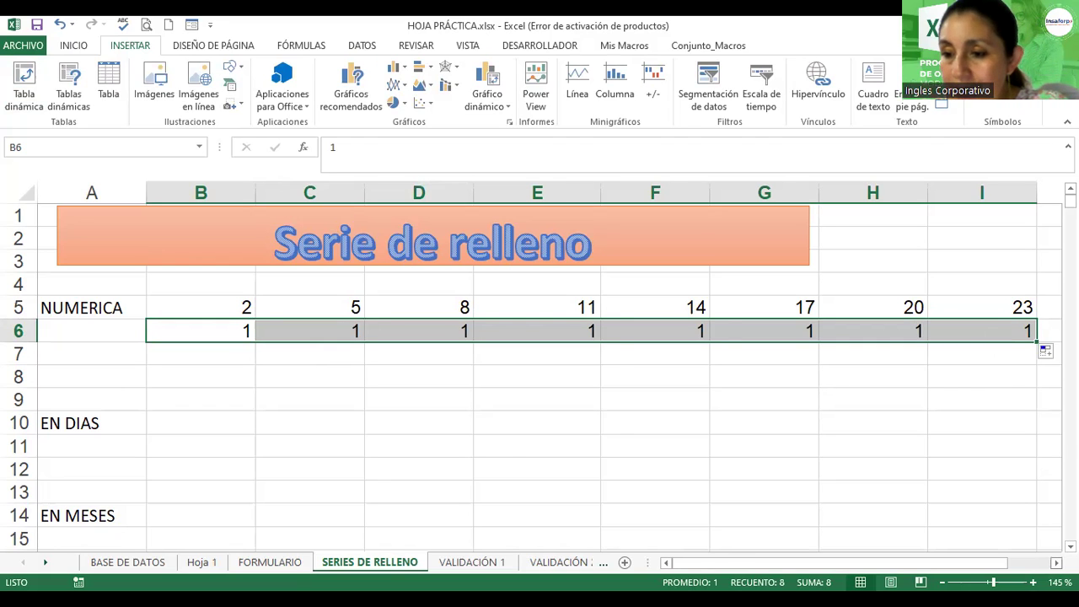
click(1056, 562)
click(1056, 563)
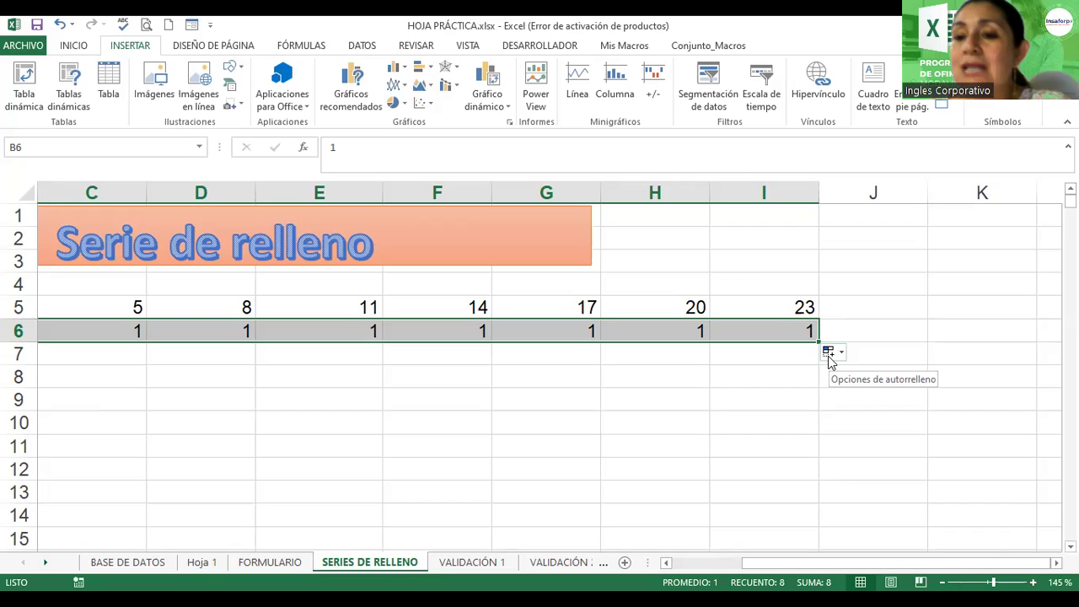
click(842, 354)
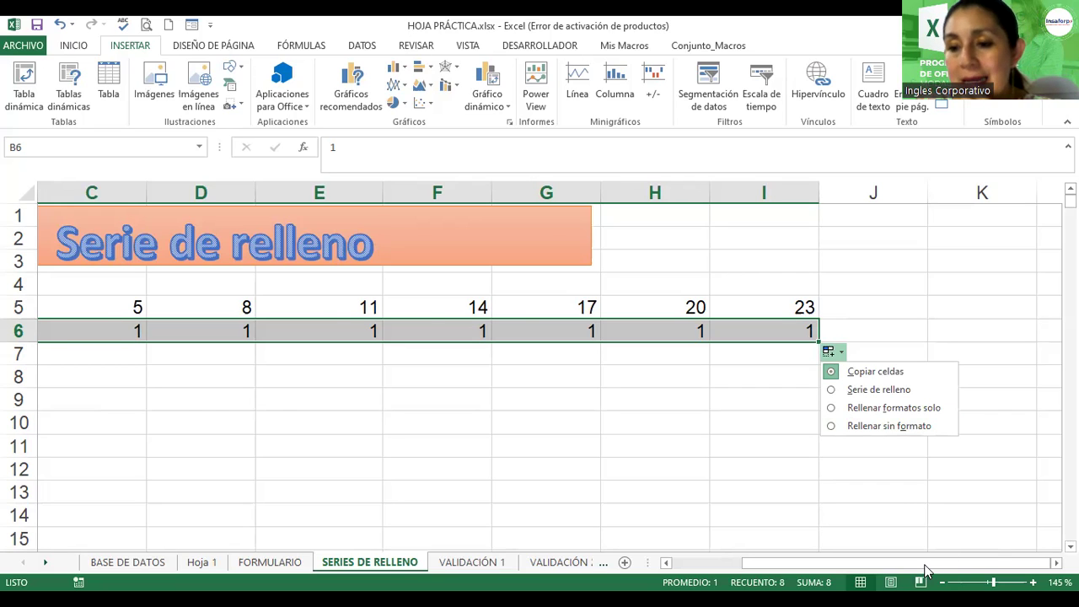
drag(926, 562, 856, 562)
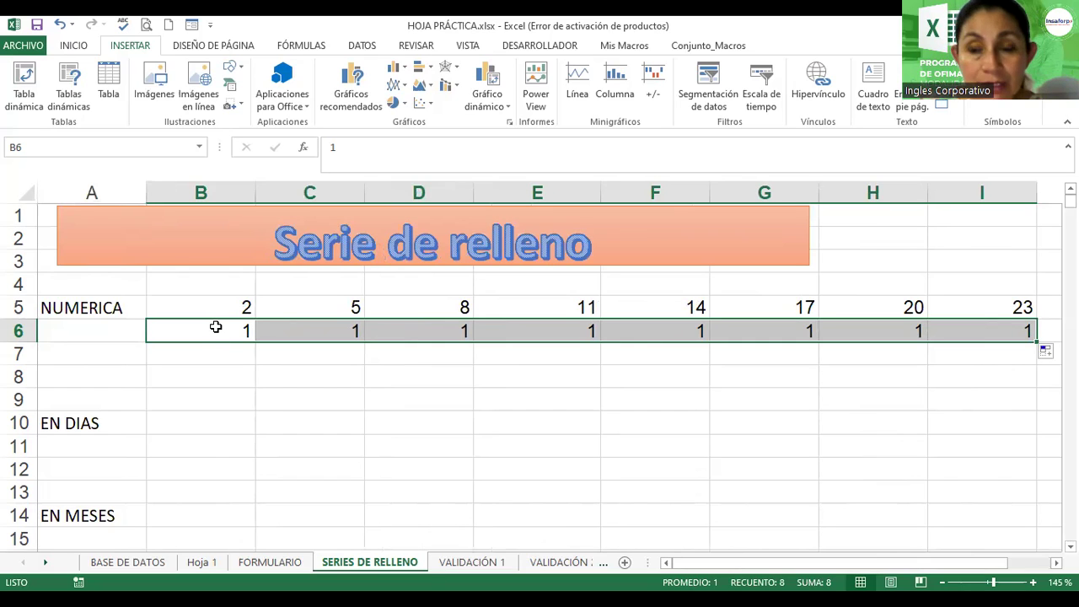
Undo the row-6 fill, then give B6 a green background with the 1 centred.
click(420, 393)
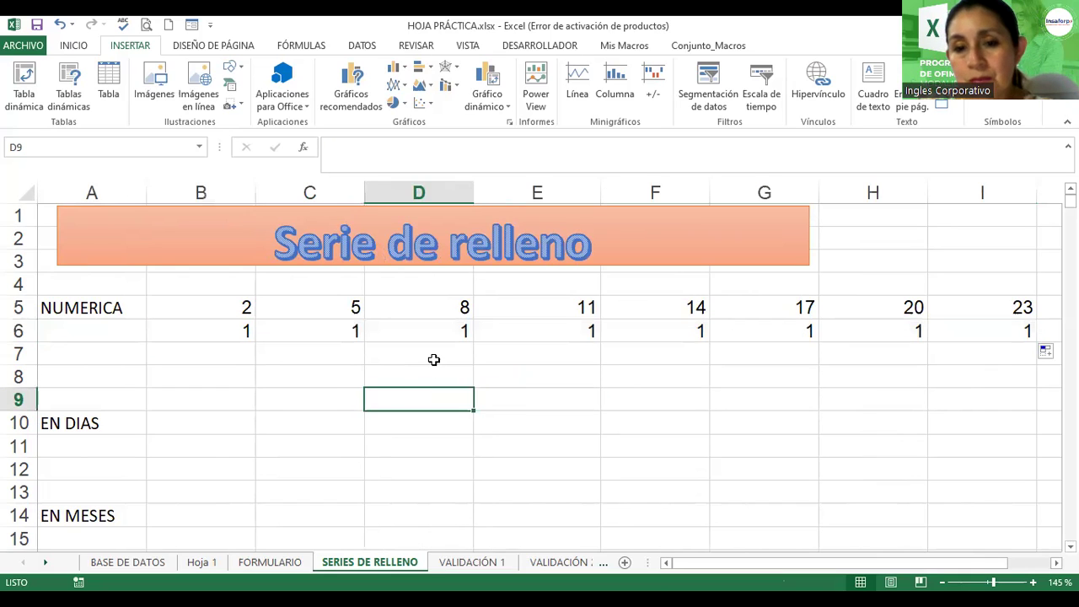
key(ctrl+z)
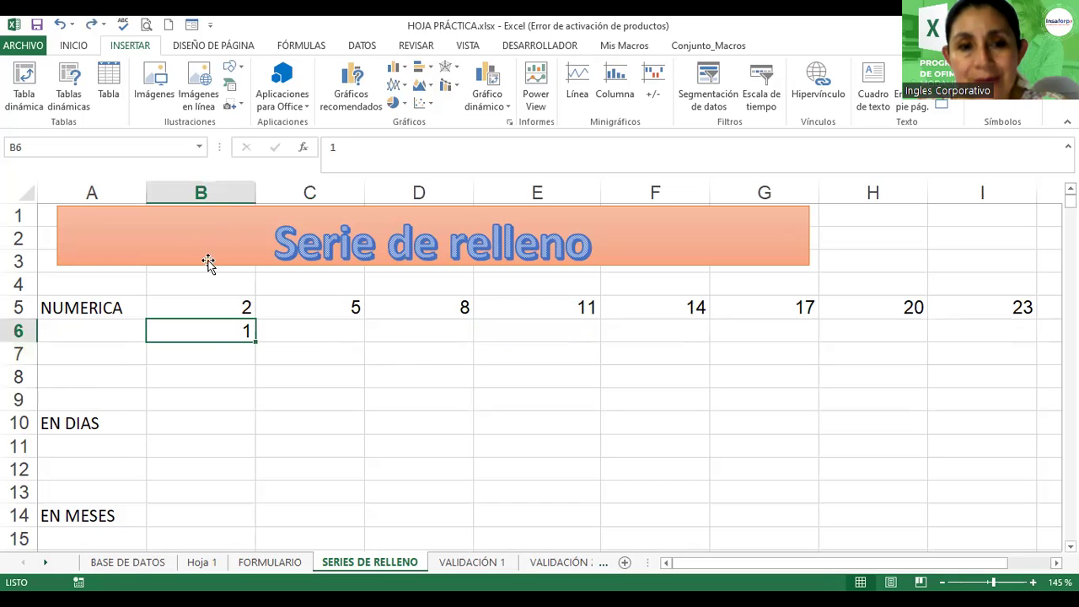
click(74, 47)
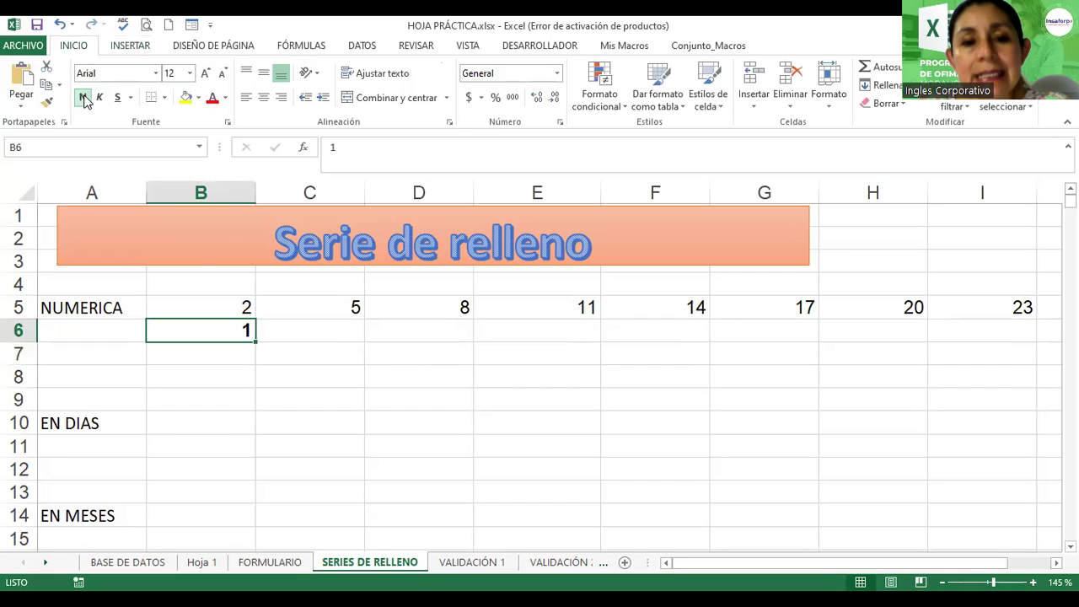
click(198, 98)
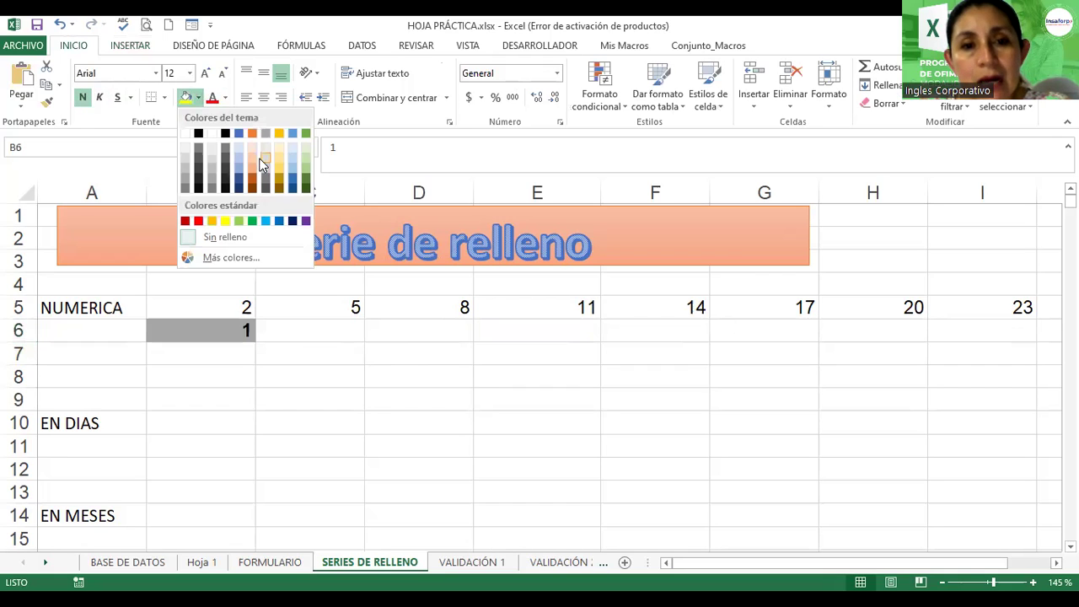
click(305, 178)
click(263, 99)
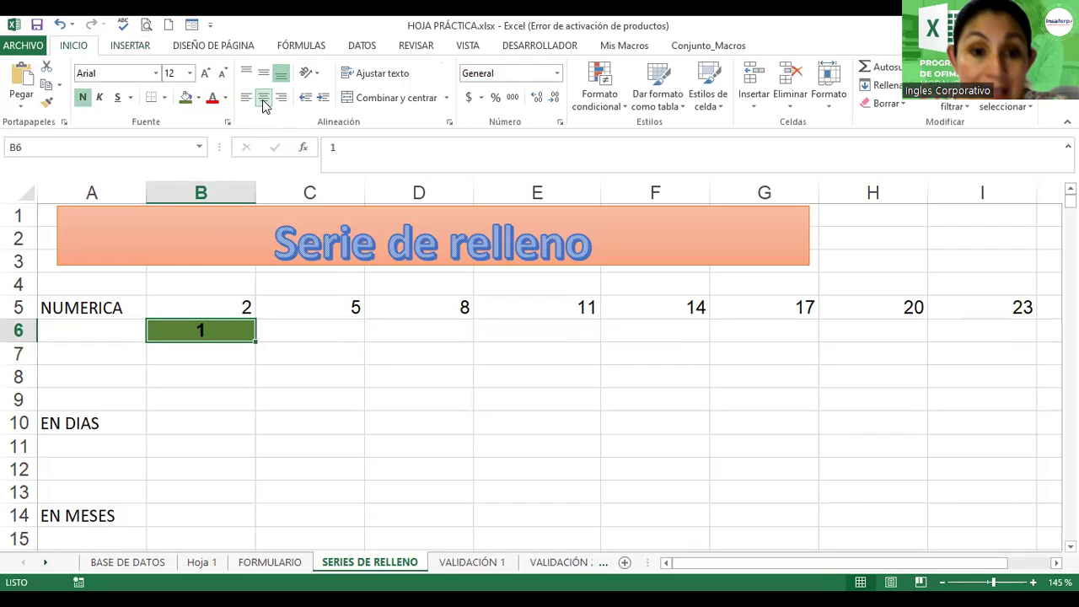
click(166, 97)
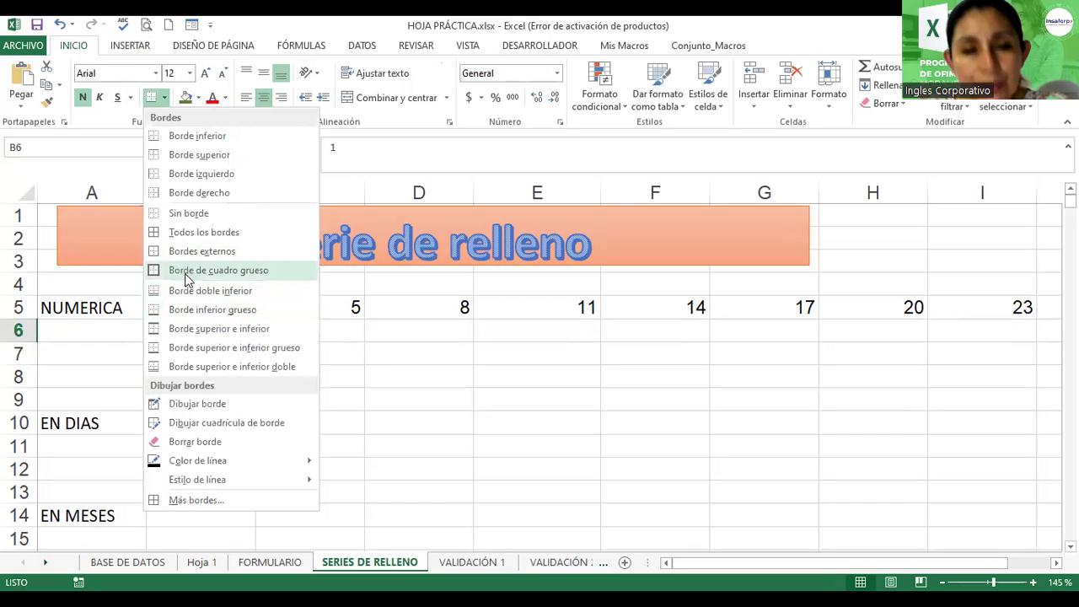
key(Escape)
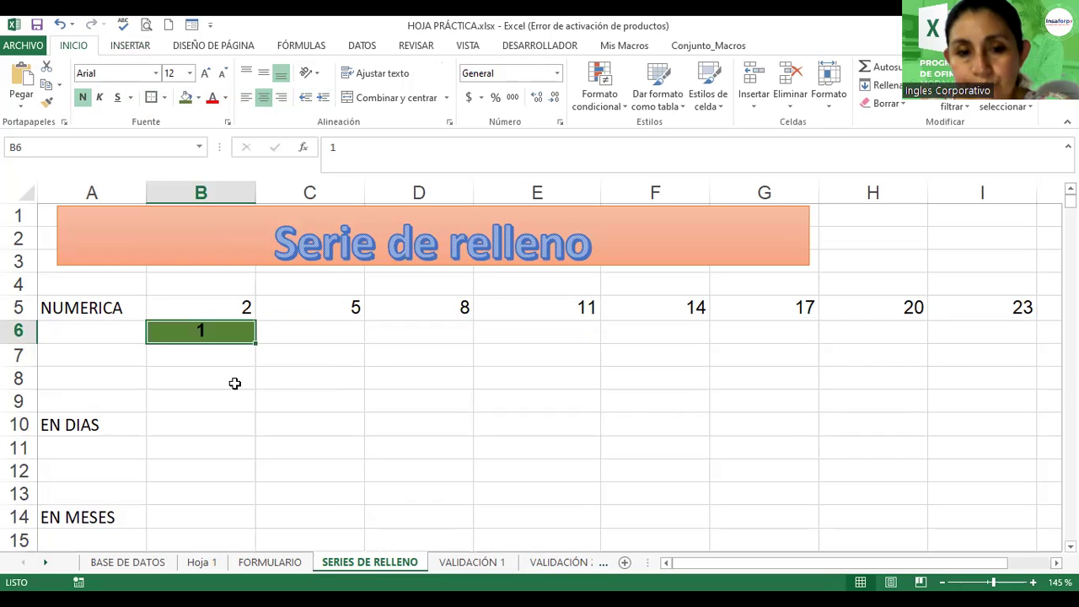
click(328, 337)
Colour the 1 in B6 yellow and narrow column B.
click(199, 331)
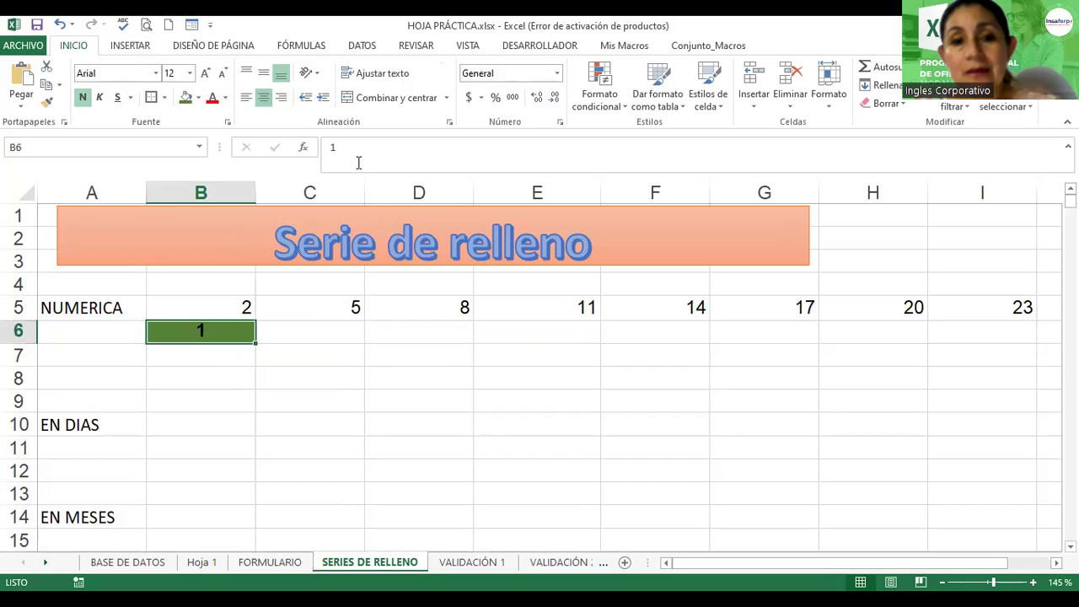
click(225, 98)
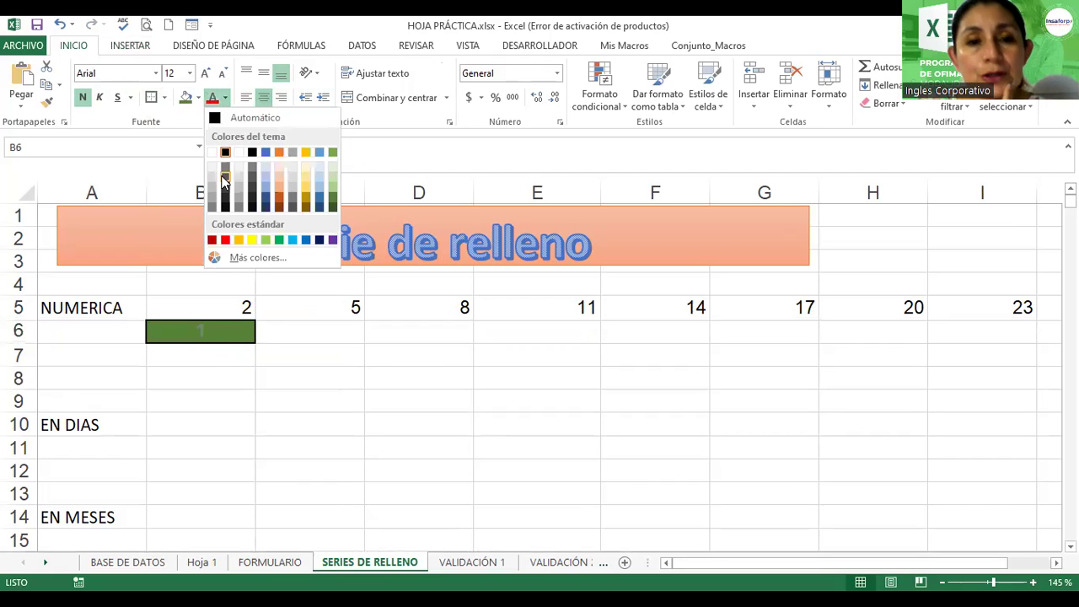
click(253, 241)
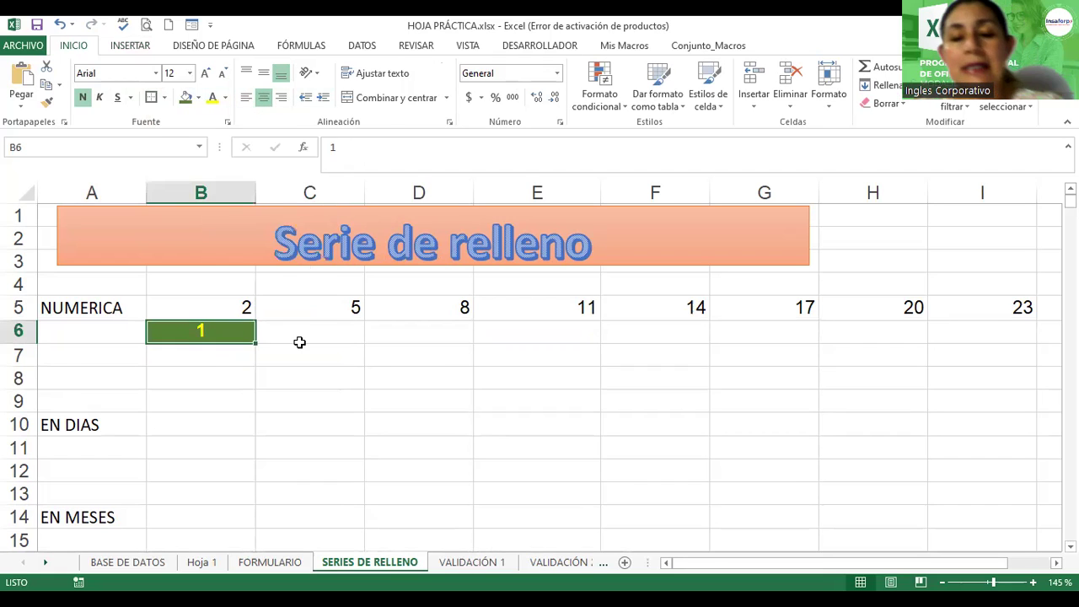
click(307, 335)
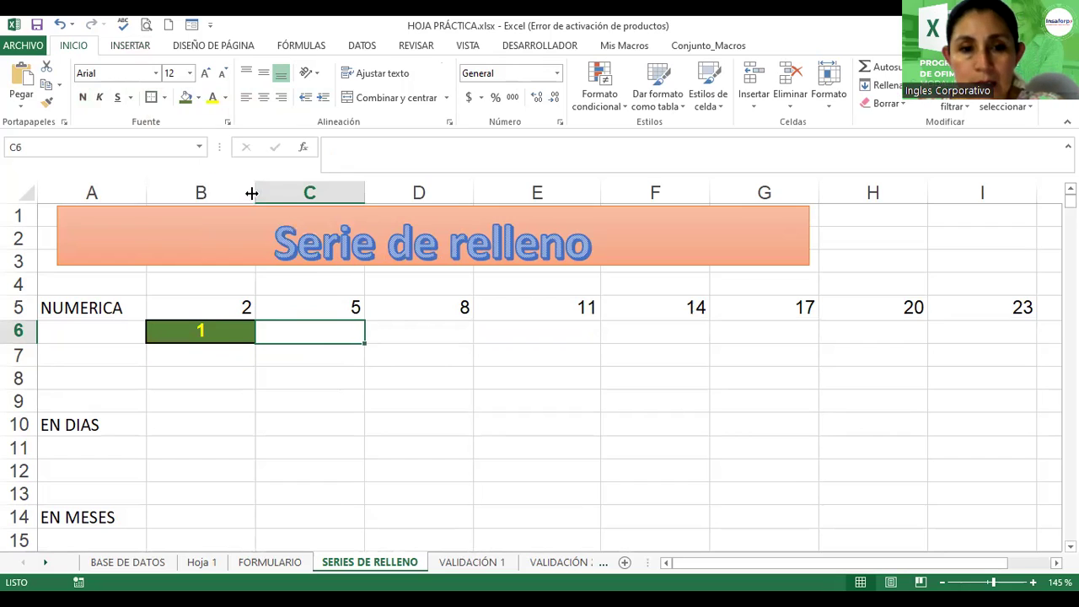
drag(251, 193, 206, 193)
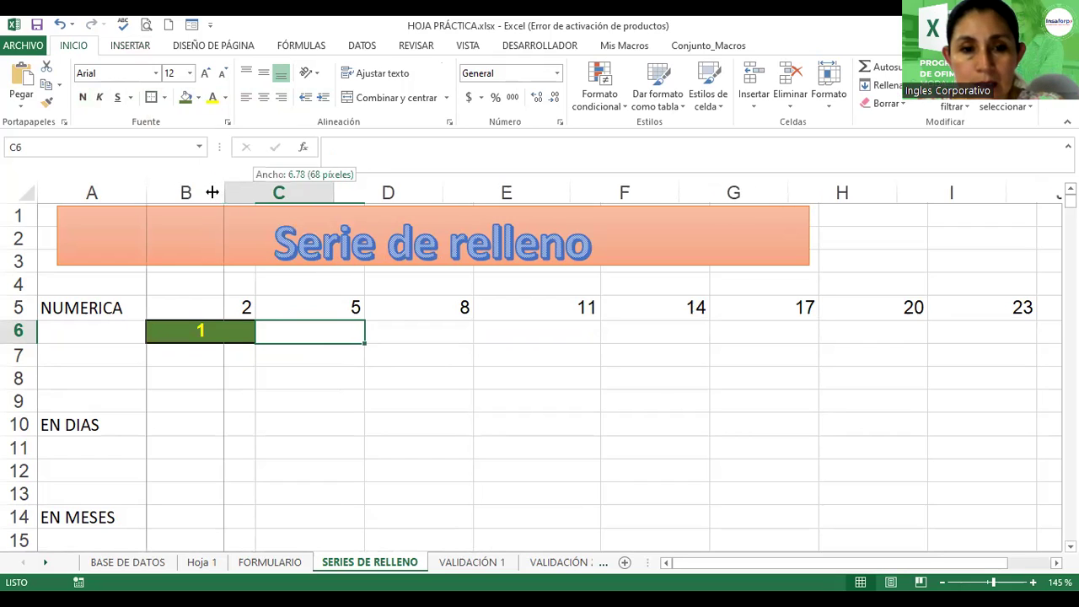
click(232, 393)
click(373, 358)
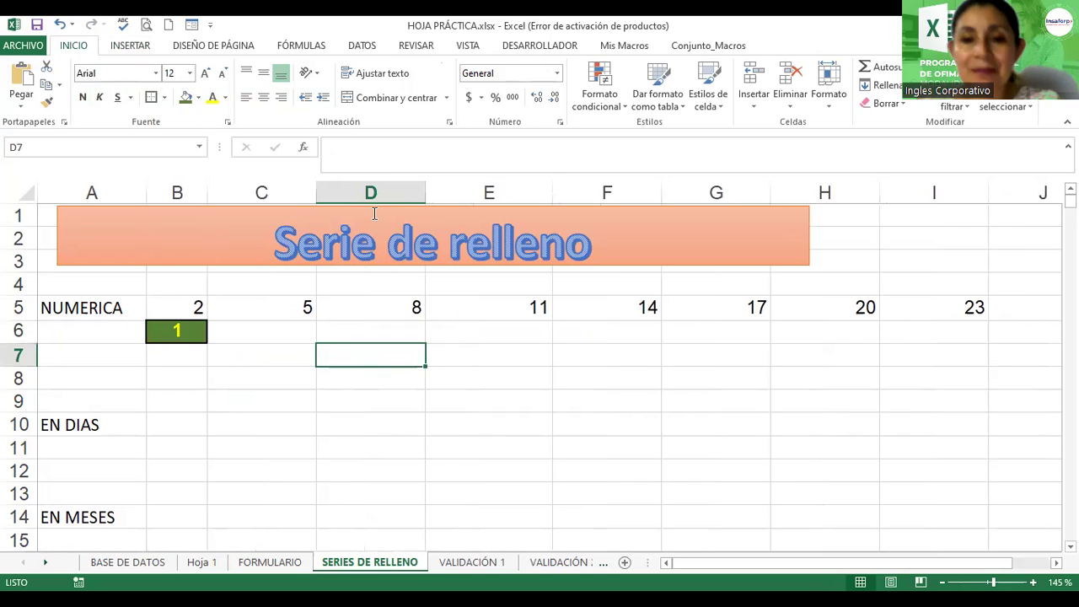
scroll(472, 363, up, 1)
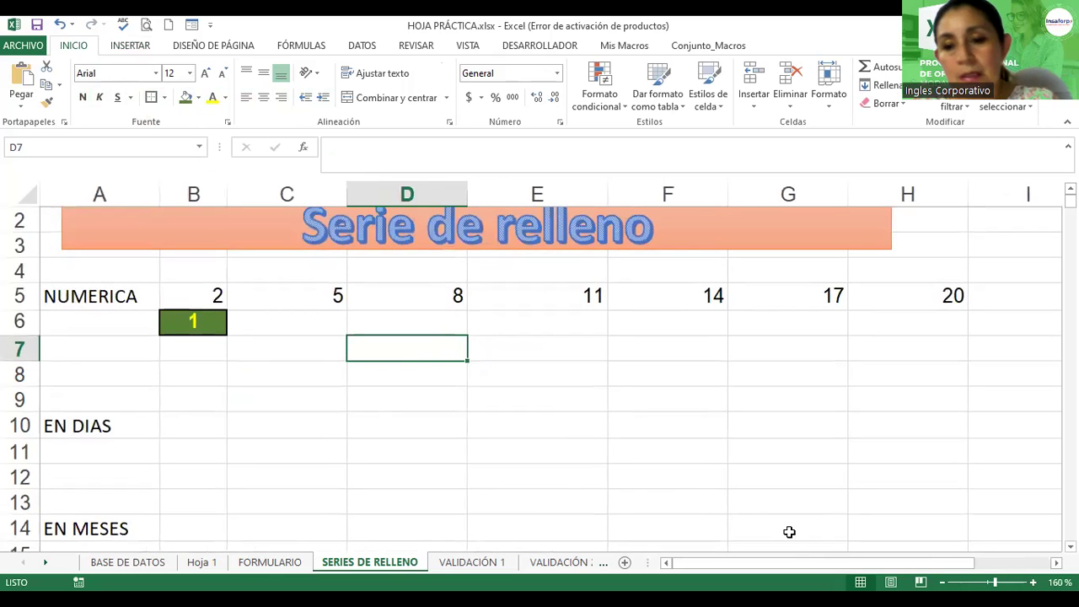
Copy the 1 from B6 across to H6, filling values only without B6's green formatting.
drag(790, 565, 807, 570)
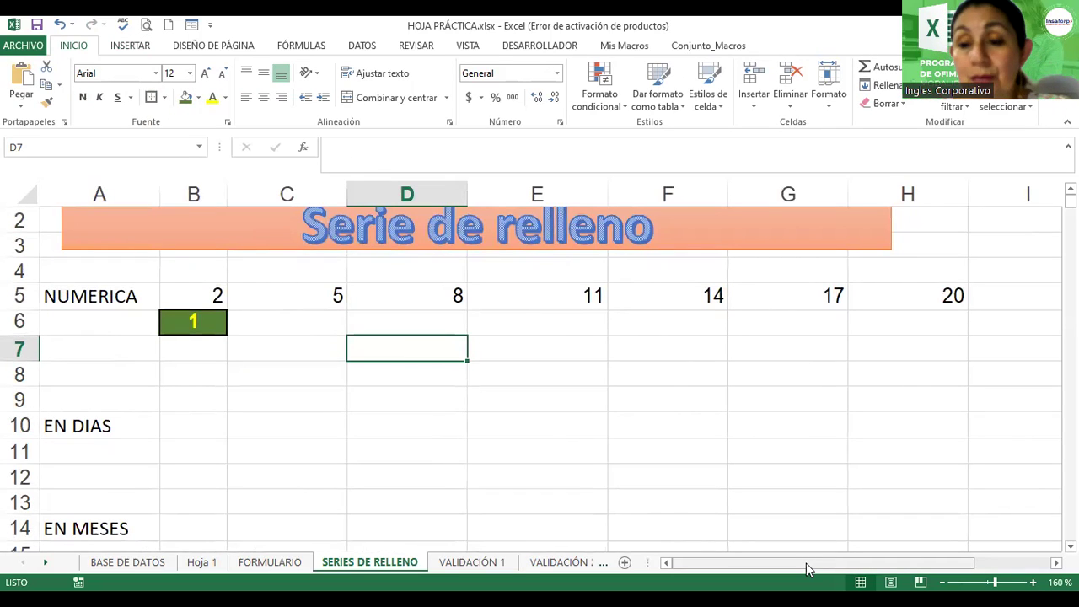
click(214, 325)
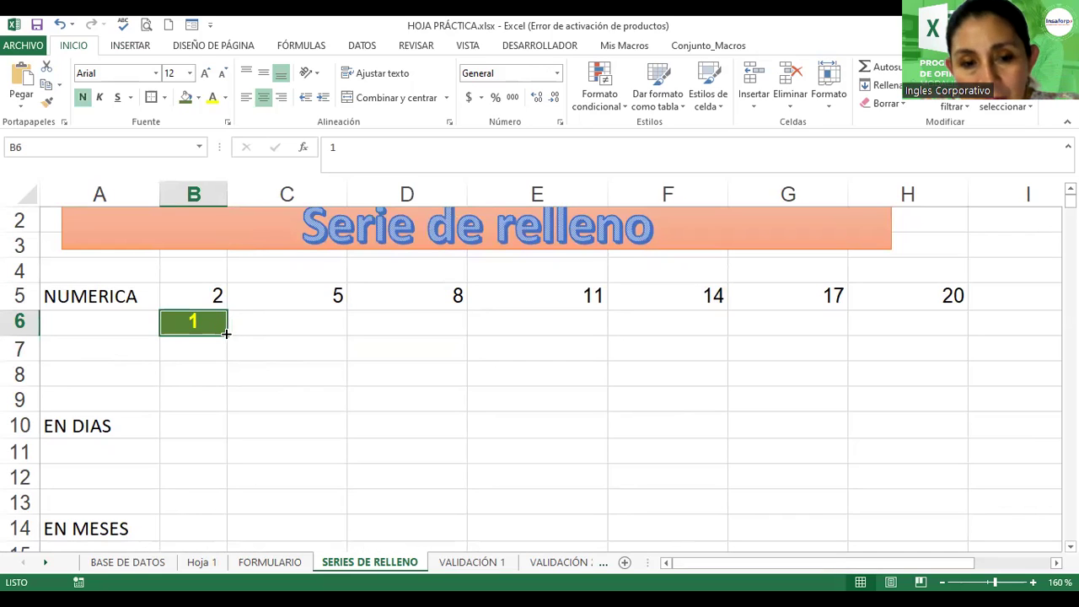
drag(226, 335, 741, 321)
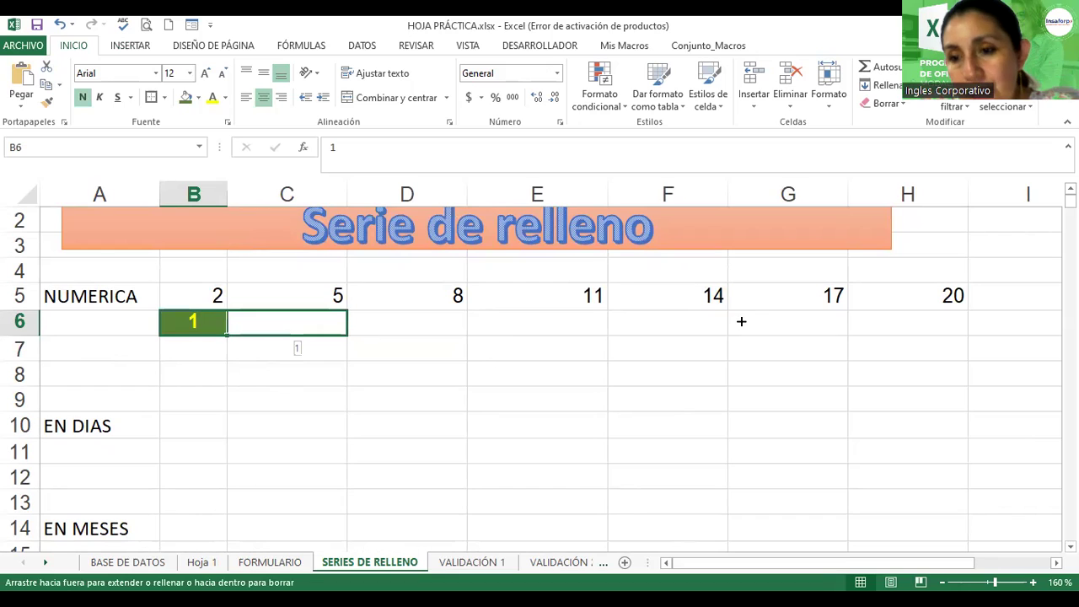
drag(741, 321, 928, 320)
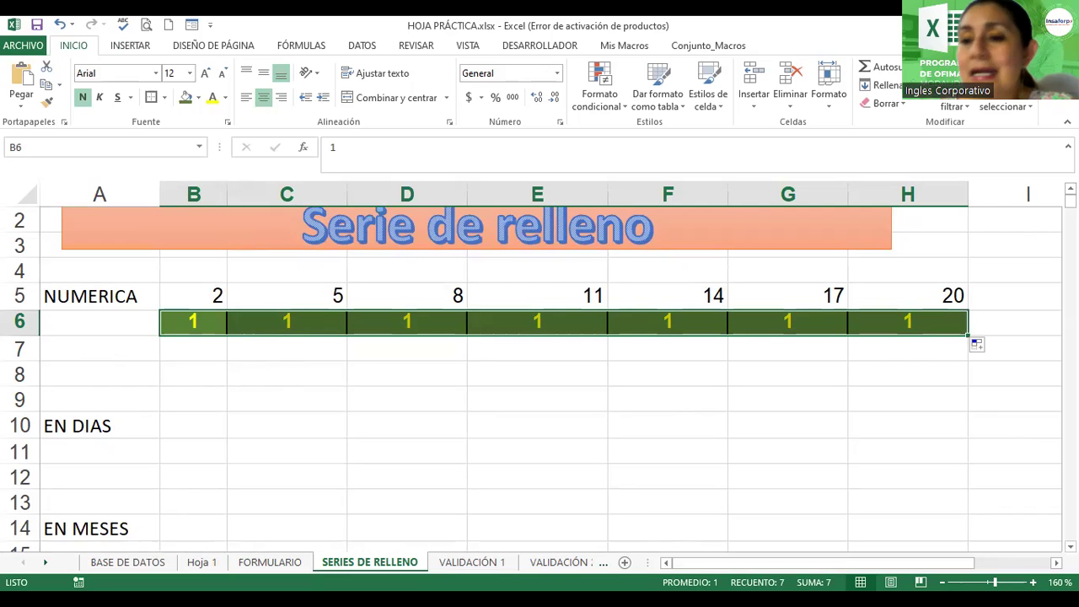
click(991, 349)
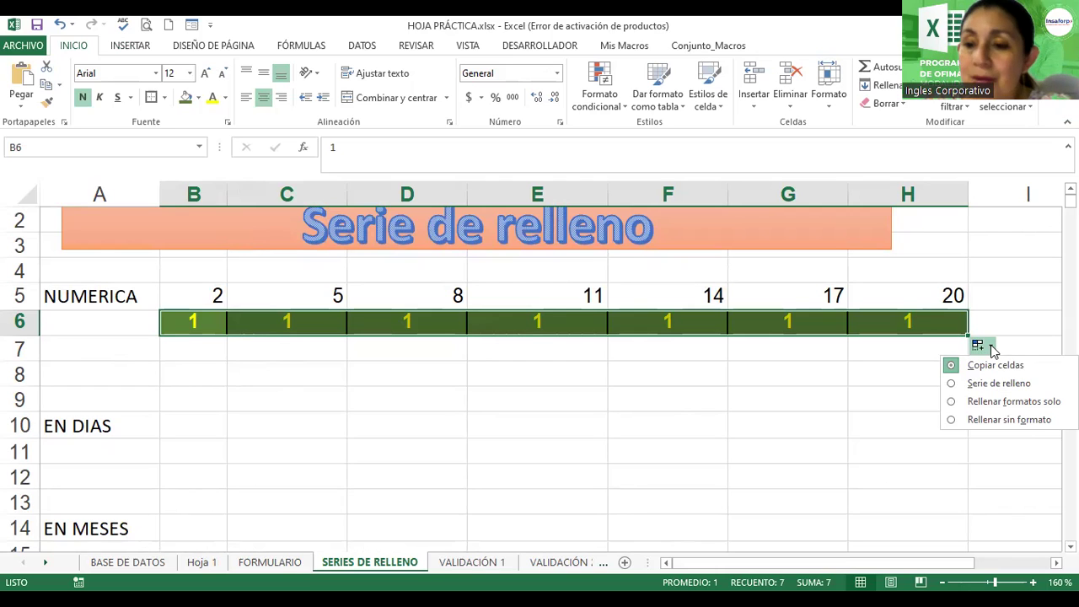
click(1011, 420)
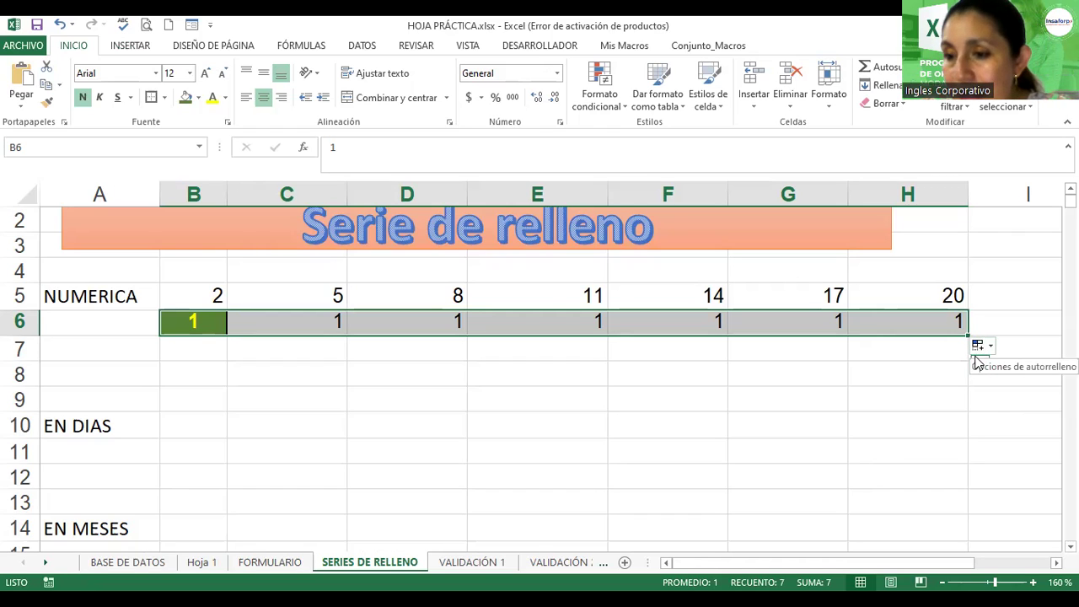
click(221, 349)
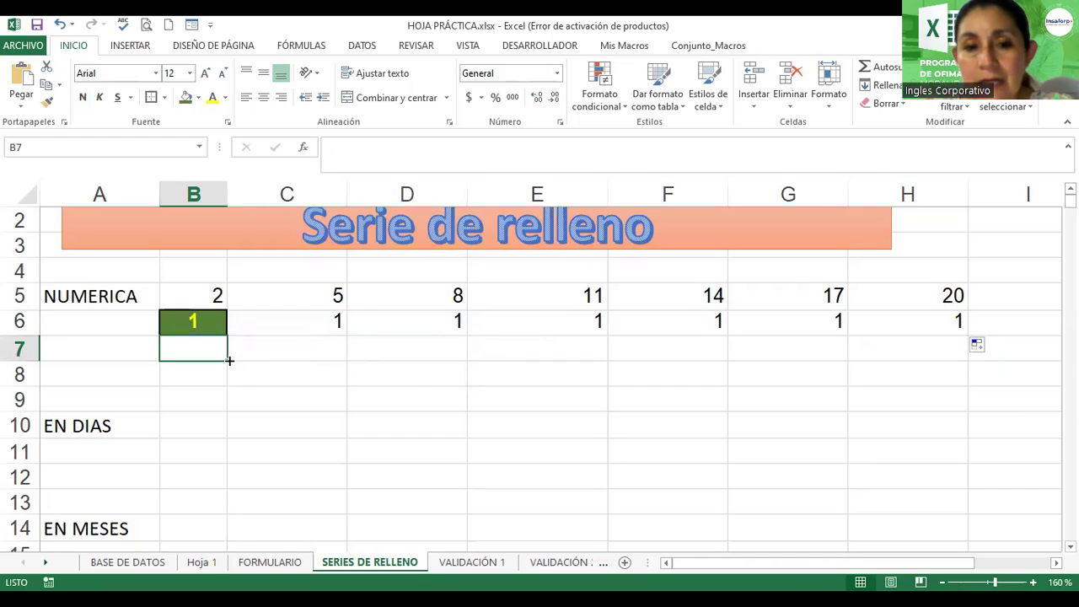
Copy the 1 down into B7, then fill B7:H7 as the series 1 through 7.
click(205, 321)
drag(230, 335, 256, 358)
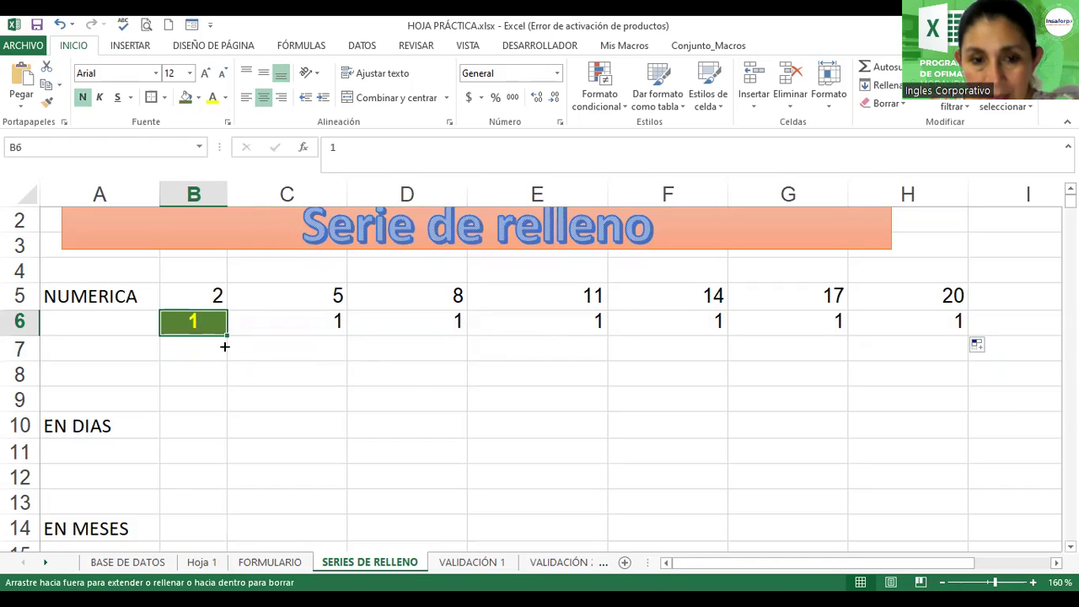
click(244, 350)
click(188, 347)
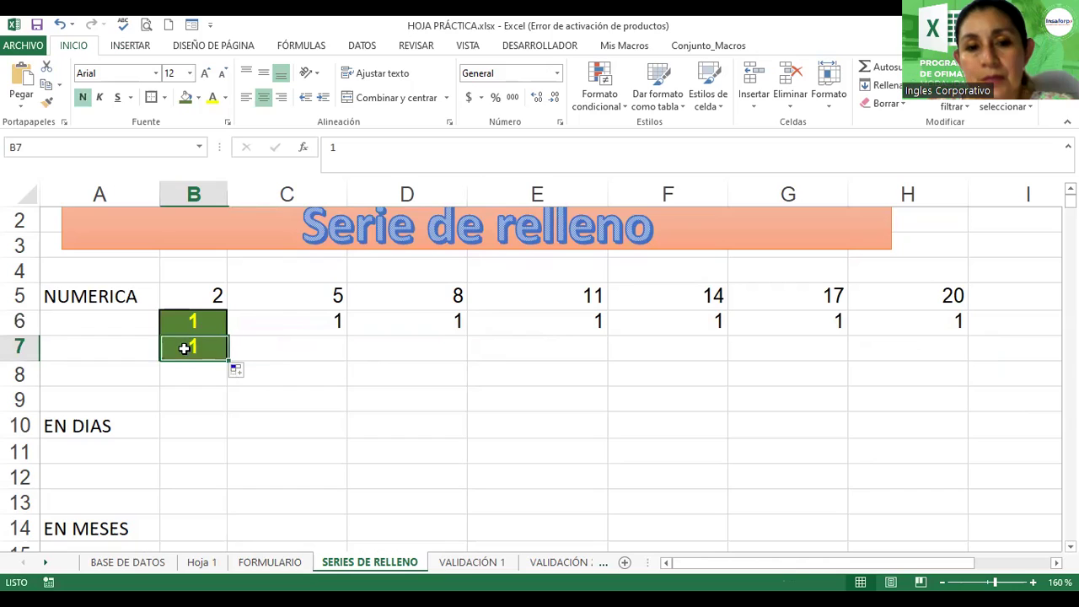
drag(226, 360, 761, 366)
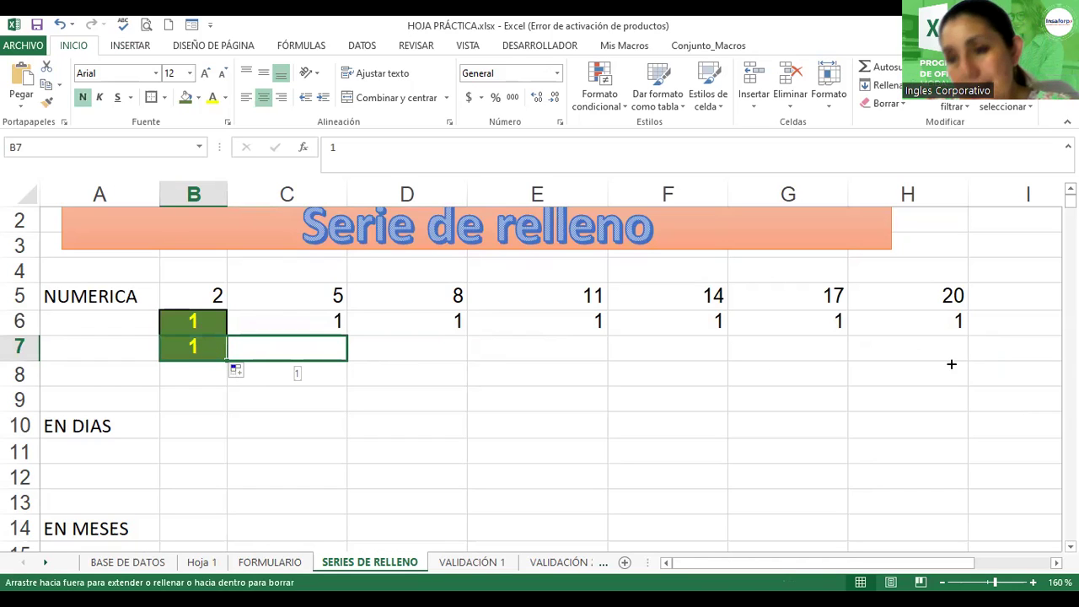
drag(761, 366, 955, 363)
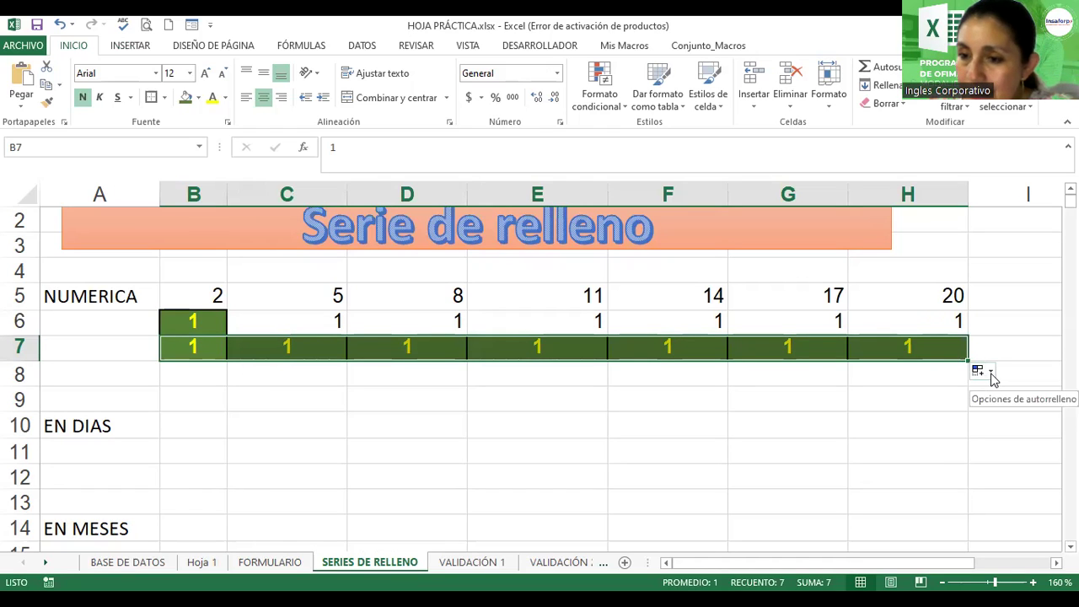
click(992, 374)
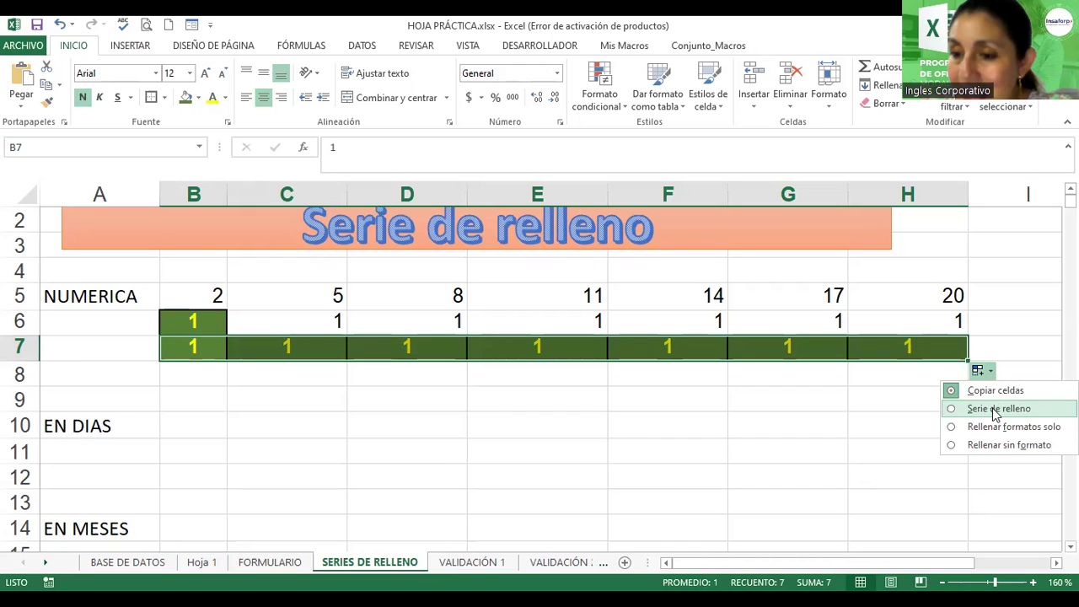
click(995, 411)
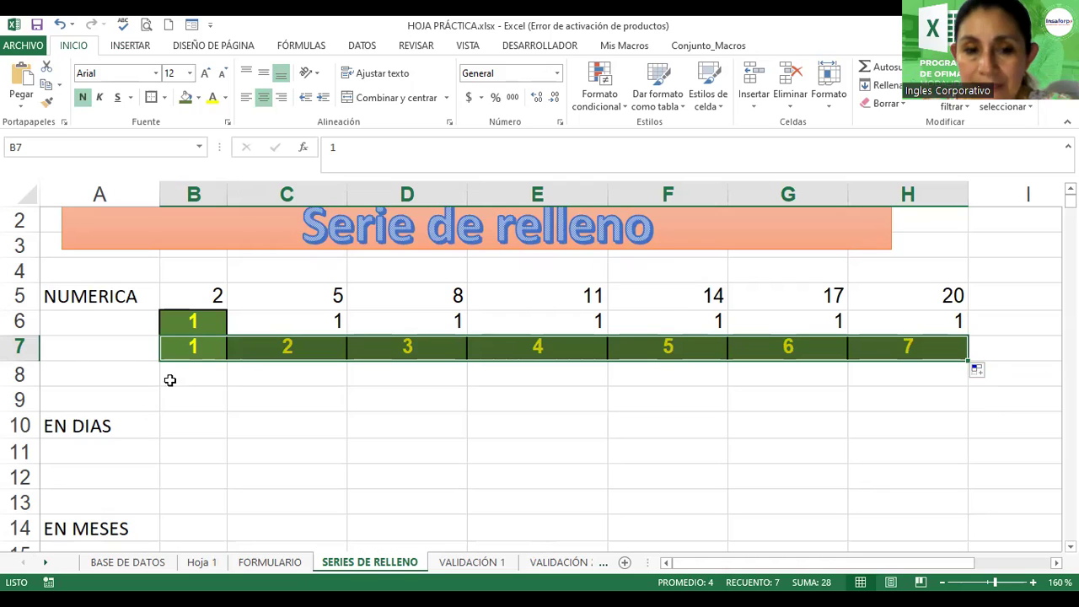
Enter 0.25 in B8 and fill B8:H8 as a series from 0.25 to 6.25.
click(198, 371)
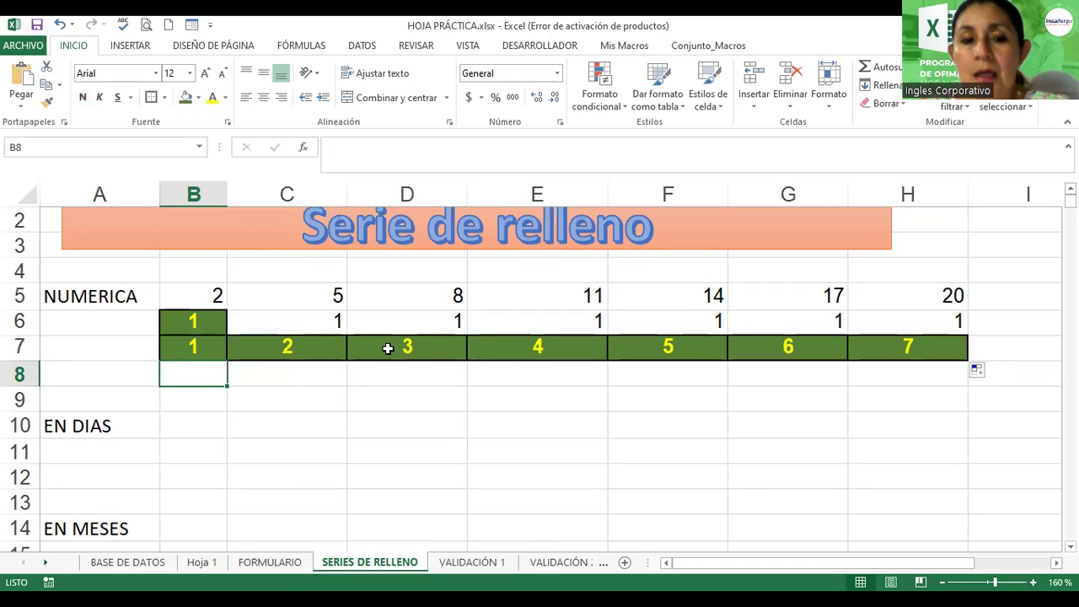
scroll(387, 349, down, 2)
scroll(388, 348, up, 2)
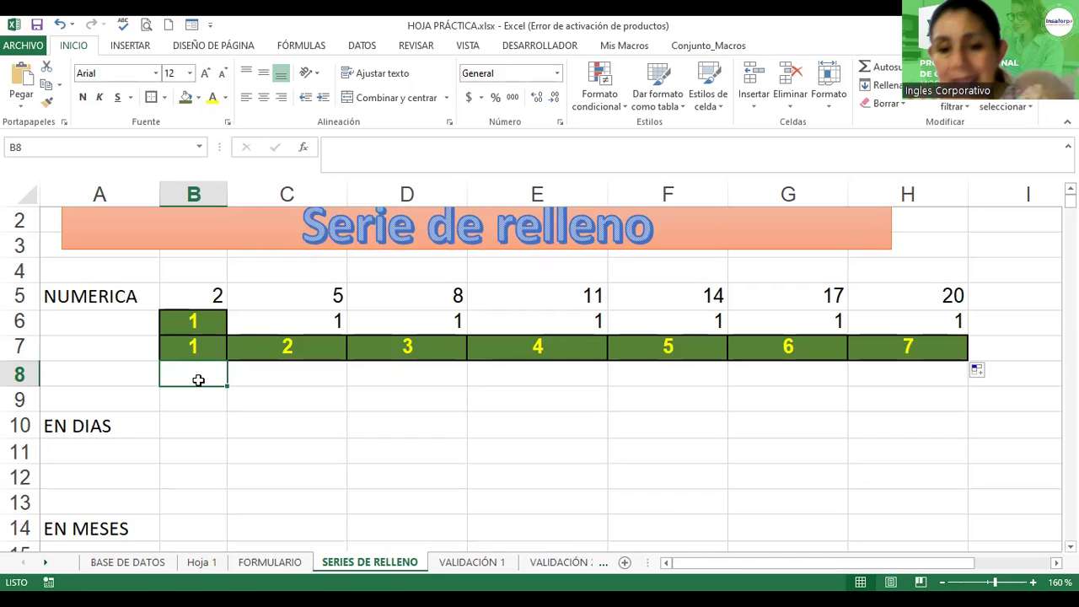
text(0.)
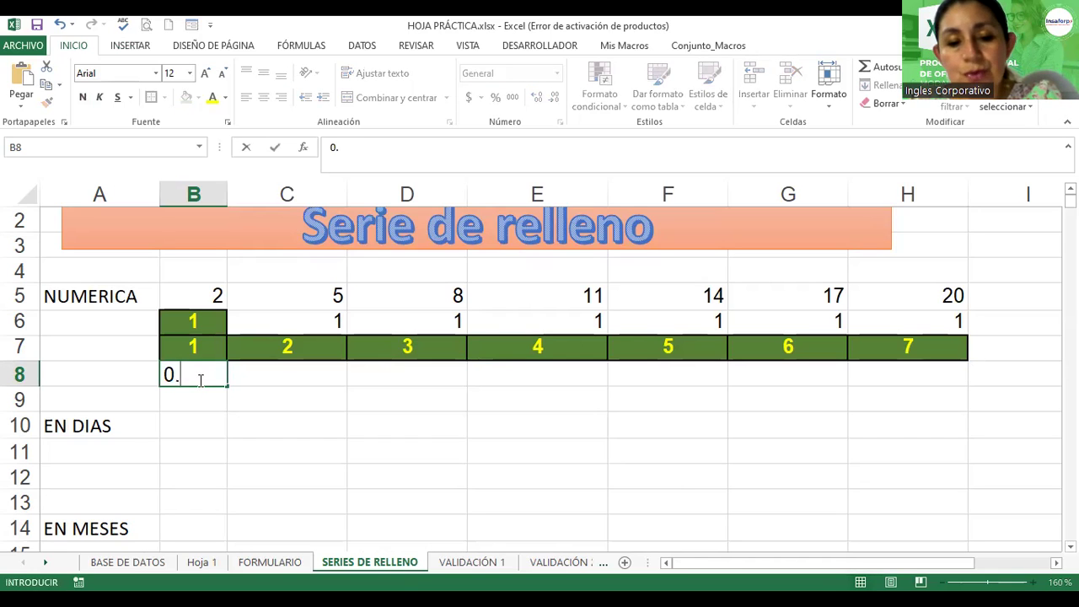
text(25)
key(Return)
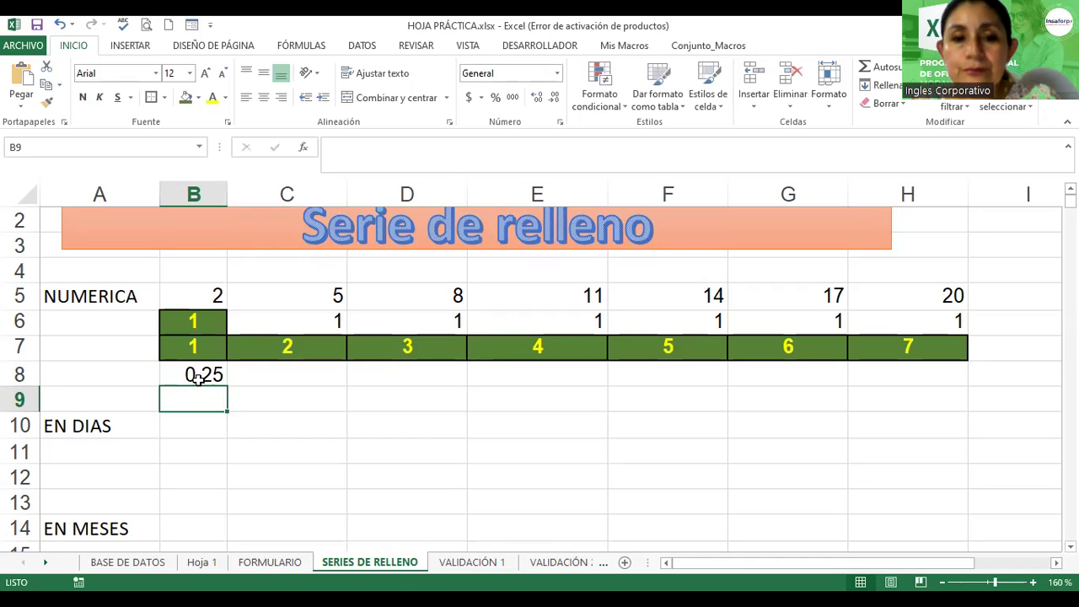
click(201, 378)
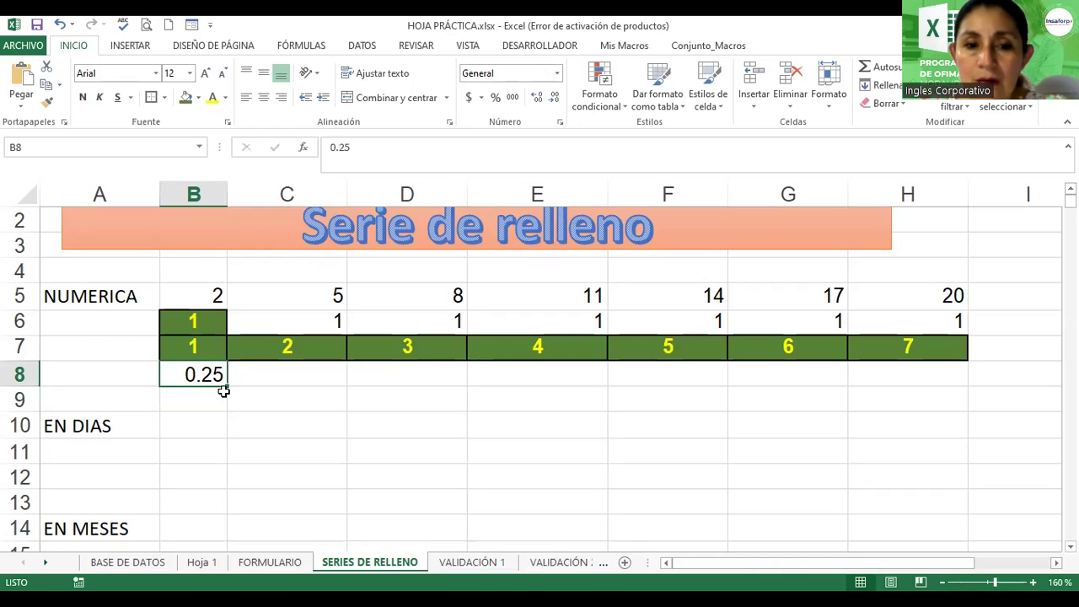
mouse_move(228, 384)
mouse_down()
mouse_move(316, 393)
mouse_move(870, 379)
mouse_up()
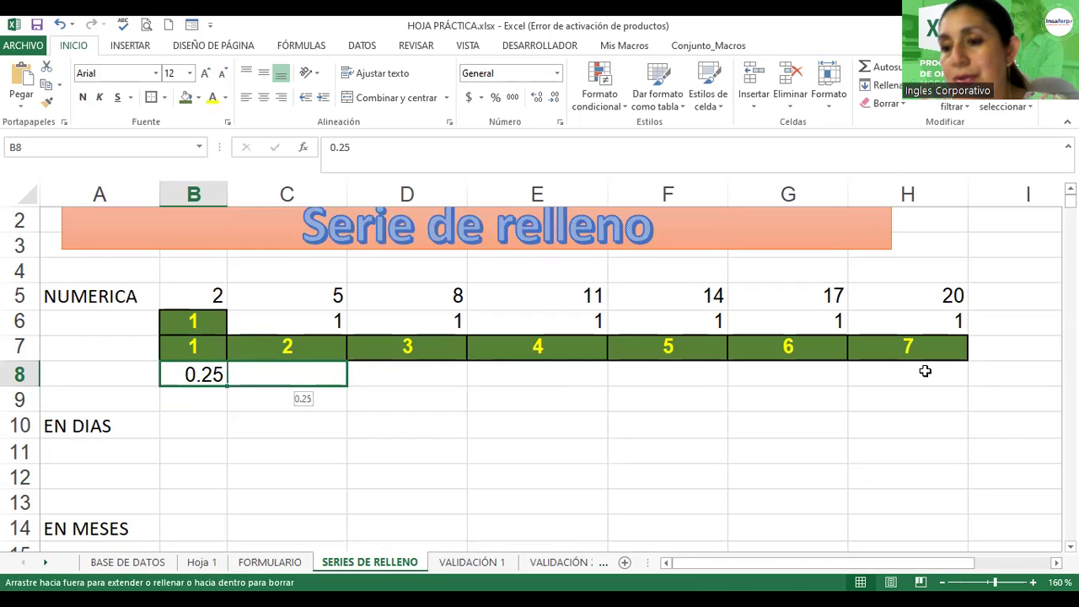
drag(870, 379, 923, 371)
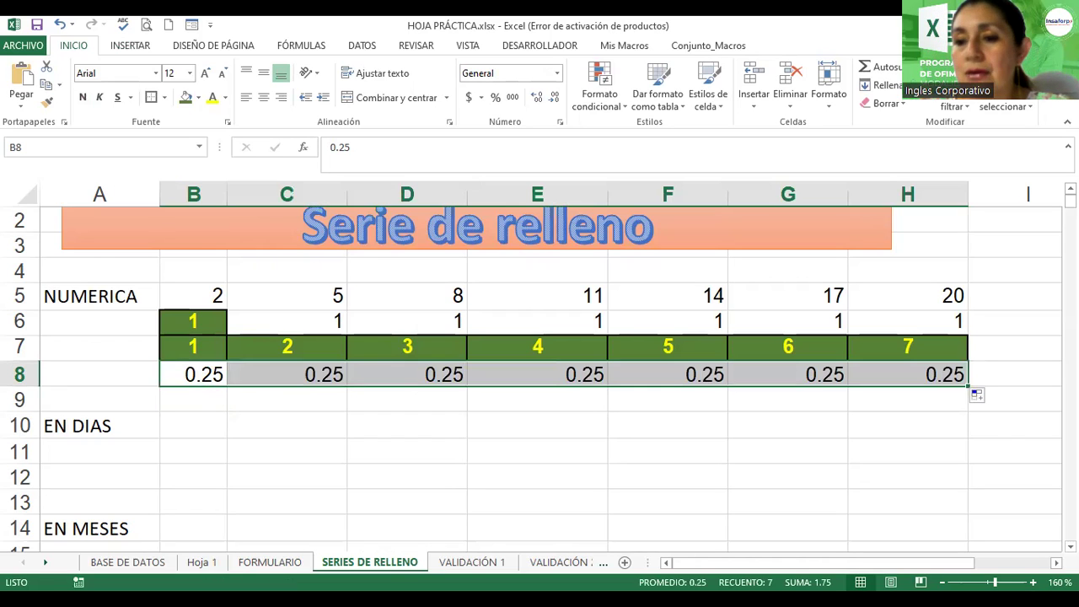
click(987, 400)
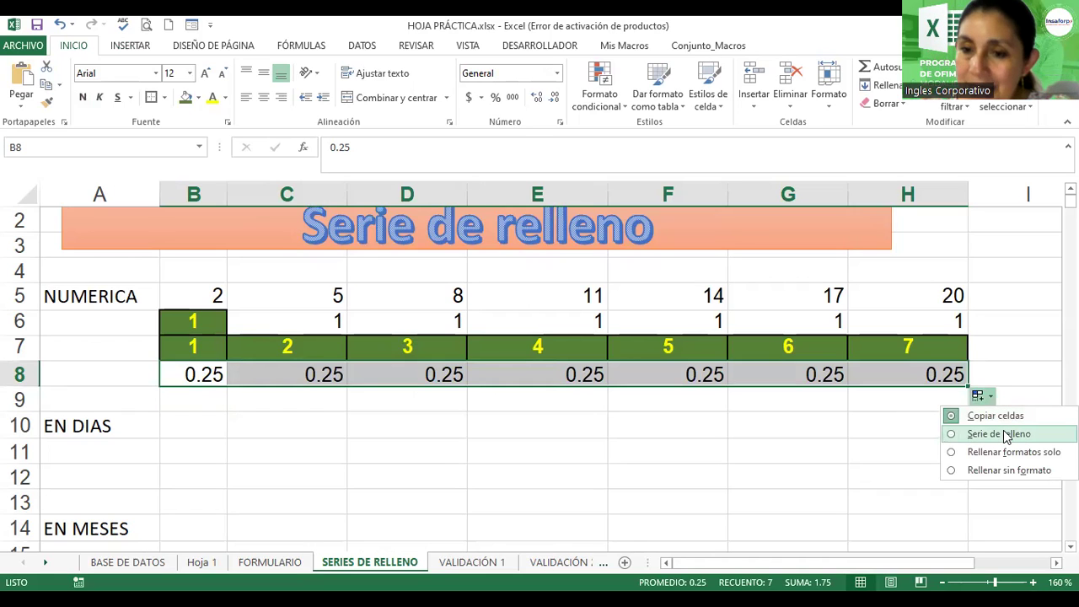
click(1006, 435)
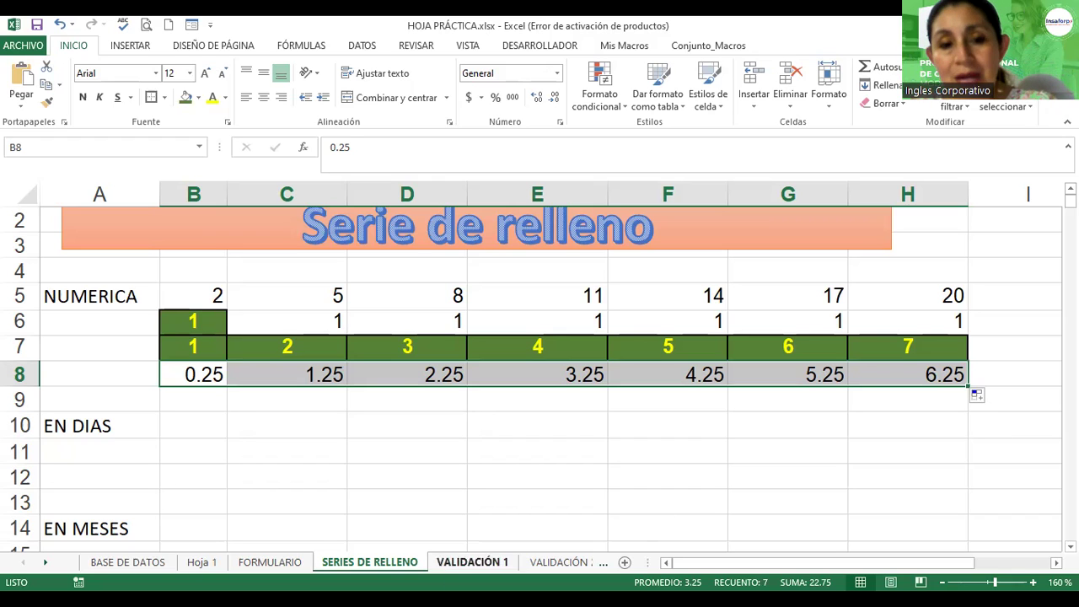
click(211, 404)
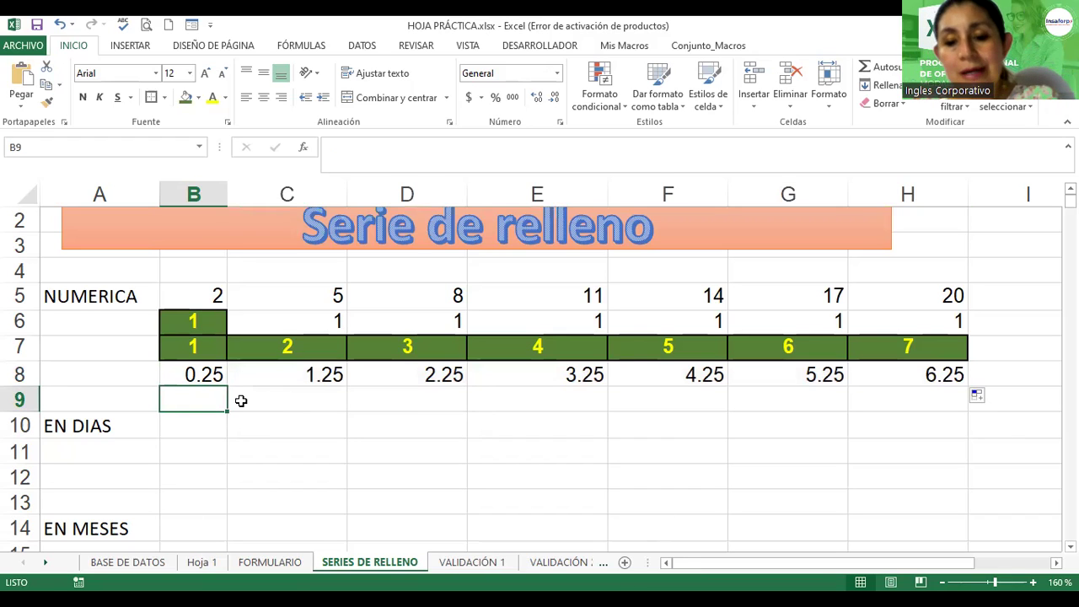
Enter 0.25 in B9 and 0.50 in C9.
text(0.25)
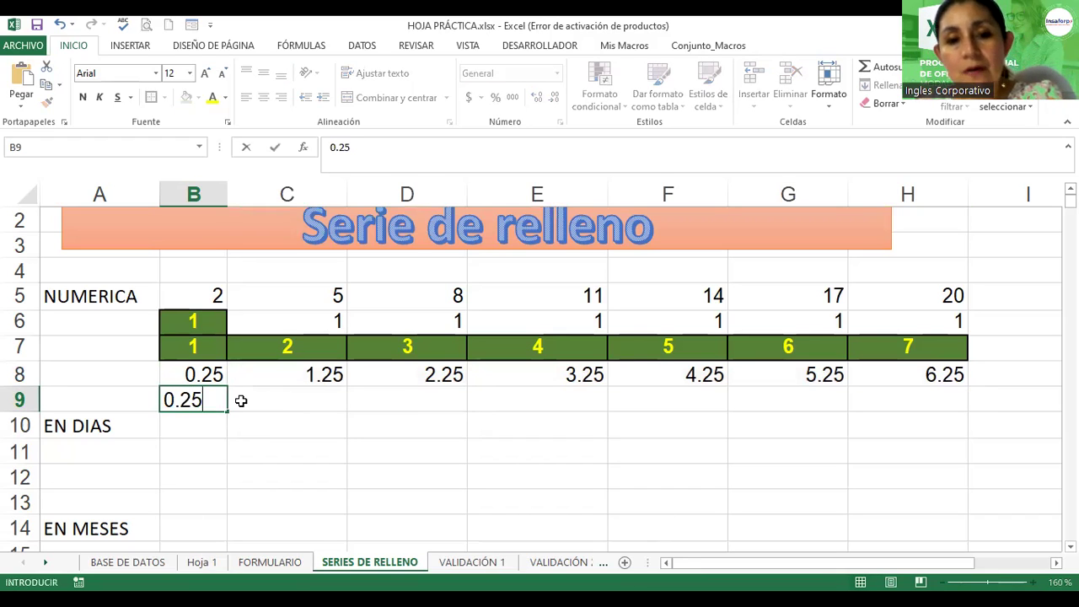
click(241, 400)
text(0)
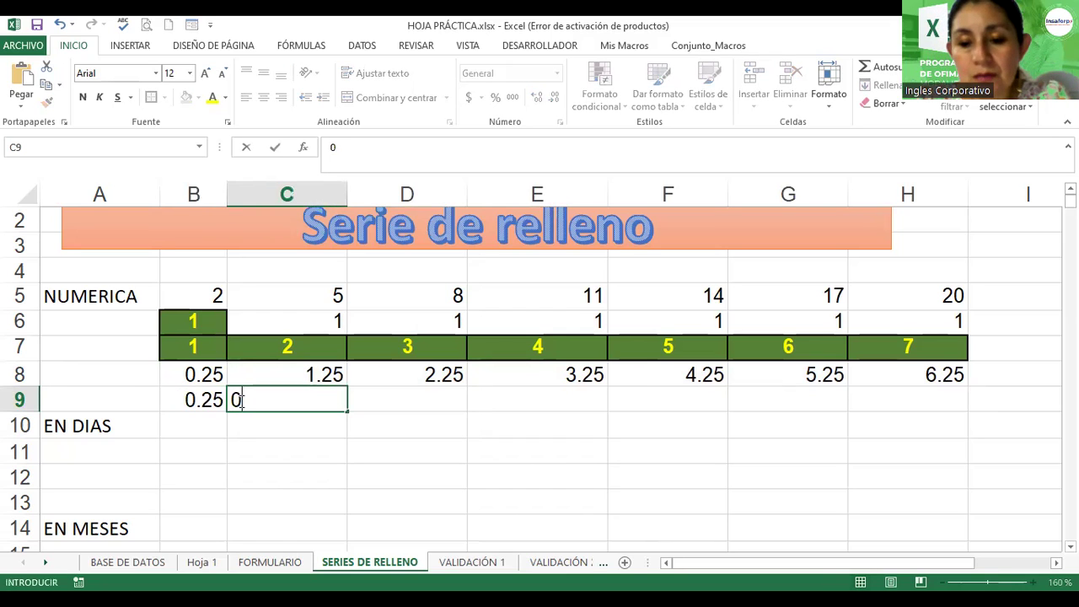
text(.50)
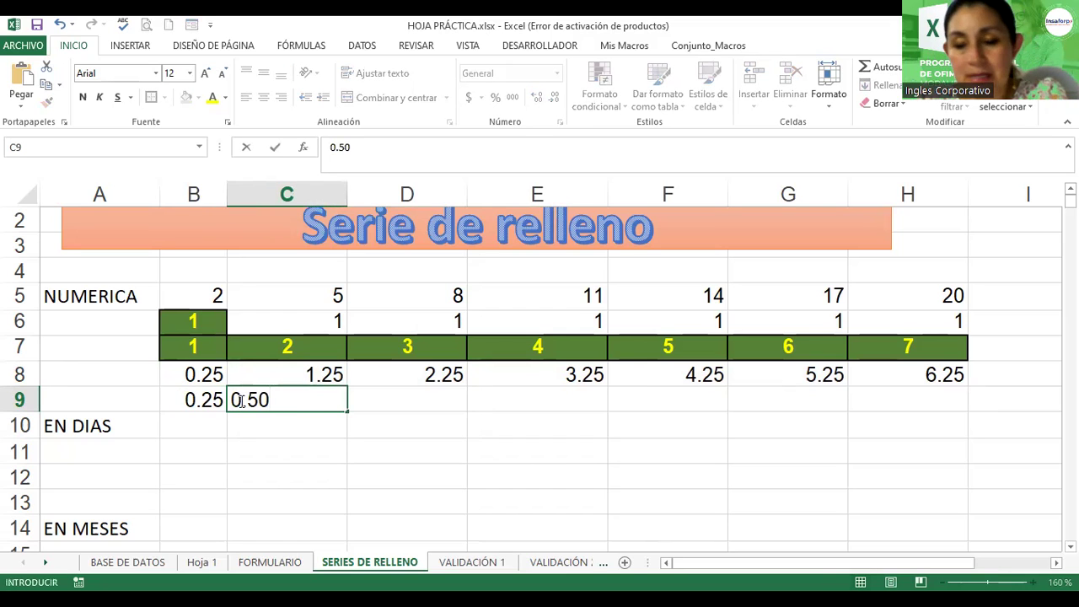
key(Return)
Show C9 with two decimals as 0.50 and select B9:C9.
scroll(245, 399, down, 1)
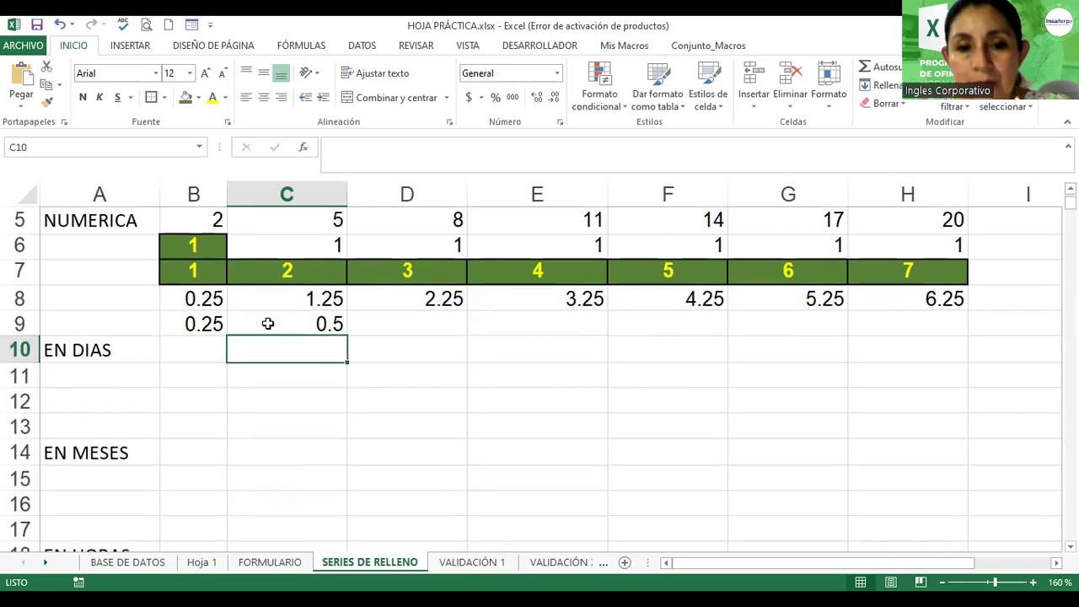
click(268, 324)
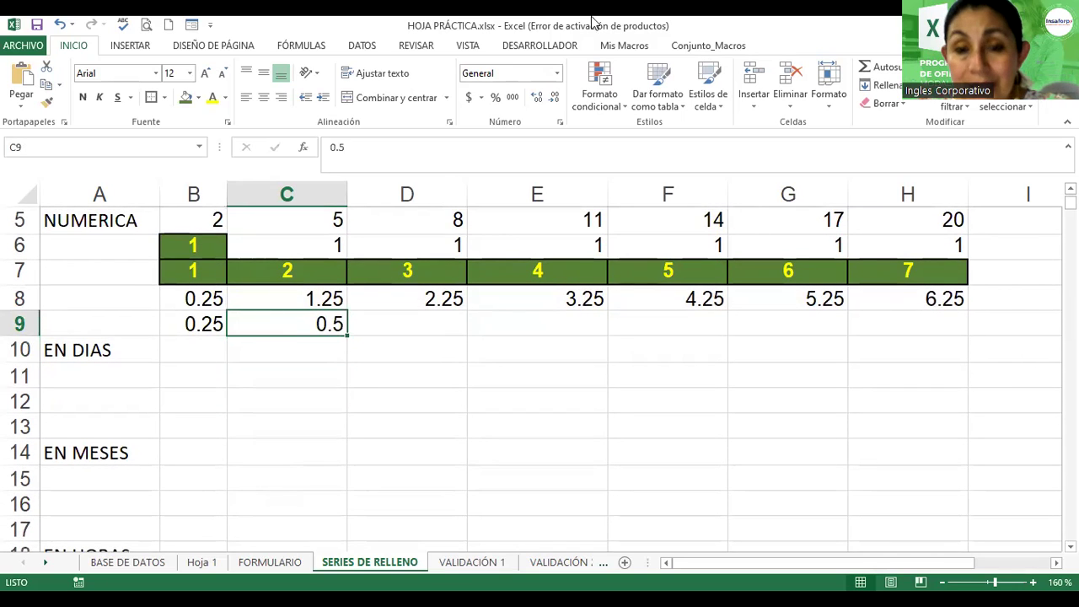
click(537, 97)
click(554, 97)
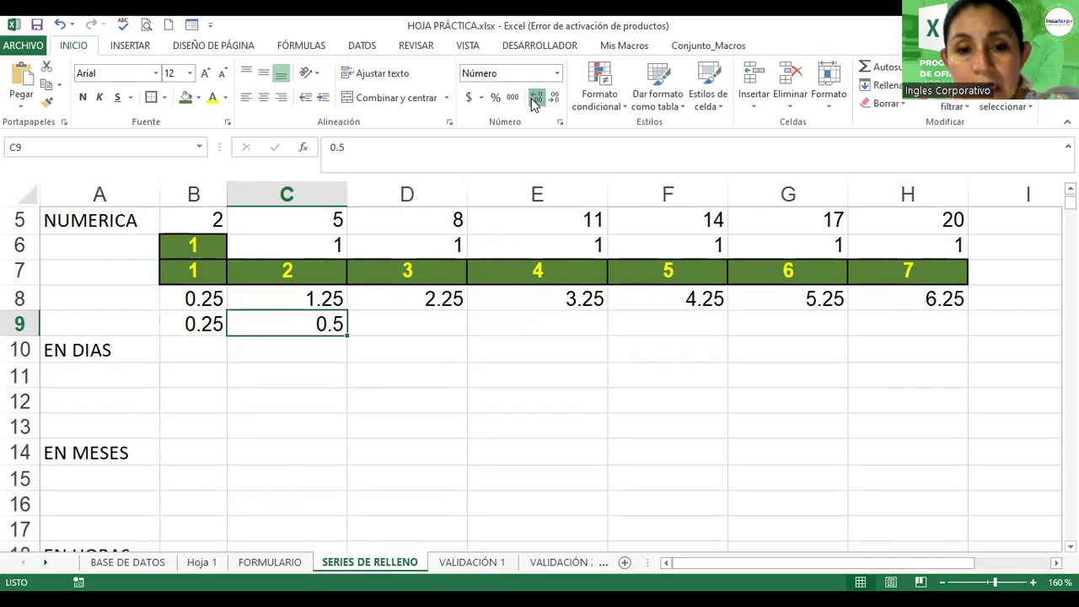
click(535, 99)
click(205, 321)
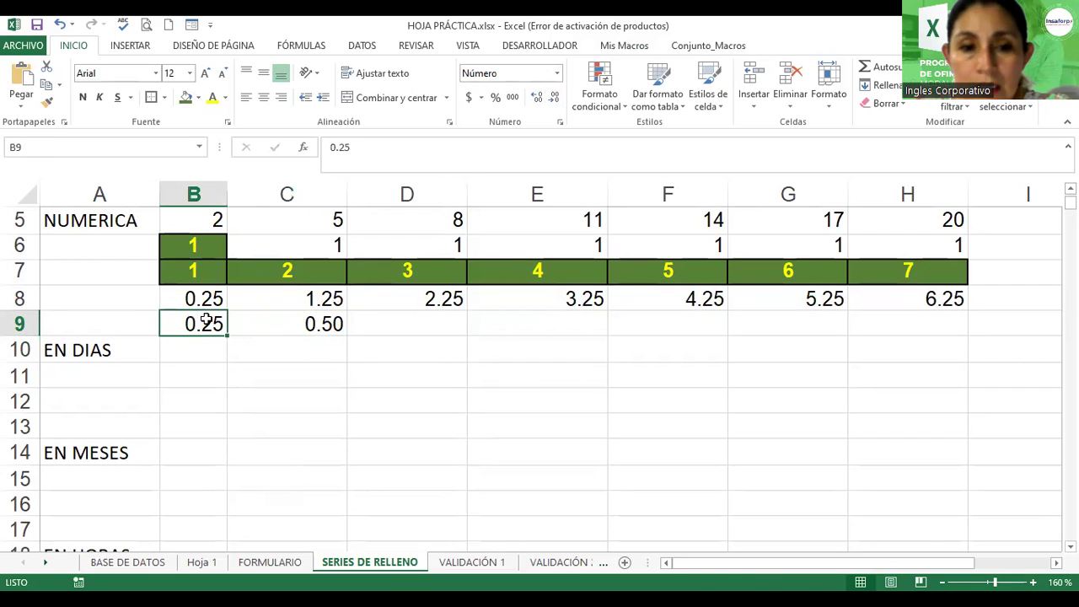
drag(205, 321, 295, 322)
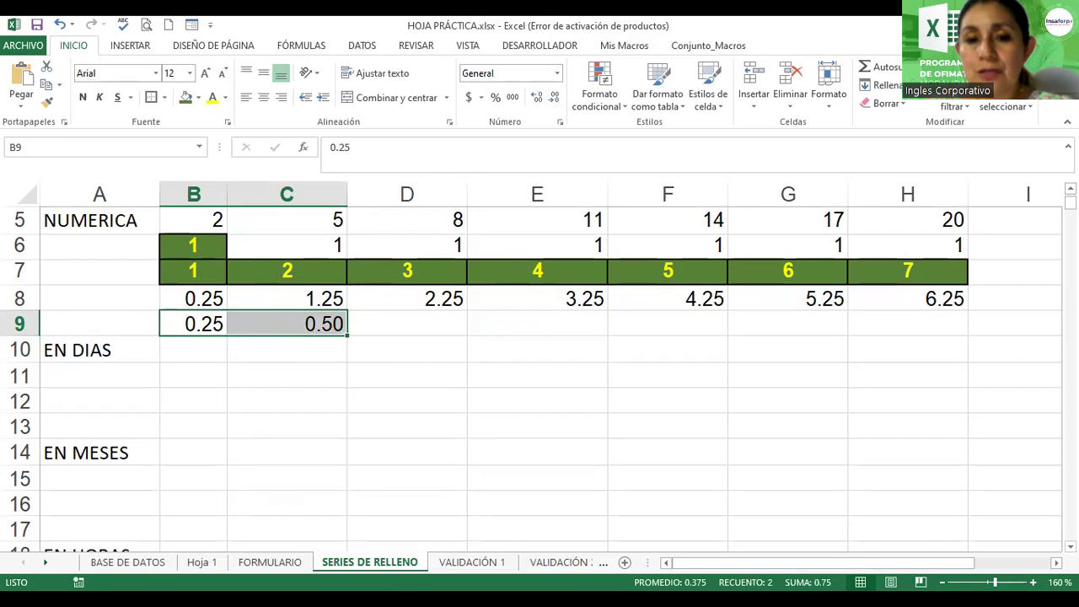
Extend B9:C9 to H9 as a 0.25-step series ending at 1.75, checking Serie de relleno.
drag(350, 335, 569, 339)
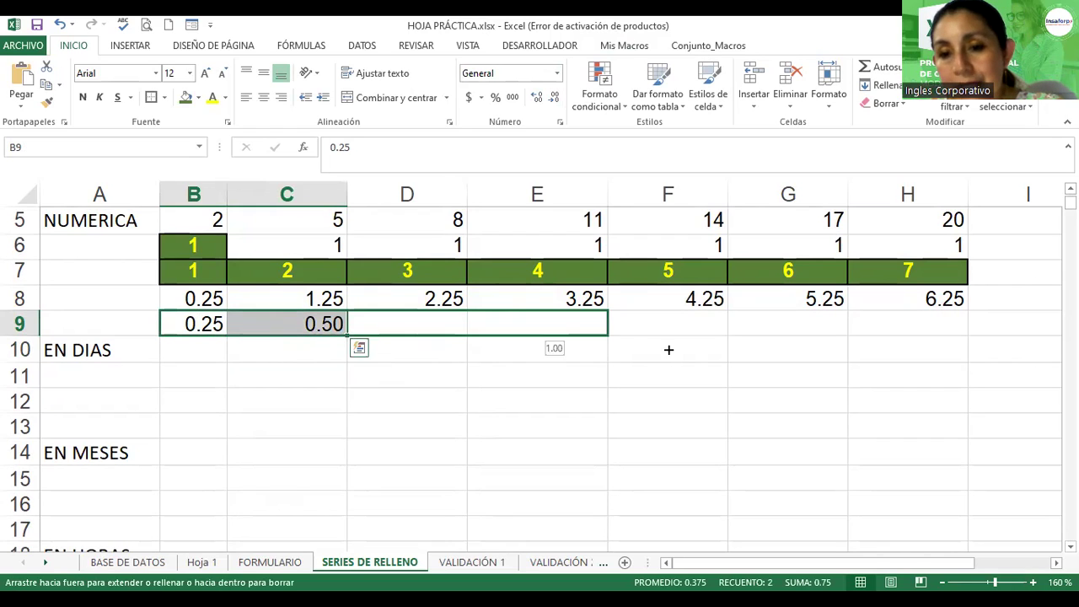
drag(570, 339, 916, 341)
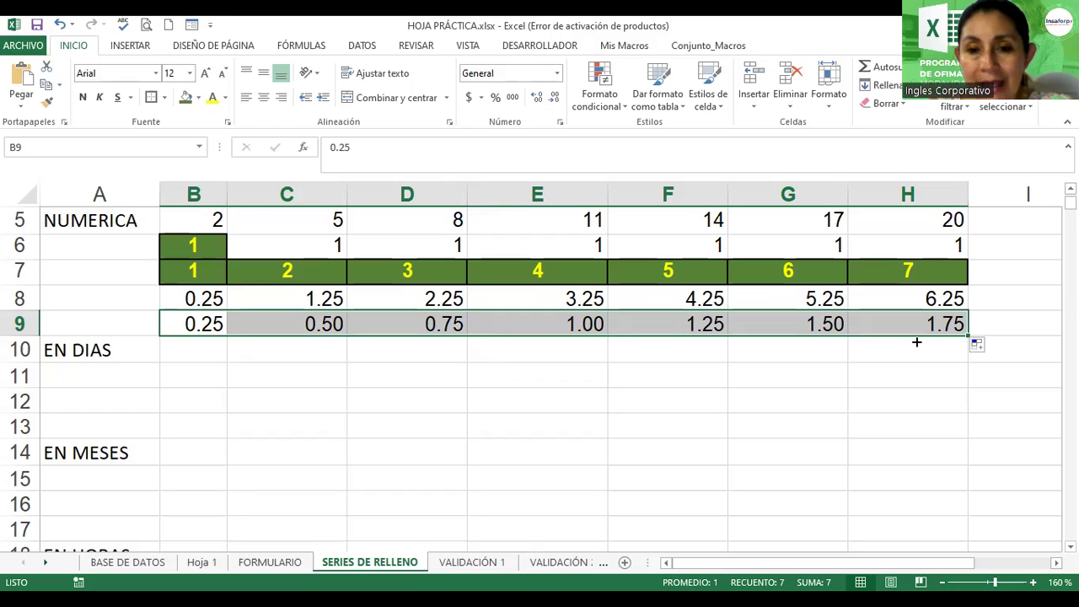
click(991, 352)
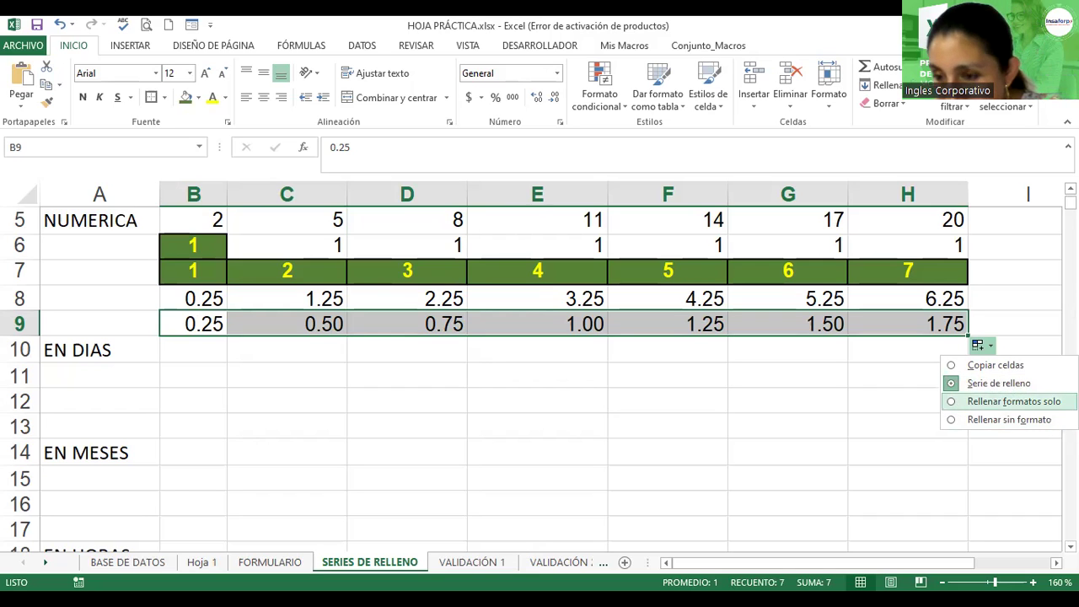
scroll(784, 346, right, 2)
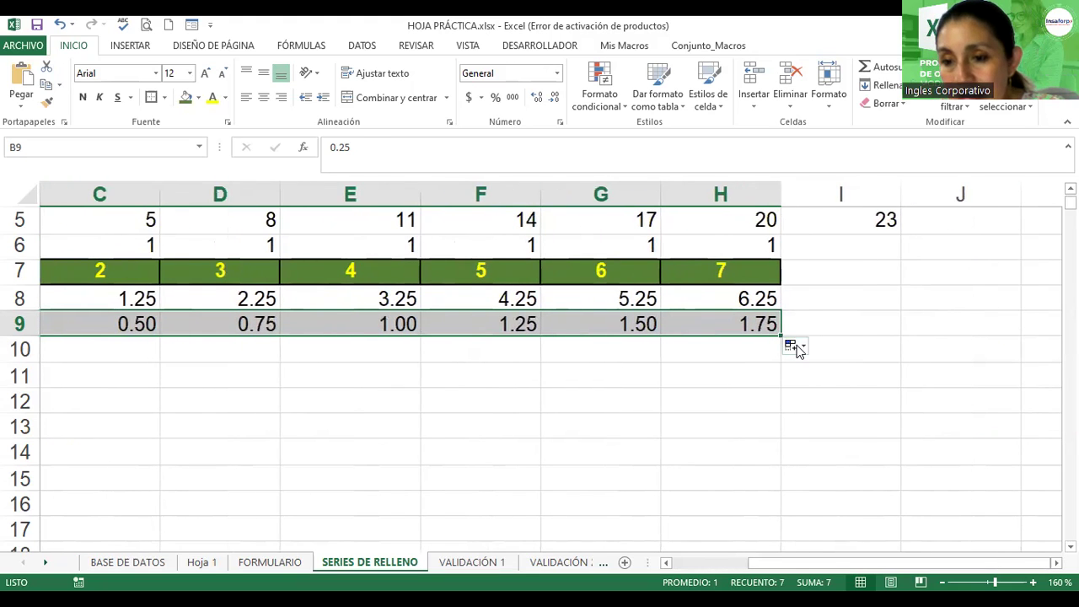
click(799, 348)
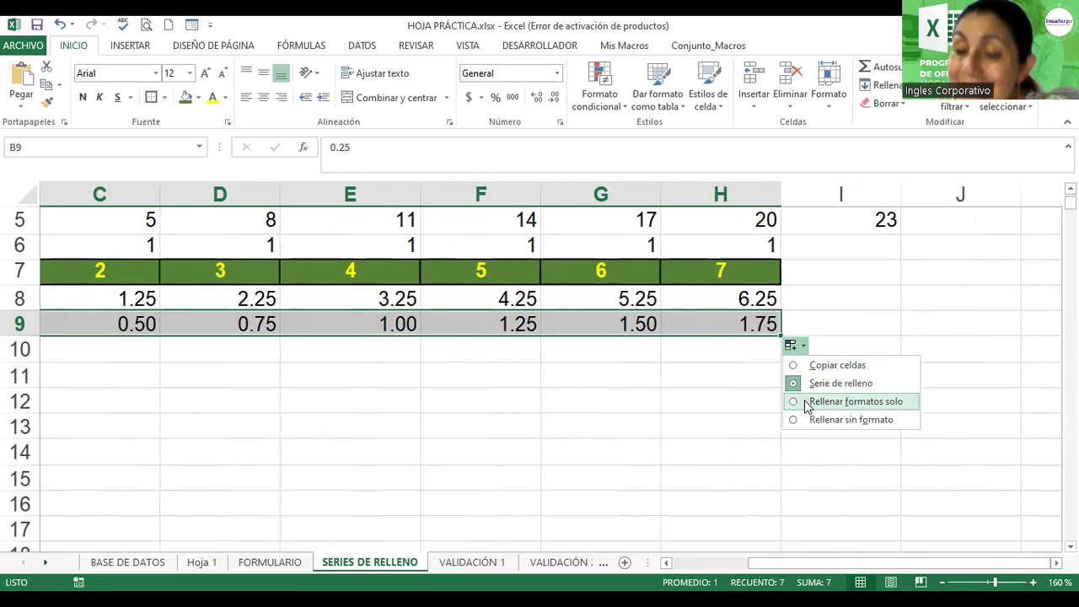
Close the fill options list, scroll back left and select the EN DIAS label in A10.
click(797, 352)
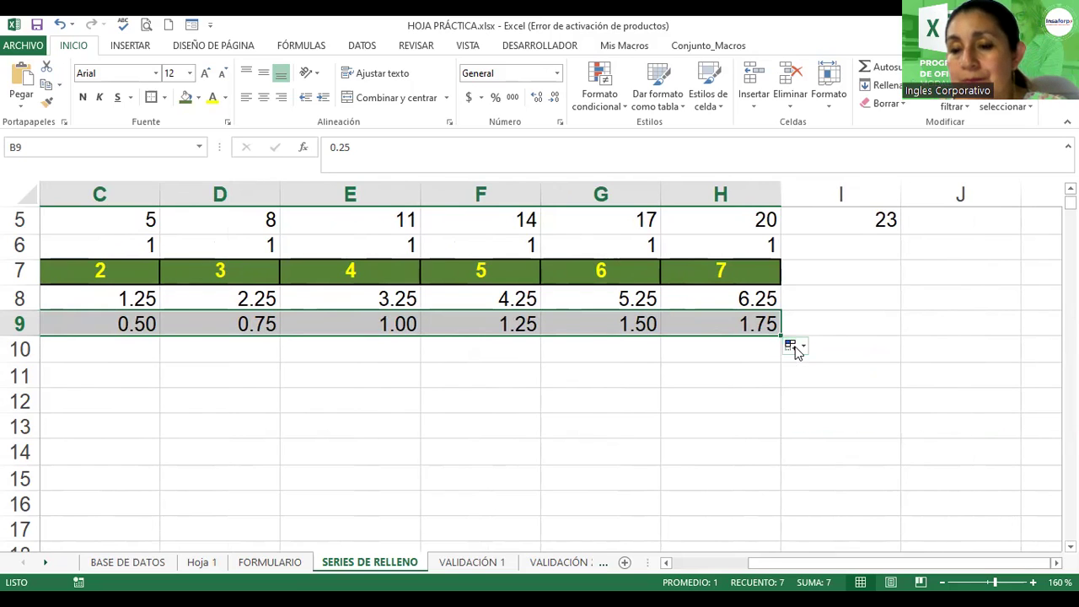
click(798, 351)
click(735, 425)
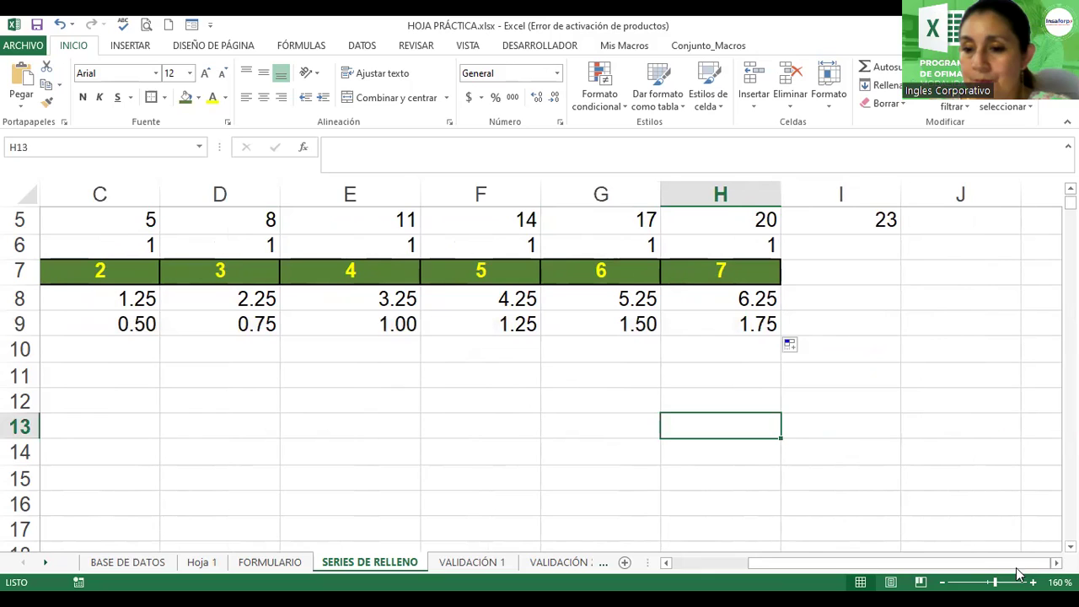
drag(817, 563, 687, 565)
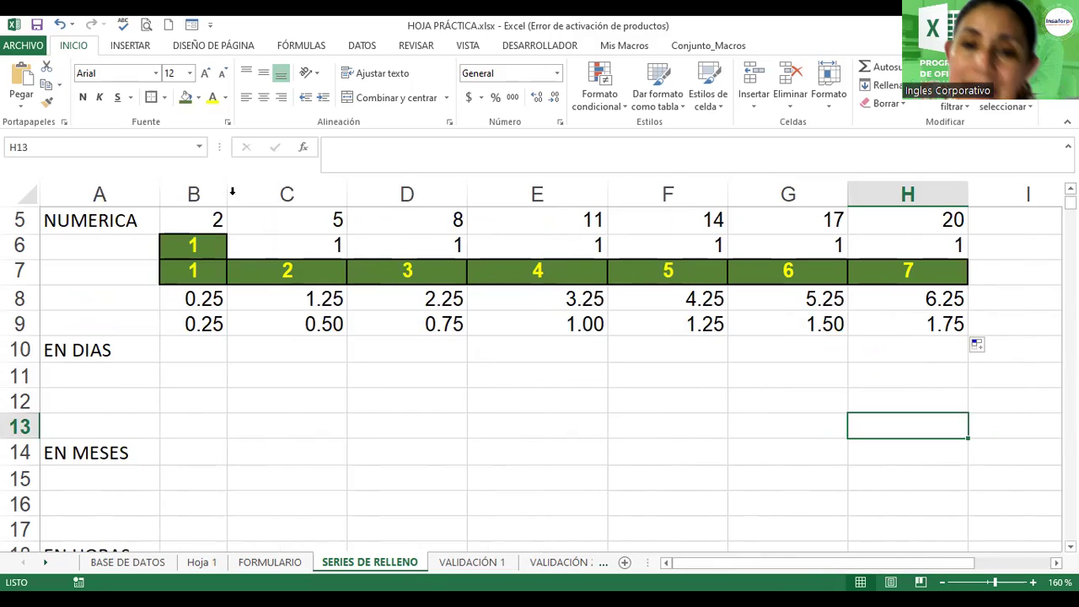
click(235, 222)
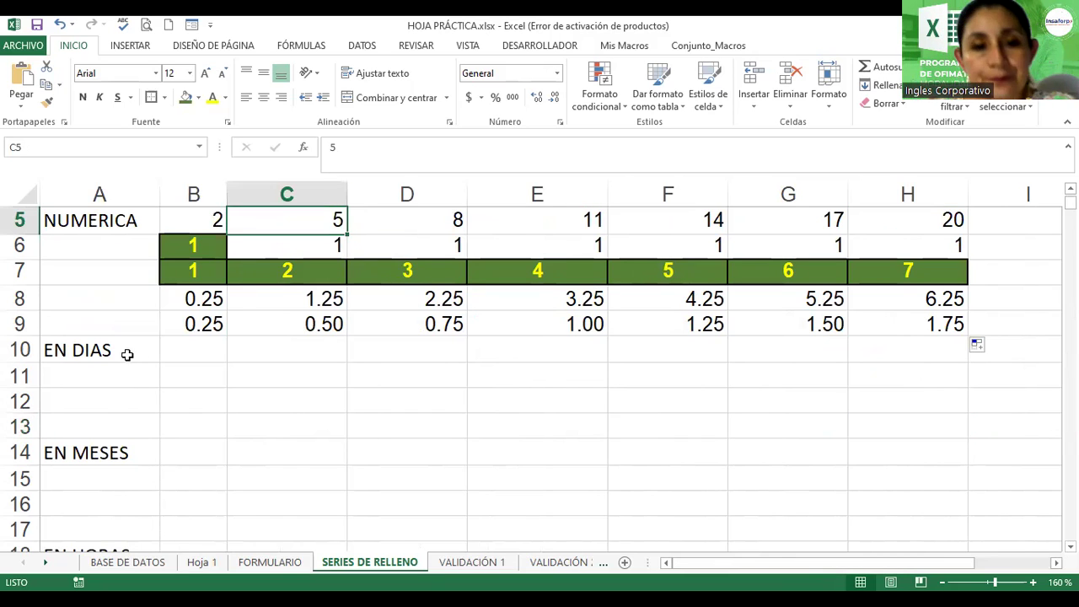
click(78, 355)
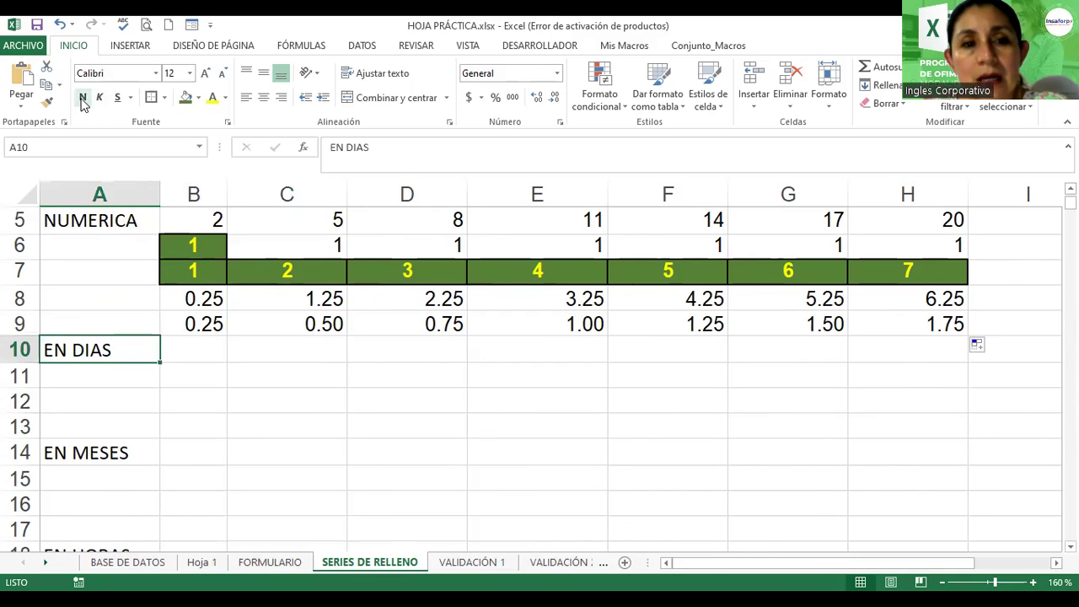
Bold the EN DIAS label and fill B10:F10 with Lunes through Viernes.
click(83, 98)
click(190, 350)
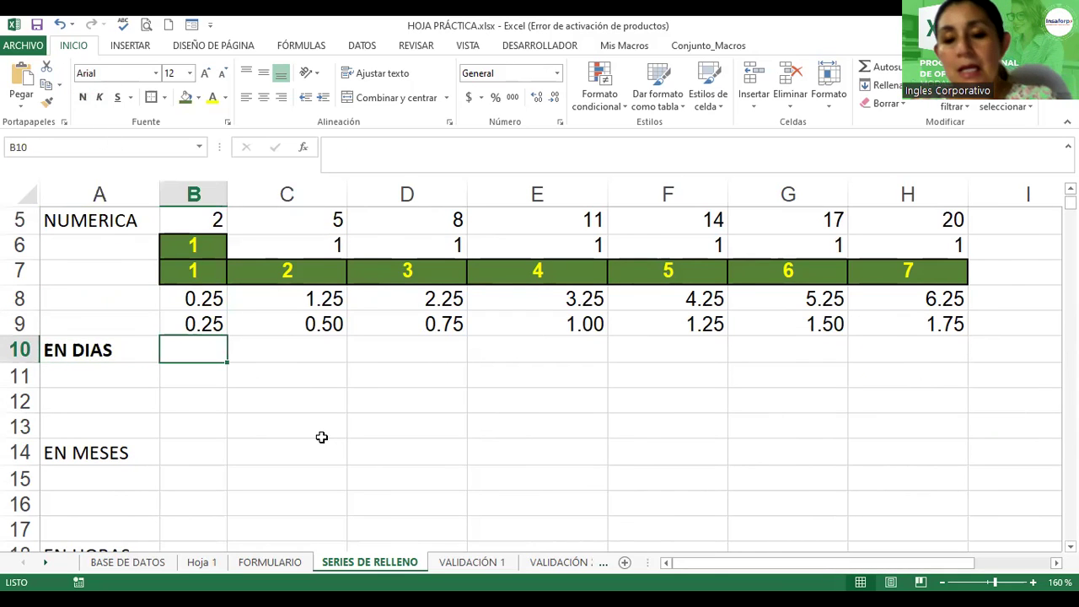
text(Lunes)
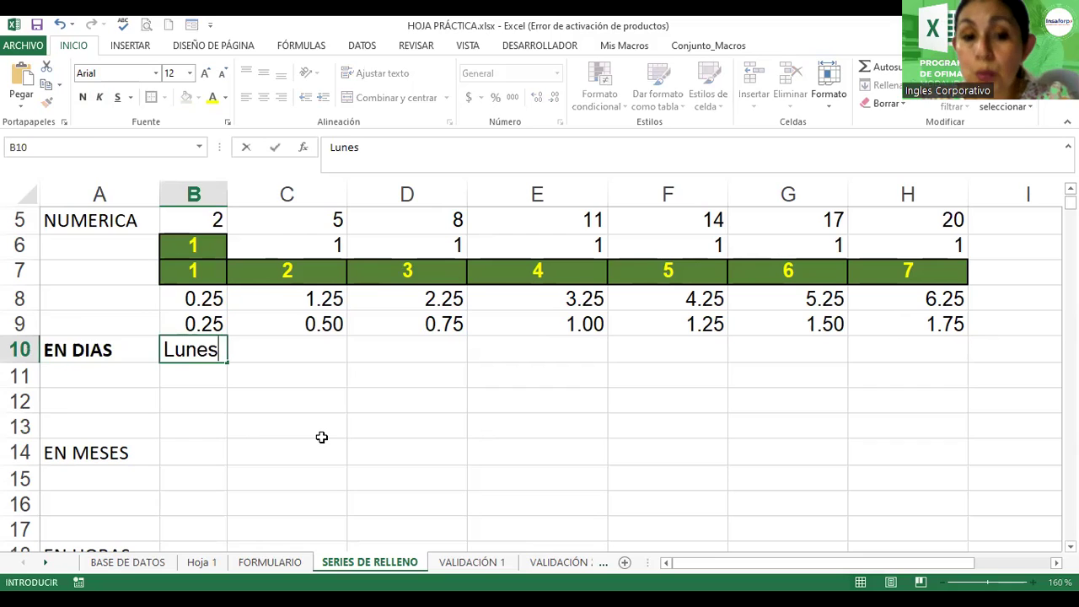
key(Return)
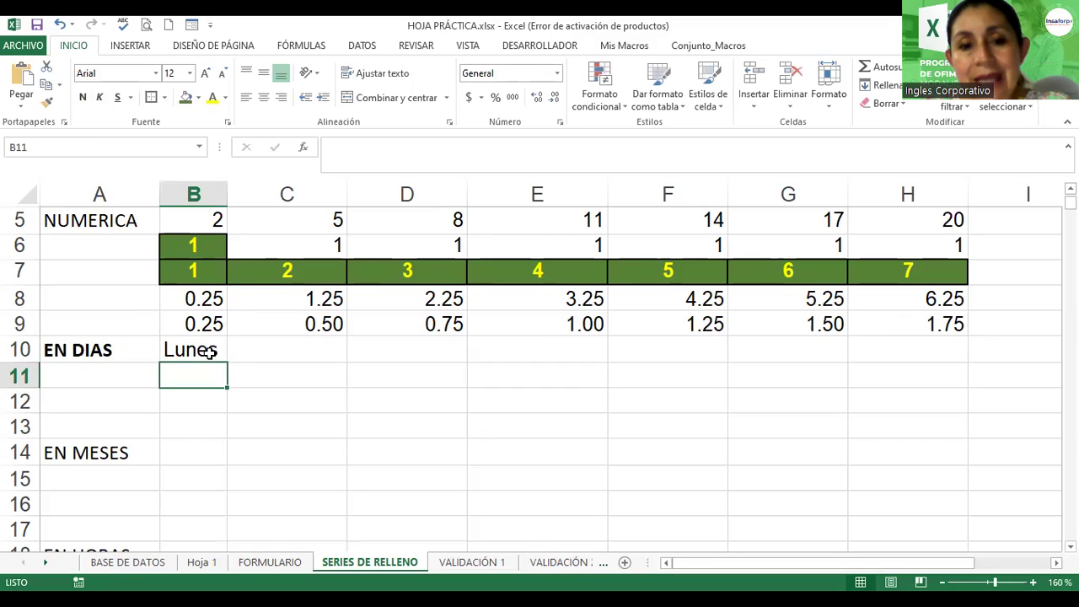
click(215, 350)
drag(229, 365, 285, 362)
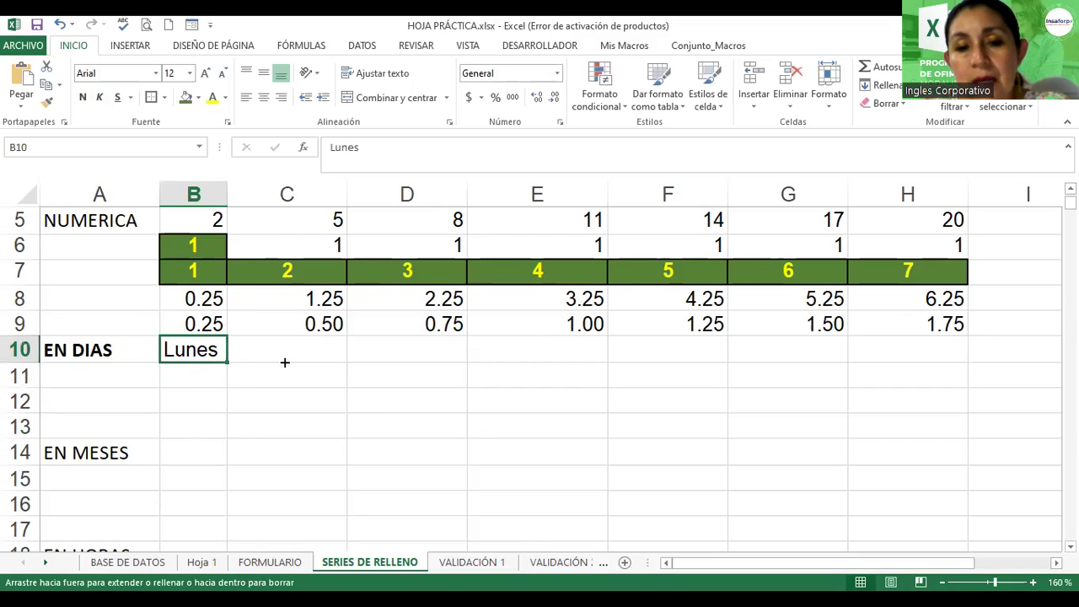
drag(448, 356, 691, 354)
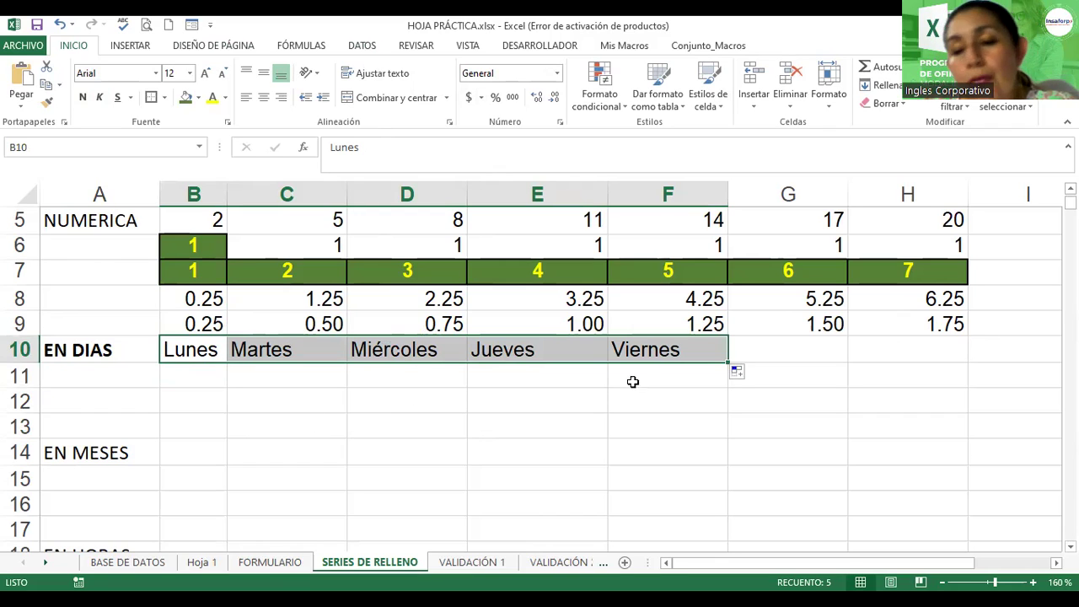
click(218, 374)
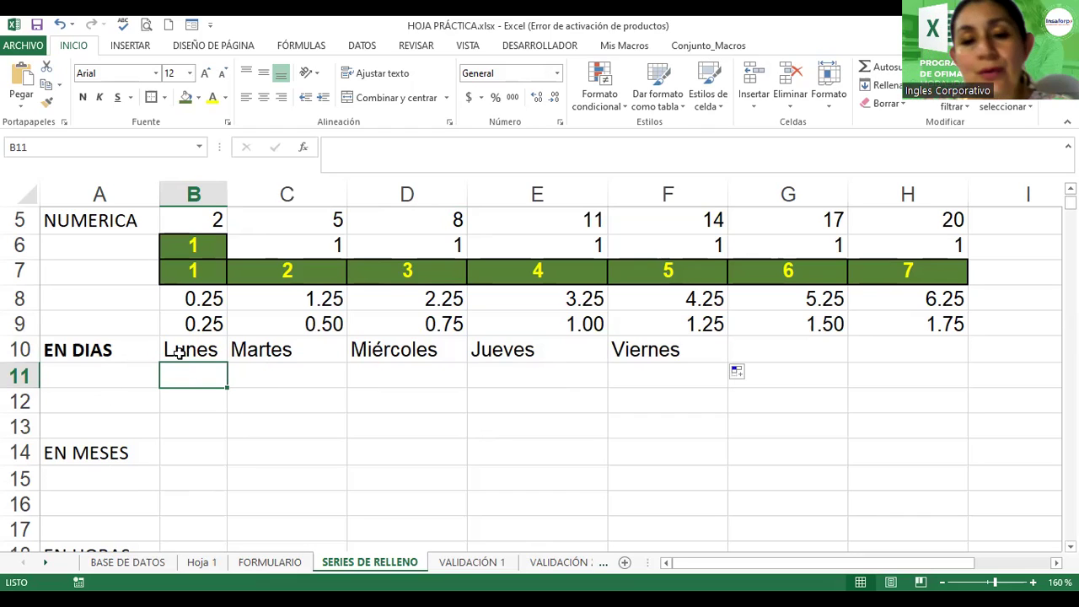
Enter Mon in B11 and fill B11:F11 with Mon through Fri.
text(Mon)
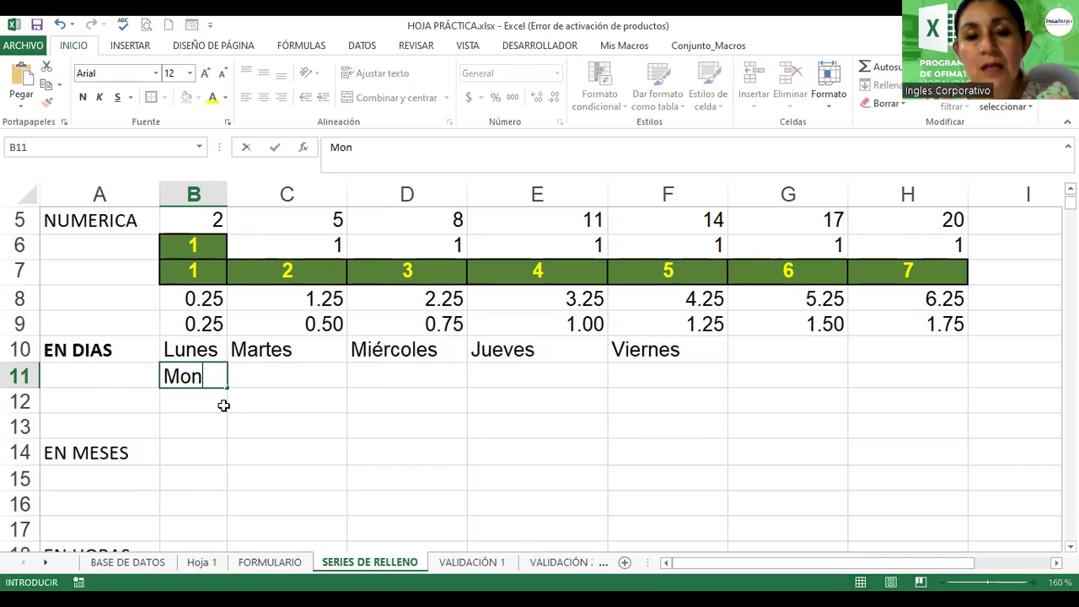
key(Return)
click(212, 376)
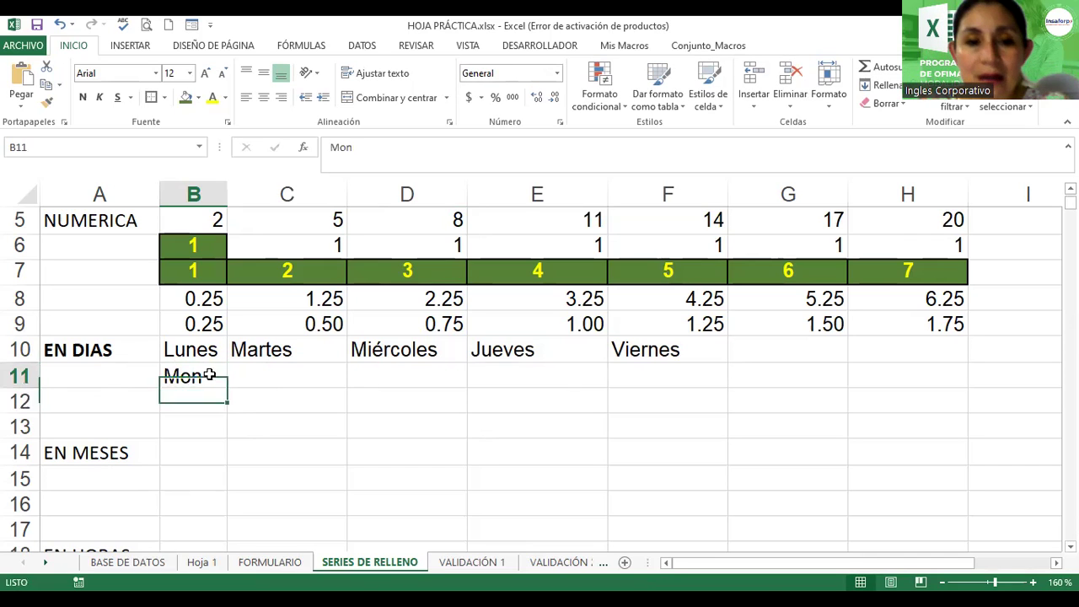
drag(228, 385, 393, 404)
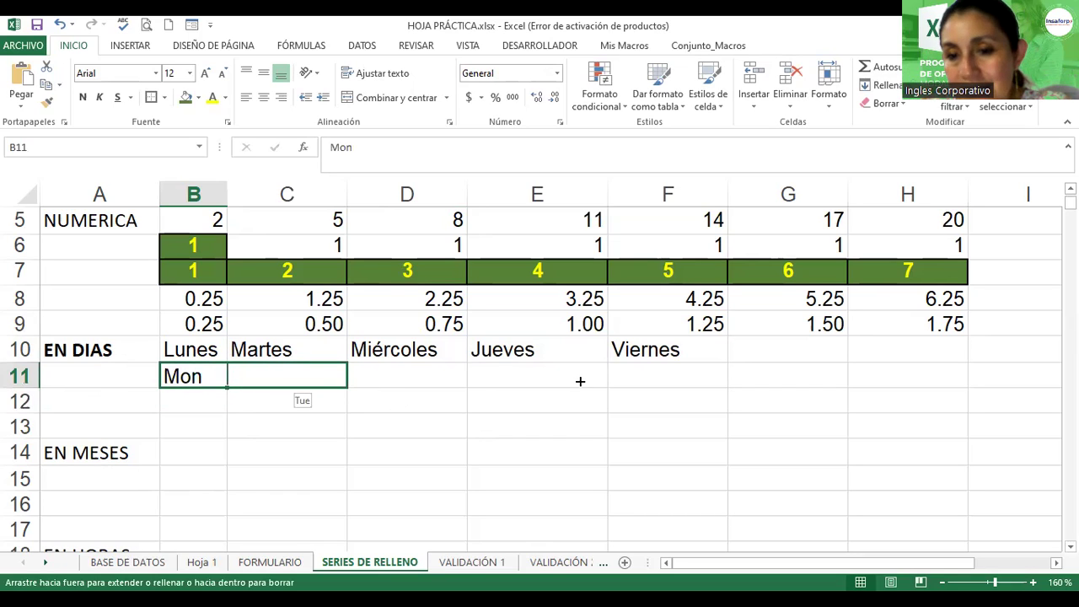
drag(580, 382, 652, 380)
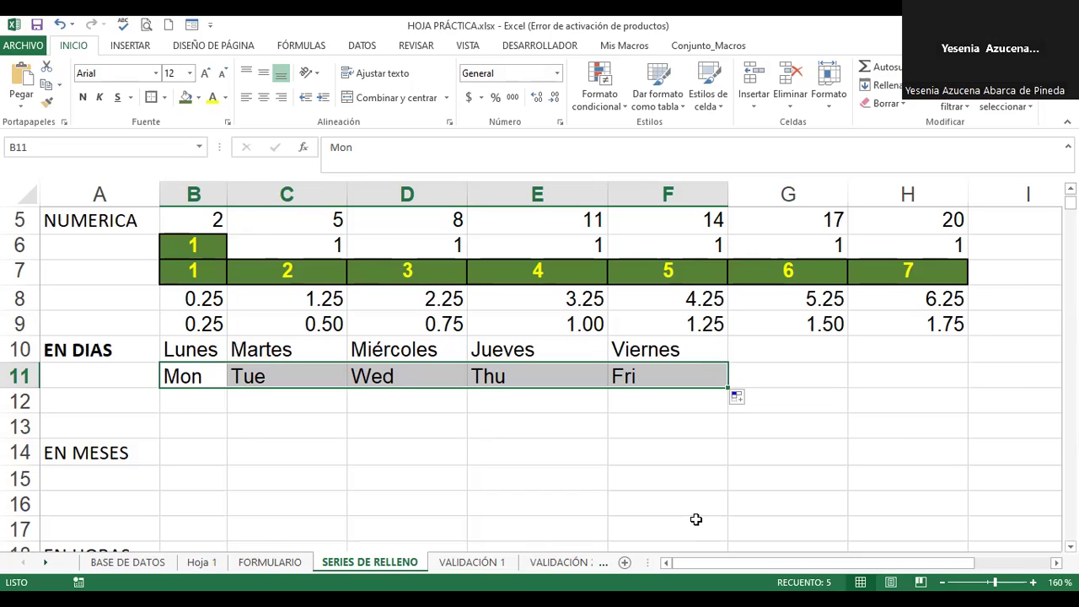
click(224, 409)
Enter Monday in B12 and fill Tuesday through Friday across to F12.
text(Monday)
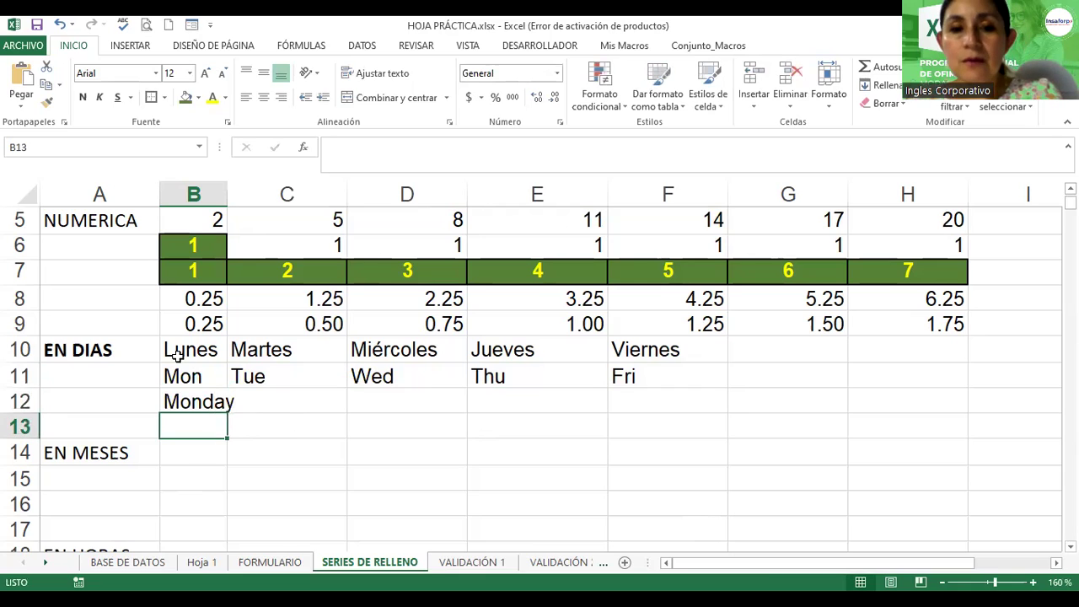
key(ctrl+Return)
drag(234, 416, 683, 402)
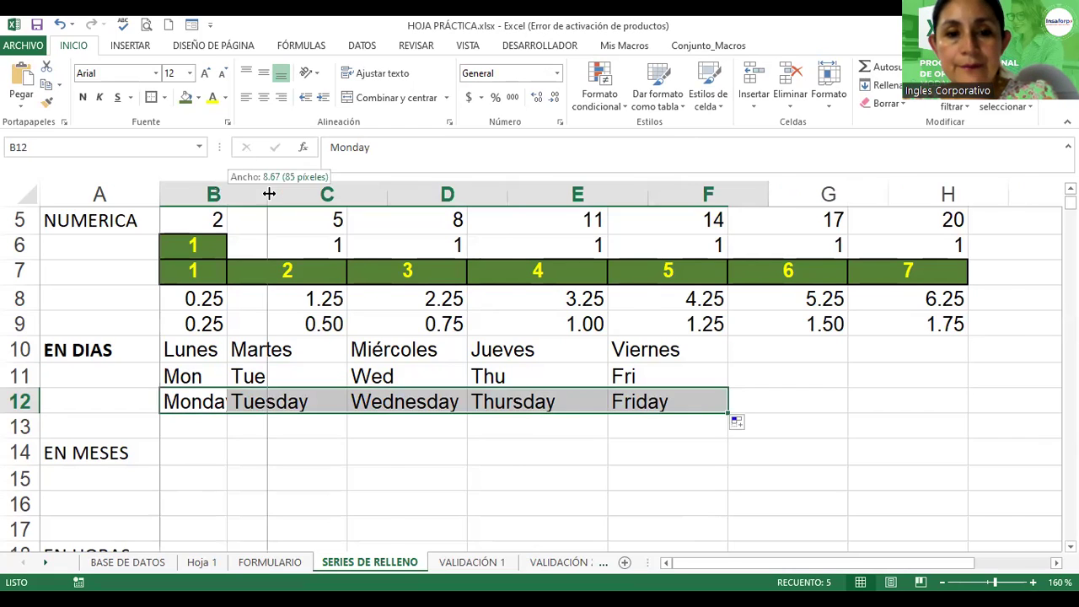
Widen columns B and C so the full day names fit.
drag(227, 194, 270, 195)
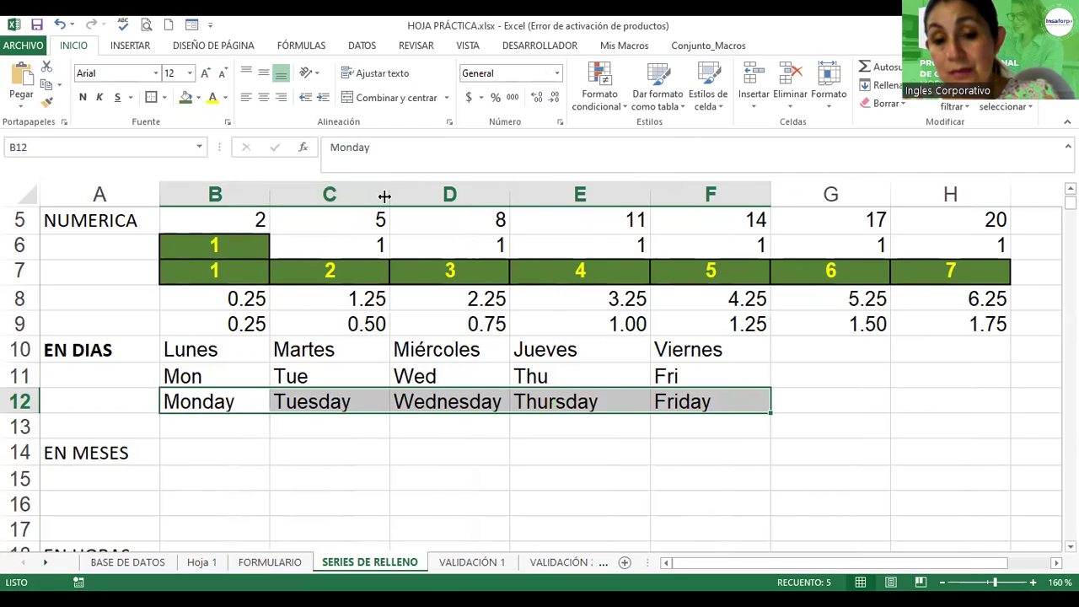
drag(385, 195, 395, 195)
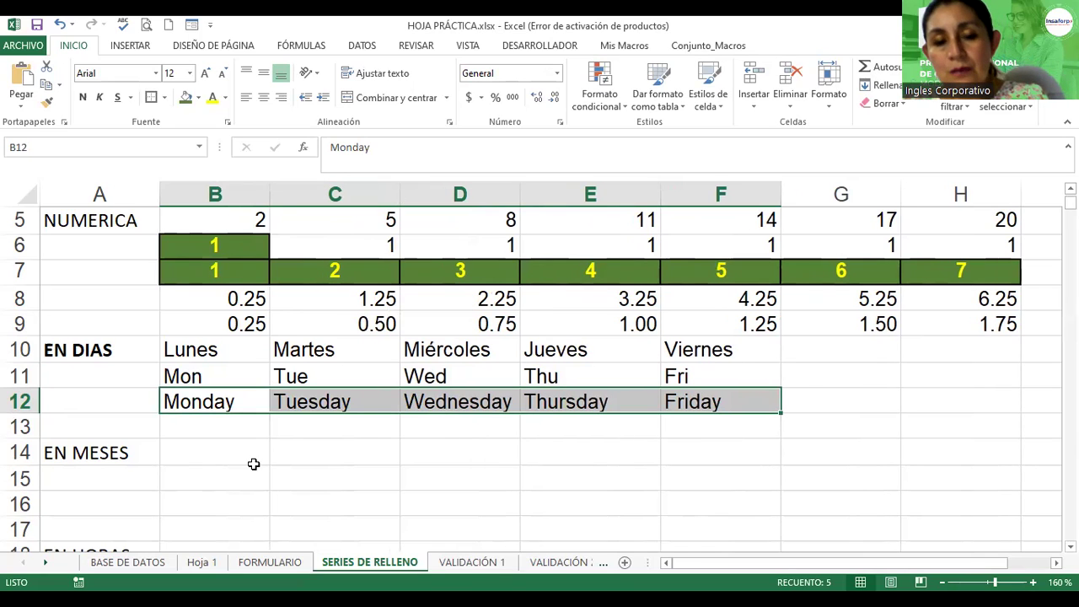
key(Down)
scroll(254, 464, down, 1)
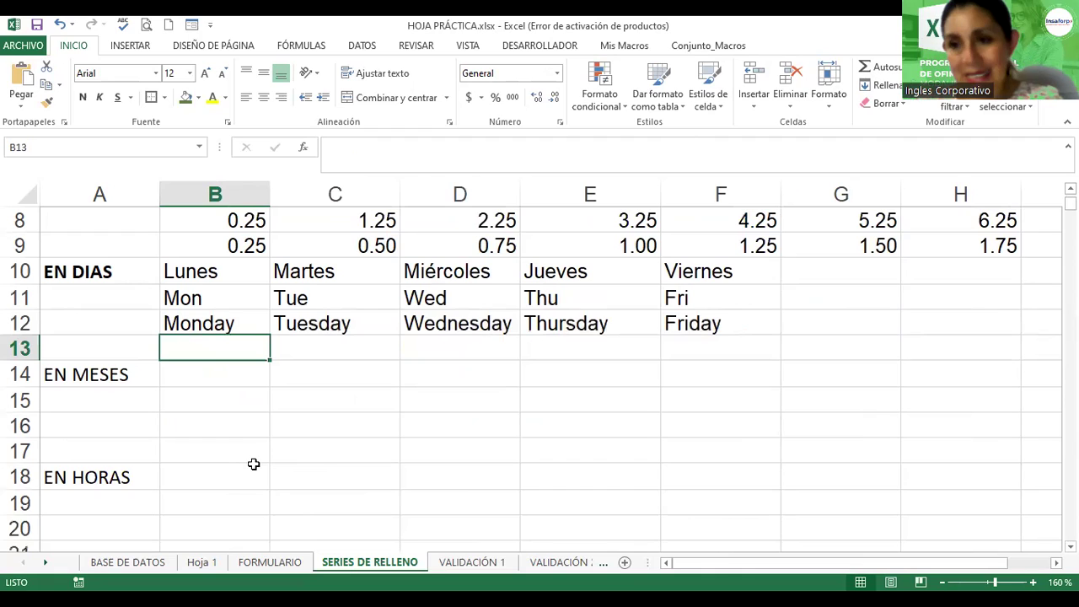
text(Lun)
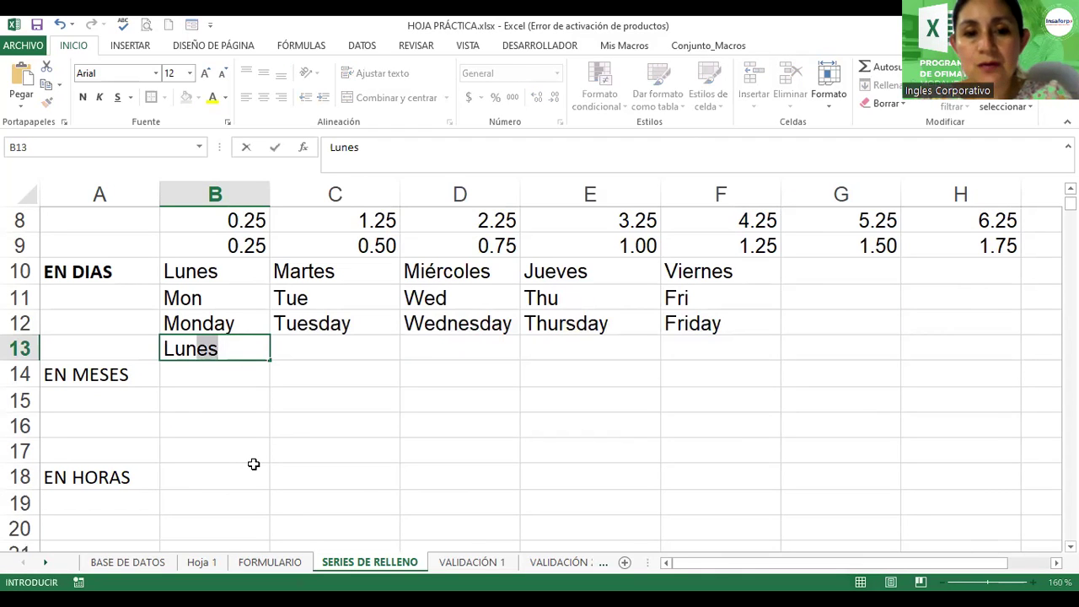
key(Delete)
key(Return)
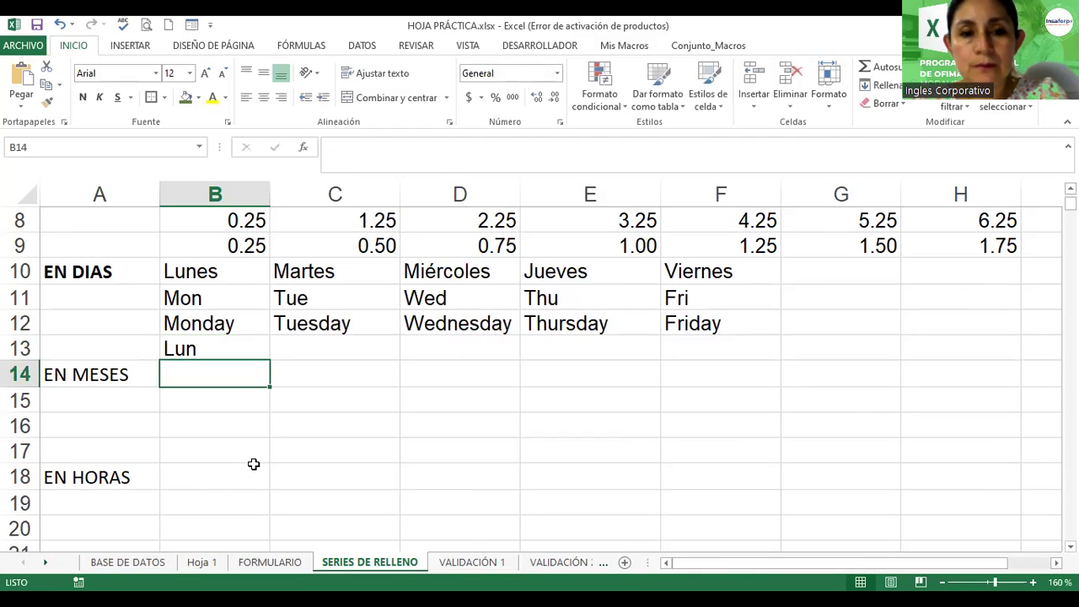
click(231, 352)
drag(270, 360, 622, 355)
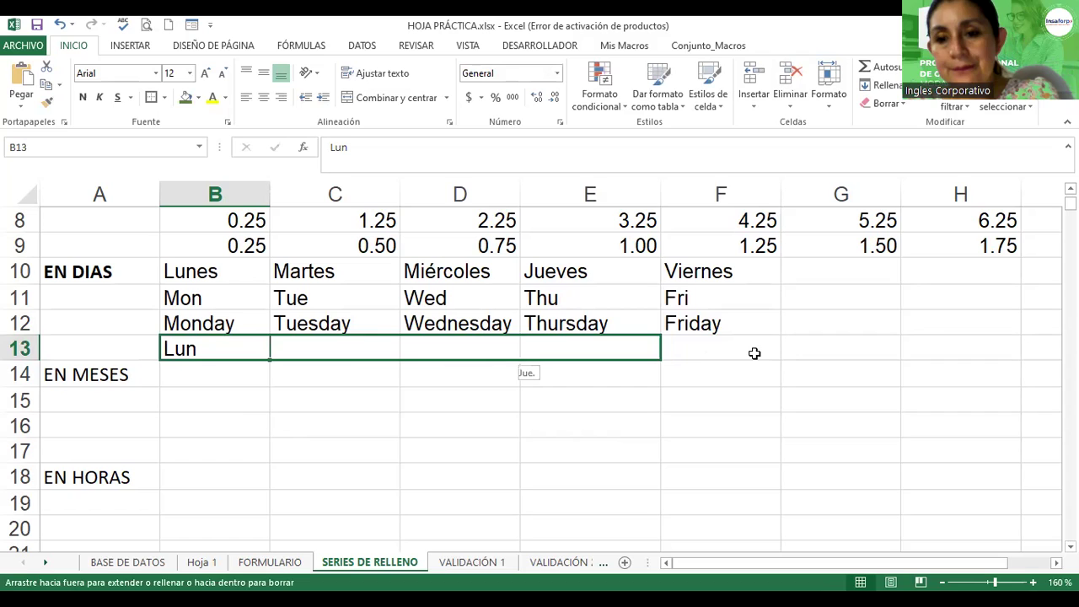
drag(622, 355, 754, 354)
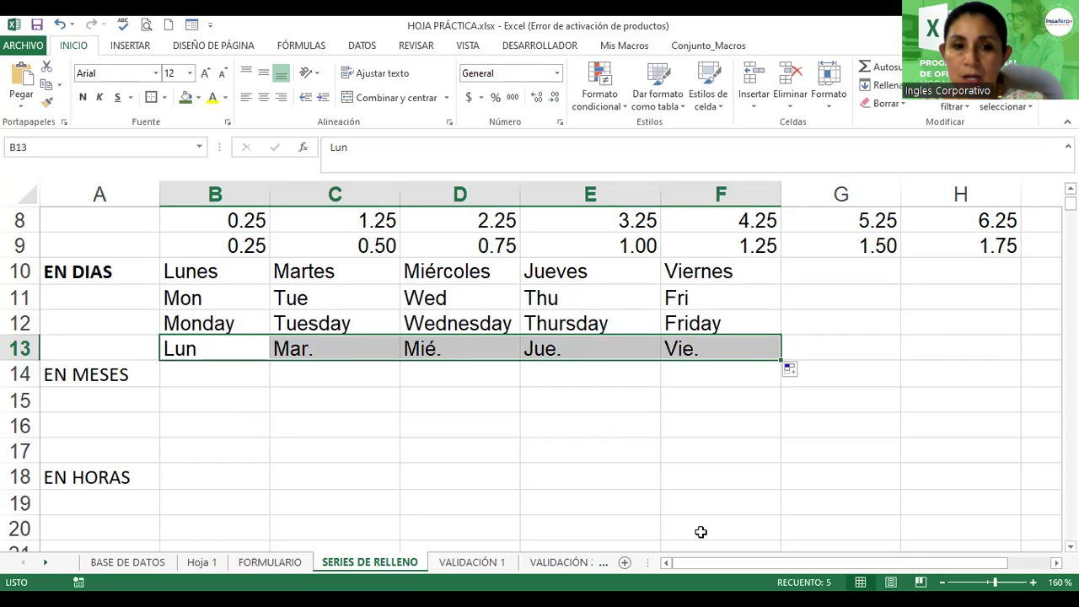
double_click(225, 352)
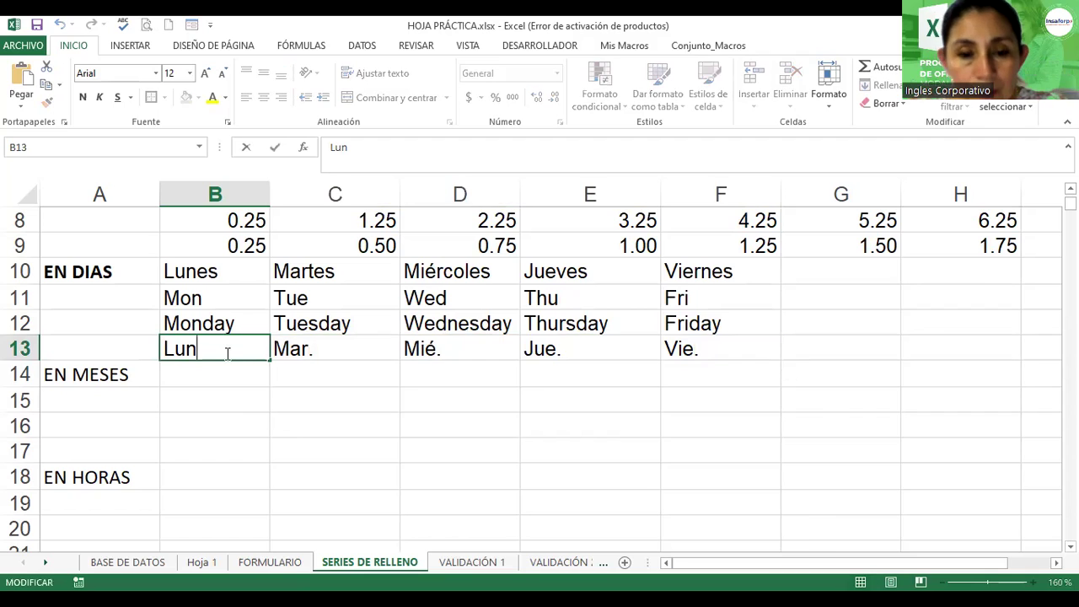
text(.)
key(Return)
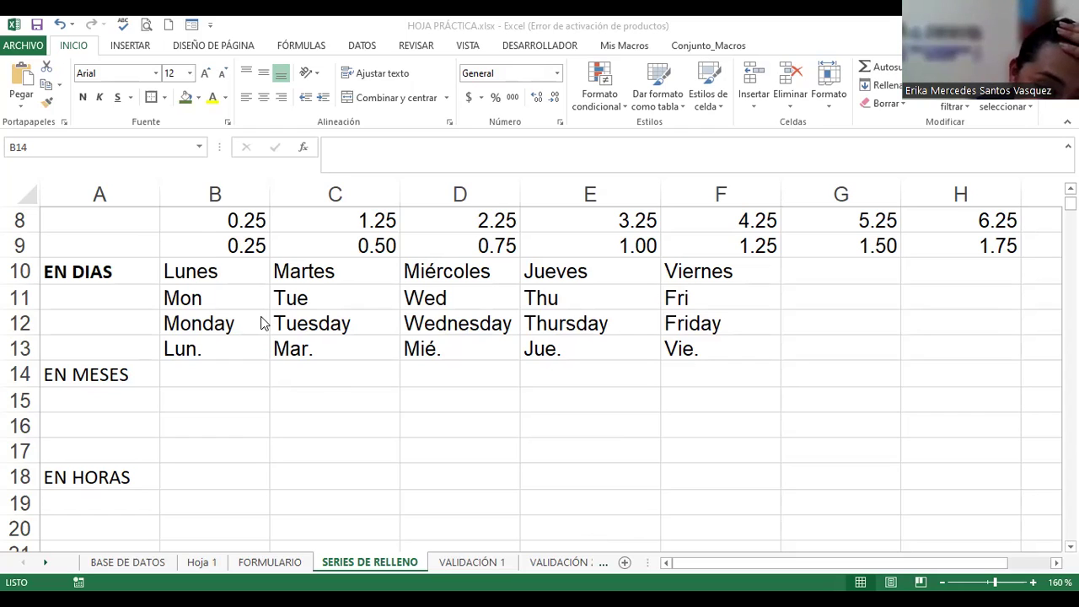
click(365, 336)
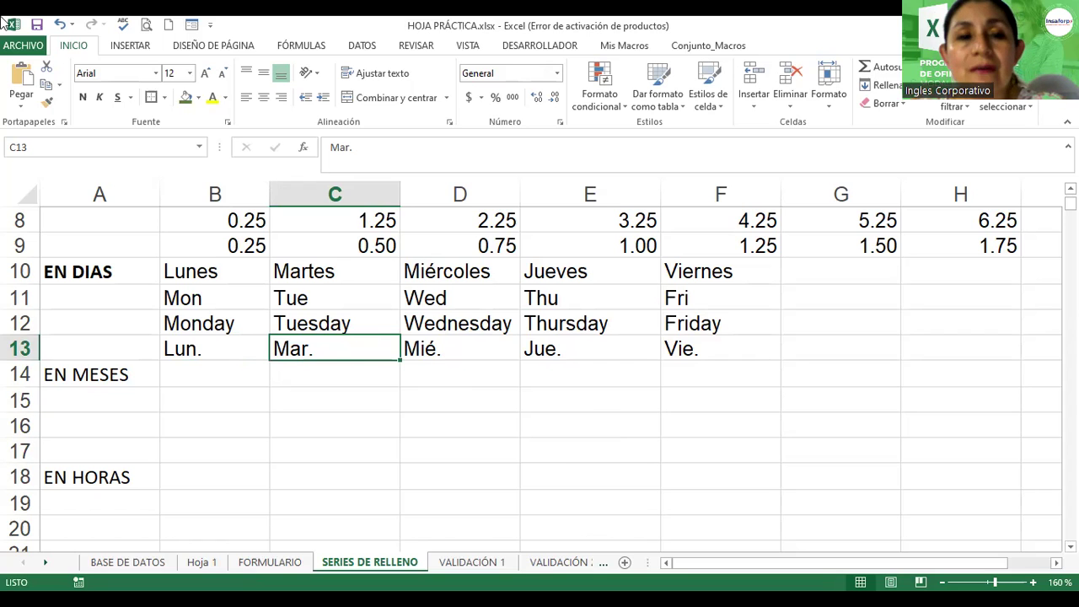
Open Excel Options (Opciones) from the ARCHIVO menu.
click(22, 47)
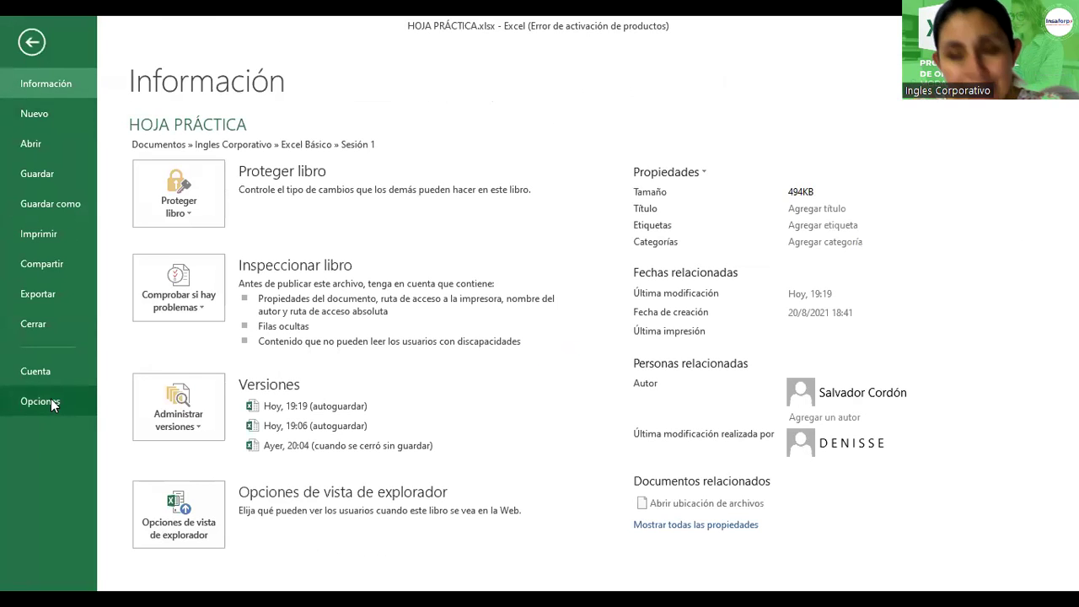
key(Escape)
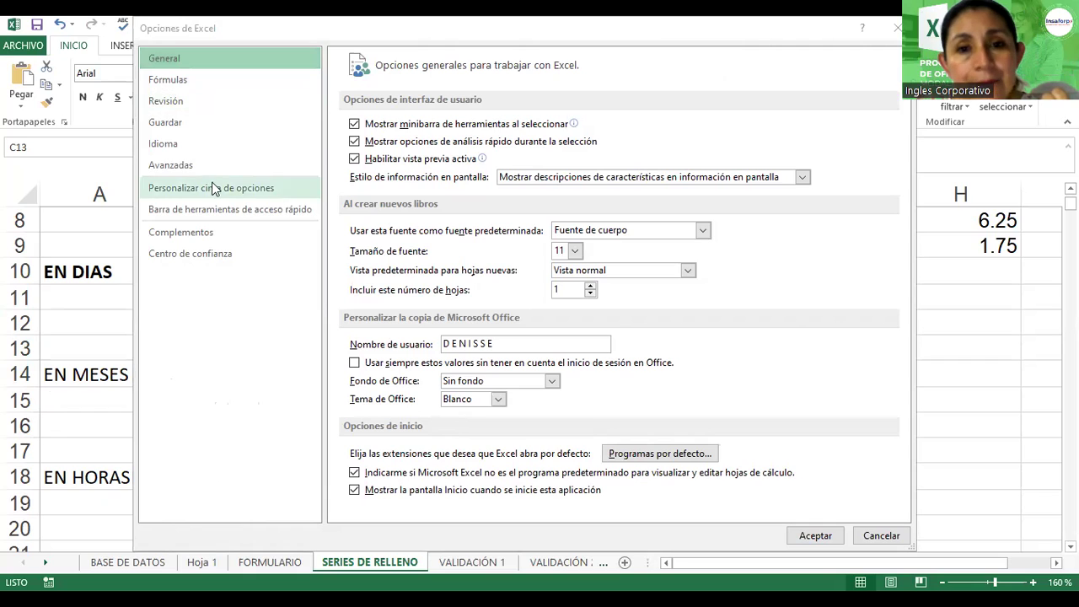
On the Avanzadas page, scroll down to General and open Modificar listas personalizadas.
click(164, 169)
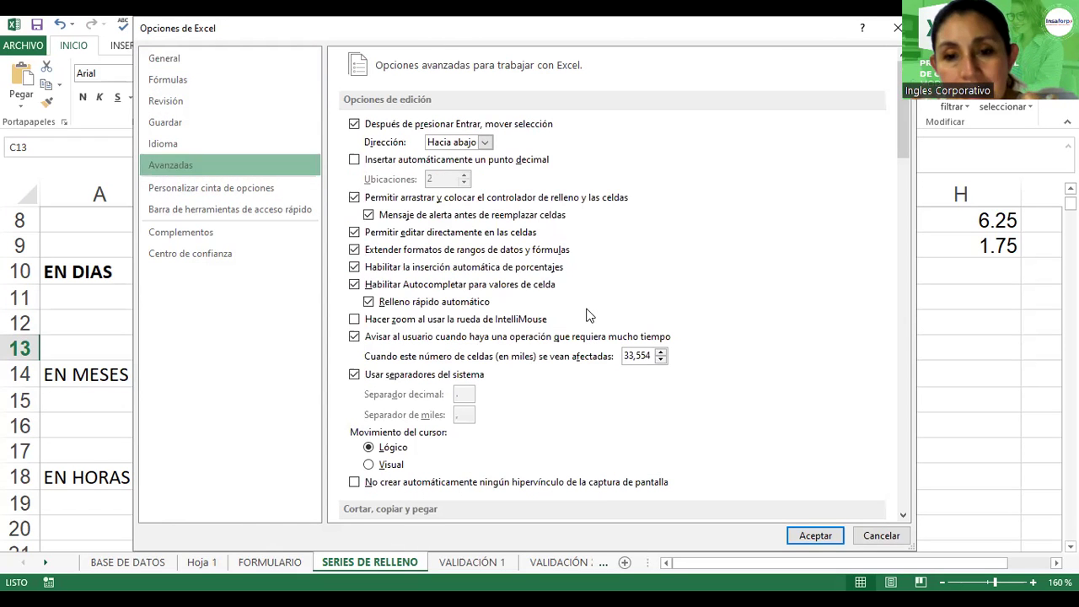
scroll(589, 314, down, 3)
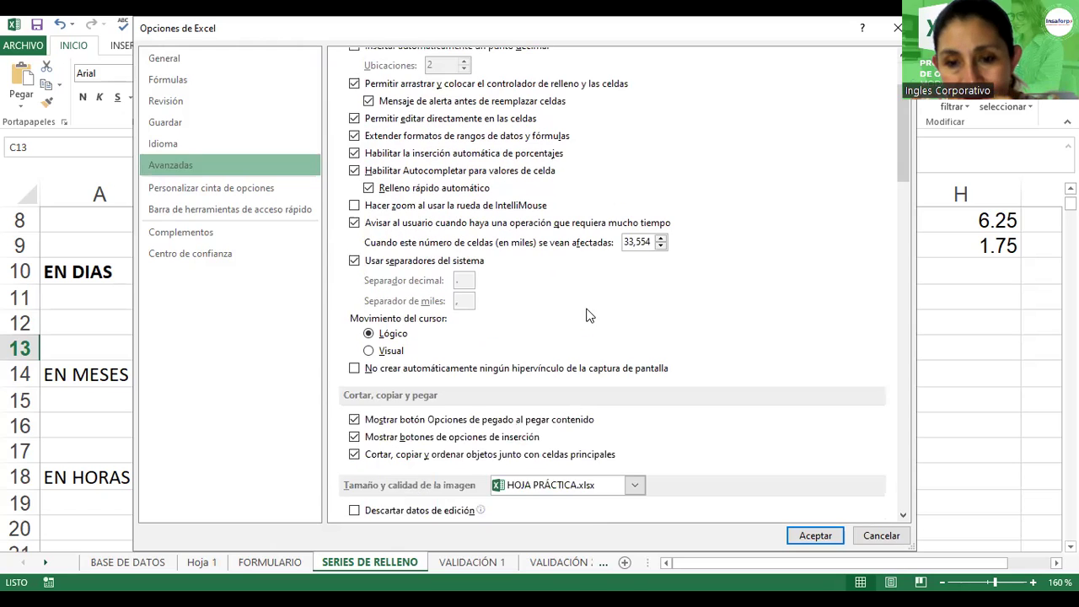
scroll(588, 315, down, 2)
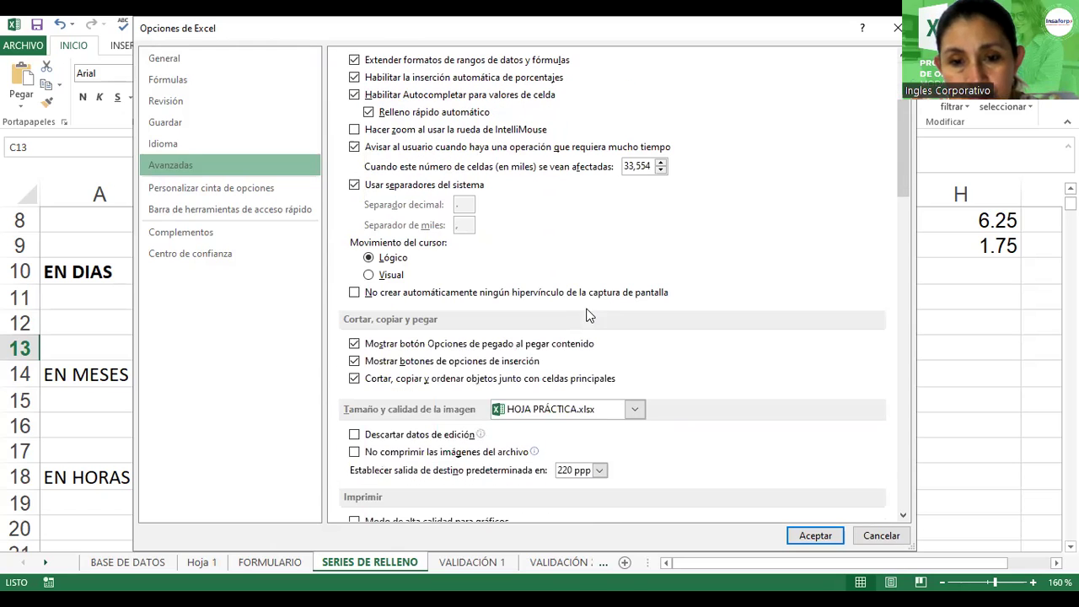
scroll(589, 315, down, 4)
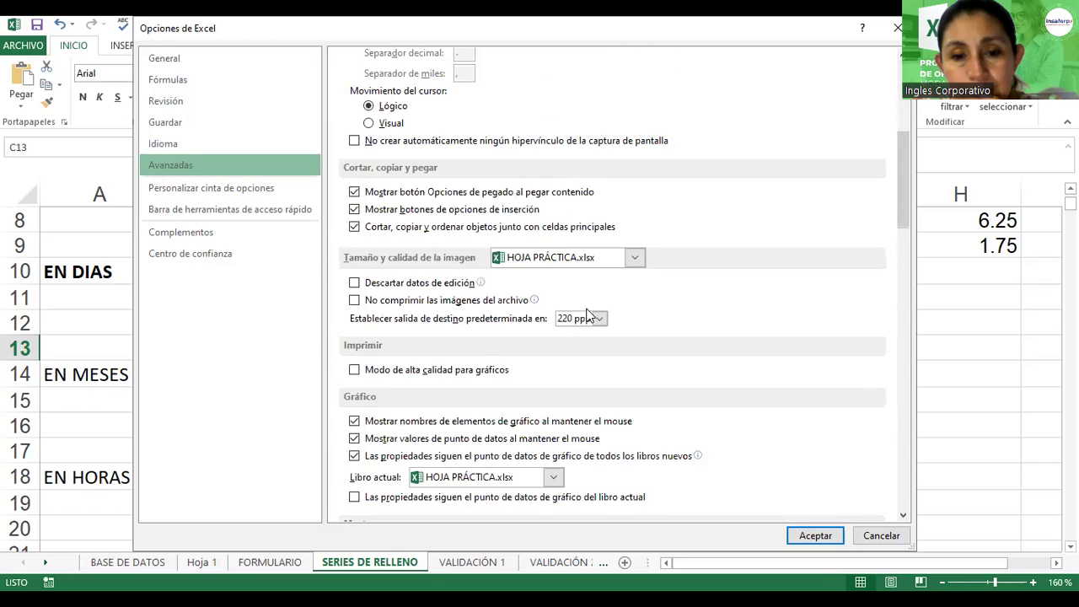
scroll(588, 314, down, 1)
scroll(589, 314, down, 2)
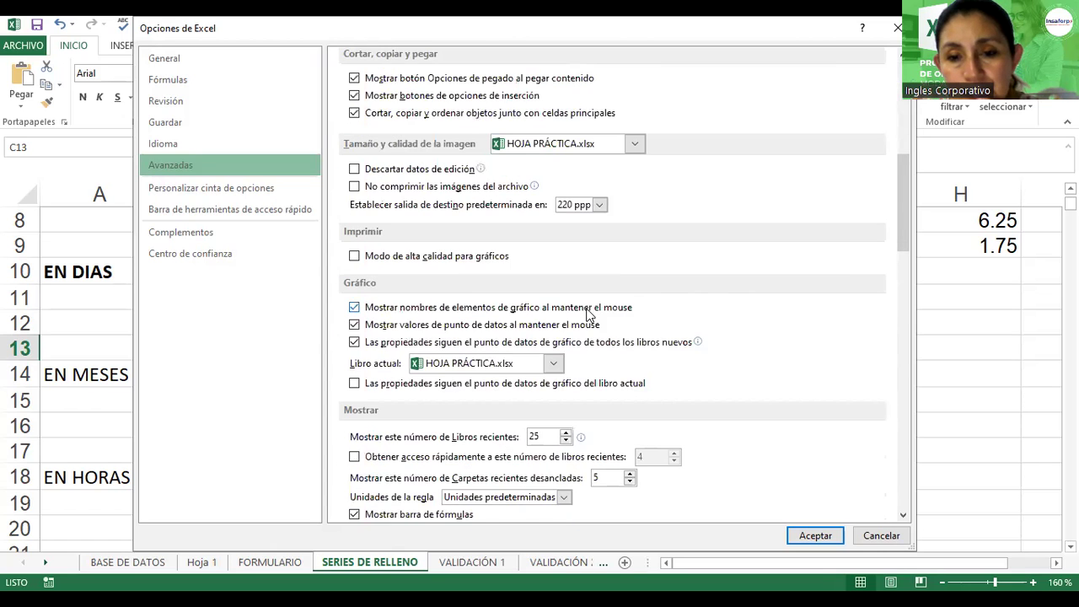
scroll(588, 314, down, 1)
scroll(588, 315, down, 2)
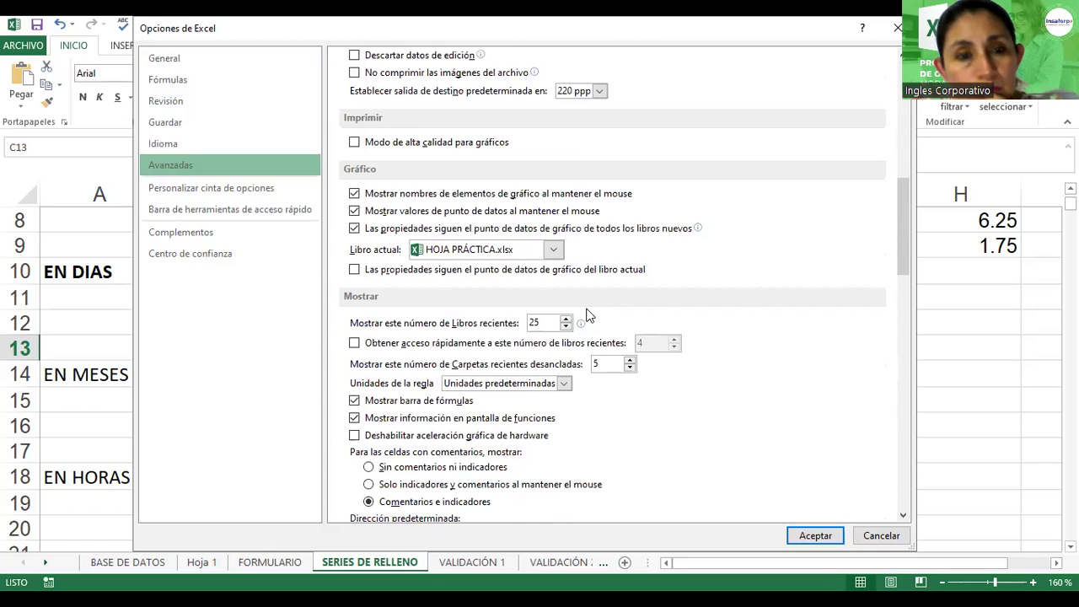
scroll(589, 315, down, 2)
scroll(589, 314, down, 1)
scroll(589, 314, down, 1)
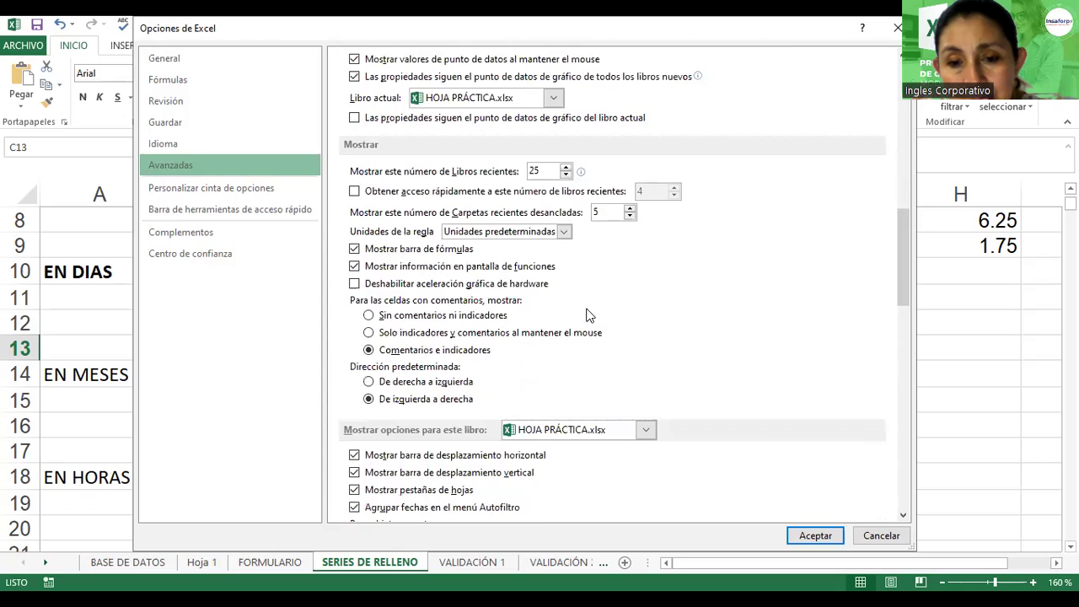
scroll(589, 315, down, 2)
scroll(589, 315, down, 3)
scroll(589, 315, down, 1)
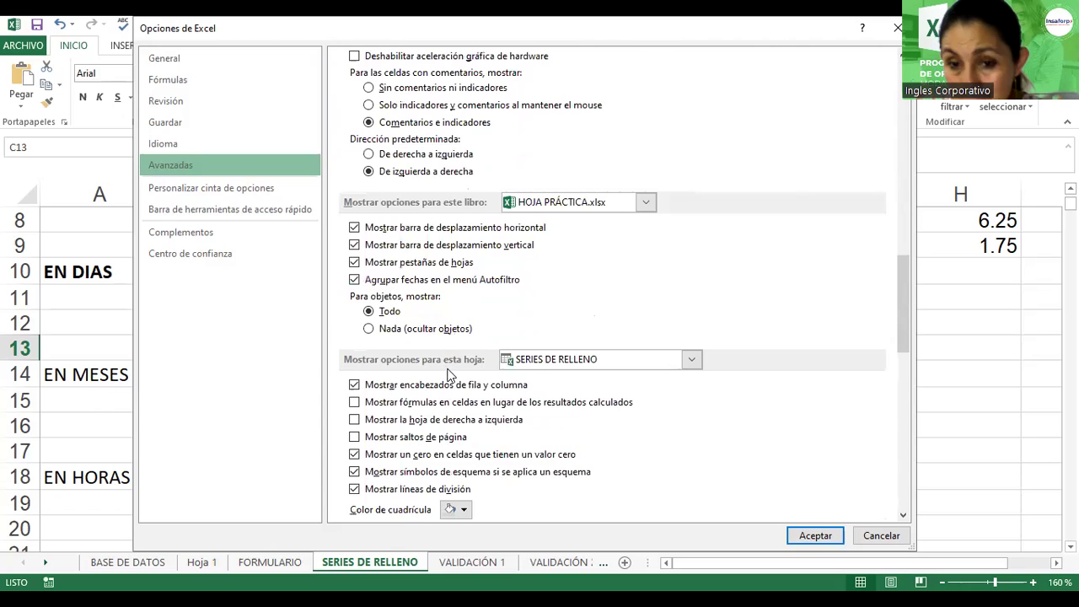
scroll(569, 342, down, 1)
scroll(568, 341, down, 1)
scroll(569, 342, down, 1)
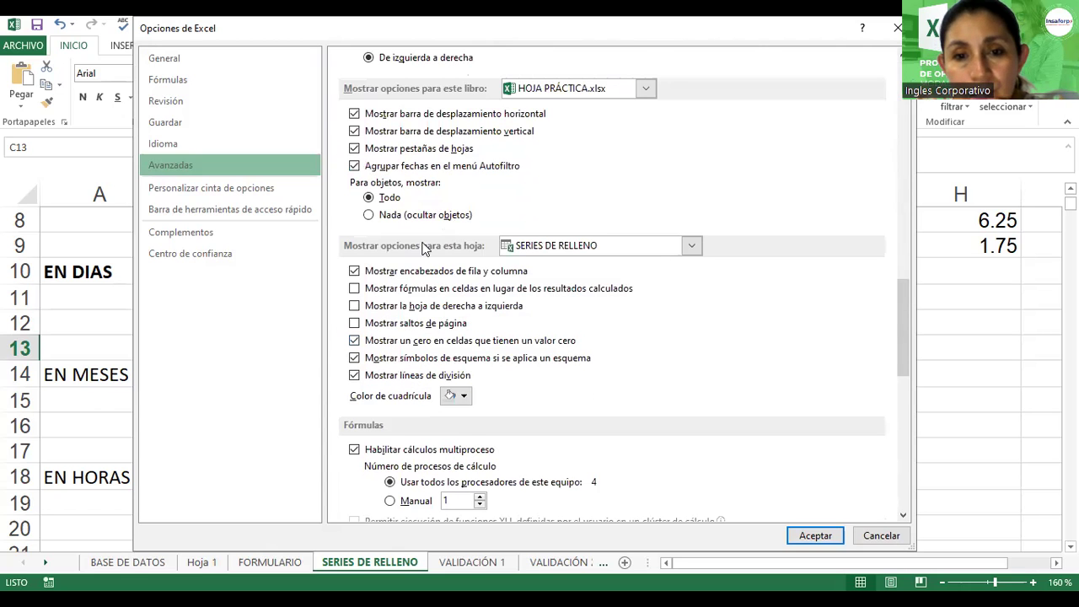
scroll(656, 301, down, 2)
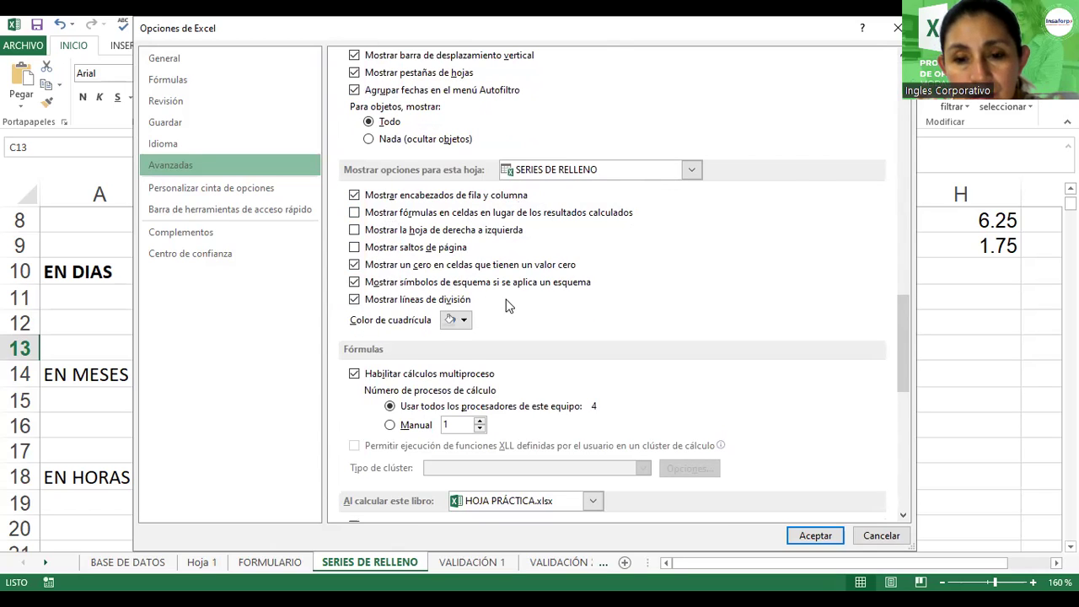
scroll(508, 306, down, 2)
scroll(509, 306, down, 2)
scroll(508, 305, down, 2)
scroll(509, 305, down, 1)
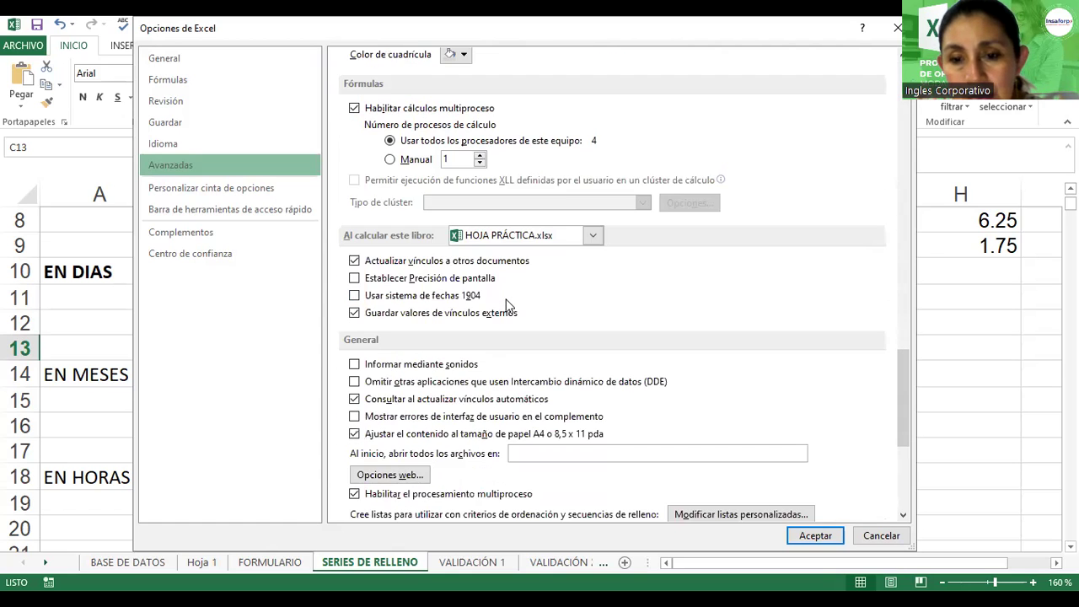
scroll(508, 305, down, 1)
scroll(508, 305, down, 1)
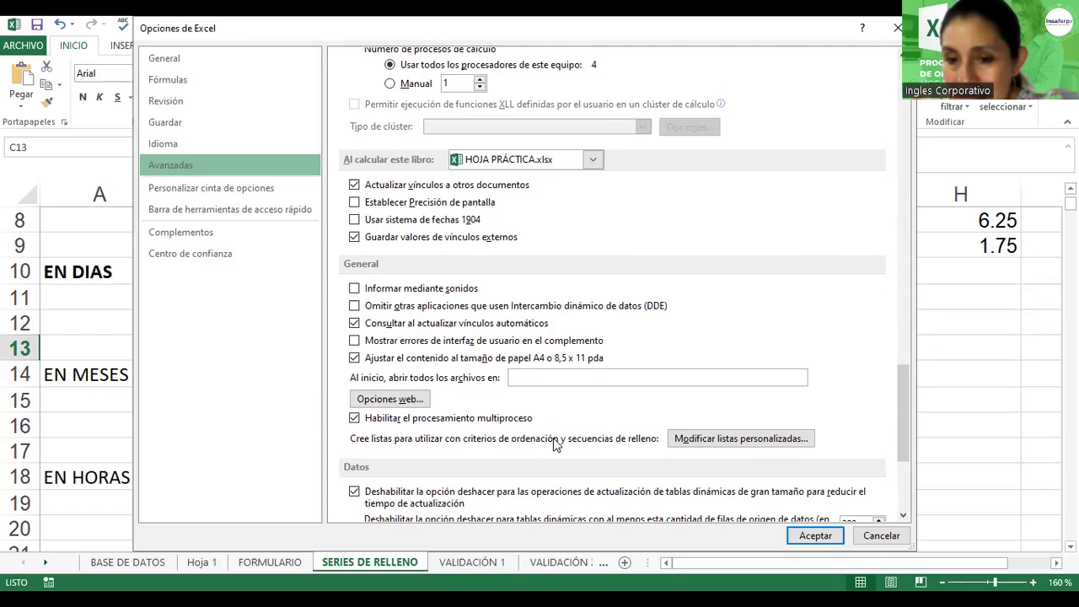
click(725, 441)
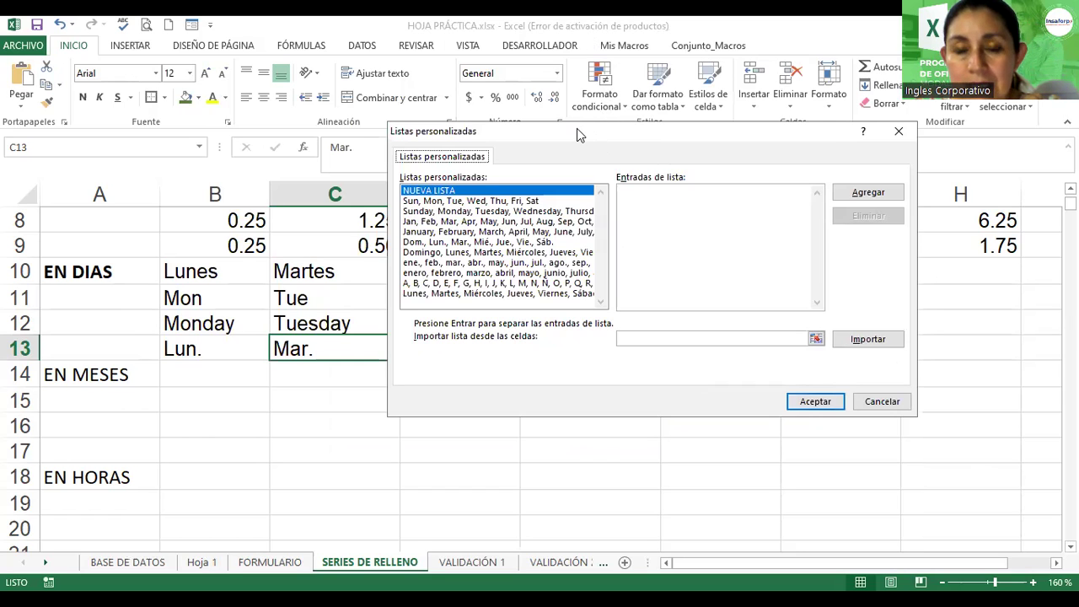
drag(576, 128, 388, 65)
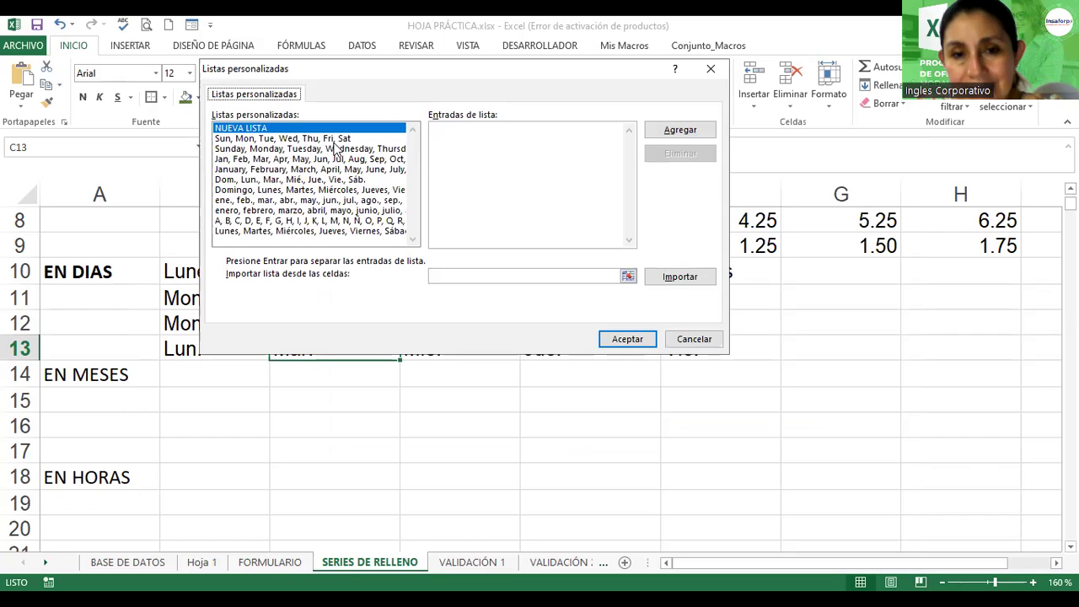
click(309, 232)
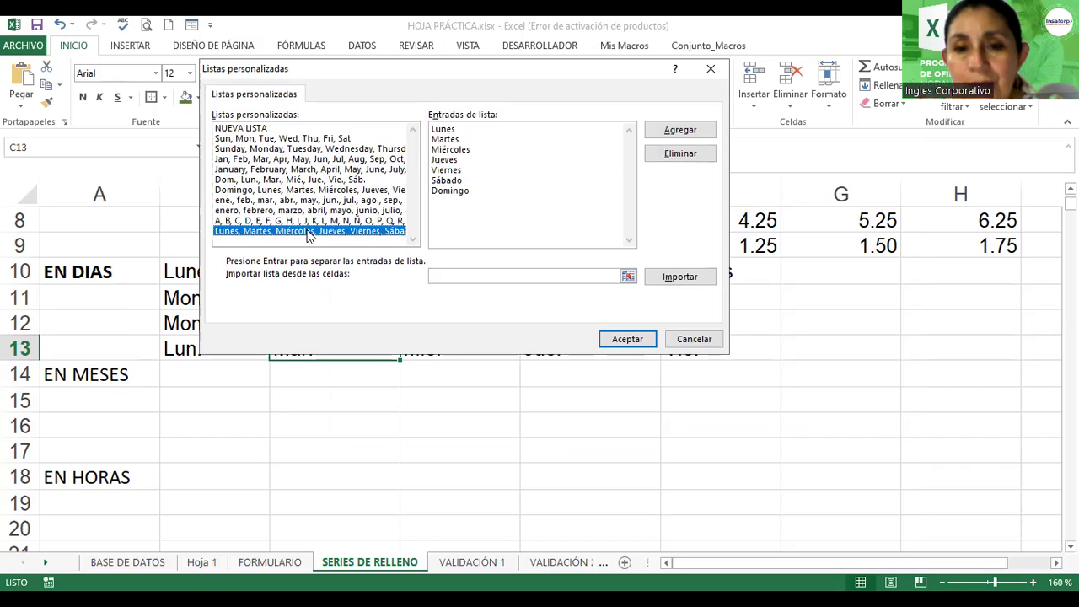
click(287, 201)
click(286, 159)
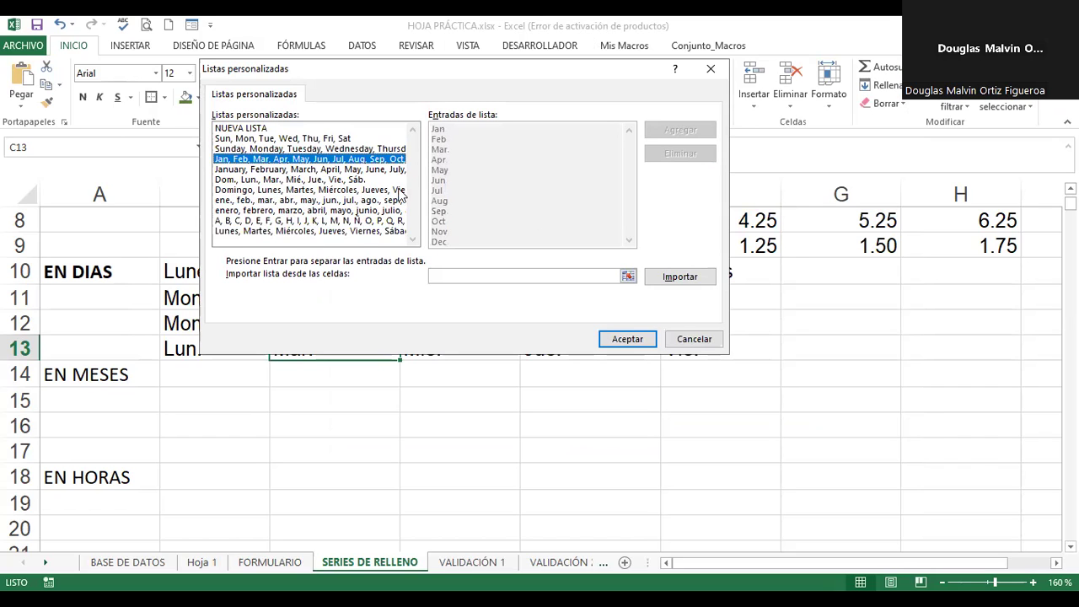
click(694, 339)
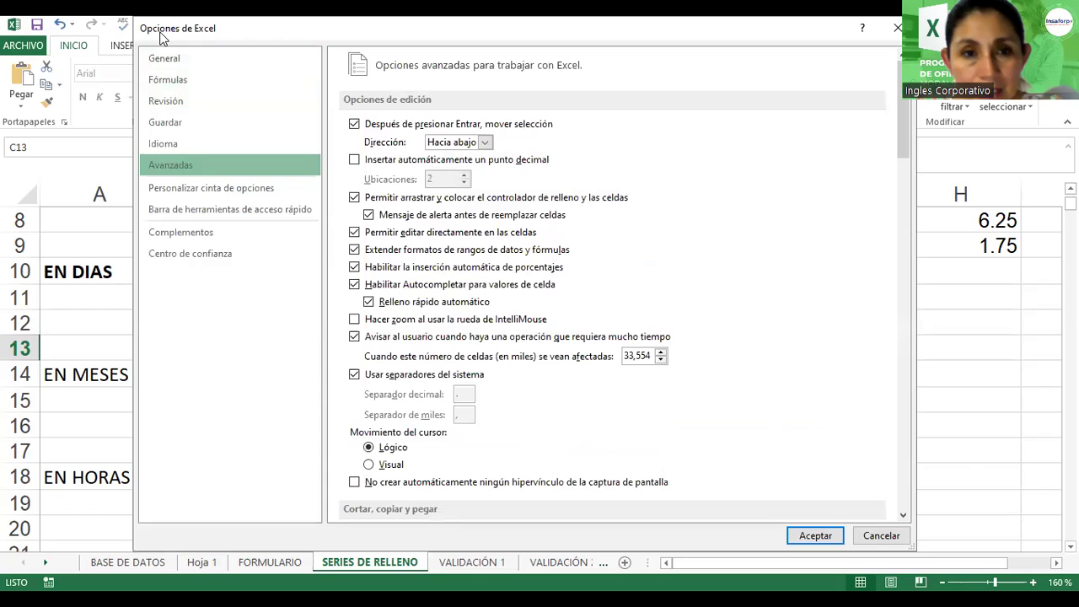
Reopen the custom fill lists editor, cancel it, and close Excel Options.
scroll(651, 337, down, 1)
scroll(651, 337, down, 4)
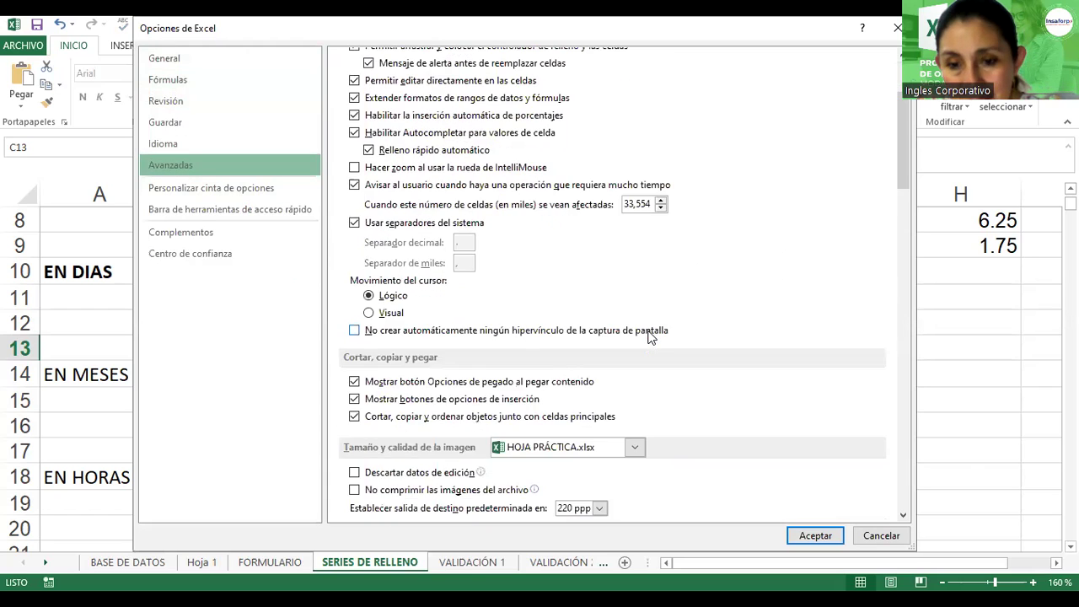
scroll(651, 338, down, 5)
scroll(651, 337, down, 4)
scroll(651, 337, down, 4)
scroll(649, 338, down, 5)
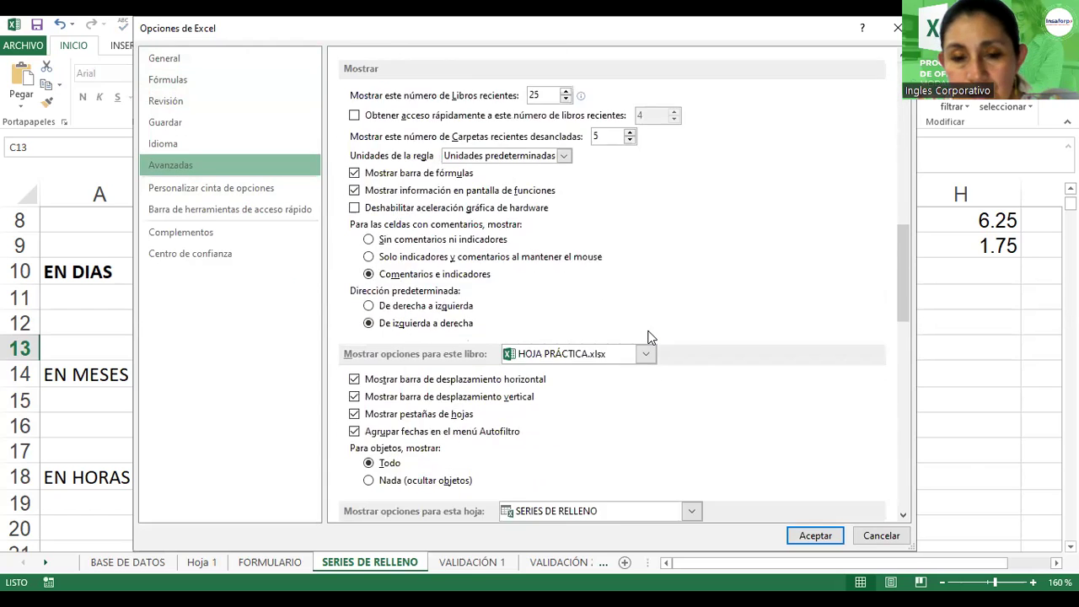
scroll(646, 340, down, 4)
scroll(646, 339, down, 4)
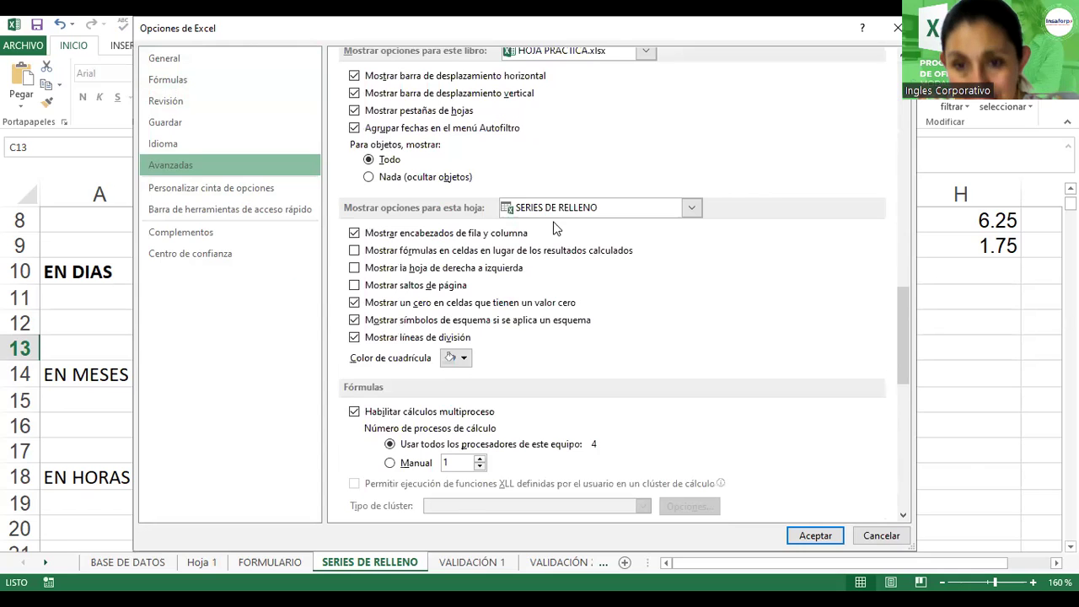
scroll(561, 230, down, 1)
scroll(557, 229, down, 1)
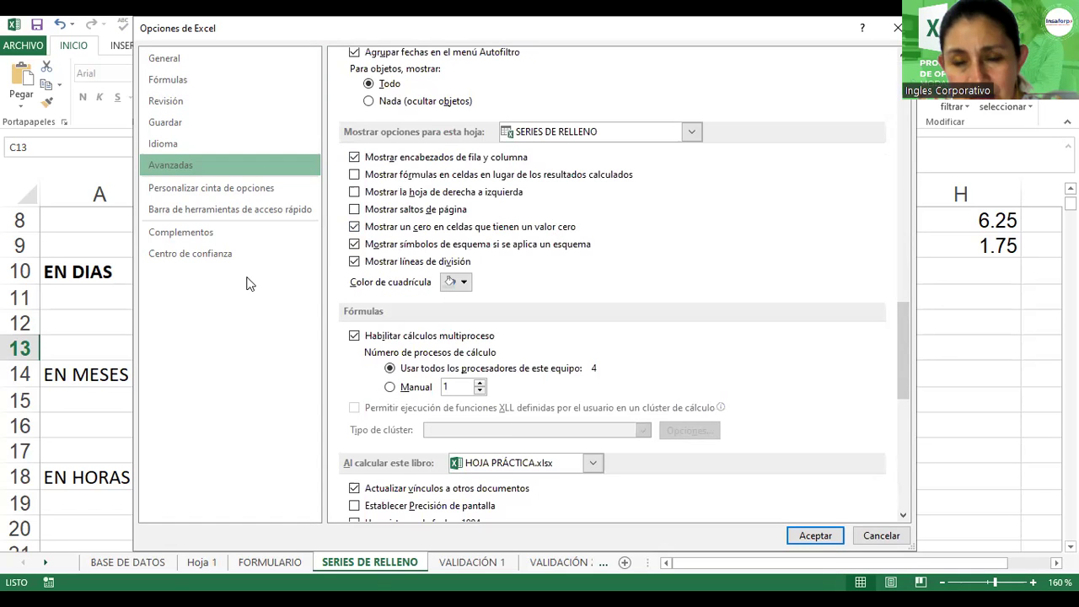
scroll(481, 230, down, 2)
scroll(483, 231, down, 1)
scroll(483, 230, down, 4)
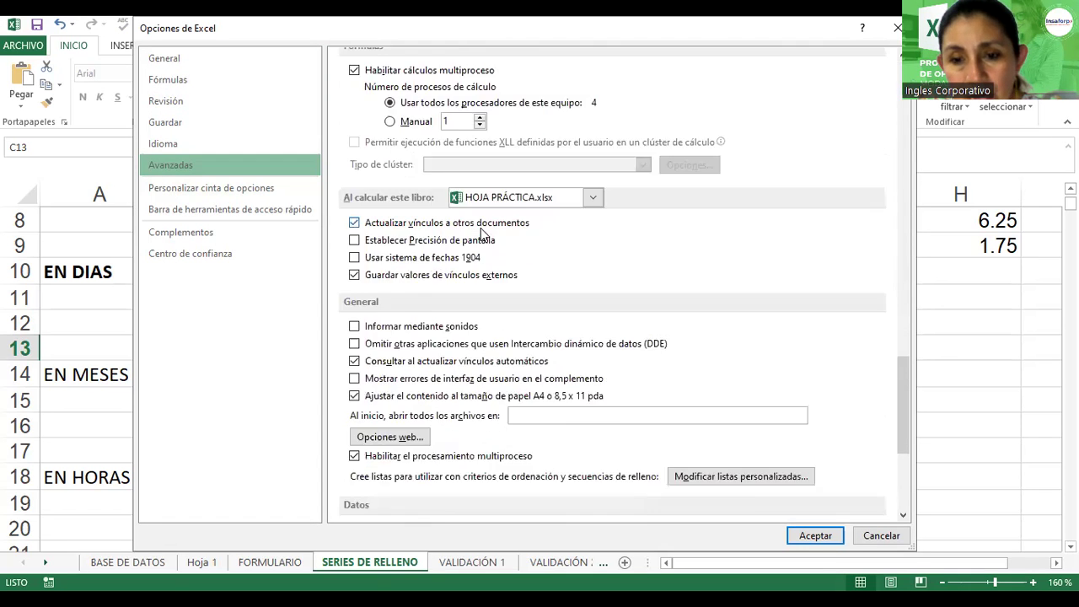
scroll(482, 230, down, 2)
scroll(481, 228, down, 1)
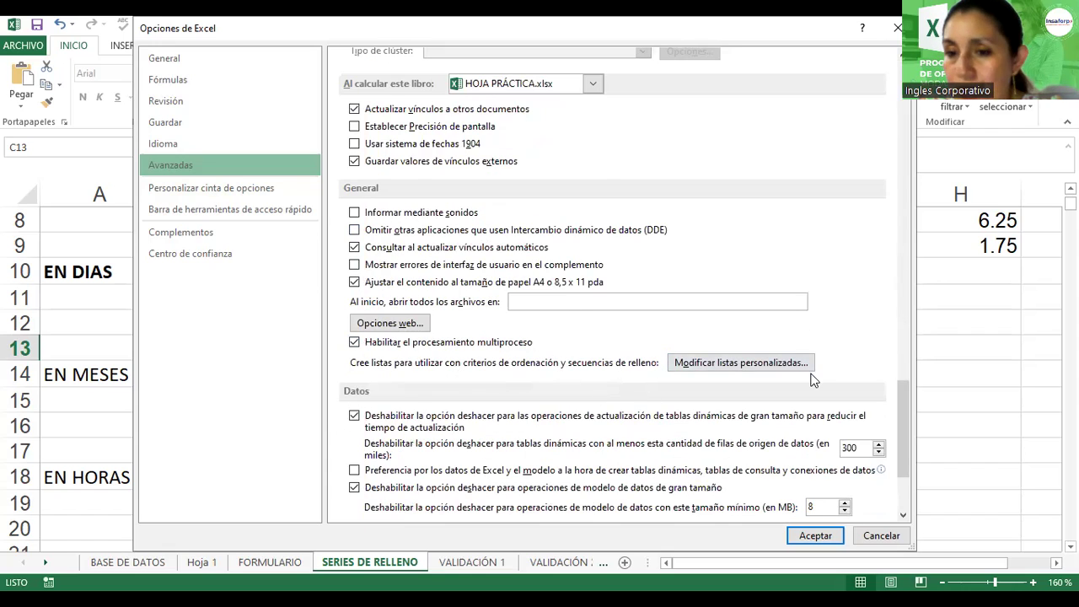
click(716, 362)
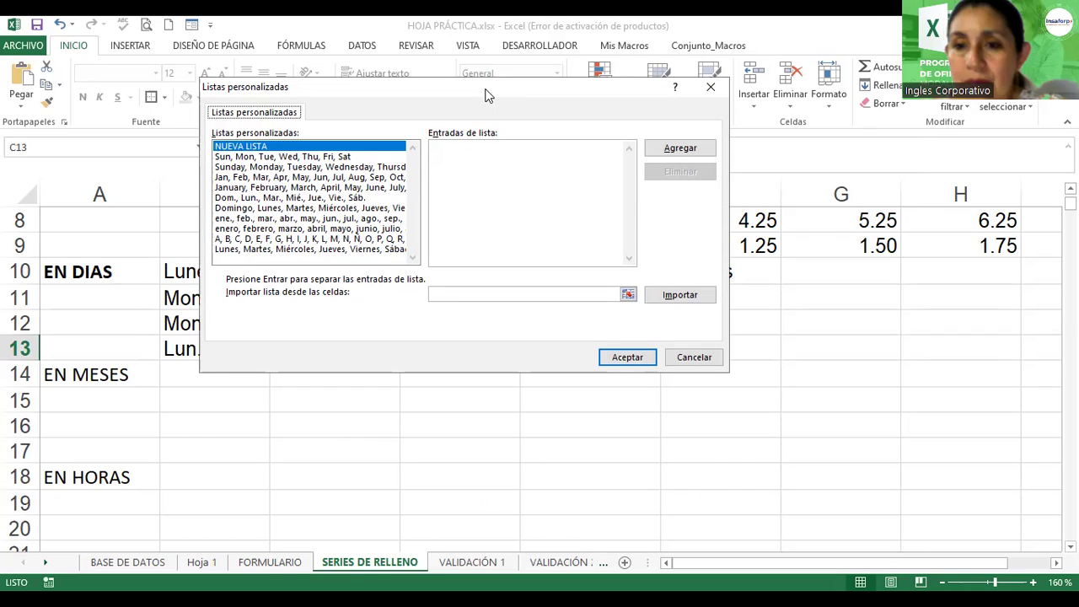
click(705, 357)
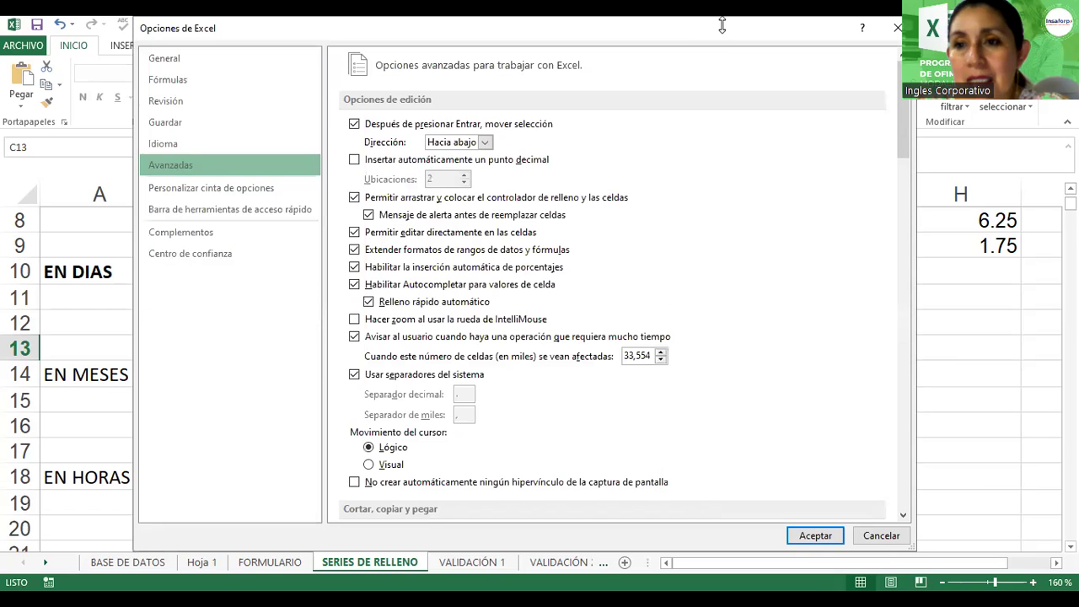
click(896, 28)
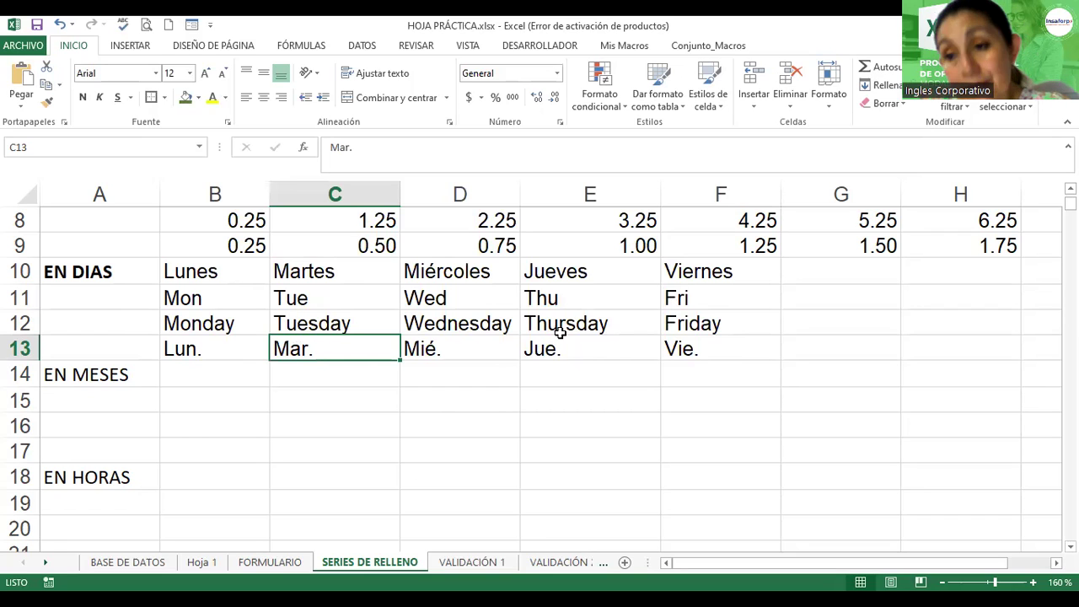
Enter Enero in B14 and fill the months down to row 17.
click(182, 270)
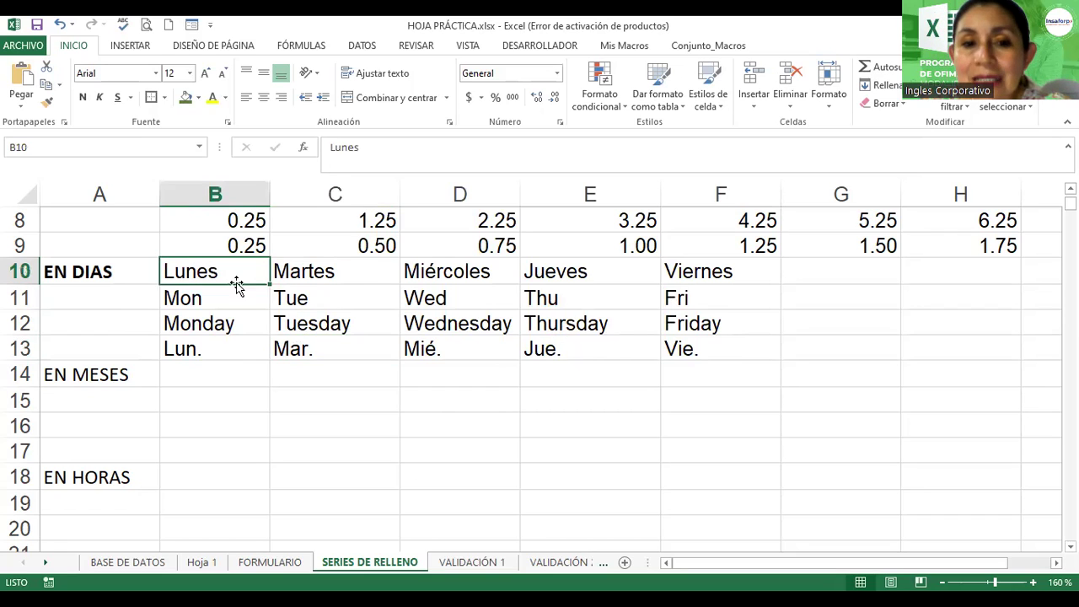
click(322, 295)
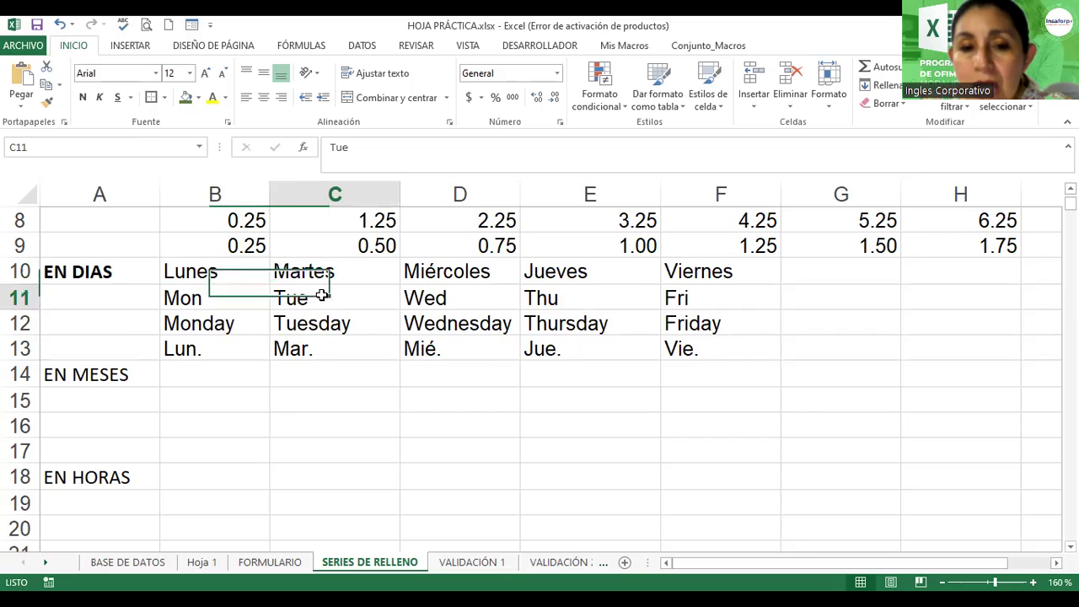
click(180, 274)
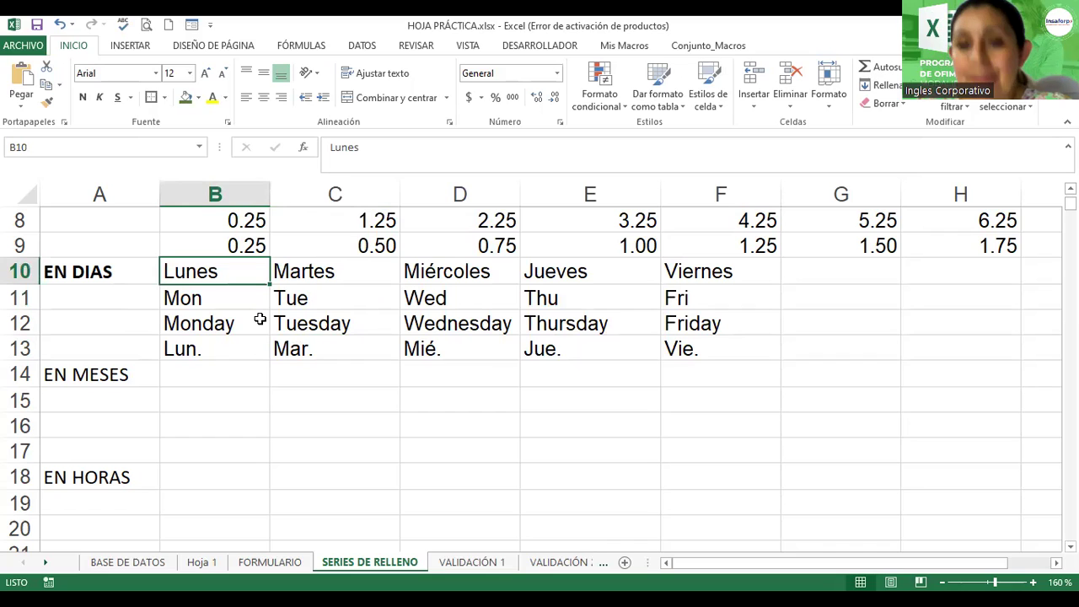
click(206, 371)
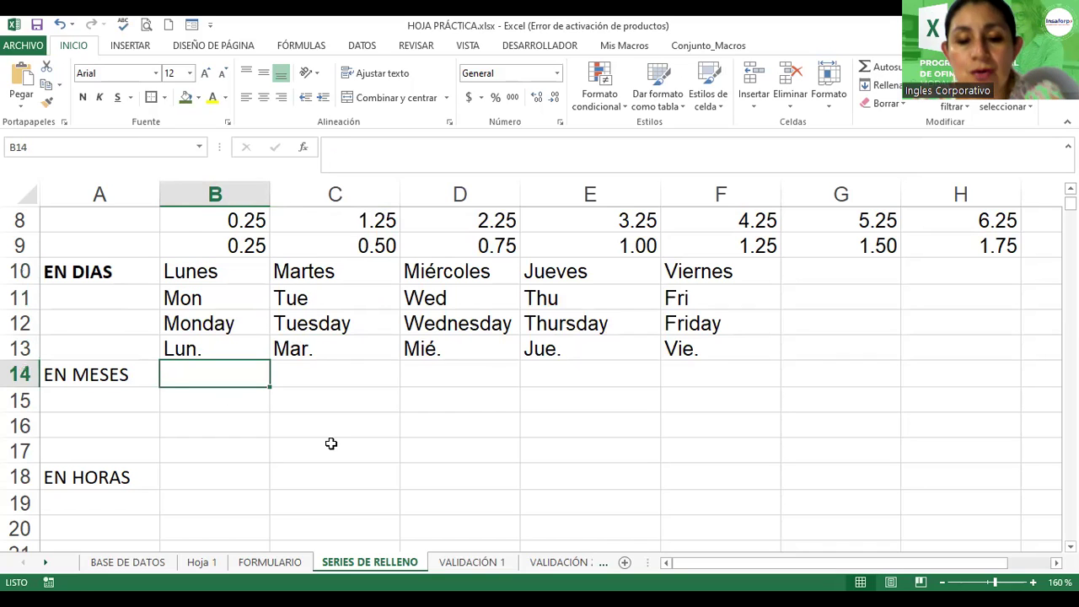
text(Enero)
key(Return)
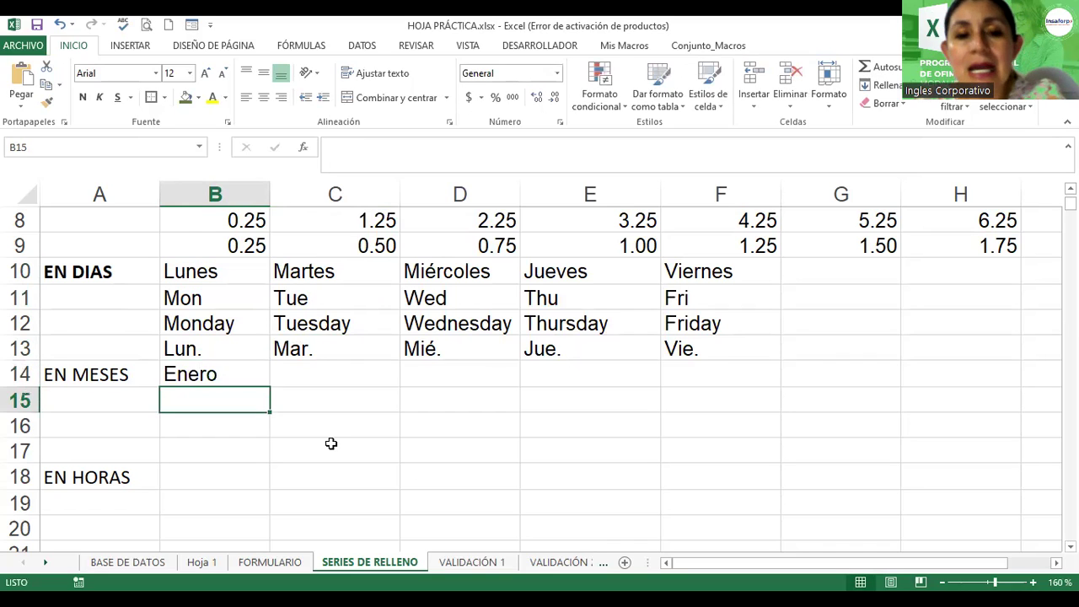
click(183, 376)
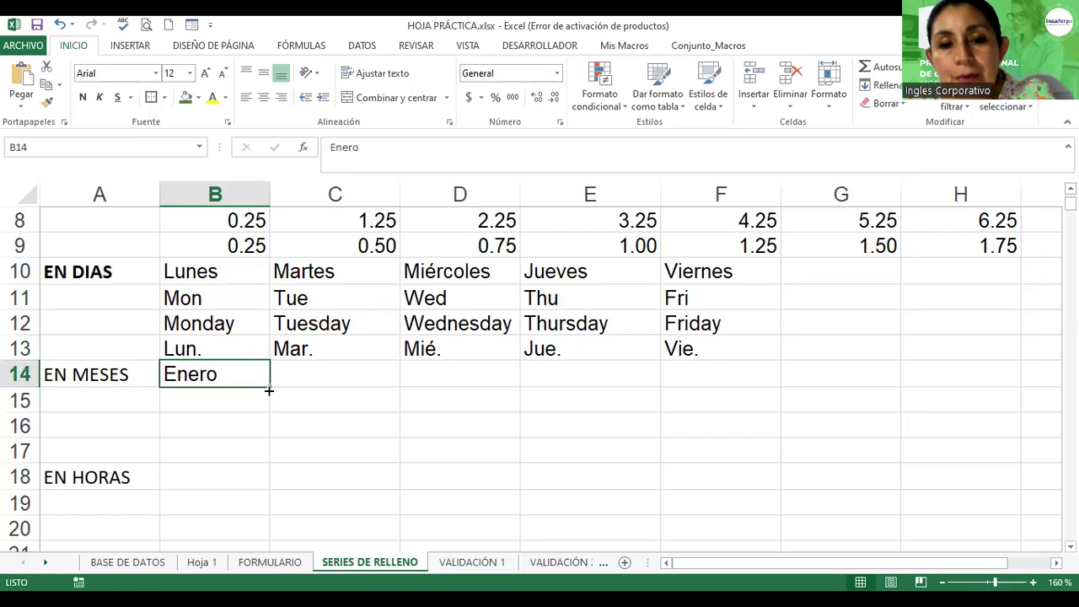
drag(269, 390, 260, 460)
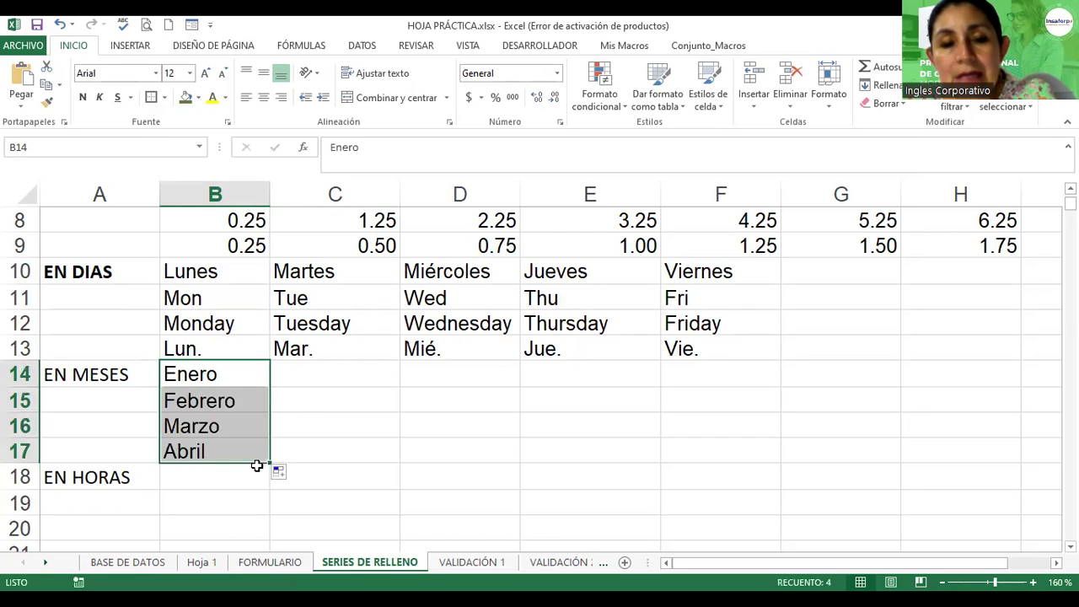
Enter Mayo in C14 and fill down to Agosto in C17.
click(333, 374)
text(Mayo)
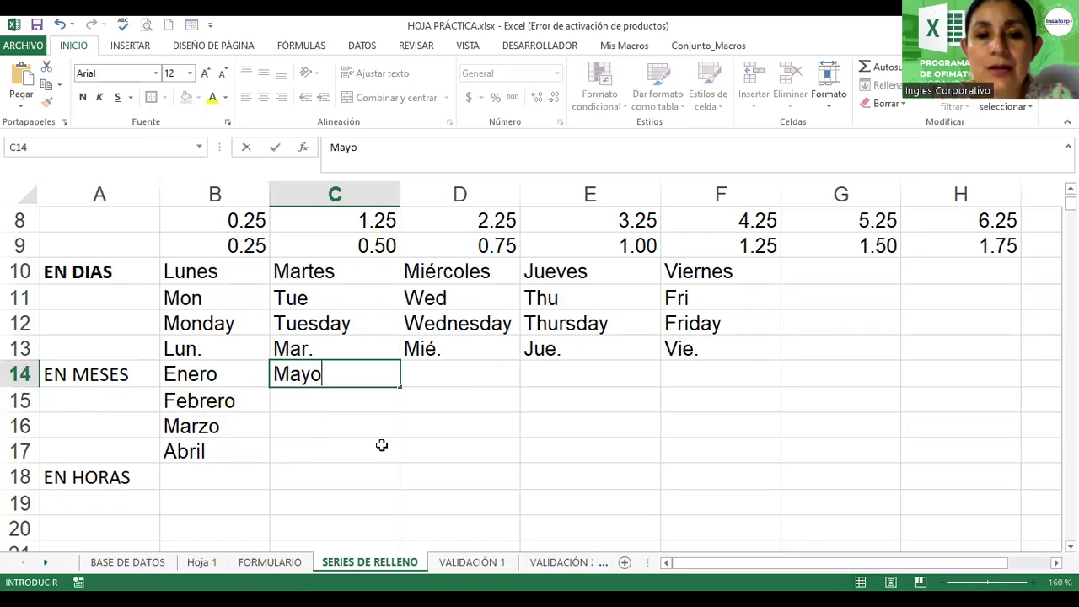
key(Return)
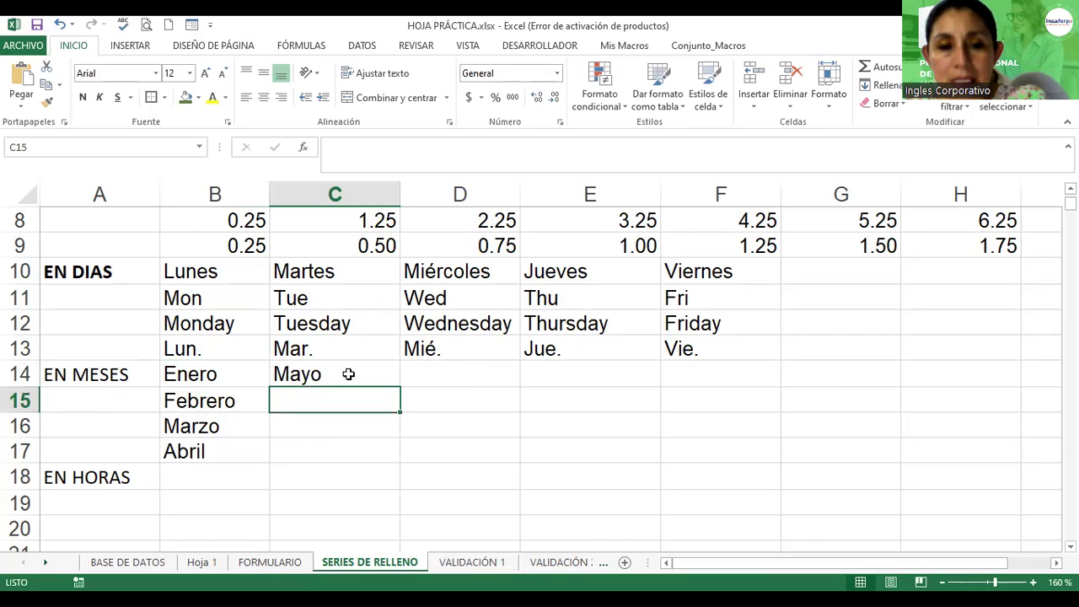
click(363, 382)
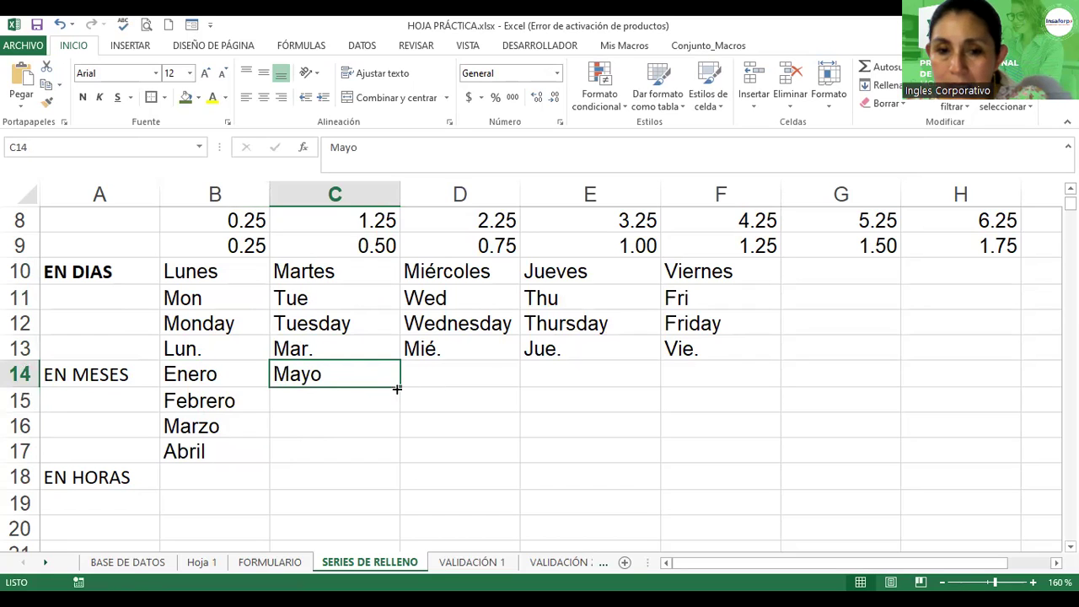
drag(400, 387, 396, 462)
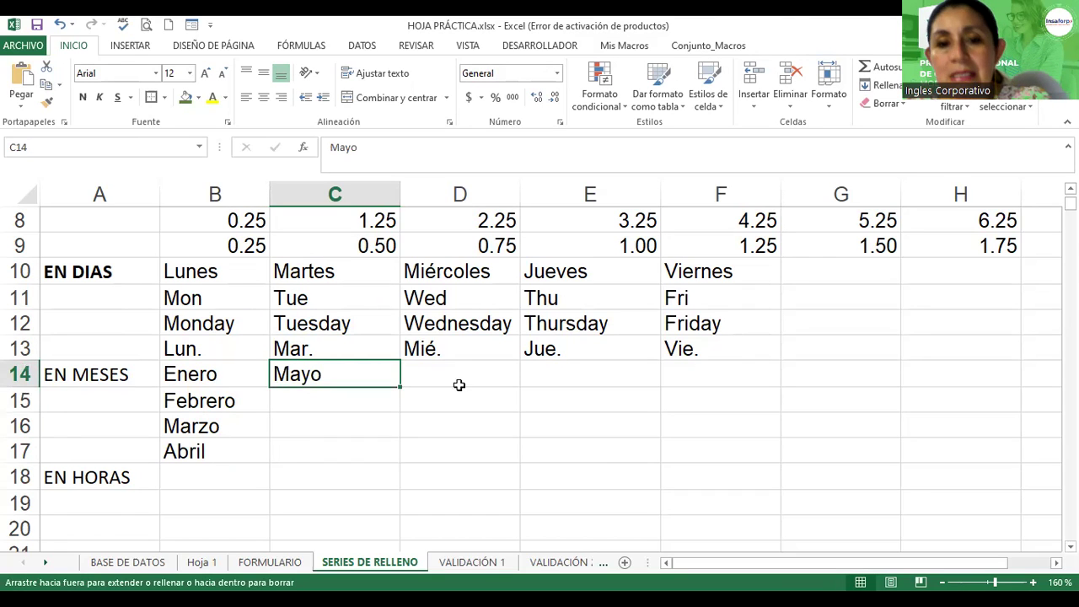
Enter Septiembre in D14 and fill down to Diciembre in D17.
click(472, 376)
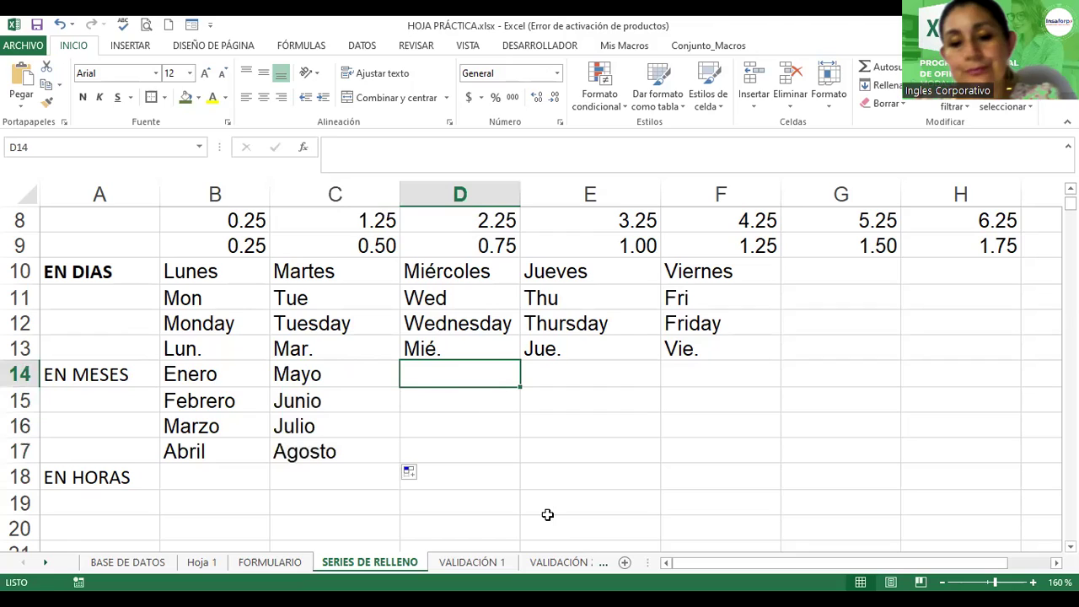
text(Septiembre)
key(Return)
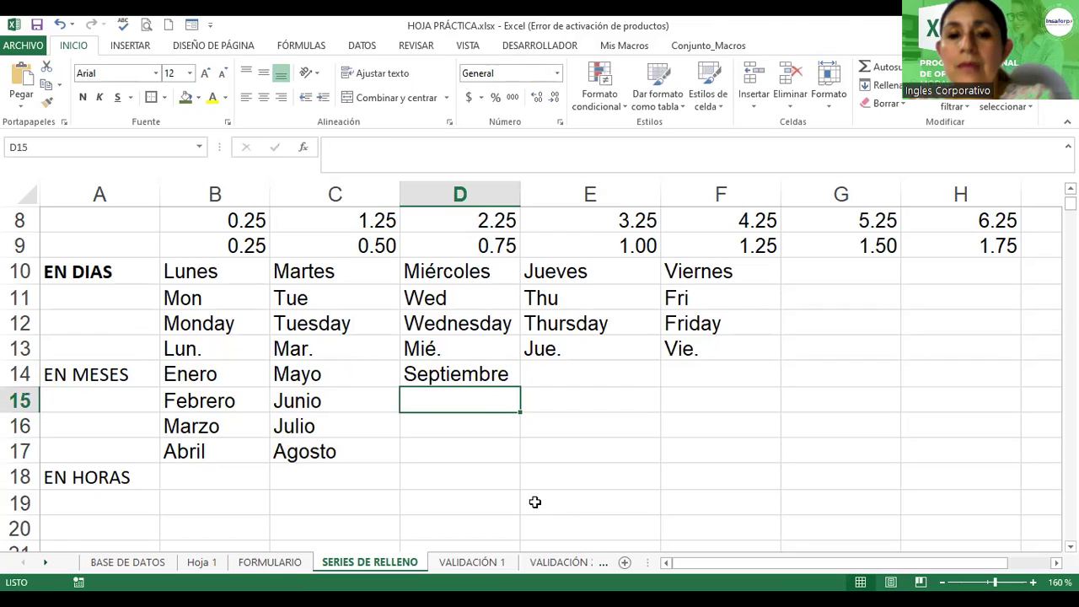
click(487, 366)
drag(521, 387, 516, 455)
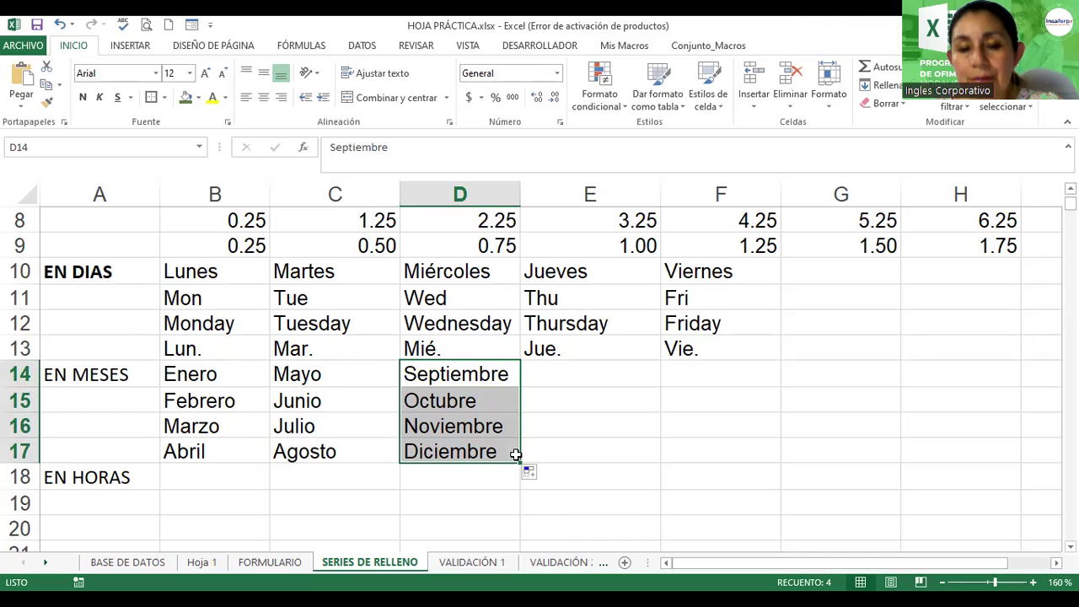
scroll(456, 447, down, 3)
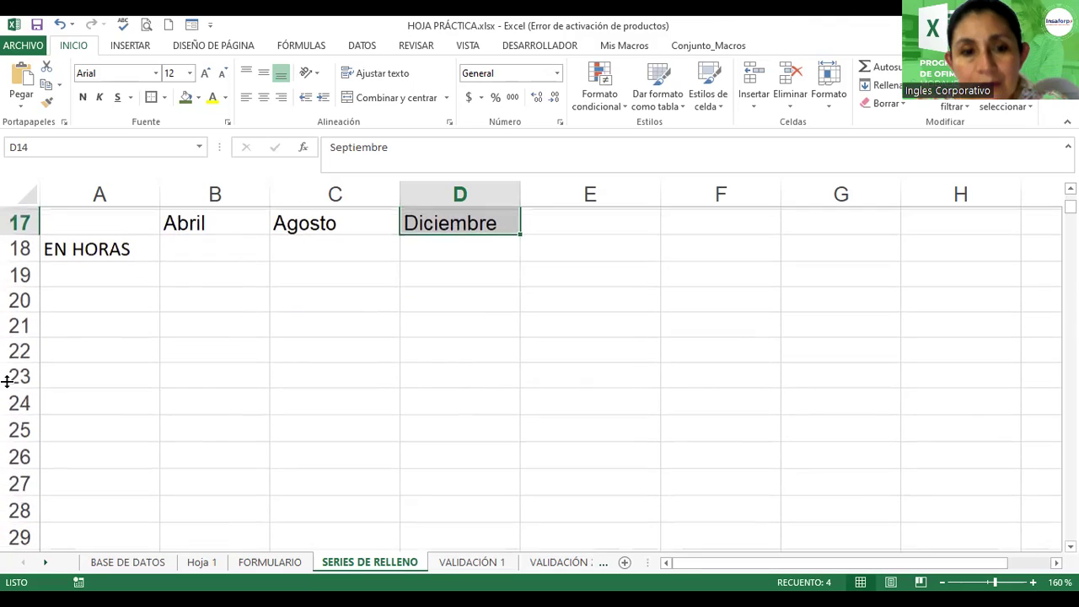
Enter A in A21 and fill capital letters A through G across row 21.
click(76, 323)
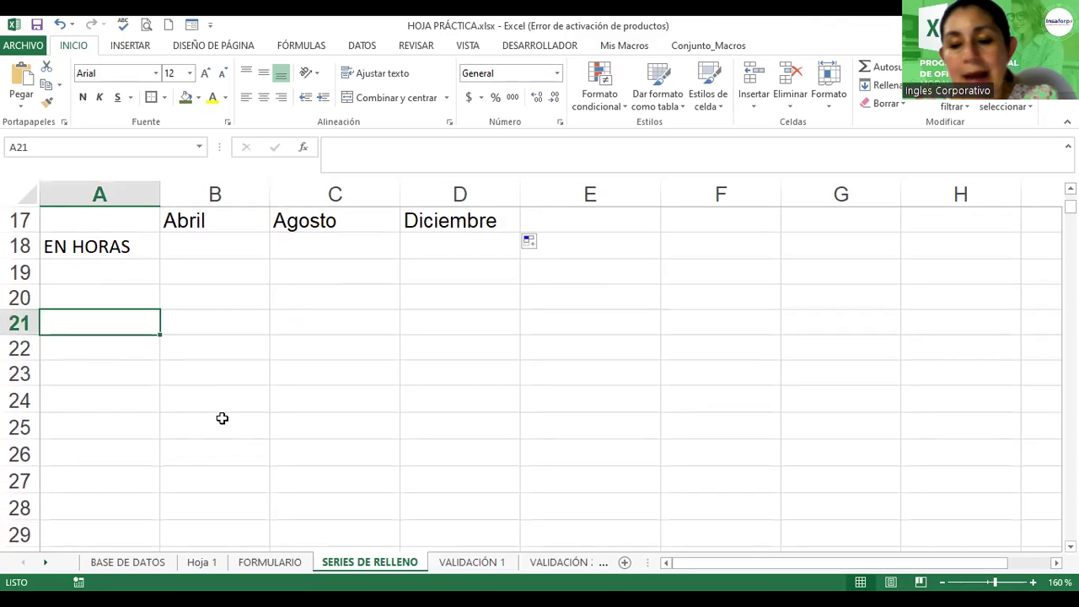
text(A)
key(Return)
click(124, 329)
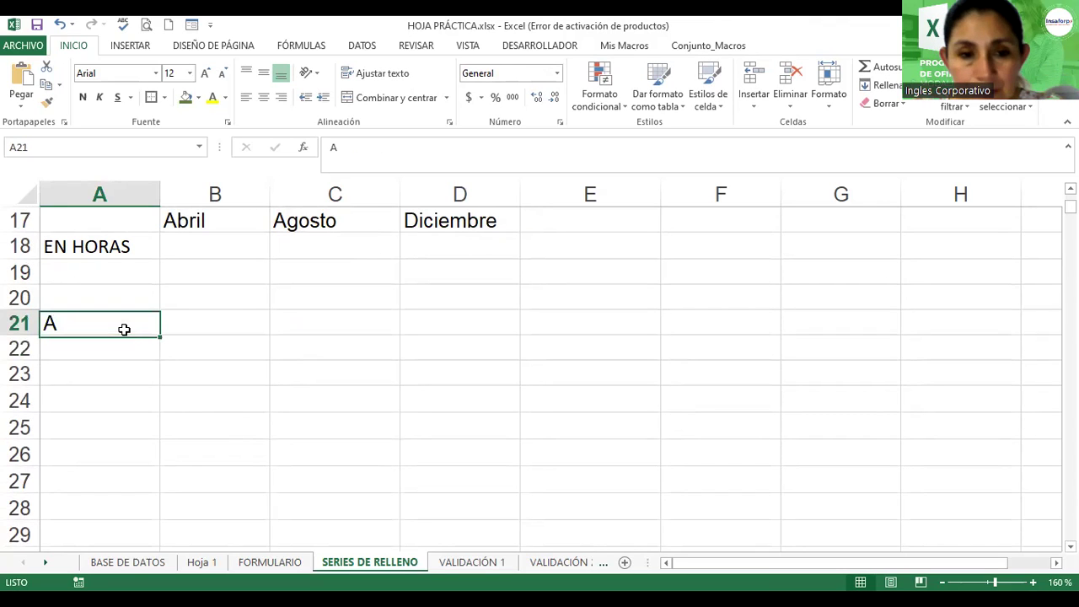
drag(160, 336, 343, 323)
drag(466, 325, 566, 327)
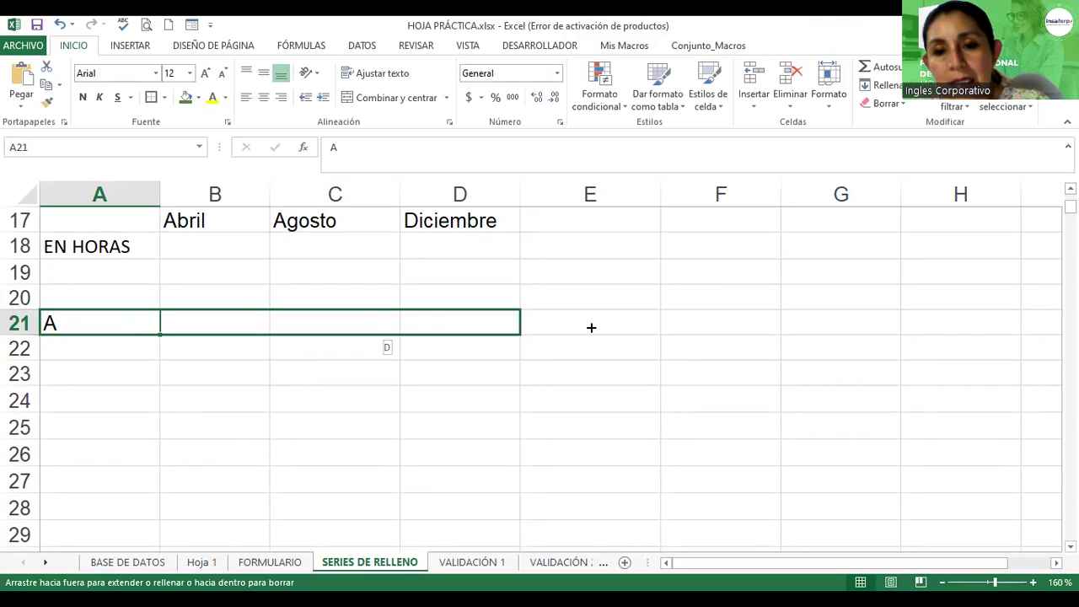
drag(827, 328, 846, 326)
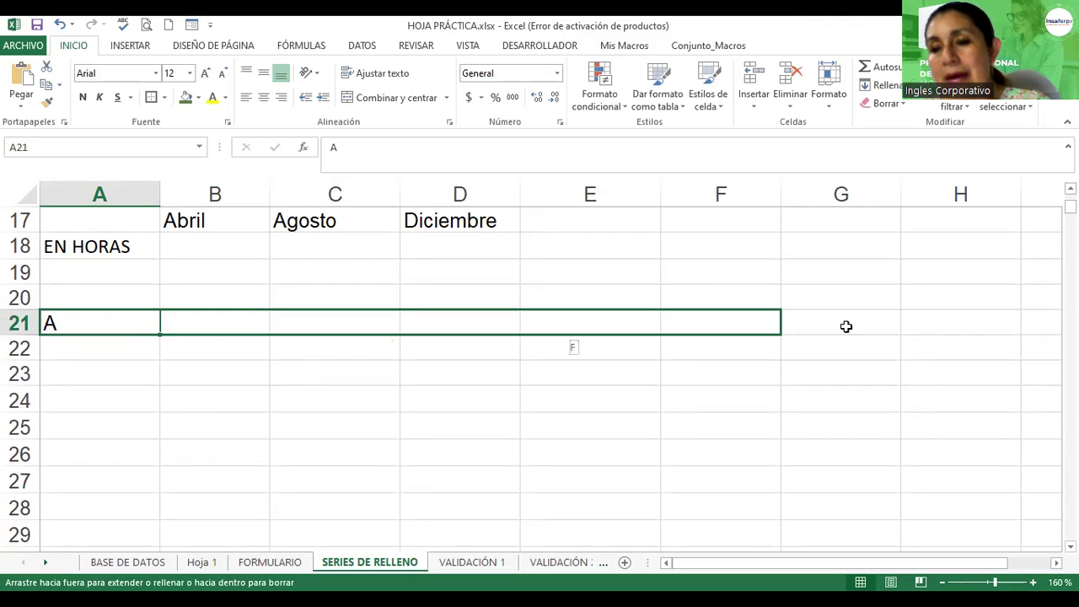
Enter lowercase a in A22 and fill the lowercase letter series across row 22.
click(95, 347)
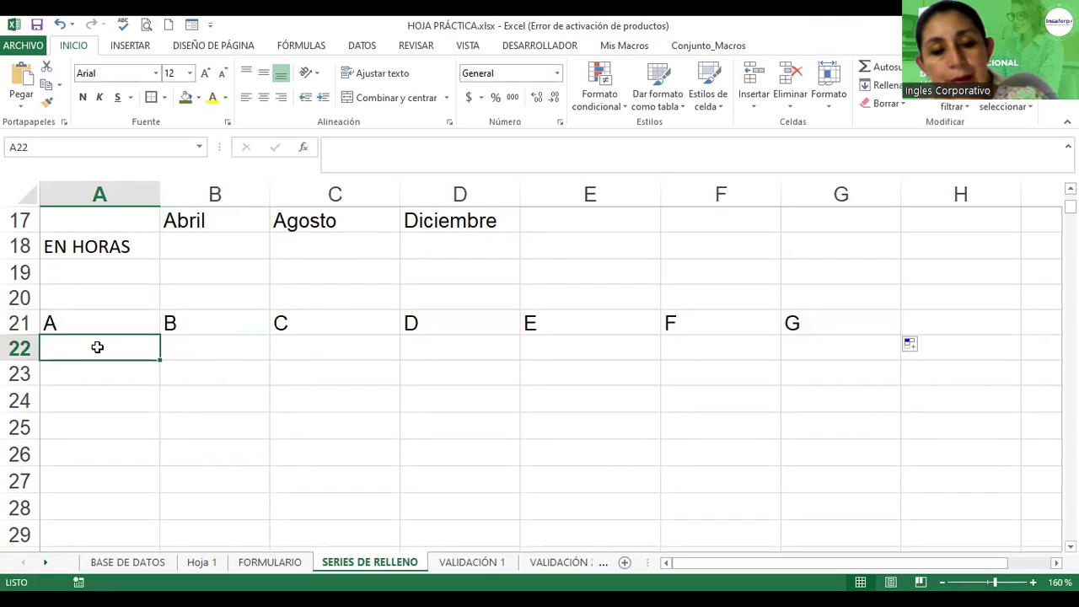
text(A)
key(BackSpace)
text(A)
key(BackSpace)
text(a)
key(Return)
click(96, 346)
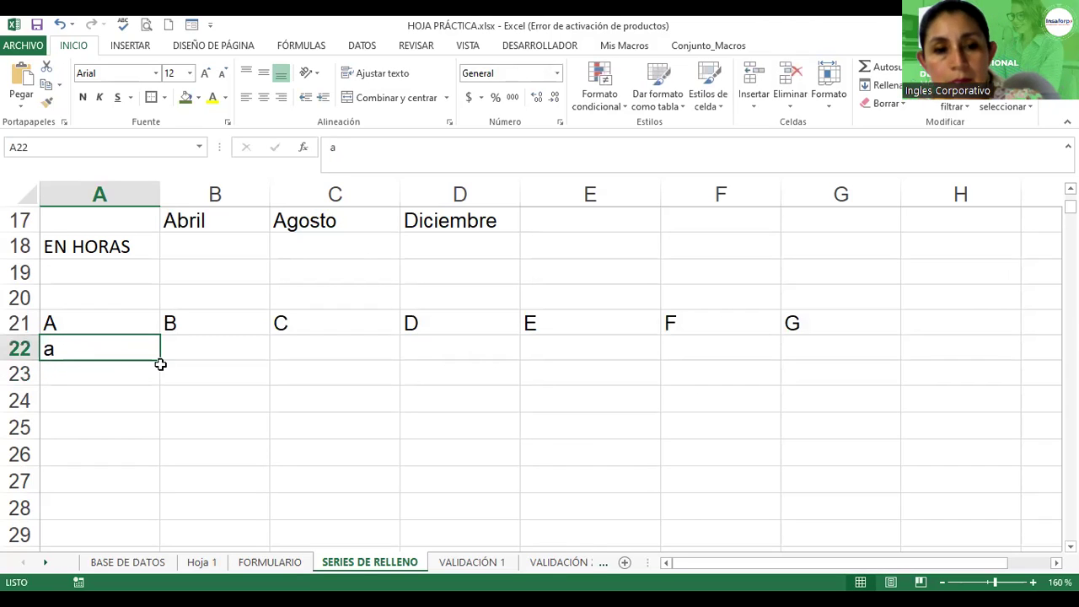
drag(160, 364, 227, 353)
drag(334, 359, 681, 349)
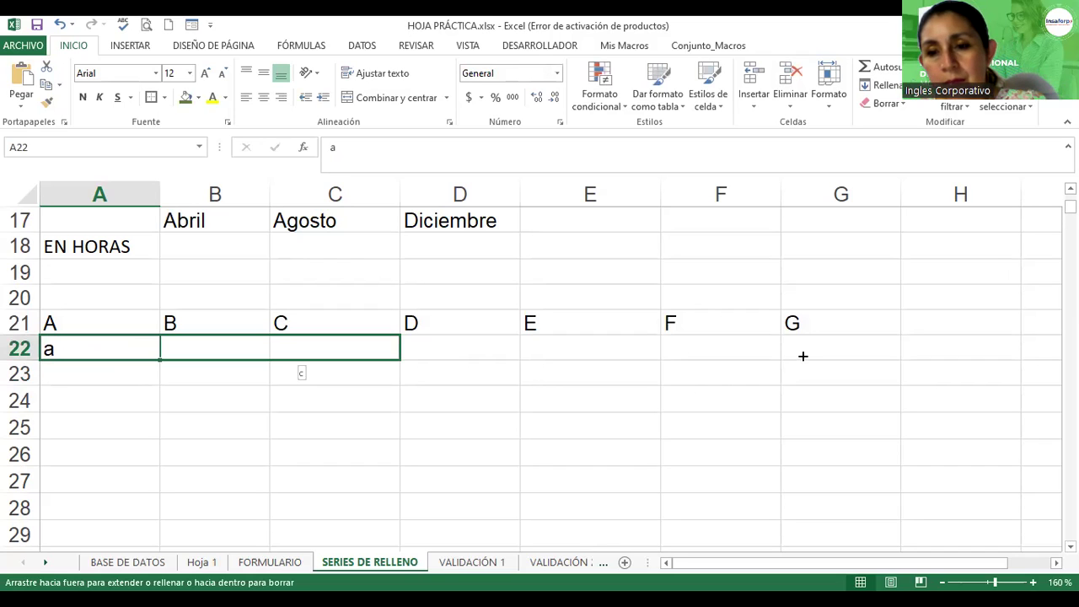
drag(839, 358, 844, 358)
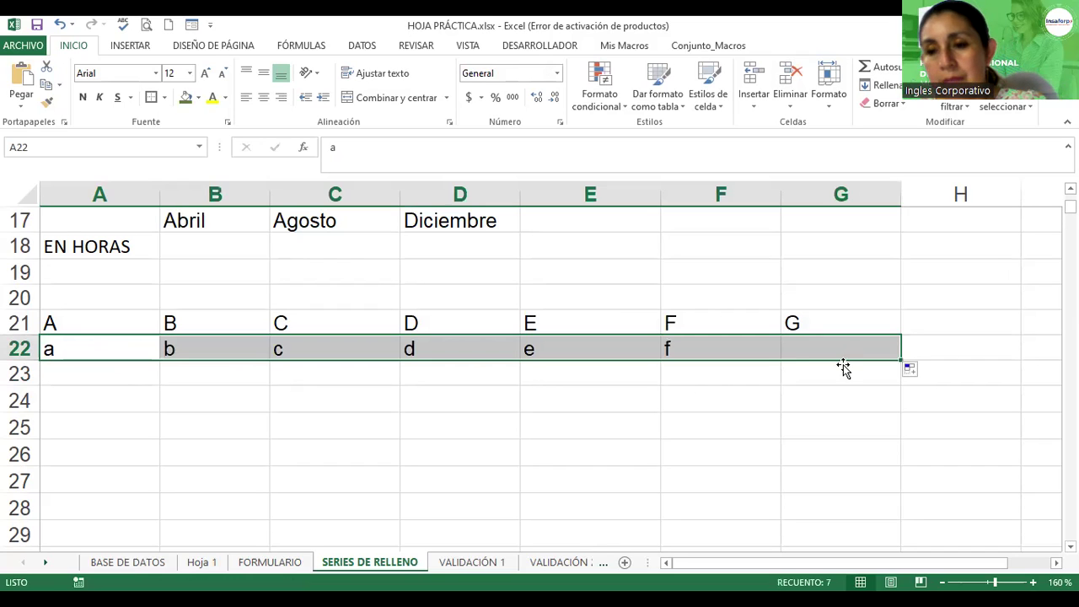
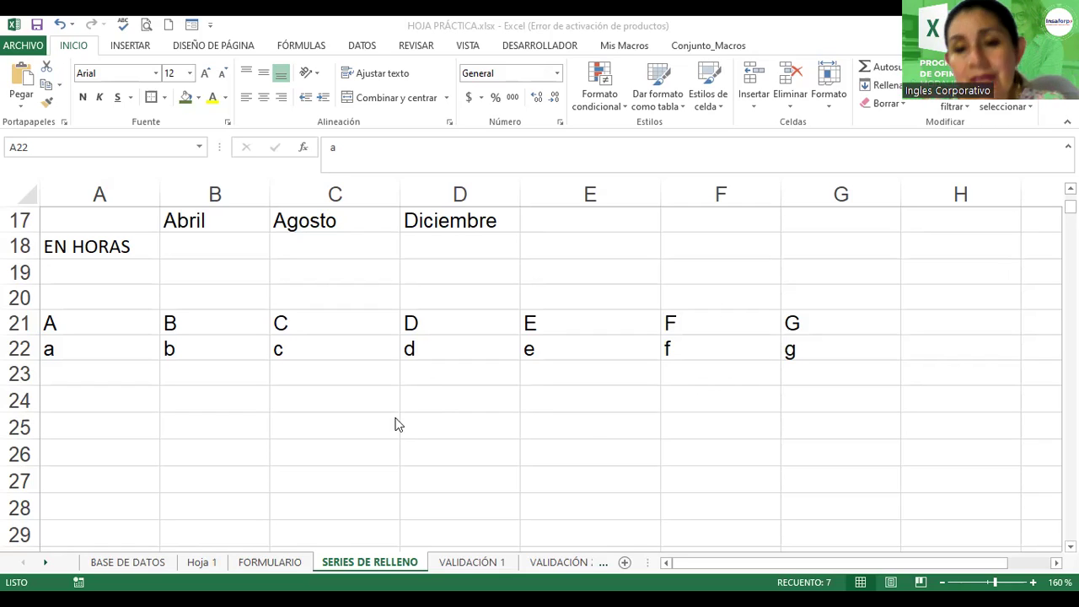
Open Excel Options at Avanzadas and scroll down to 'Modificar listas personalizadas...'.
click(318, 348)
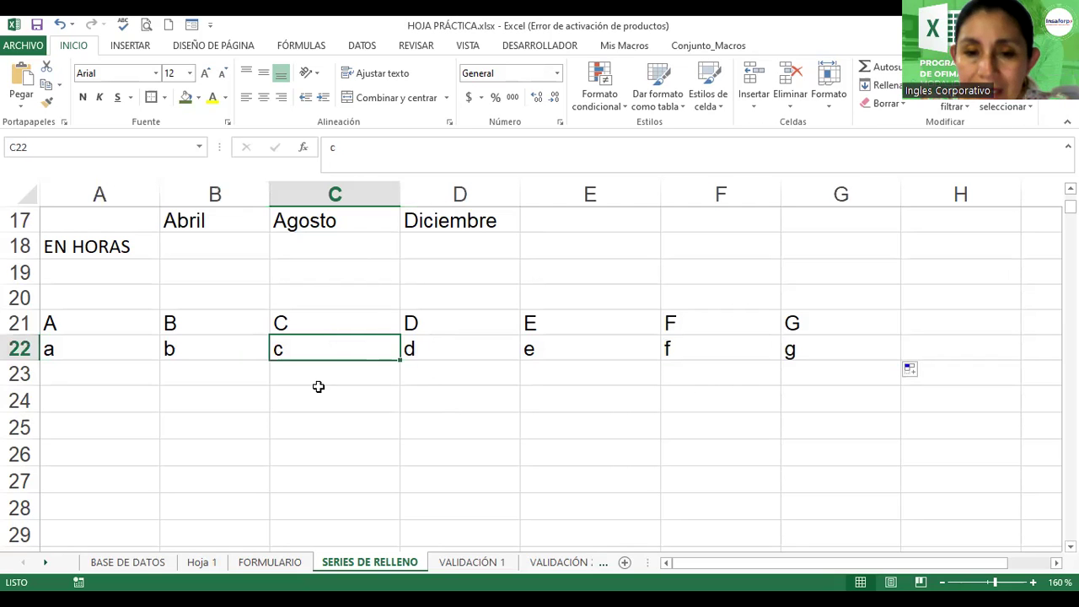
click(320, 398)
click(21, 46)
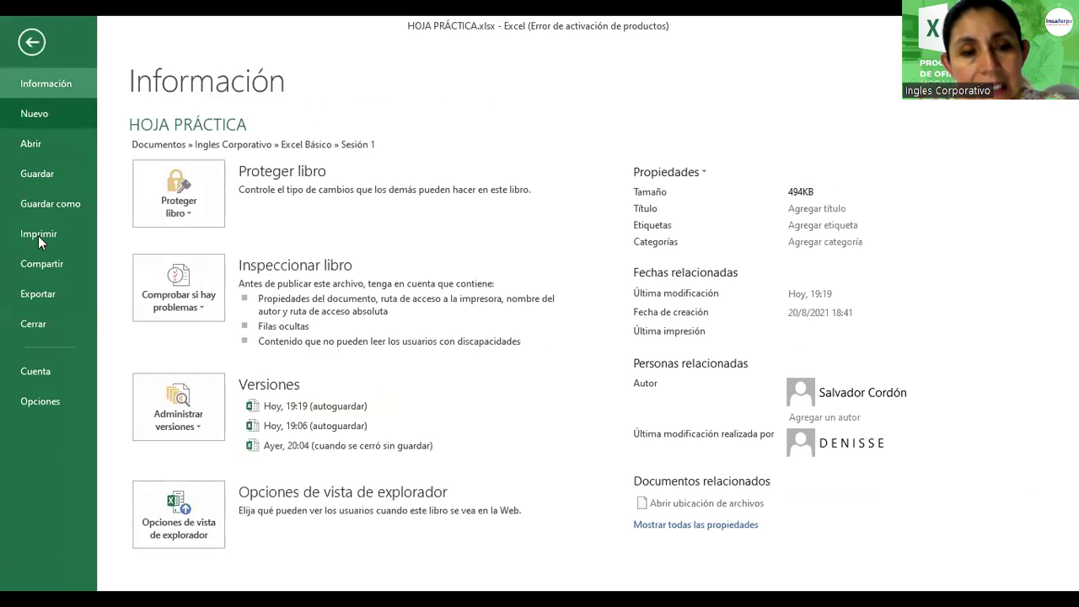
click(45, 402)
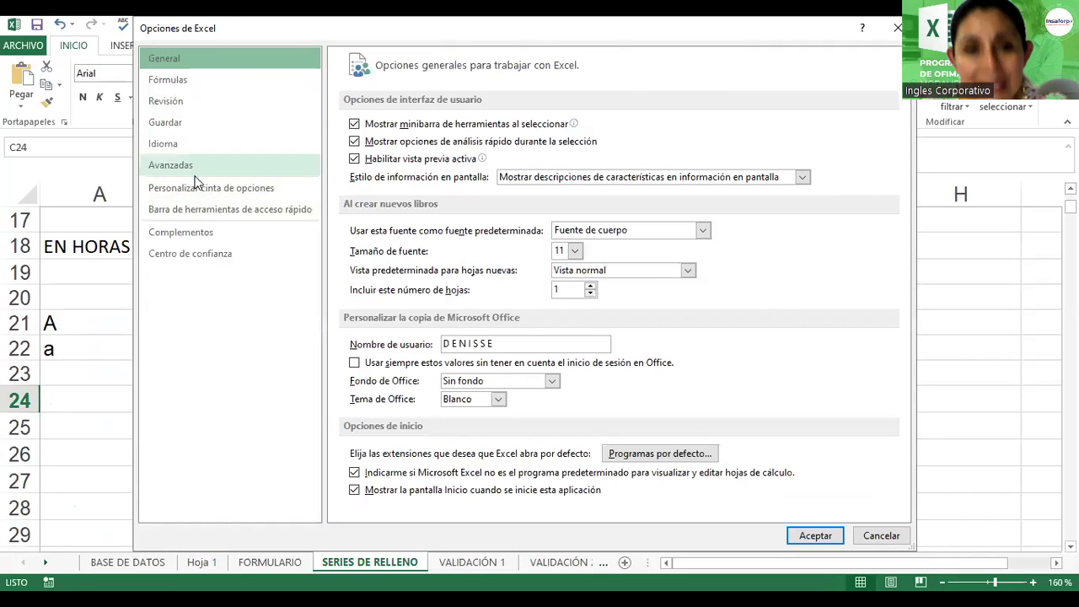
click(193, 169)
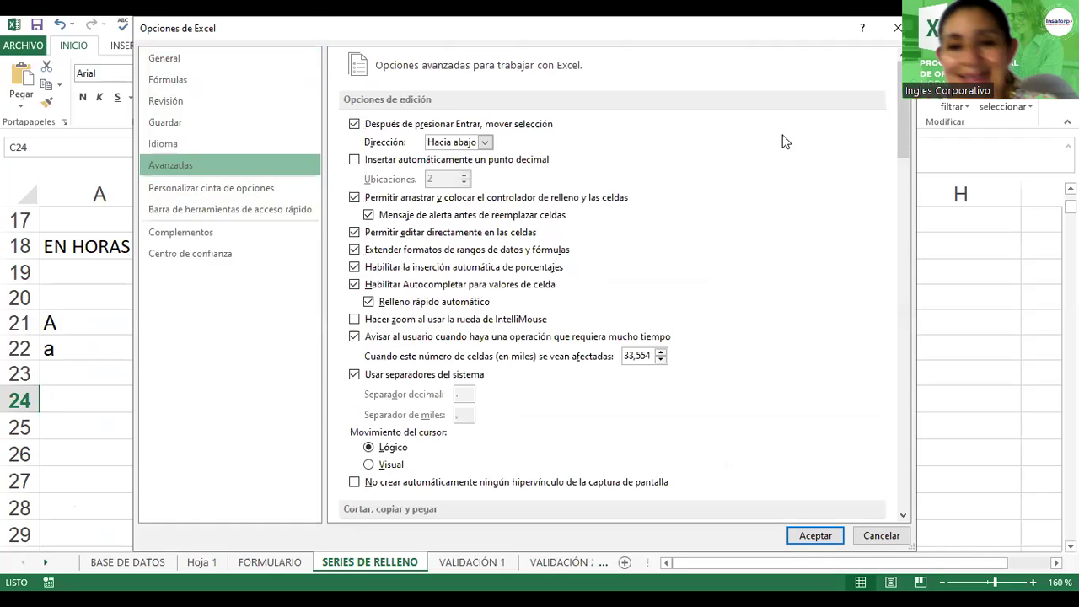
scroll(713, 290, down, 1)
scroll(712, 290, down, 4)
scroll(713, 290, down, 3)
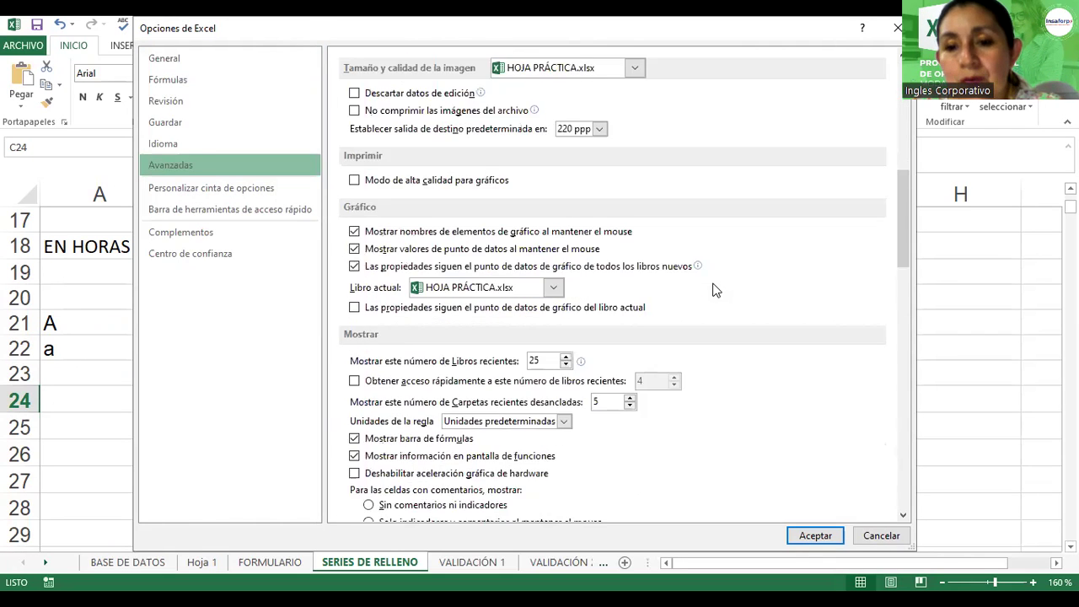
scroll(713, 290, down, 4)
scroll(713, 291, down, 5)
scroll(713, 290, down, 3)
scroll(714, 289, up, 1)
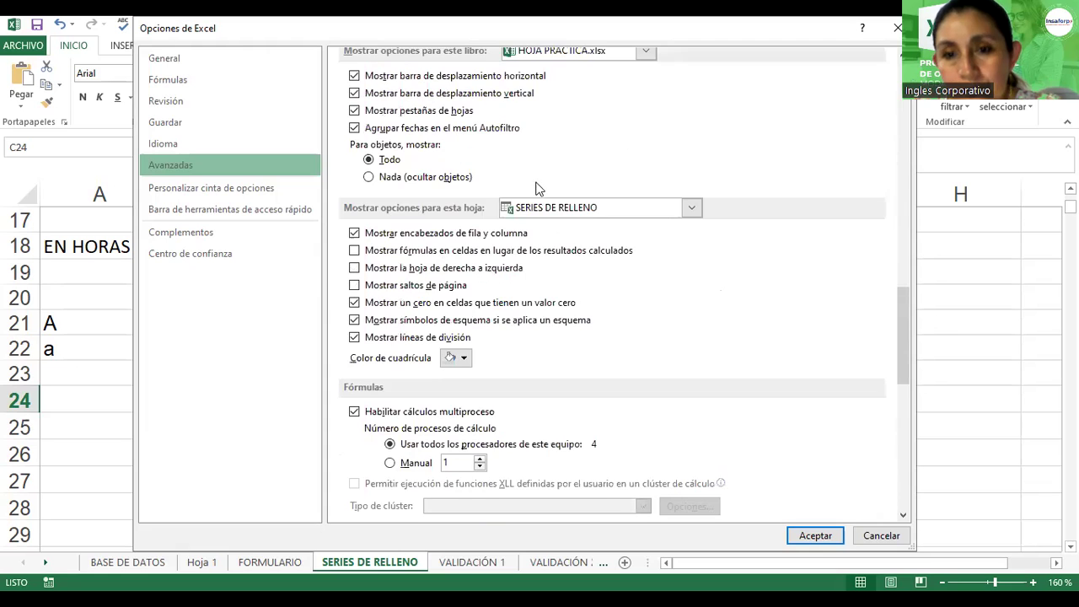
scroll(579, 233, down, 2)
scroll(578, 232, down, 5)
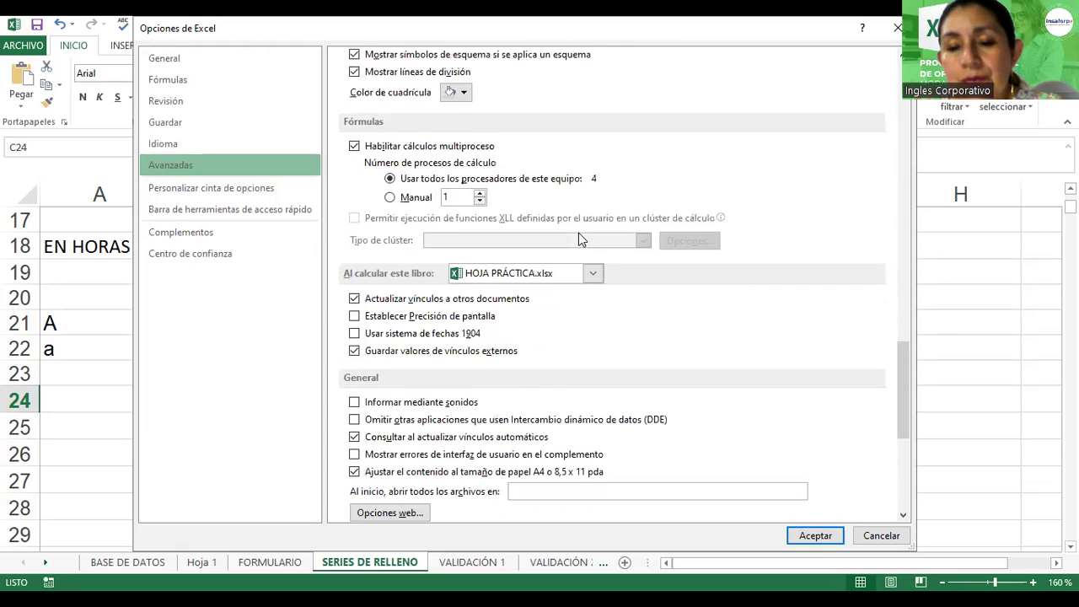
scroll(579, 233, down, 5)
scroll(578, 233, down, 2)
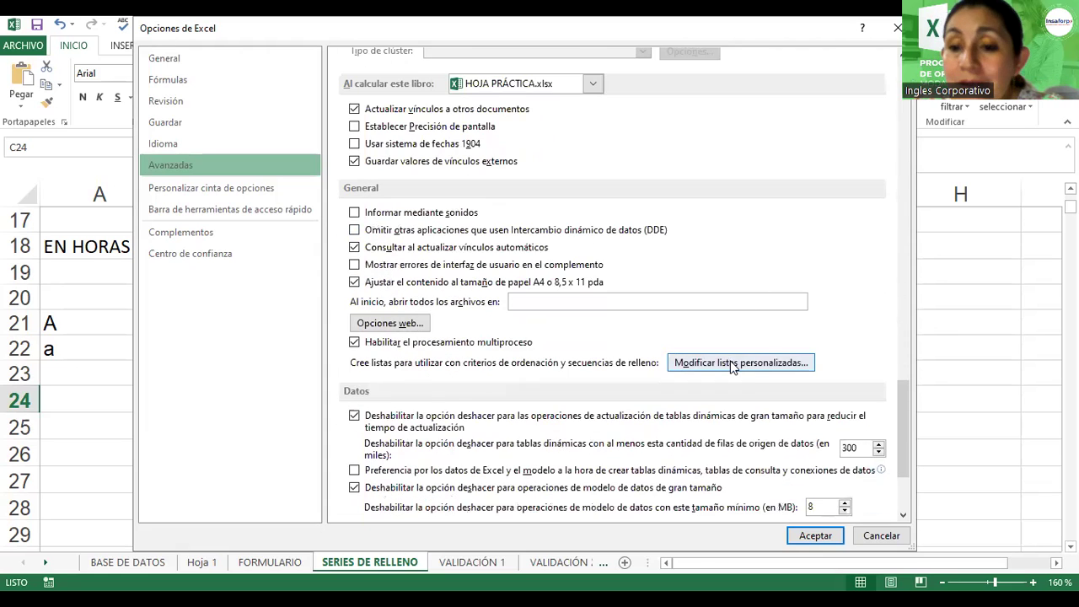
scroll(732, 365, down, 1)
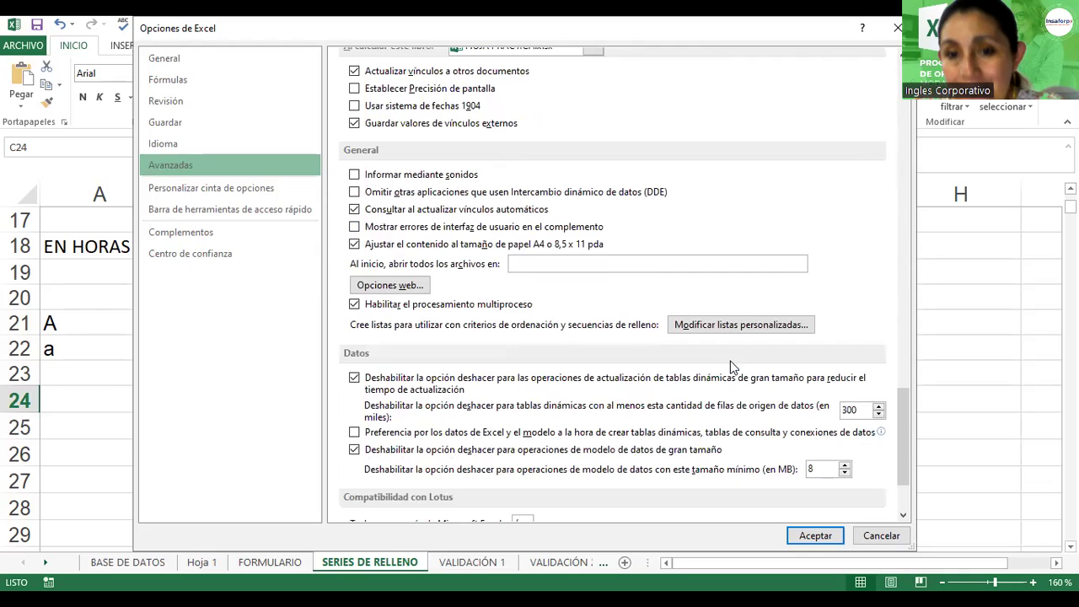
Enter the lowercase letters a to z, including ñ, one per line, and add them as a custom list.
click(713, 327)
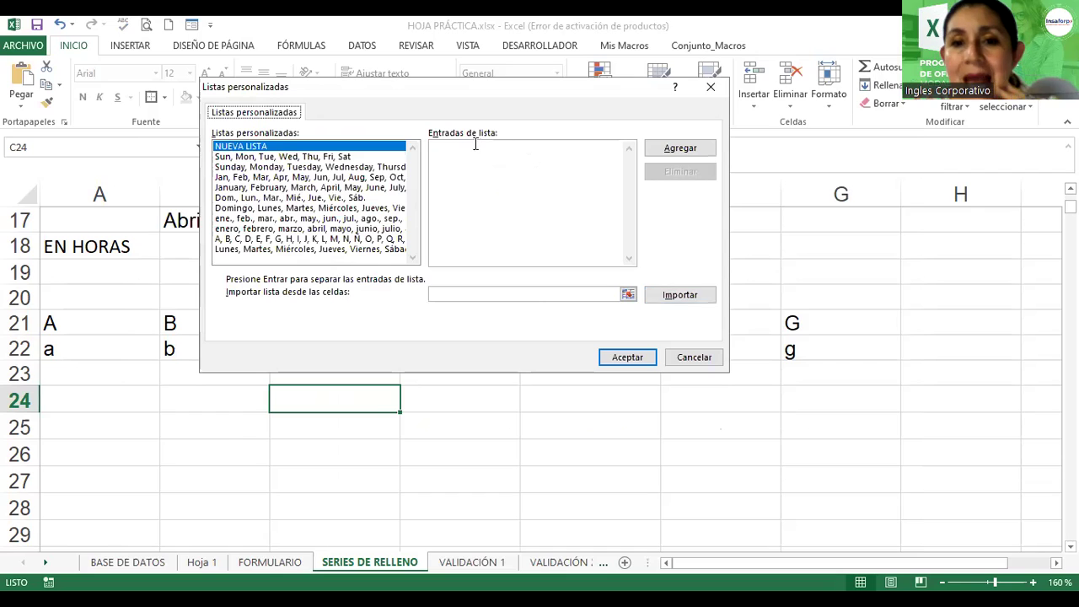
click(469, 150)
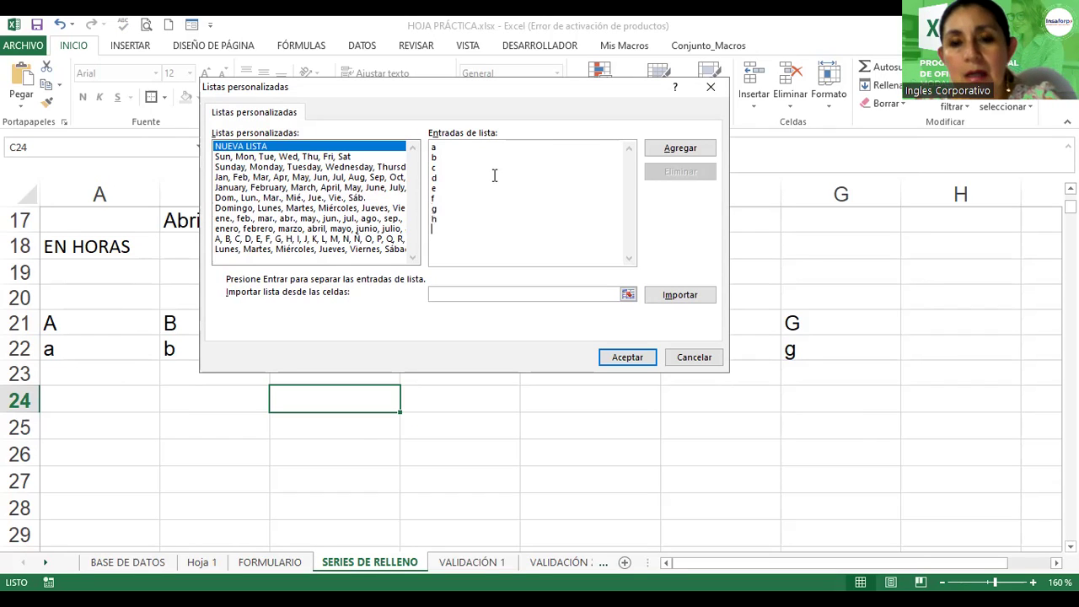
text(k)
key(Return)
text(m)
key(Return)
text(n)
key(Return)
text(ñ)
key(Return)
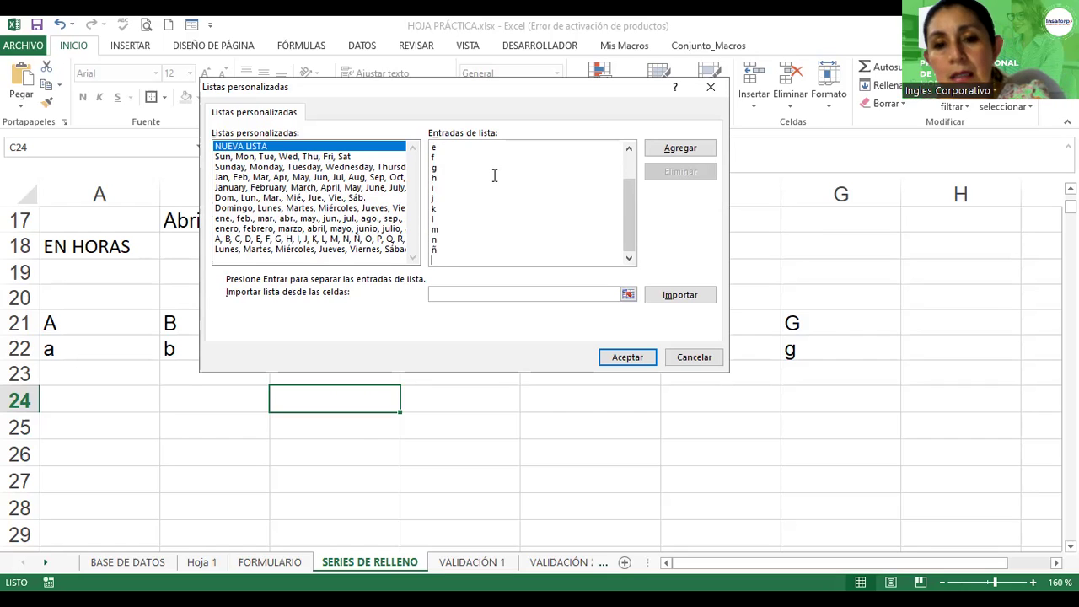
text(o)
key(Return)
text(p)
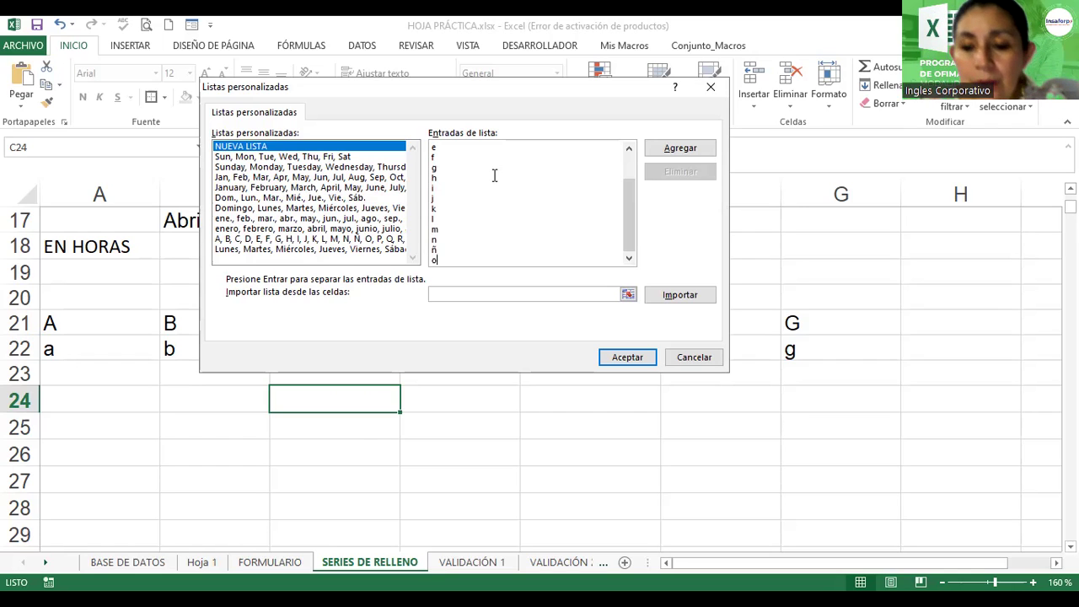
key(Return)
key(Return)
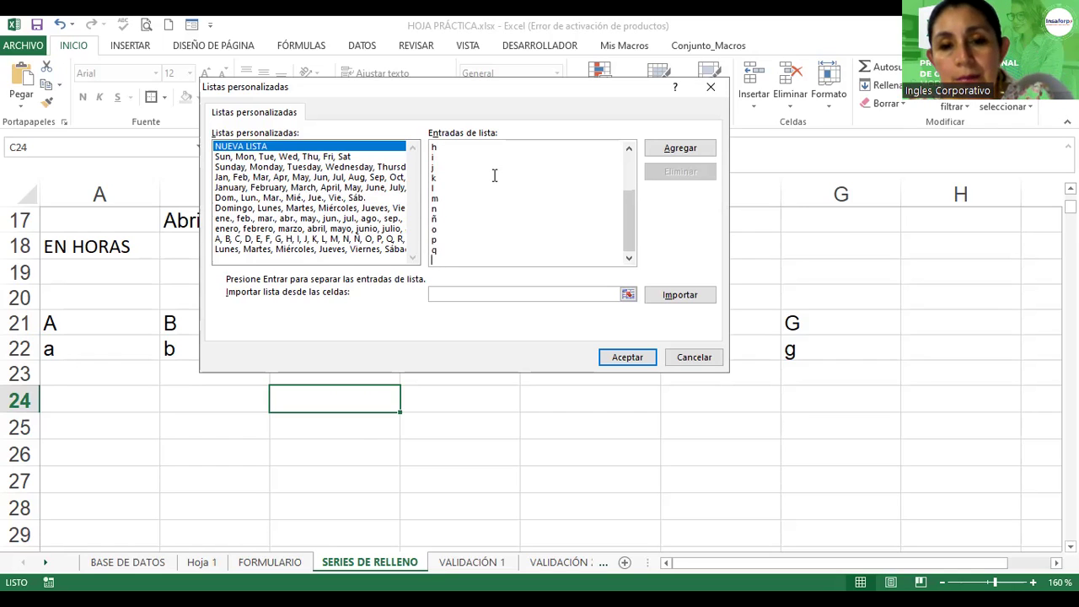
text(r)
key(Return)
text(s)
key(Return)
text(t)
key(Return)
text(u)
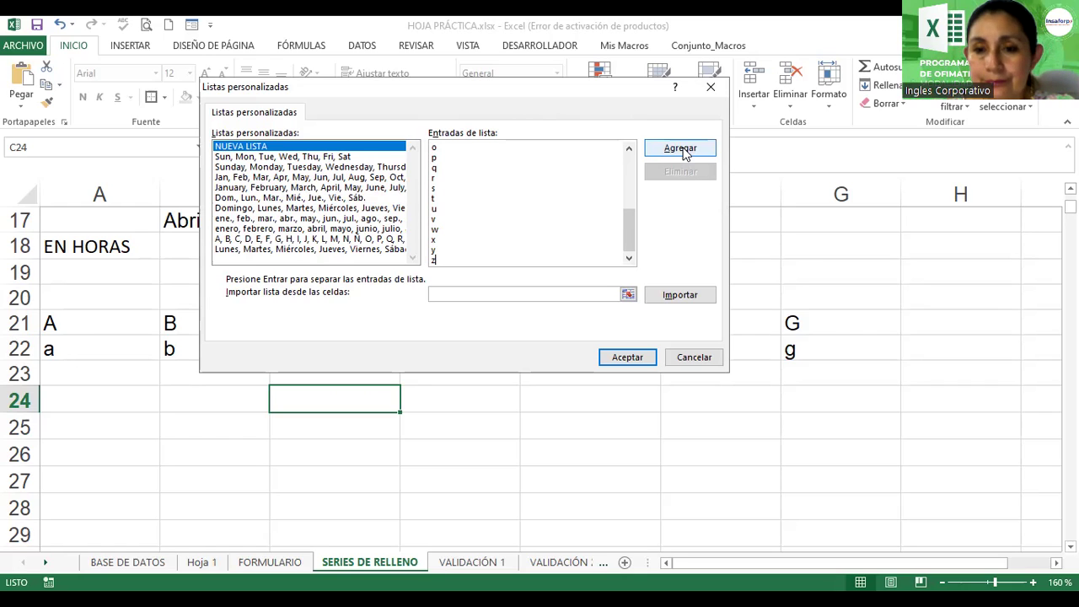
click(685, 150)
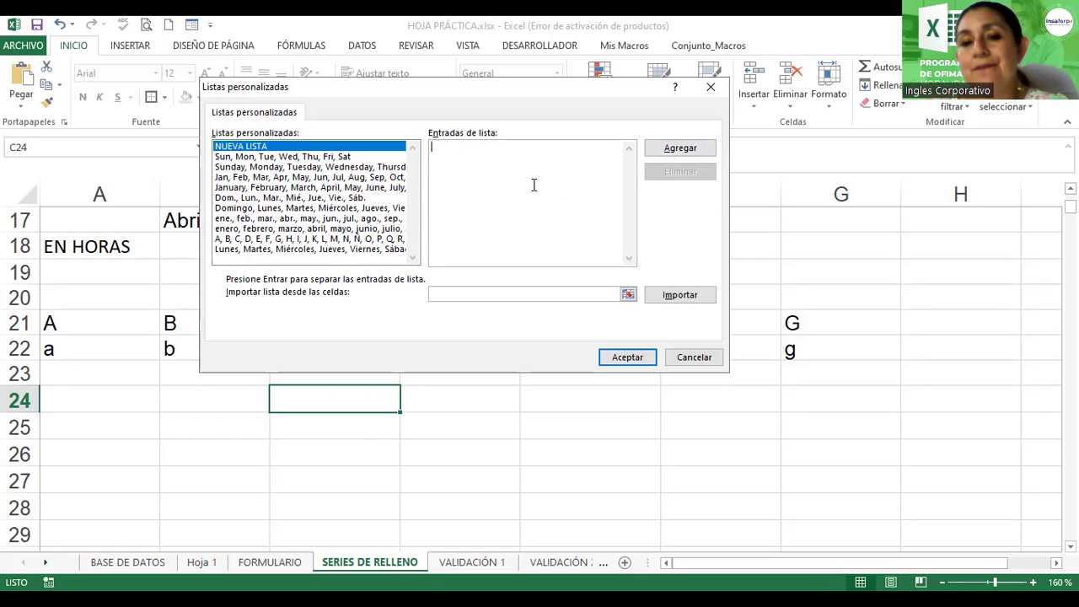
Browse the saved custom lists: uppercase letters, Spanish month names and Sun–Sat weekdays.
click(272, 238)
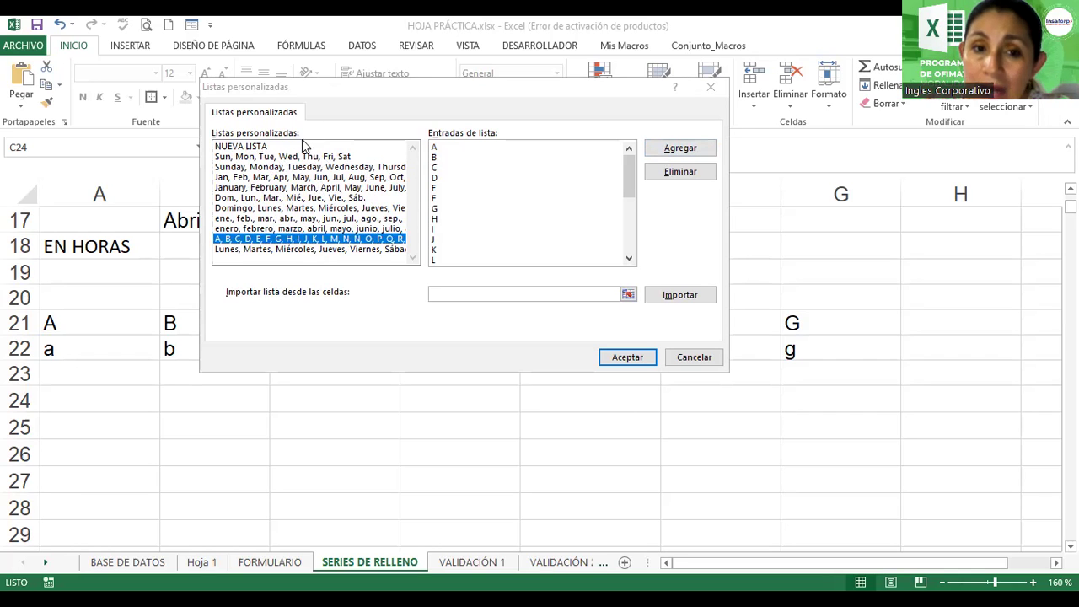
drag(314, 167, 310, 239)
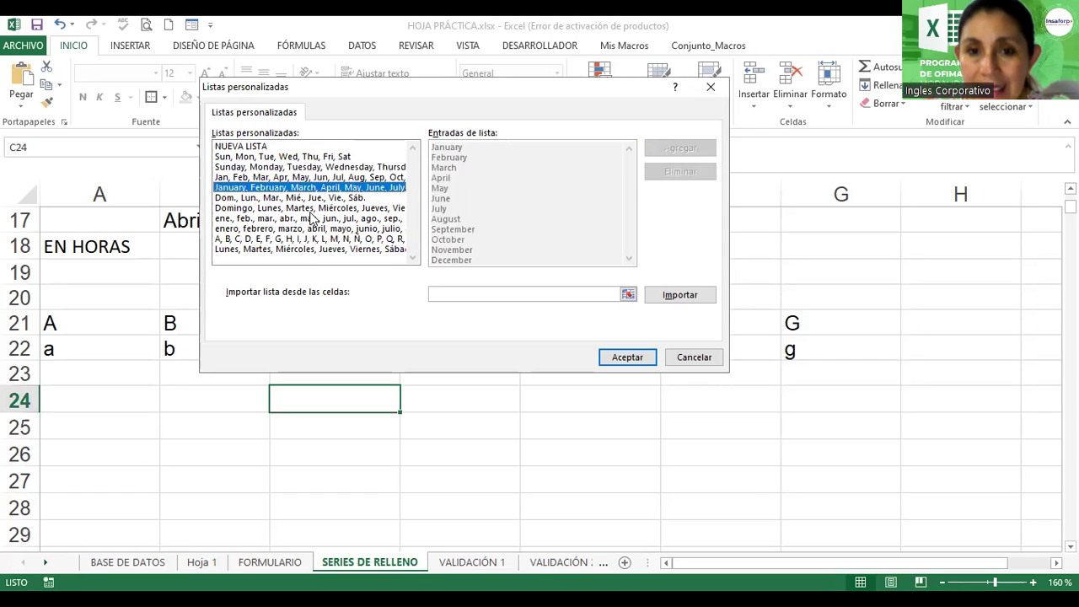
click(309, 233)
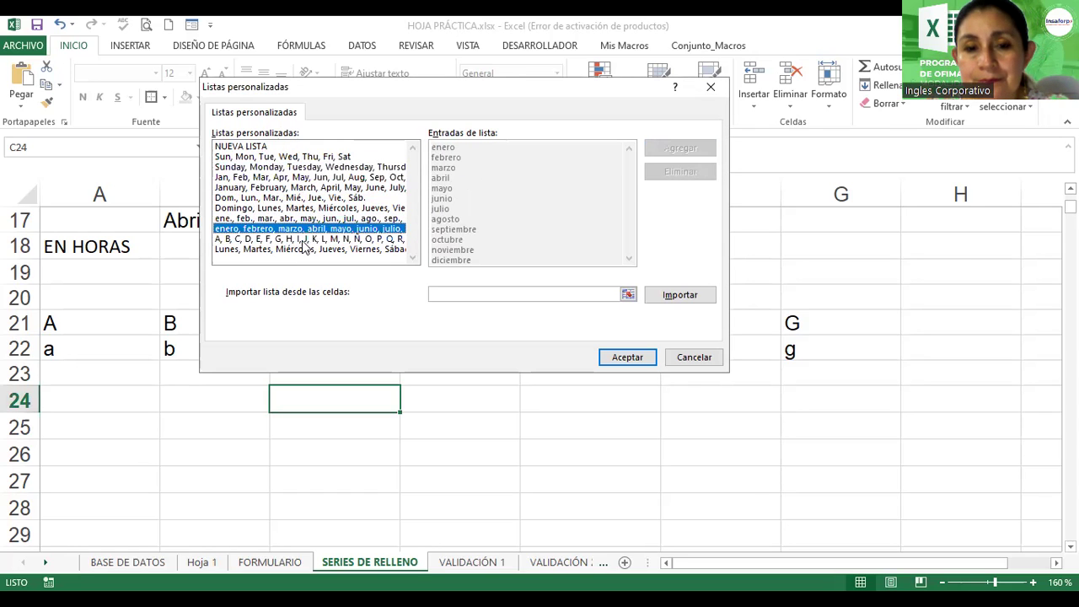
click(305, 242)
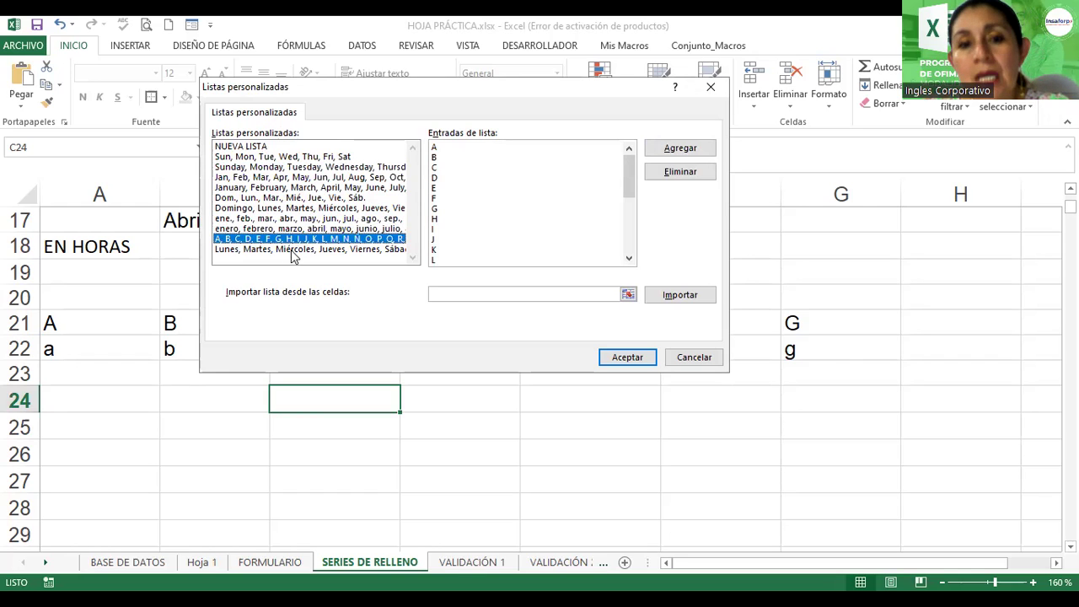
click(275, 228)
click(273, 199)
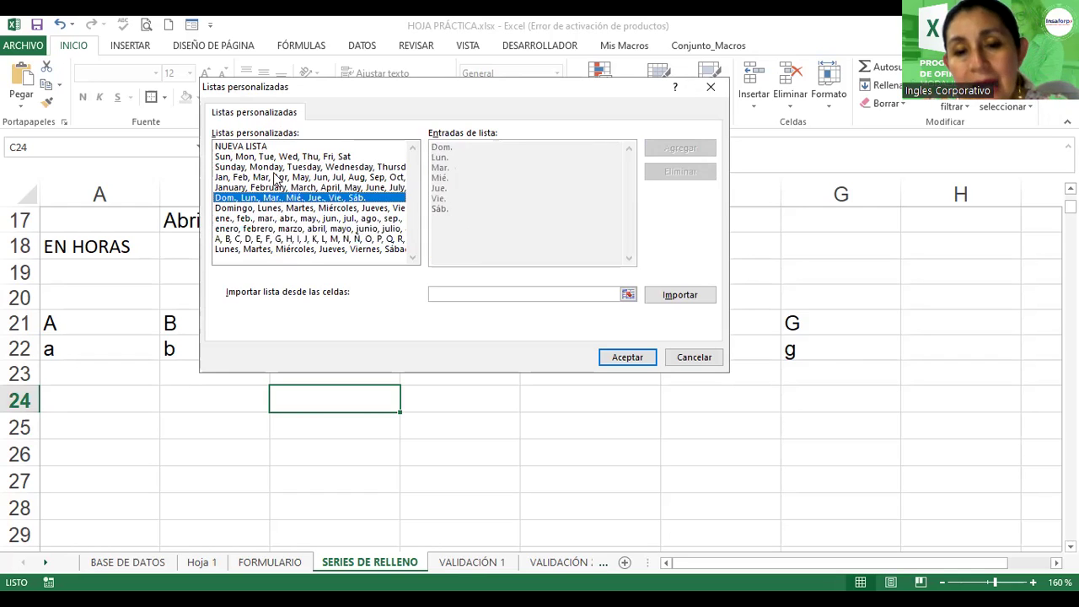
click(277, 177)
click(275, 156)
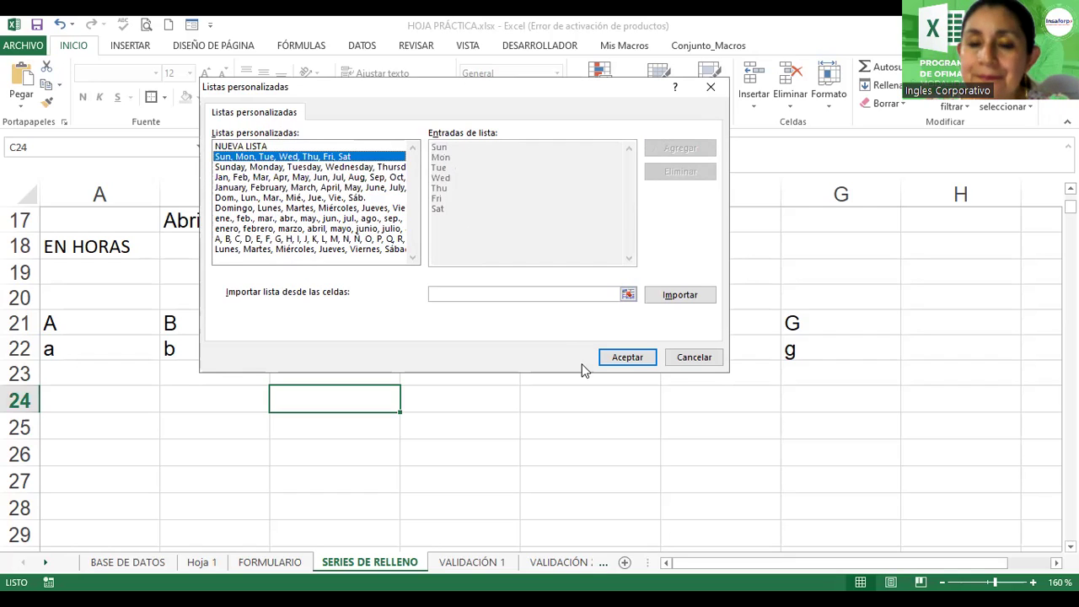
click(370, 229)
click(367, 239)
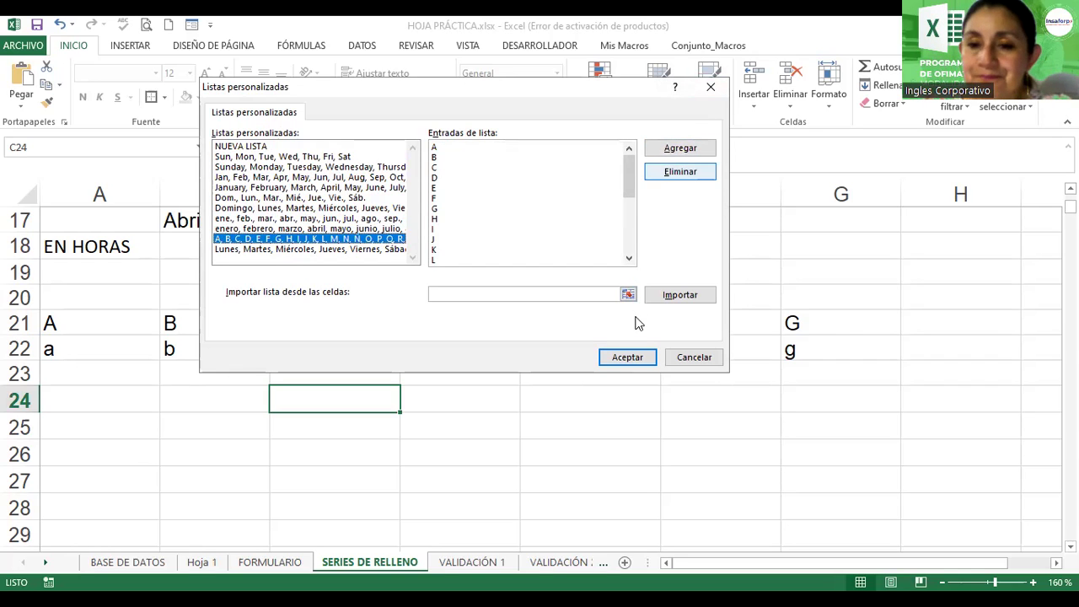
Close Listas personalizadas and Opciones de Excel with Aceptar, then select cell A21.
click(628, 358)
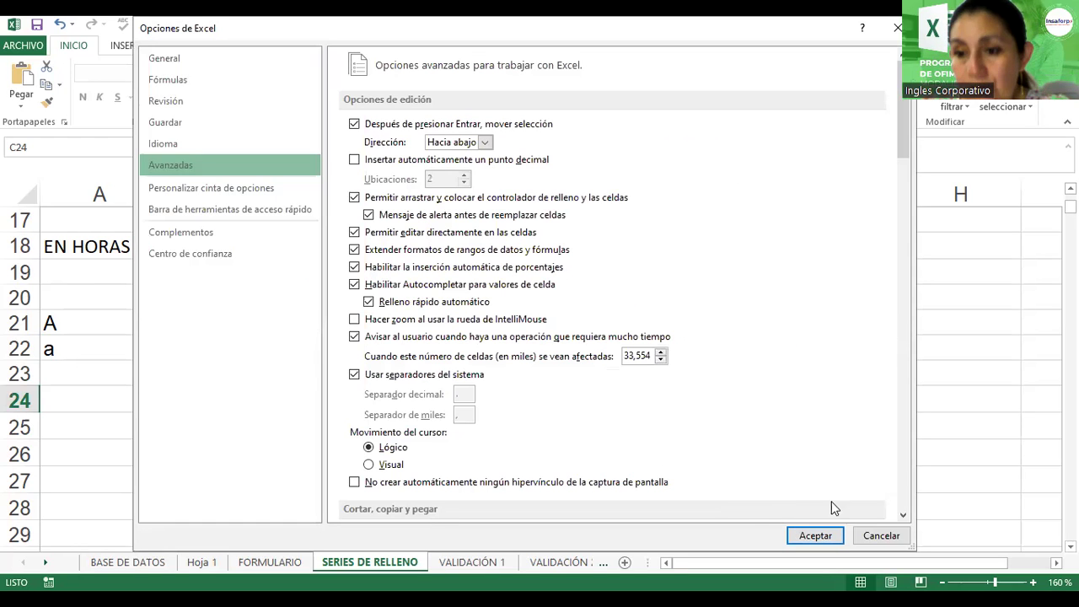
click(824, 530)
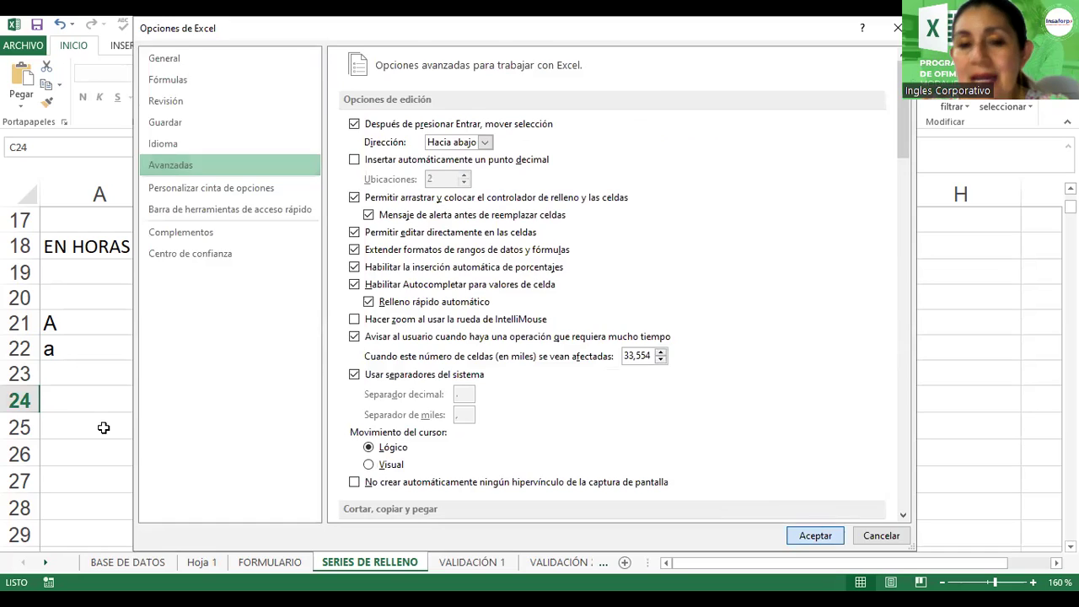
click(73, 328)
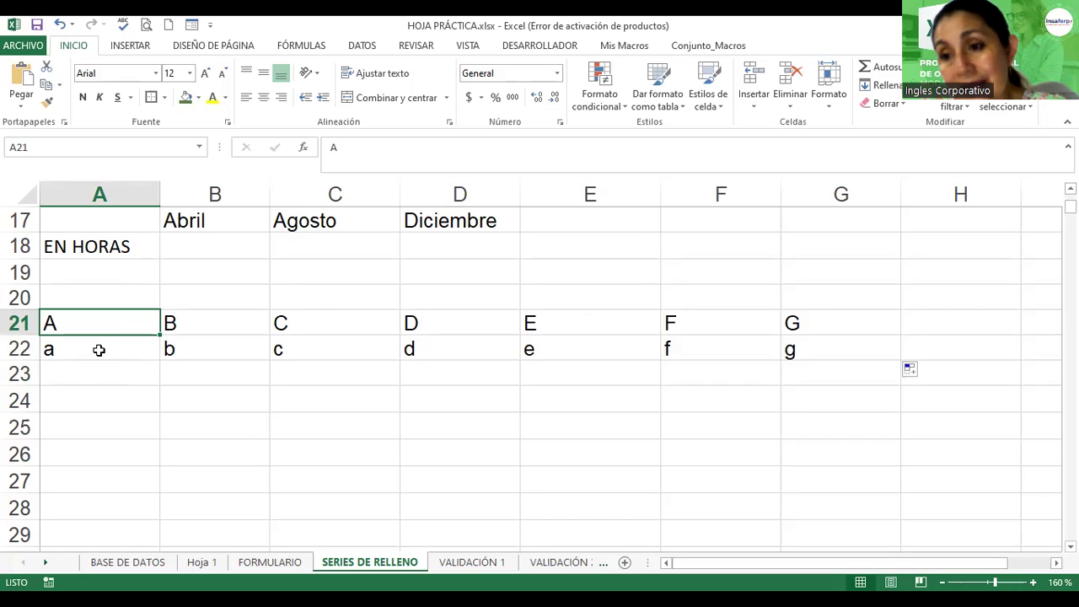
click(98, 350)
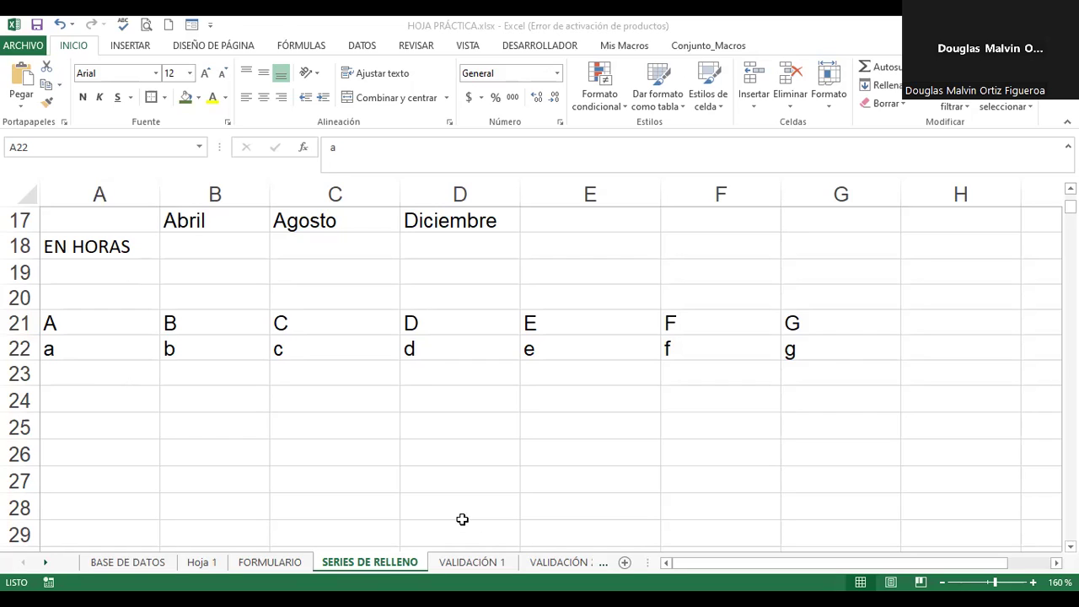
click(27, 47)
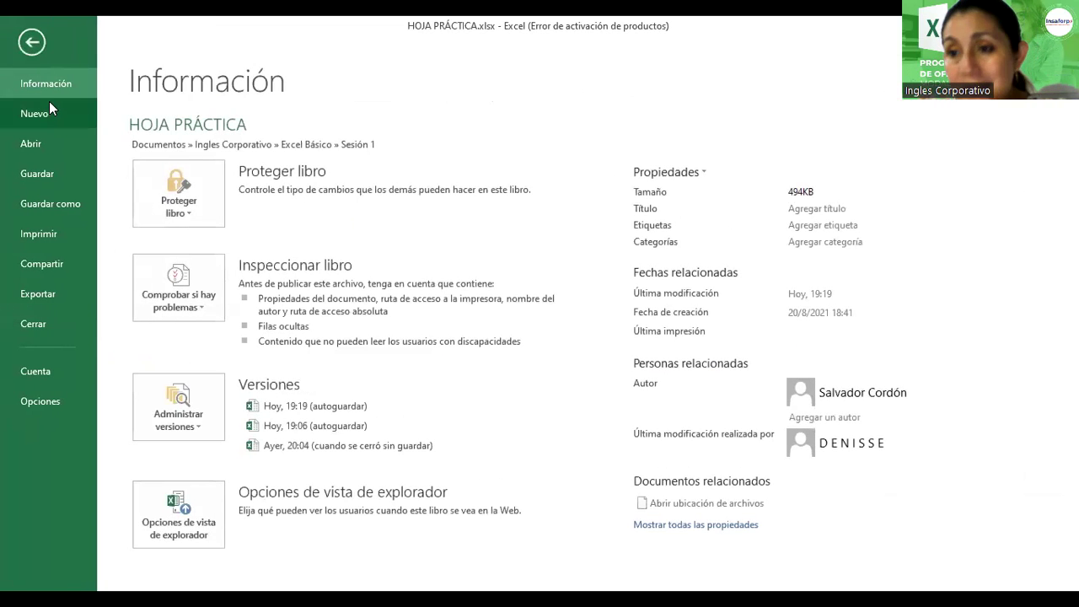
click(32, 42)
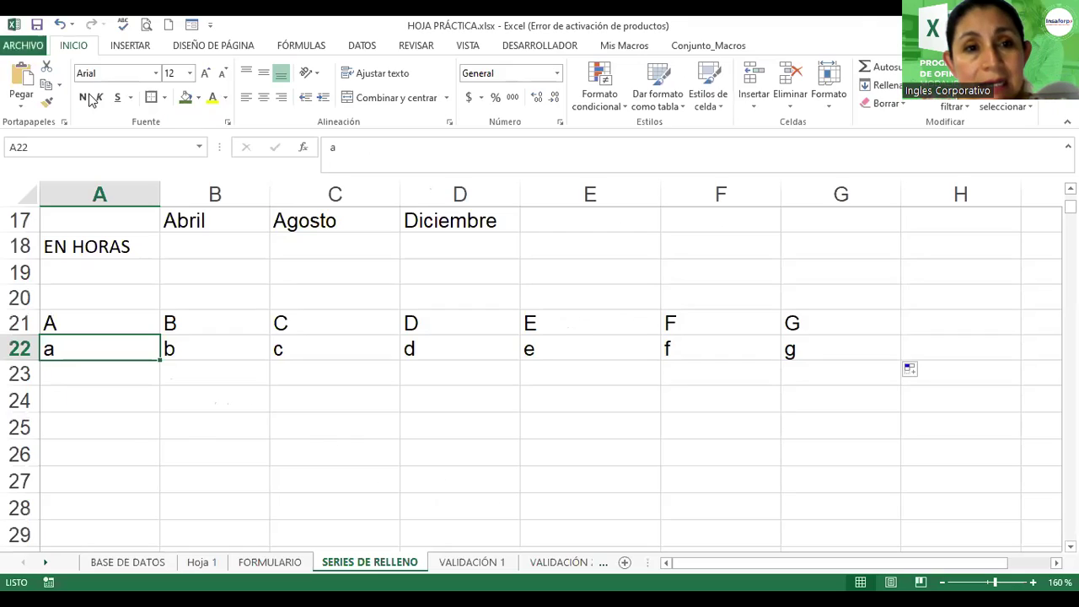
click(26, 49)
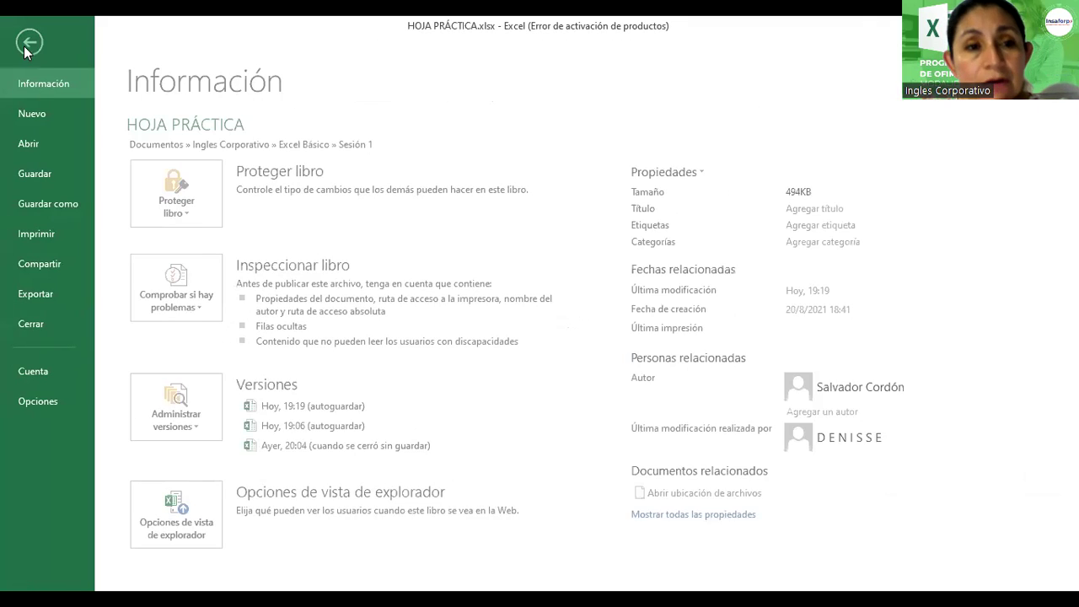
click(43, 401)
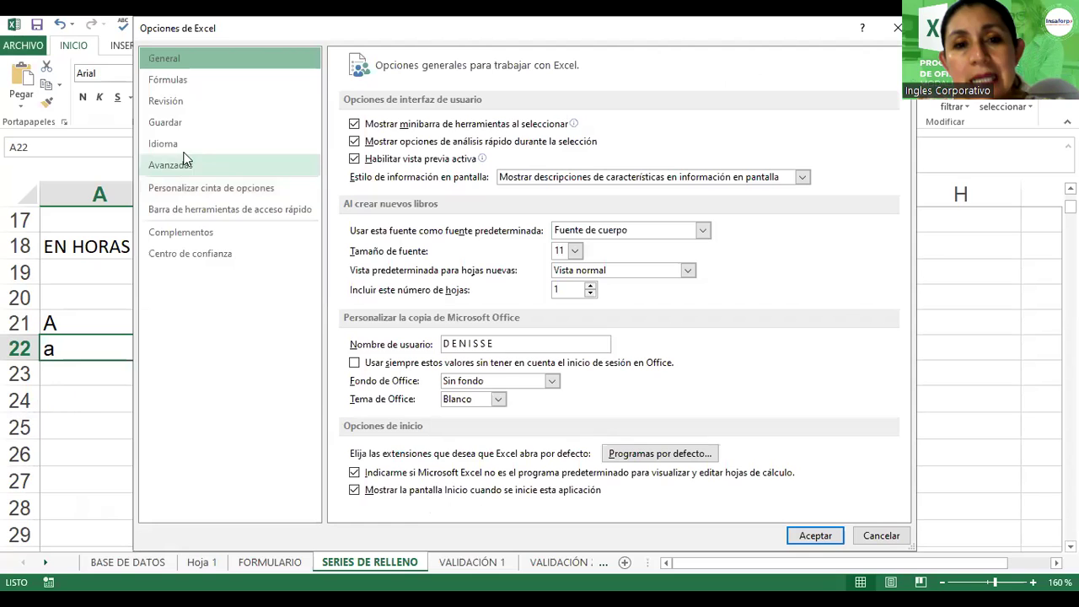
click(181, 167)
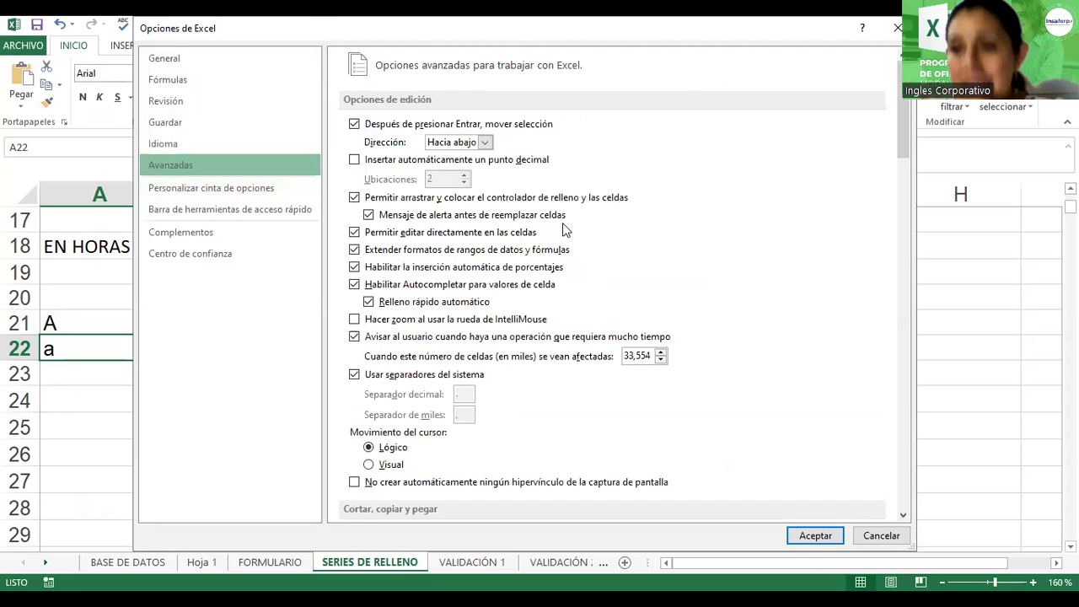
scroll(663, 283, down, 3)
scroll(663, 283, down, 5)
scroll(663, 284, down, 5)
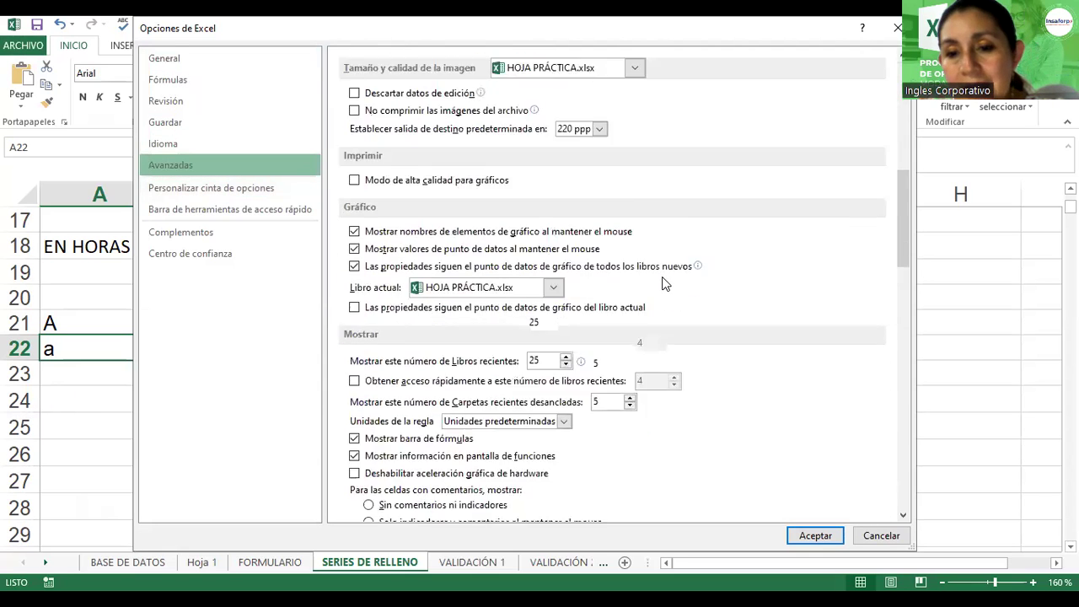
scroll(663, 284, down, 7)
scroll(662, 283, down, 4)
scroll(662, 283, down, 7)
scroll(662, 284, down, 3)
scroll(663, 284, up, 3)
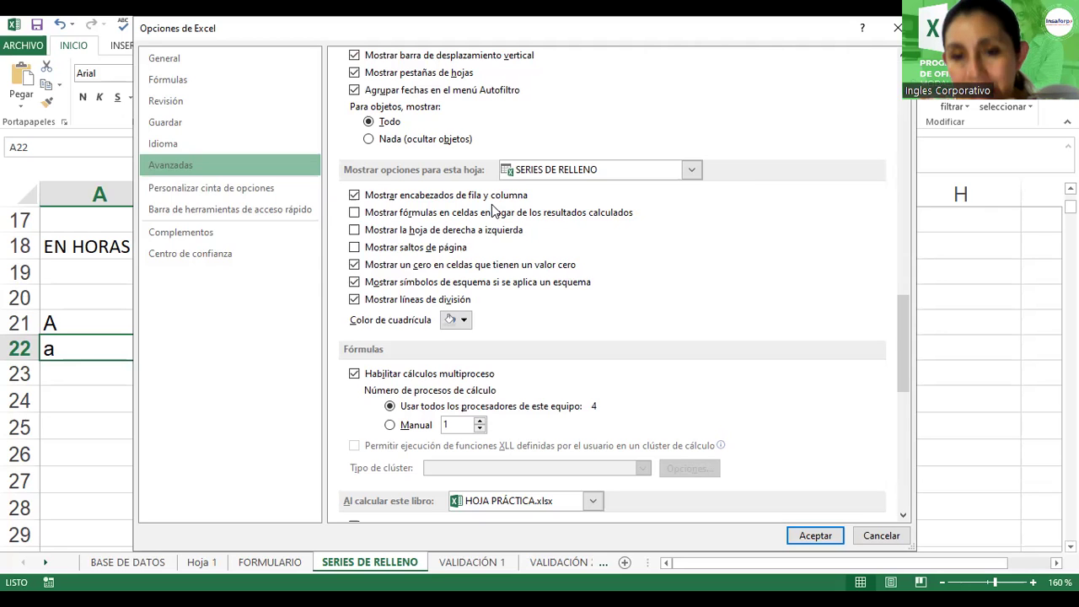
scroll(580, 358, down, 3)
scroll(581, 358, down, 4)
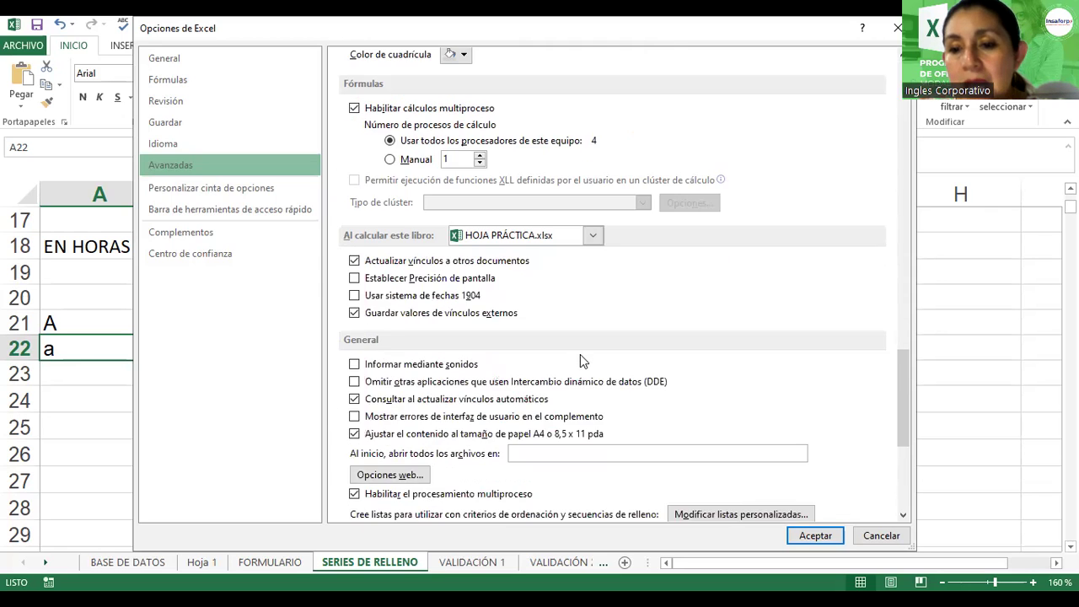
scroll(580, 358, down, 3)
scroll(580, 357, down, 2)
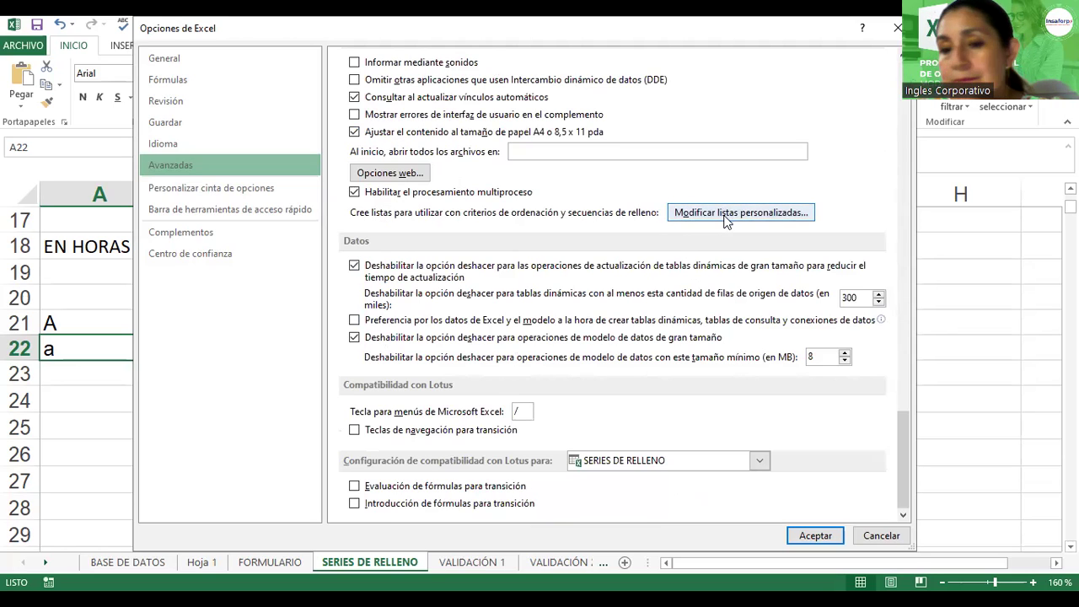
click(727, 215)
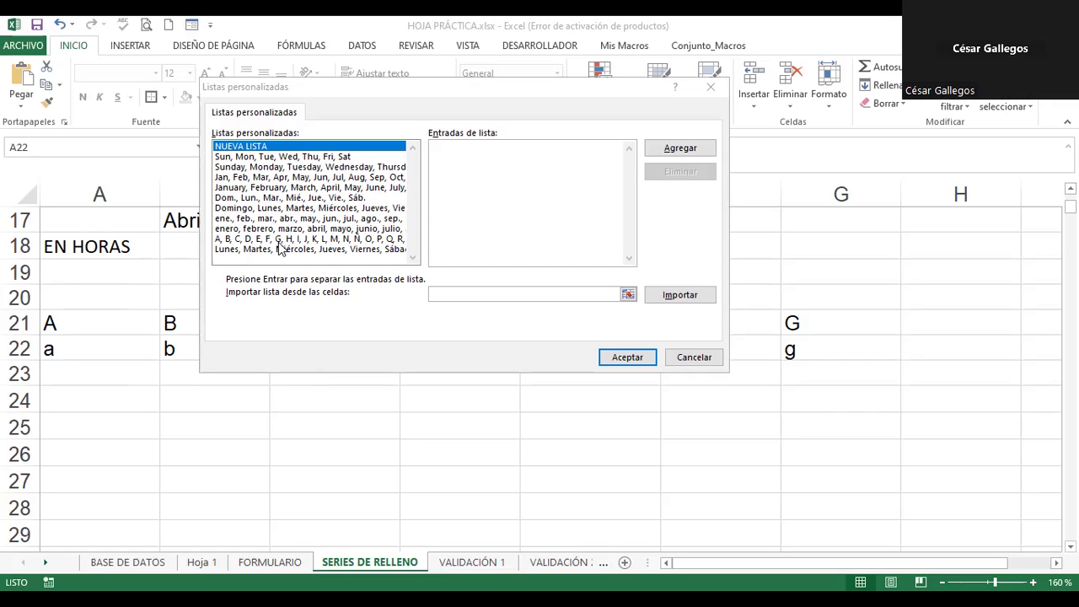
click(616, 358)
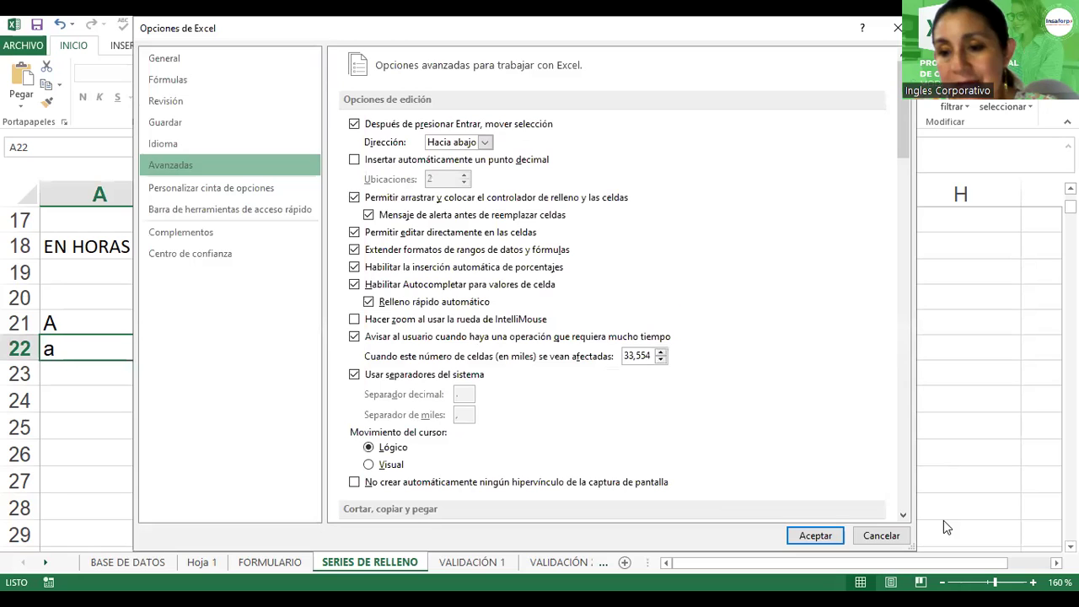
key(Return)
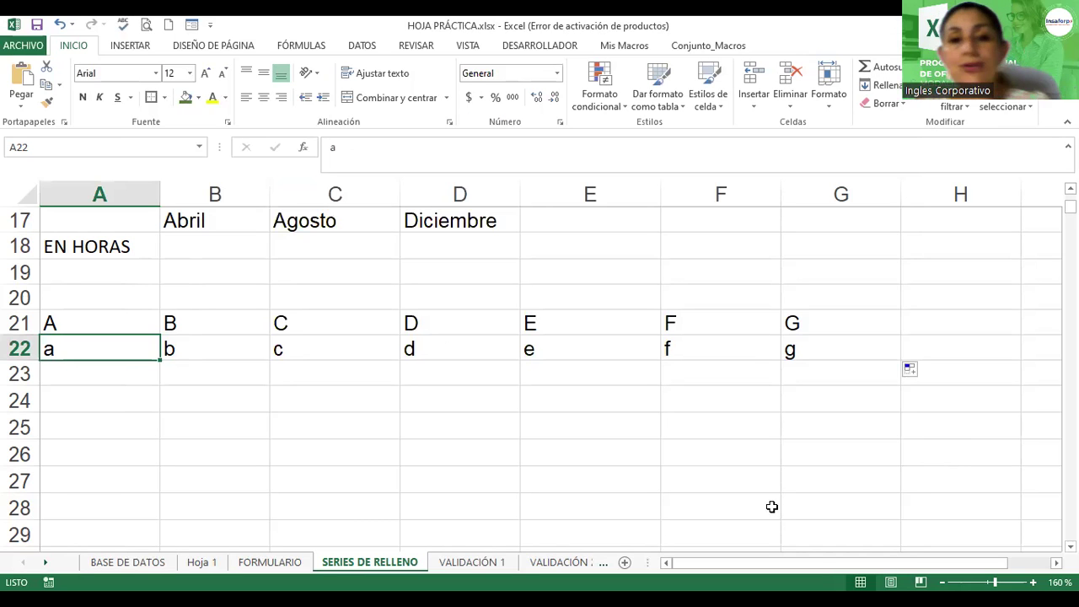
Extend the lowercase letter series from A22 down to f in A27.
drag(157, 363, 163, 483)
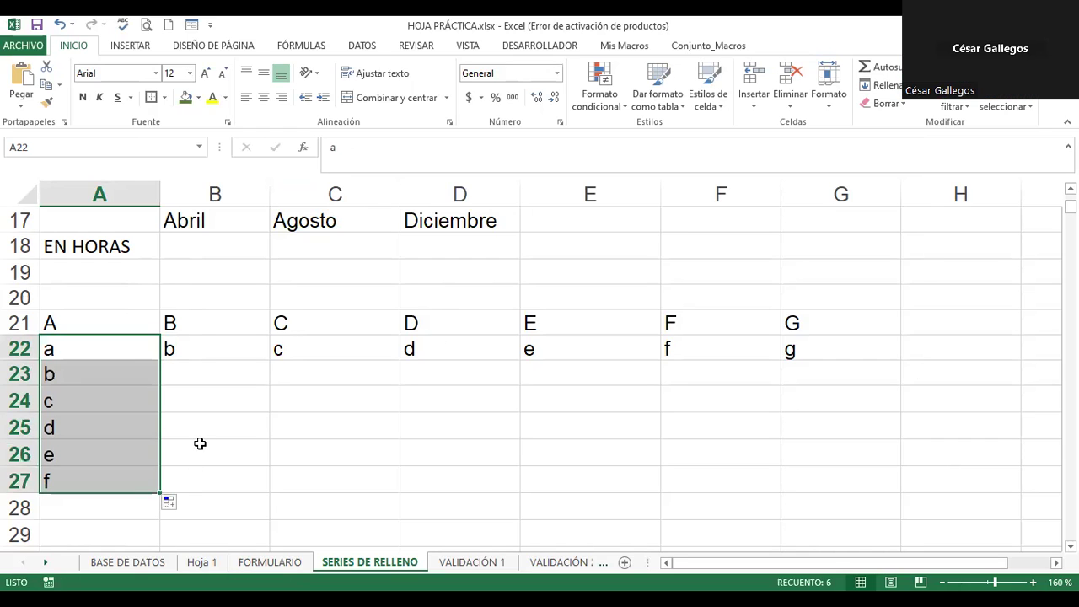
click(292, 329)
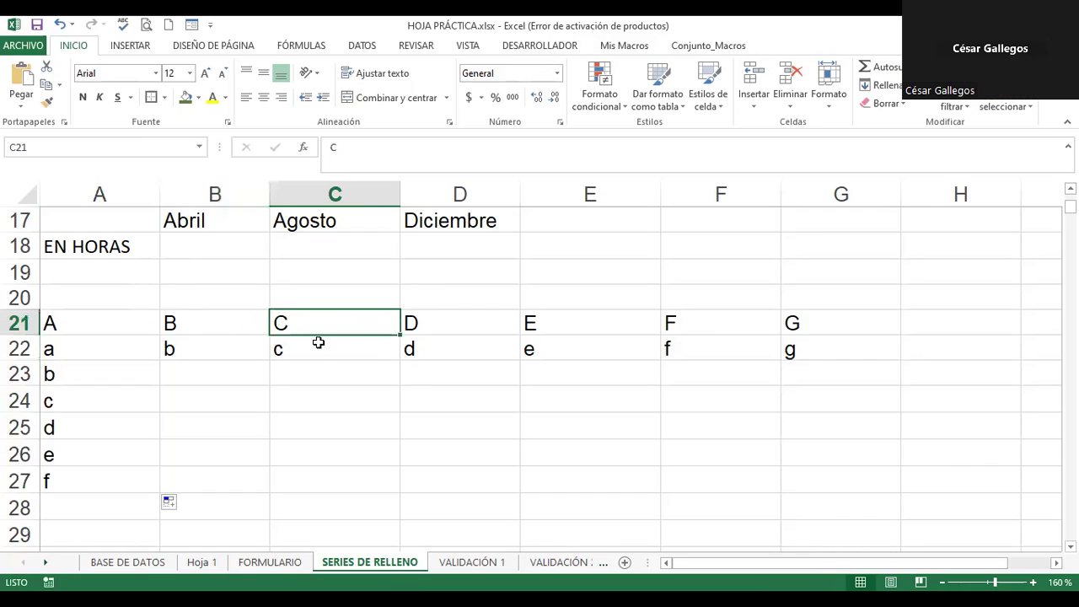
ctrl+scroll(318, 342, down, 2)
scroll(319, 342, up, 4)
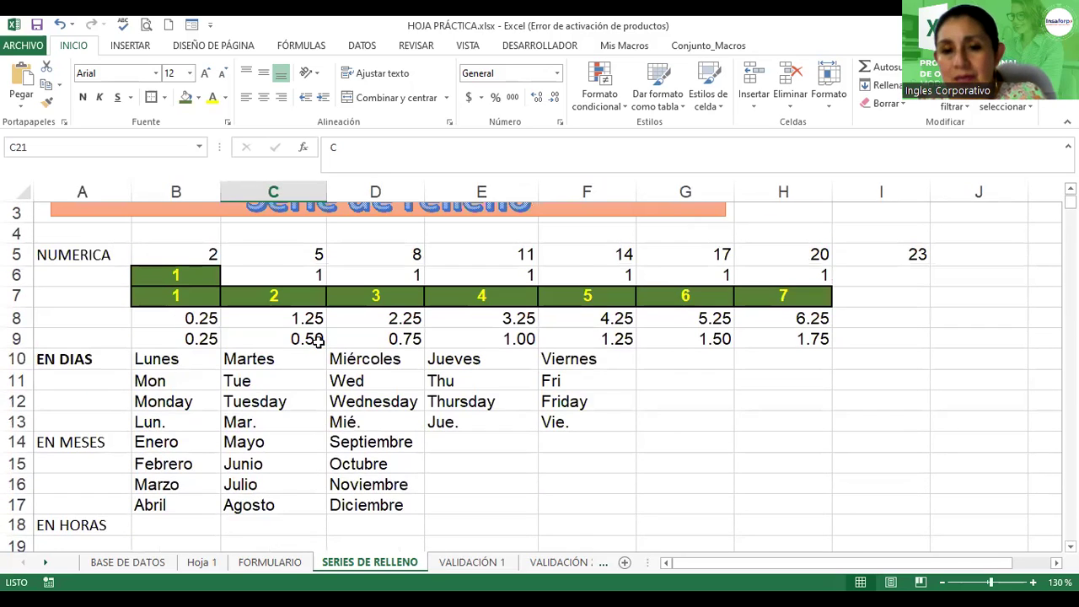
ctrl+scroll(319, 341, down, 1)
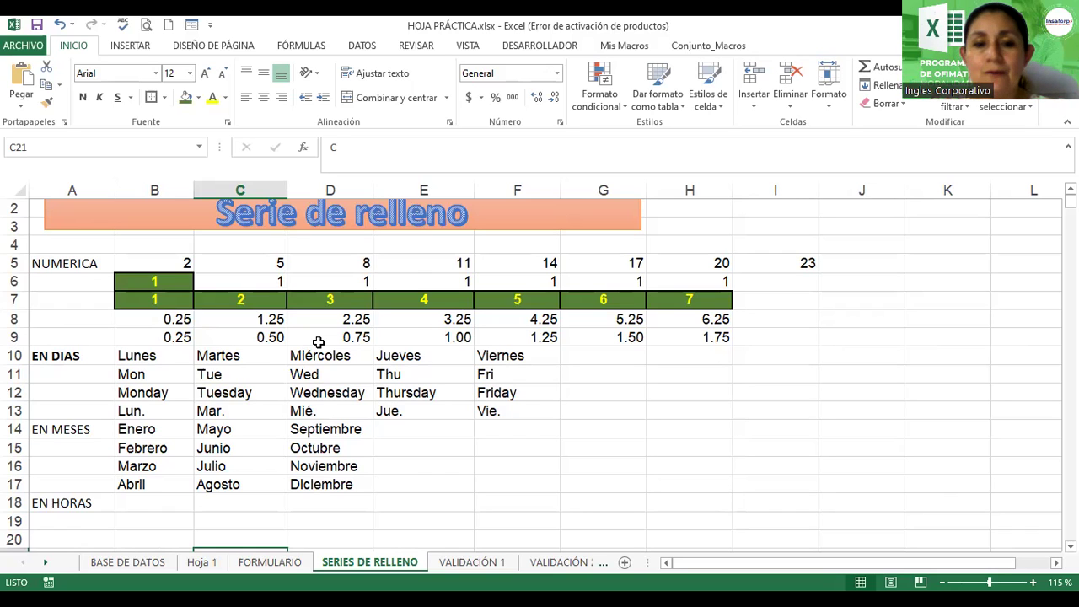
scroll(189, 262, down, 5)
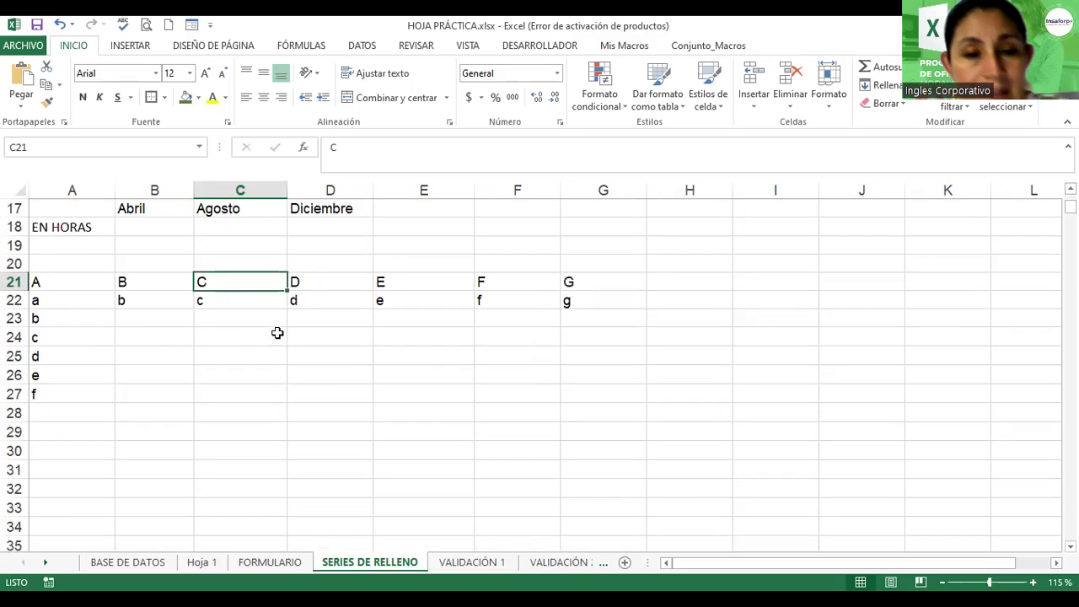
Select cell B18 in the EN HORAS row for a time entry.
click(154, 225)
scroll(224, 273, up, 2)
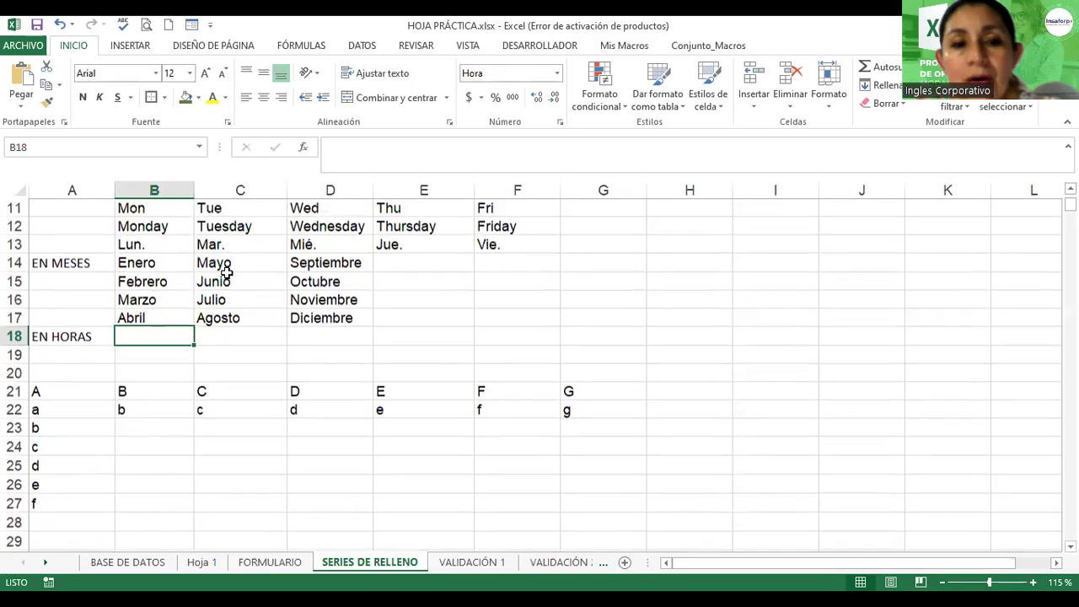
scroll(222, 301, up, 2)
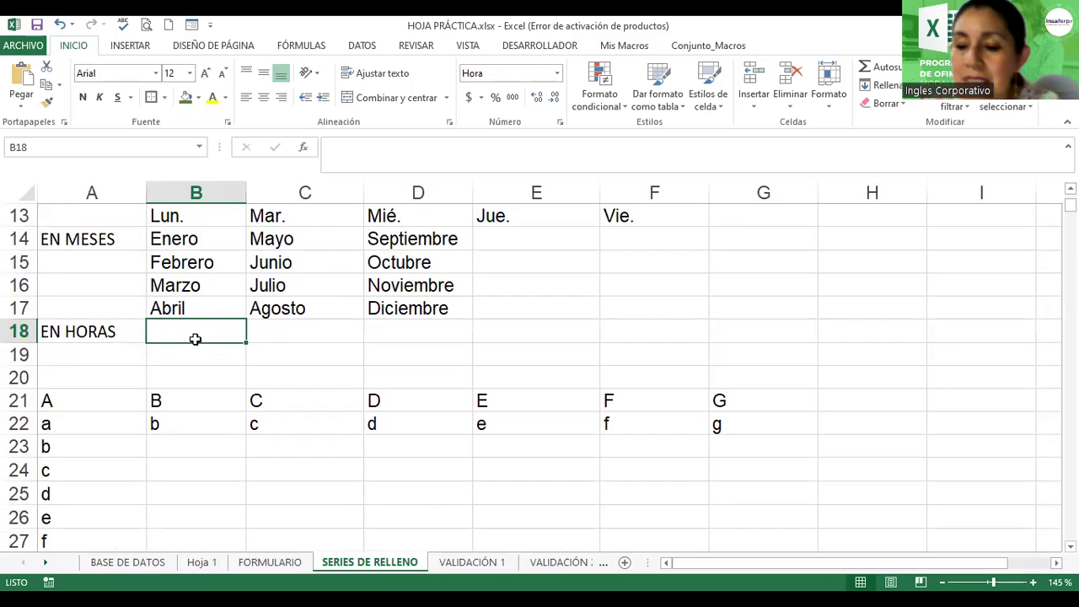
Enter 2:00 in B18 and fill hourly times across to 08:00:00 in H18.
text(:)
text(2:)
text(00)
key(Return)
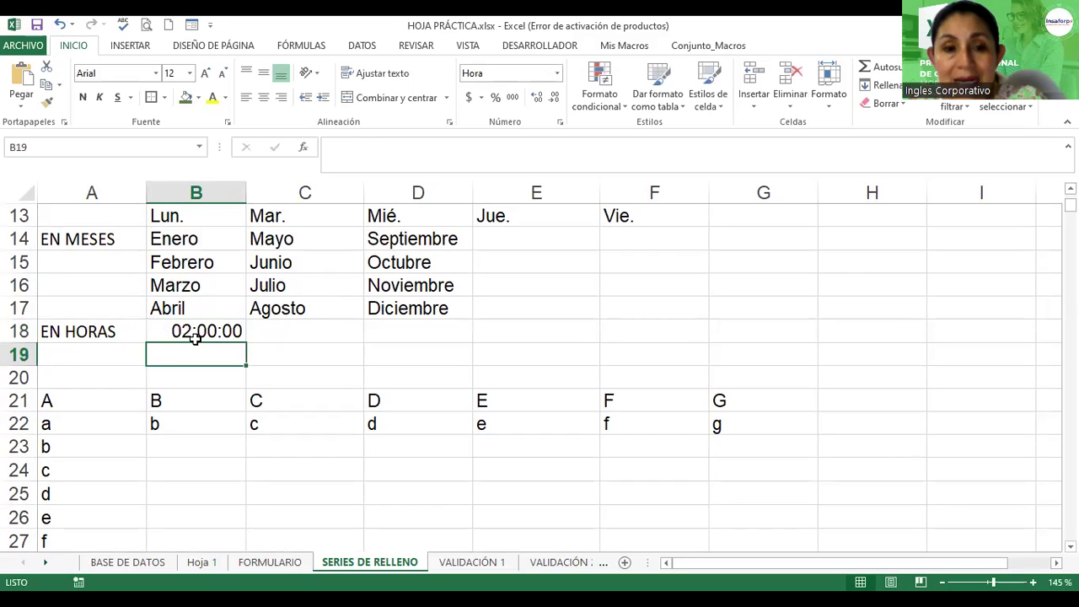
click(196, 334)
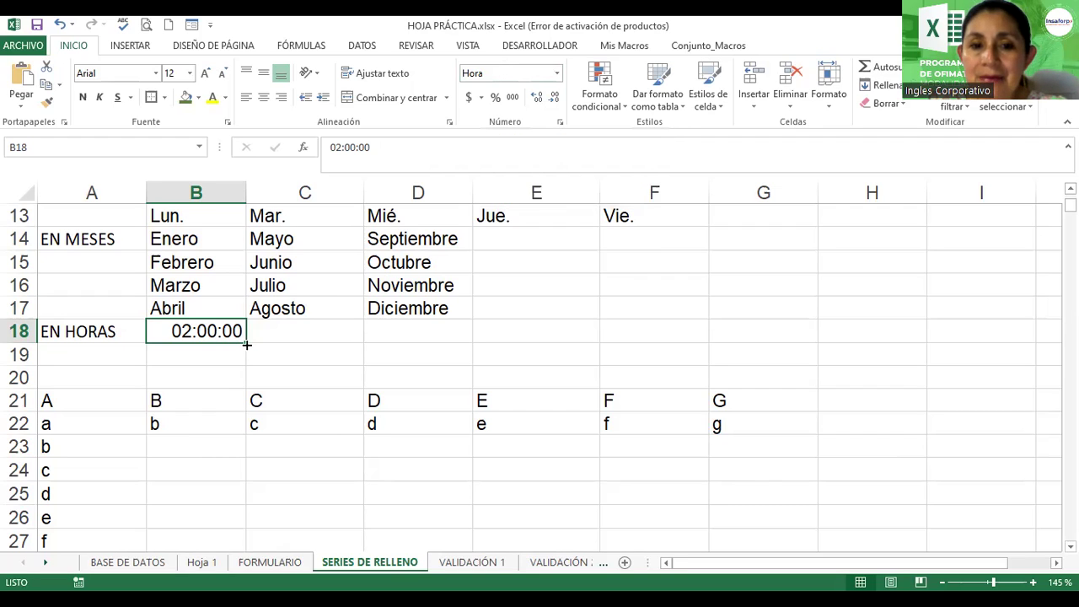
drag(248, 344, 368, 340)
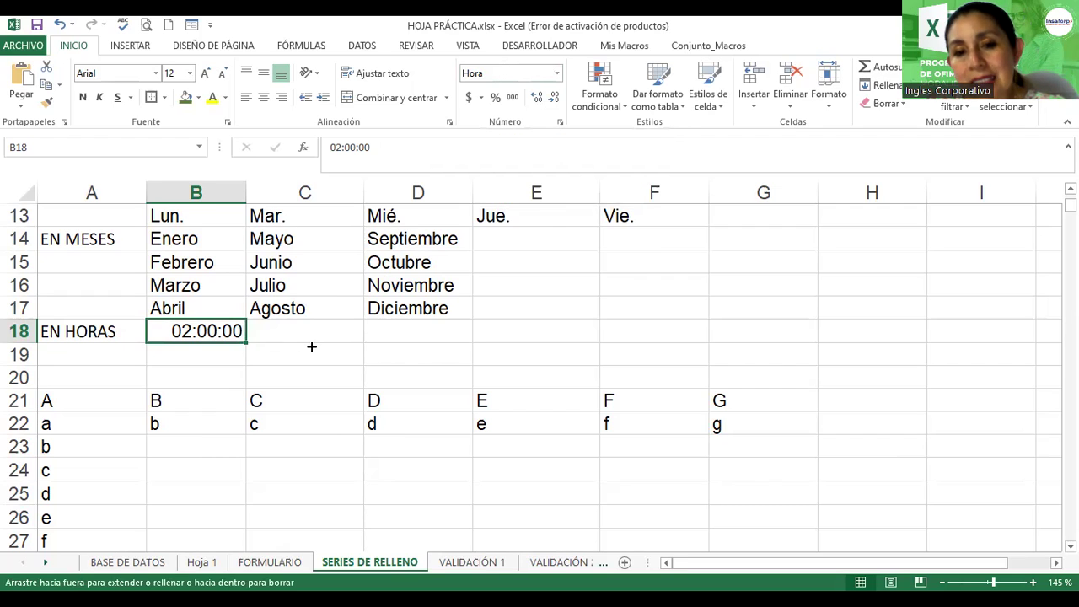
mouse_move(368, 340)
mouse_down()
mouse_move(662, 328)
mouse_move(880, 334)
mouse_up()
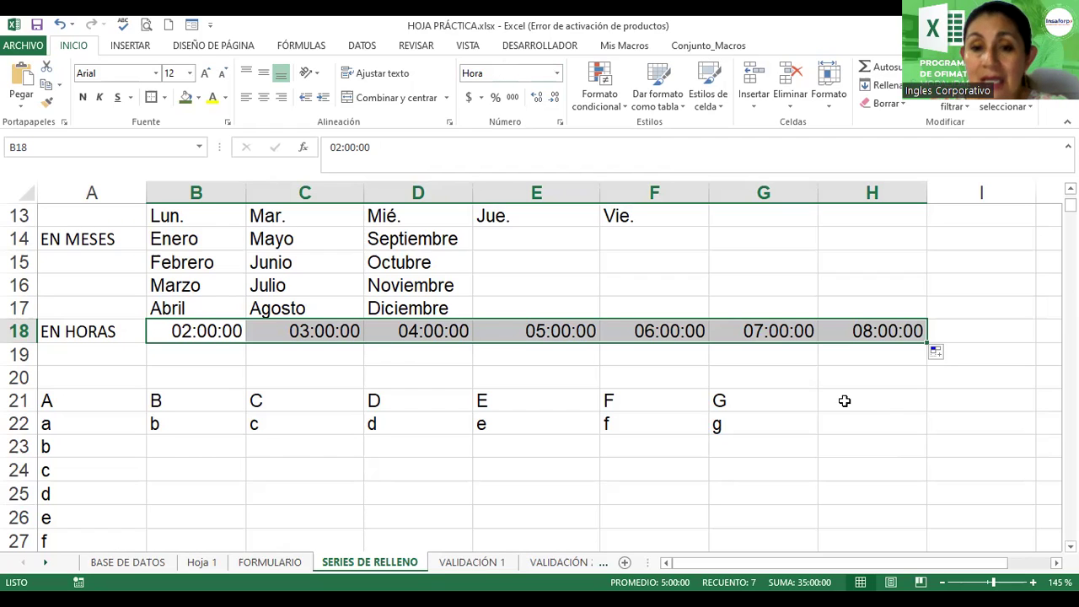
Enter 3:15 in B19 and fill hourly times across to 09:15:00 in H19.
click(221, 354)
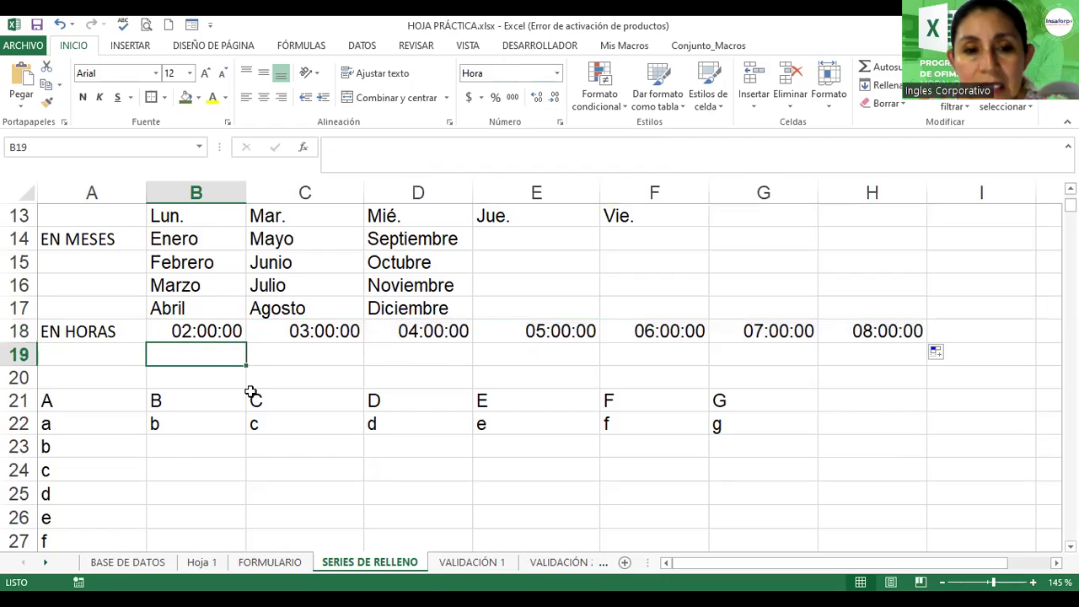
text(3)
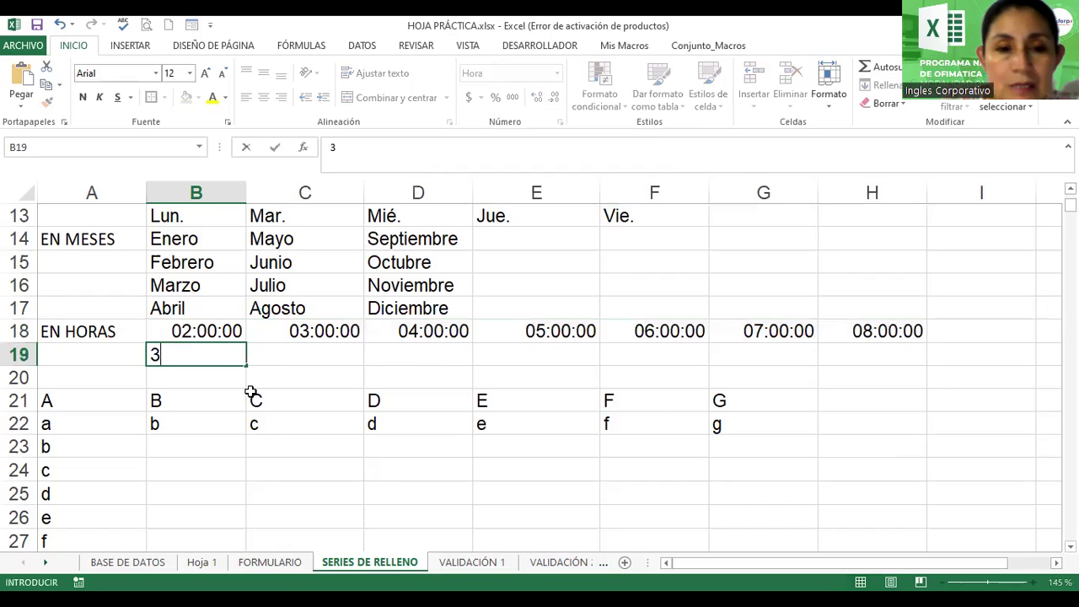
text(:15)
key(Return)
key(Up)
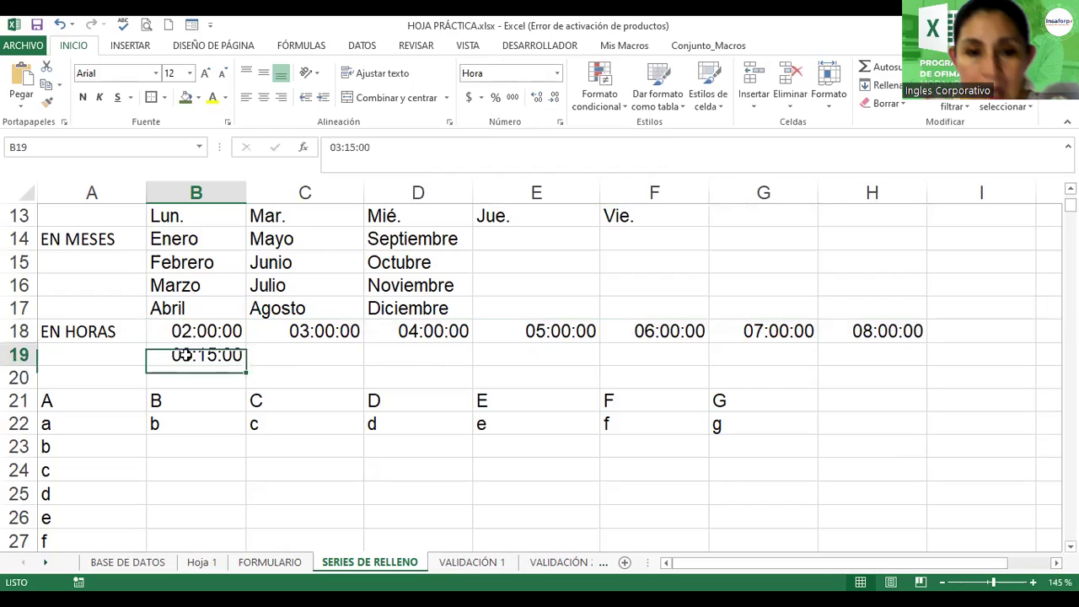
mouse_move(246, 365)
mouse_down()
mouse_move(529, 381)
mouse_move(836, 360)
mouse_up()
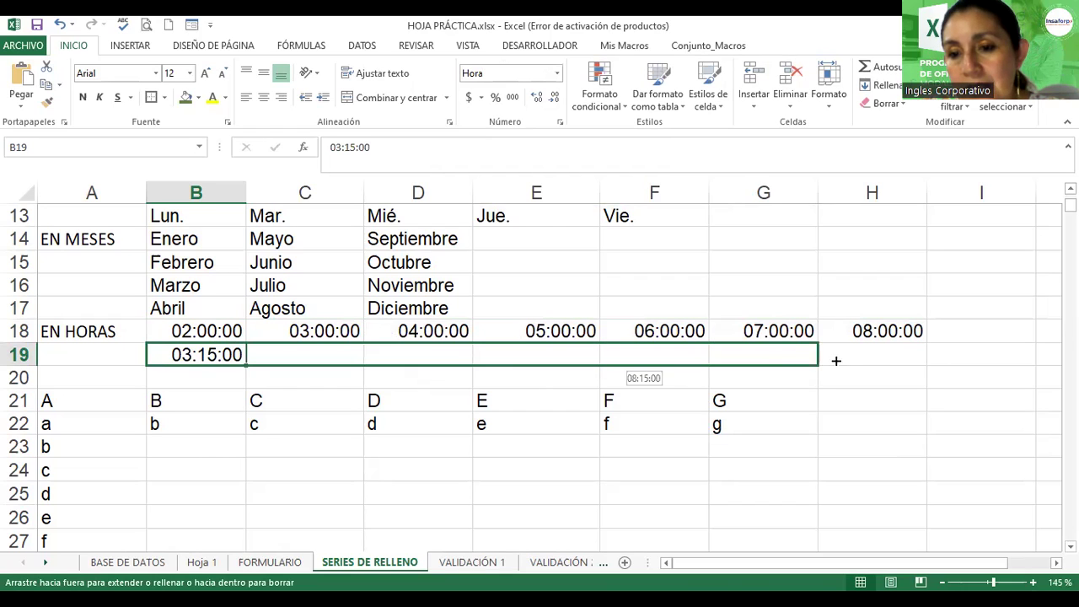
drag(836, 360, 924, 384)
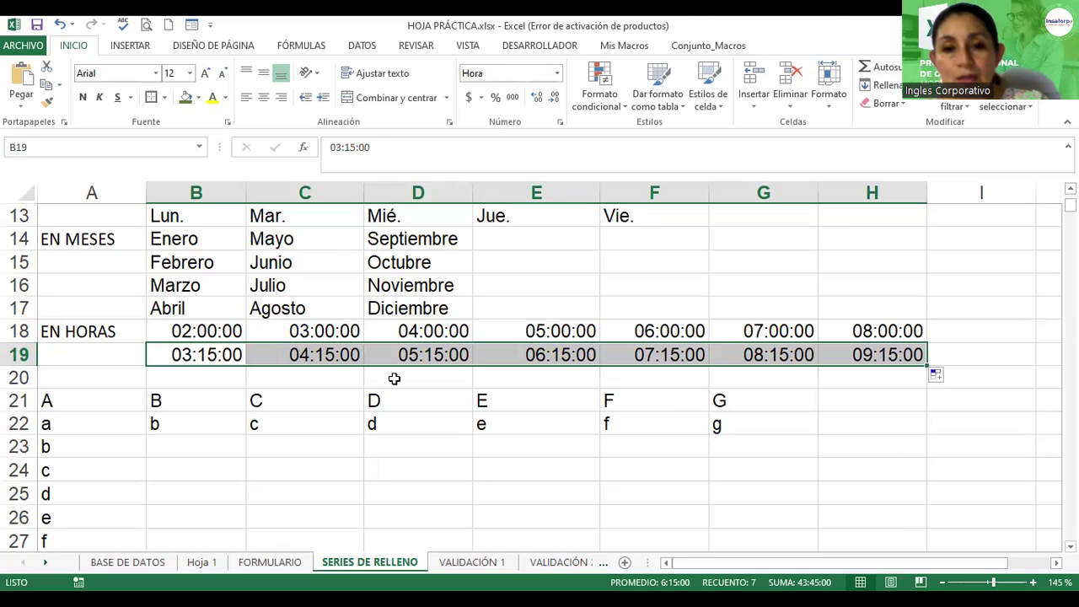
click(468, 453)
scroll(469, 438, down, 1)
scroll(470, 424, down, 1)
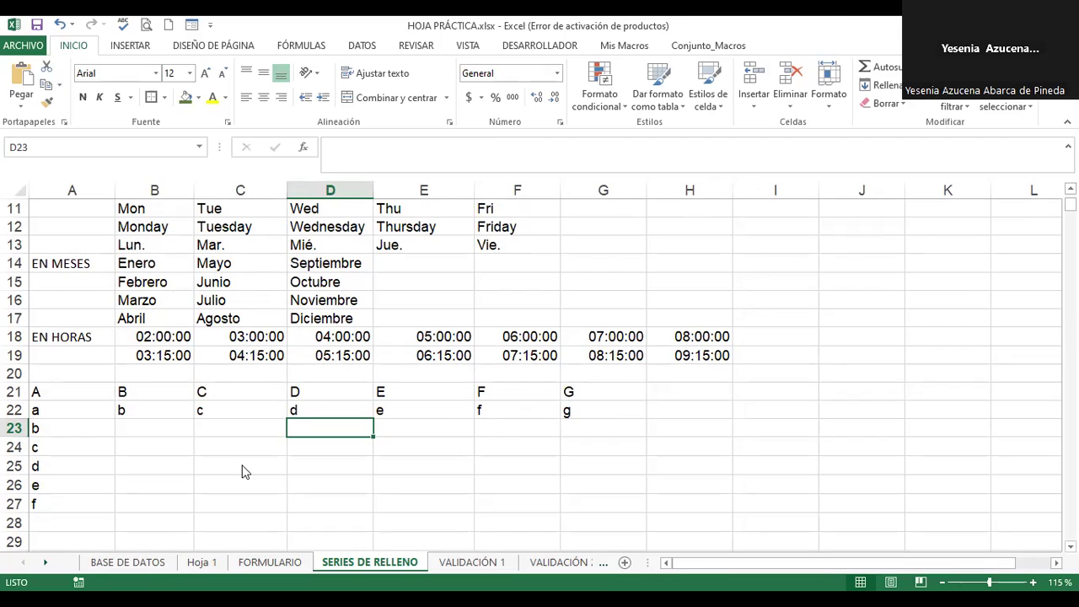
click(652, 564)
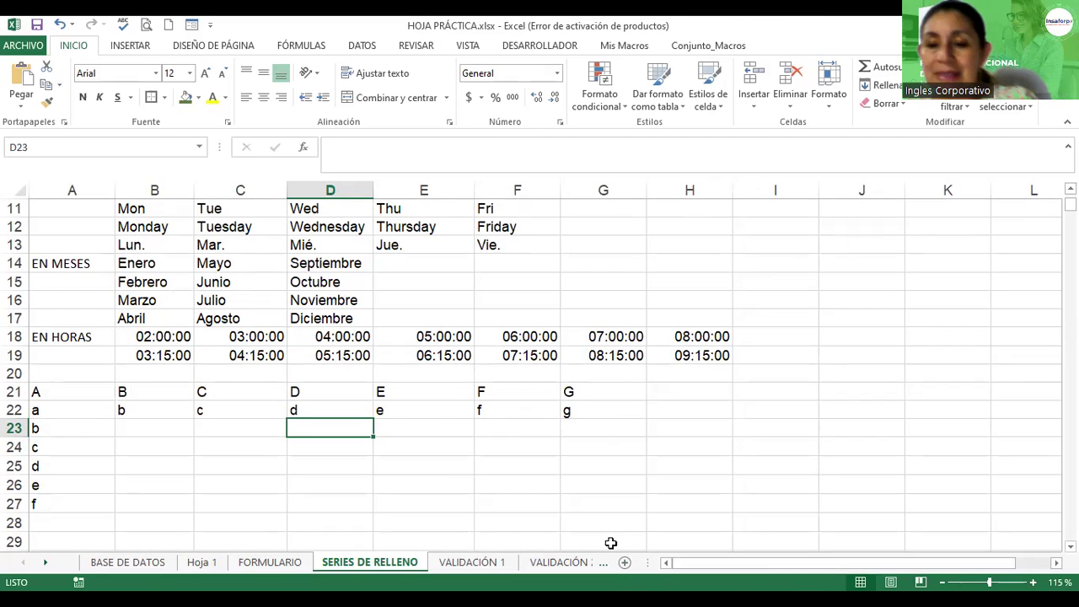
drag(641, 563, 713, 562)
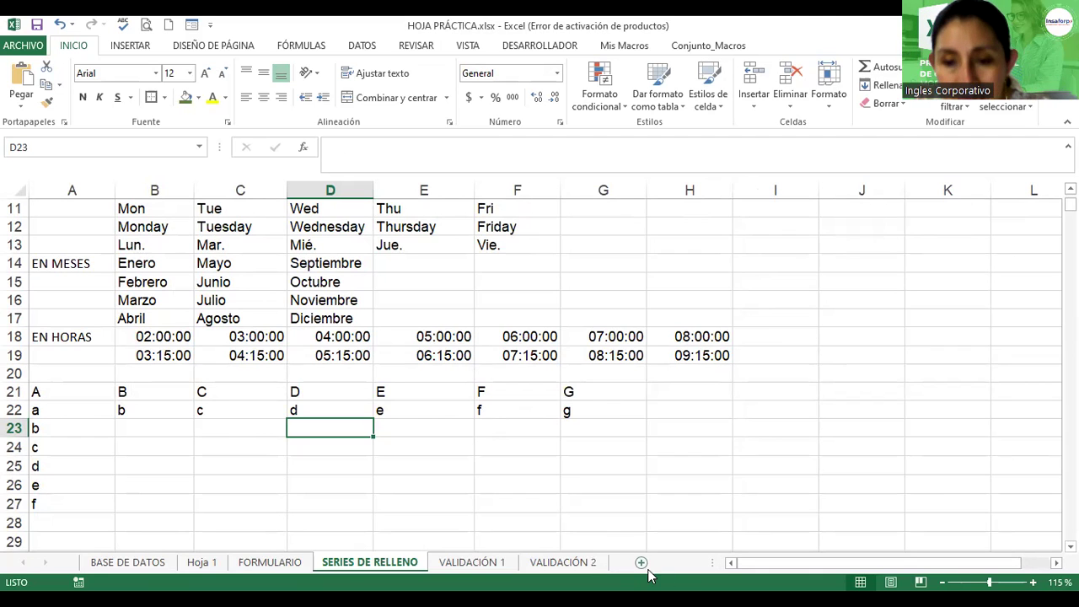
click(579, 565)
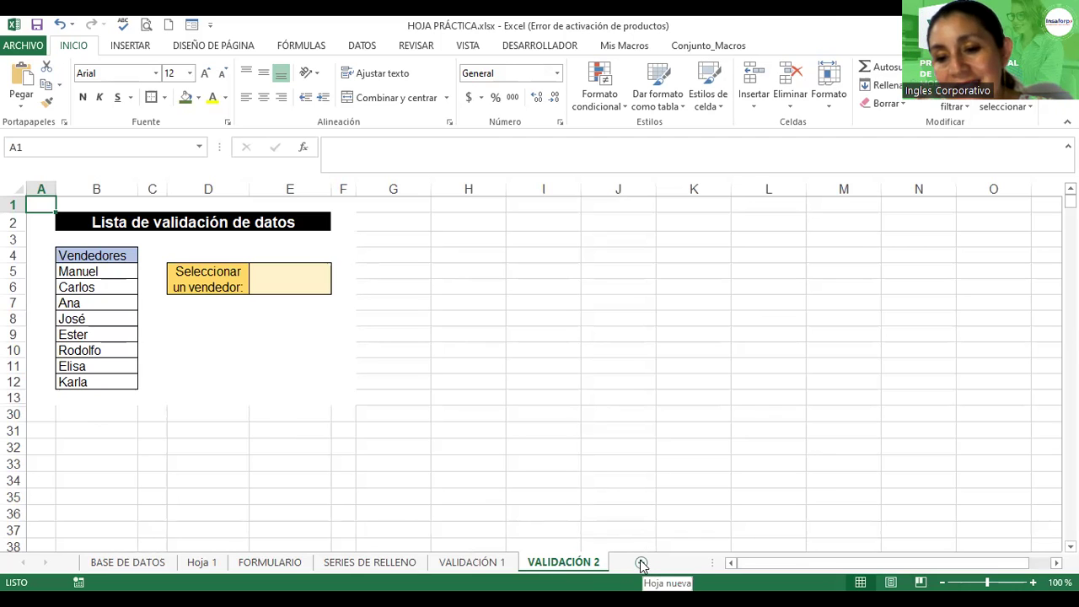
click(641, 563)
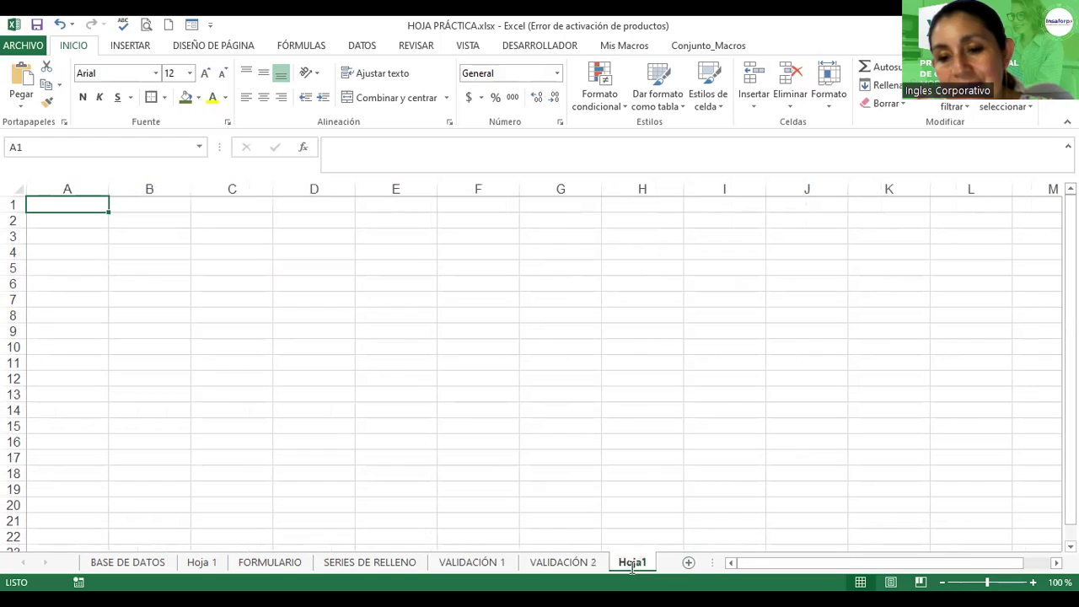
text(Calendario)
key(Return)
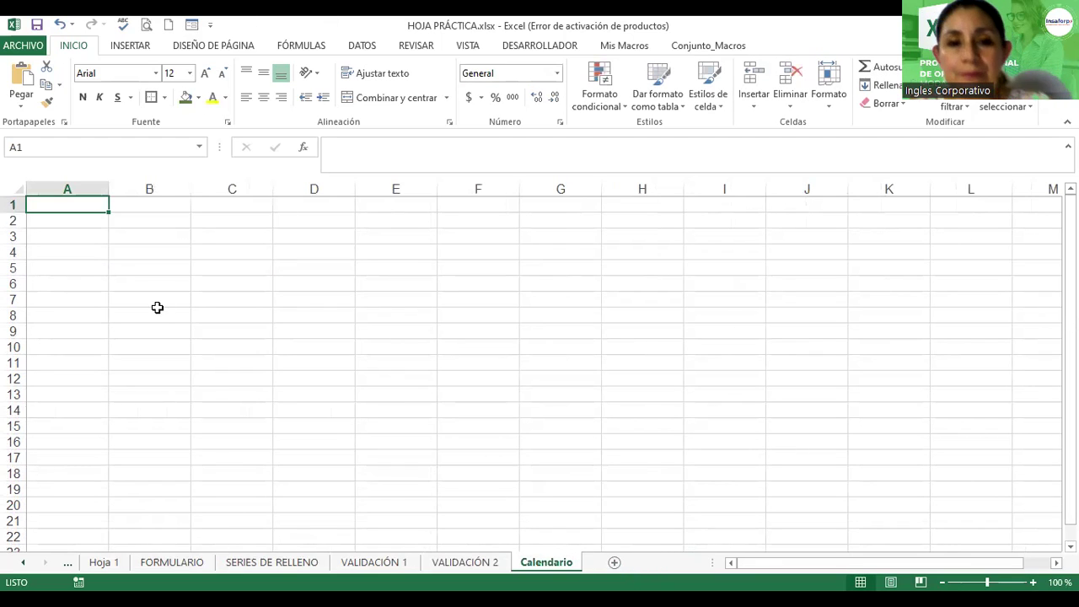
click(157, 312)
click(75, 209)
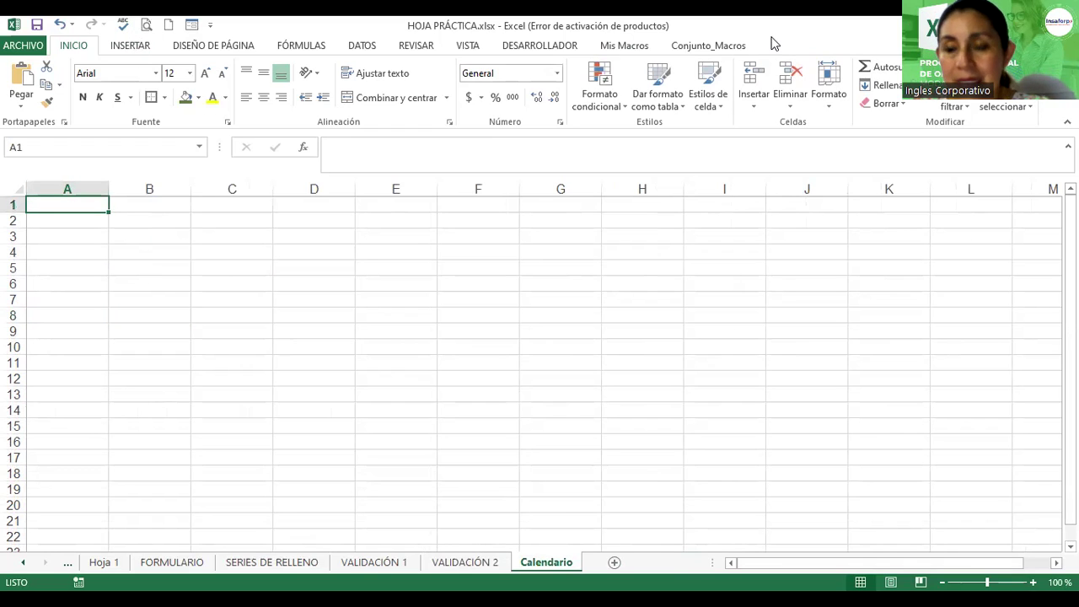
Insert a WordArt reading 'Mes - Abril' and place it over rows 2–6.
click(129, 47)
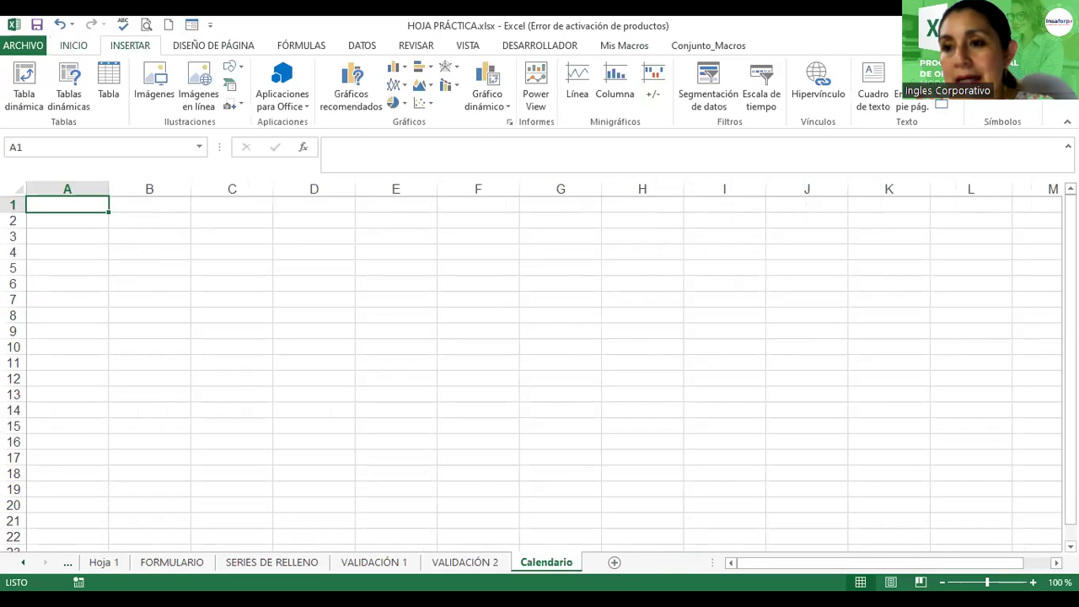
click(992, 240)
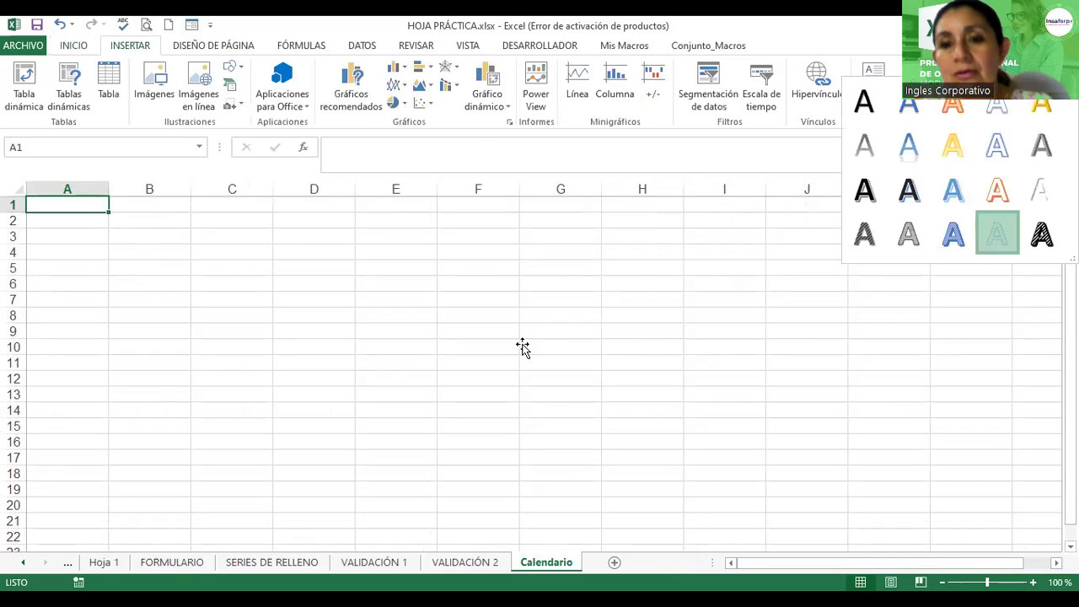
text(Mes)
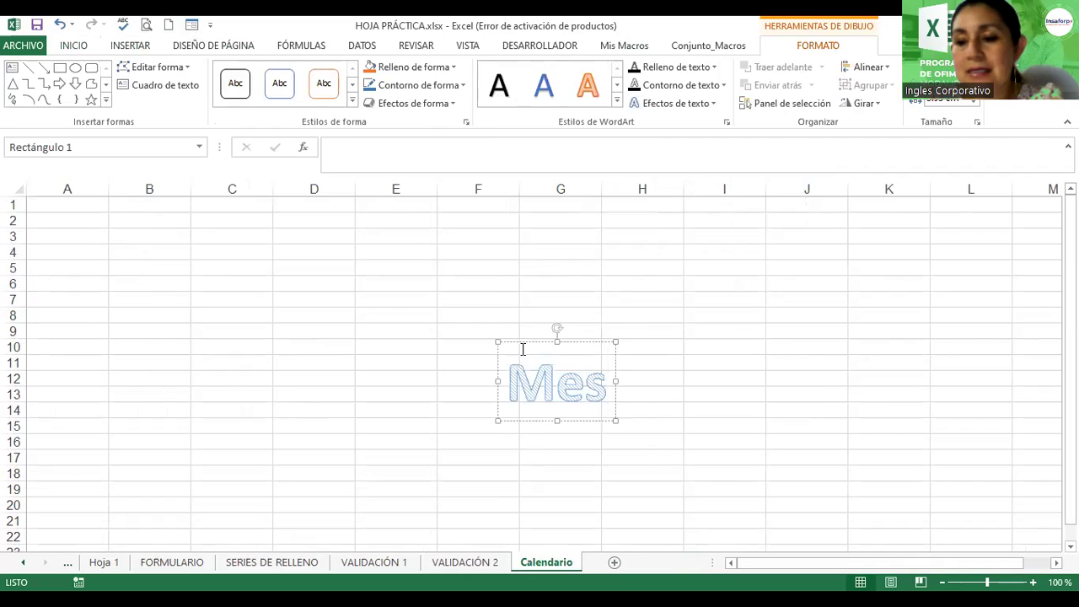
text( - Abril)
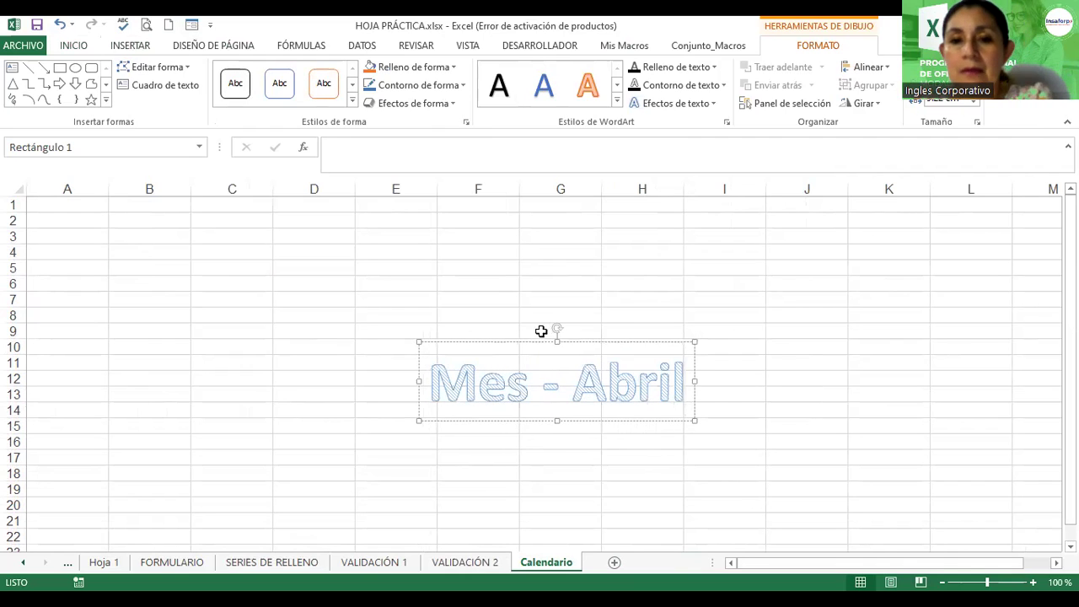
drag(515, 342, 343, 206)
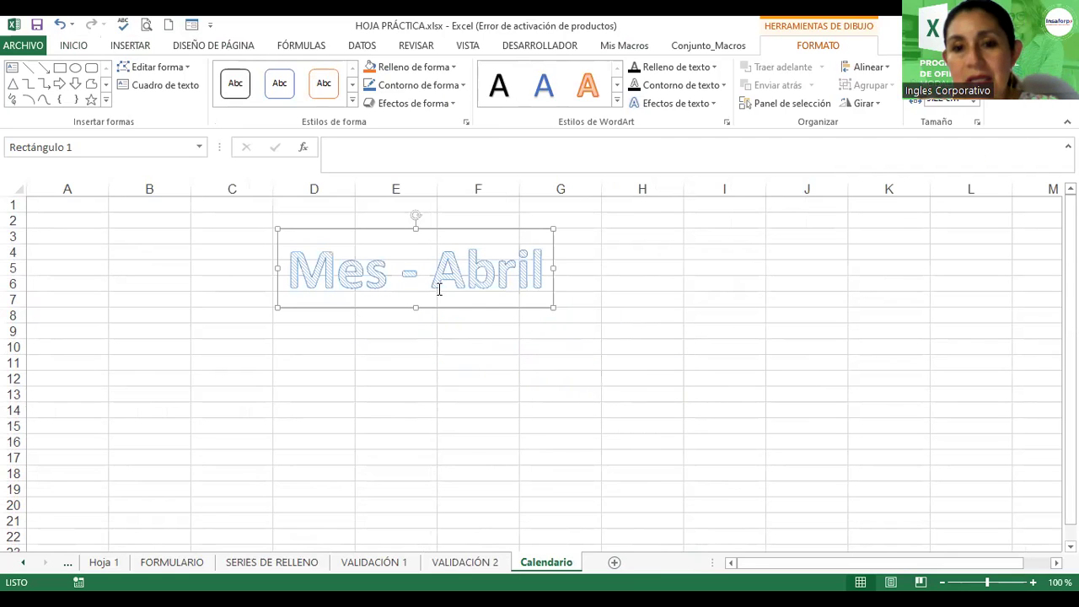
drag(439, 311, 457, 289)
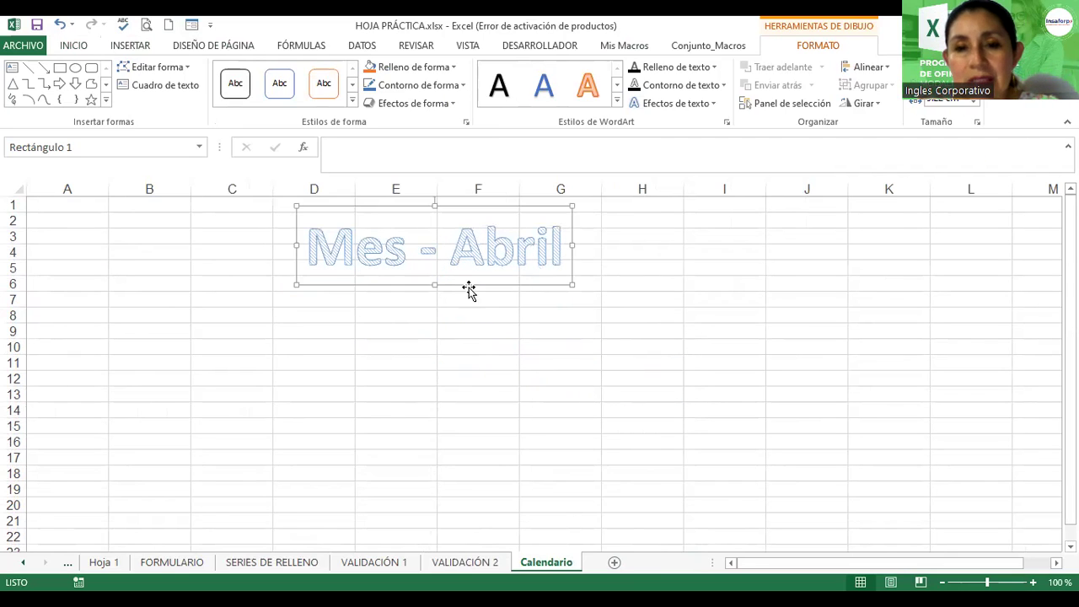
Give the WordArt banner a green shape style and widen it across the top.
click(352, 99)
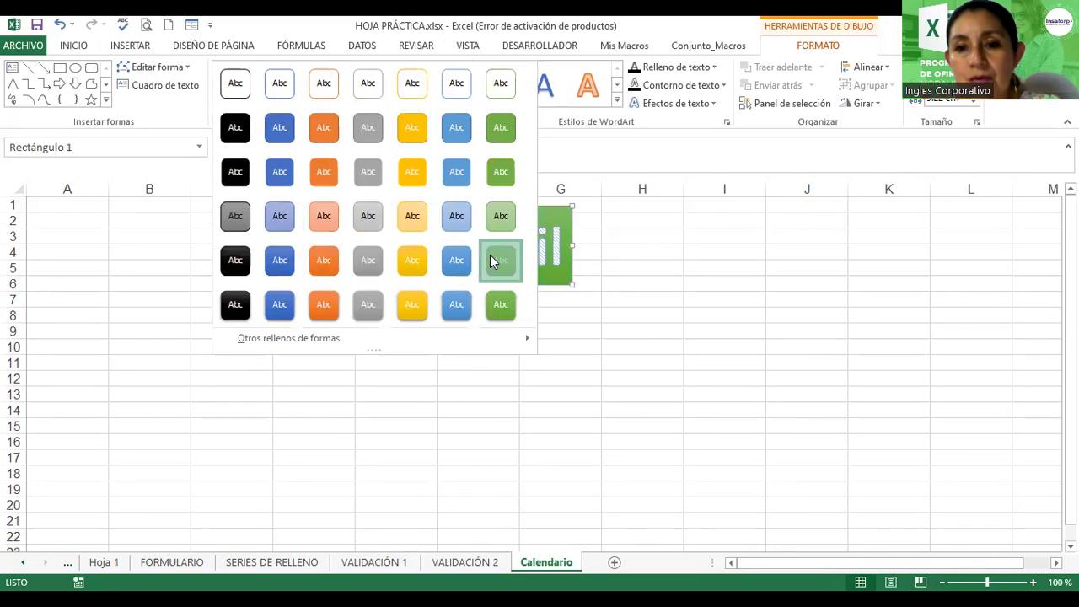
click(500, 259)
drag(572, 244, 791, 245)
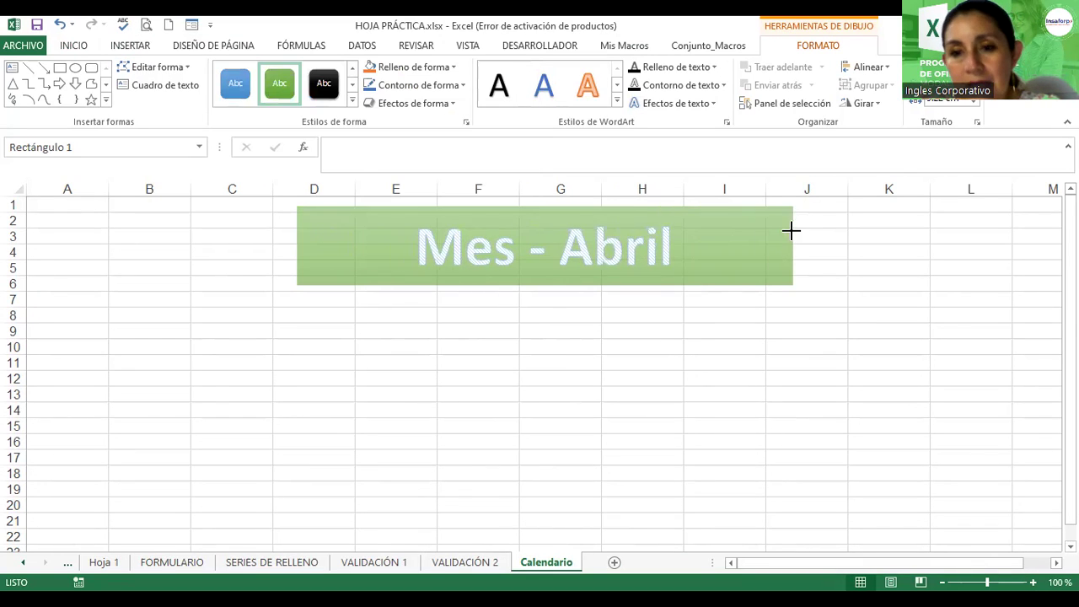
drag(660, 290, 621, 285)
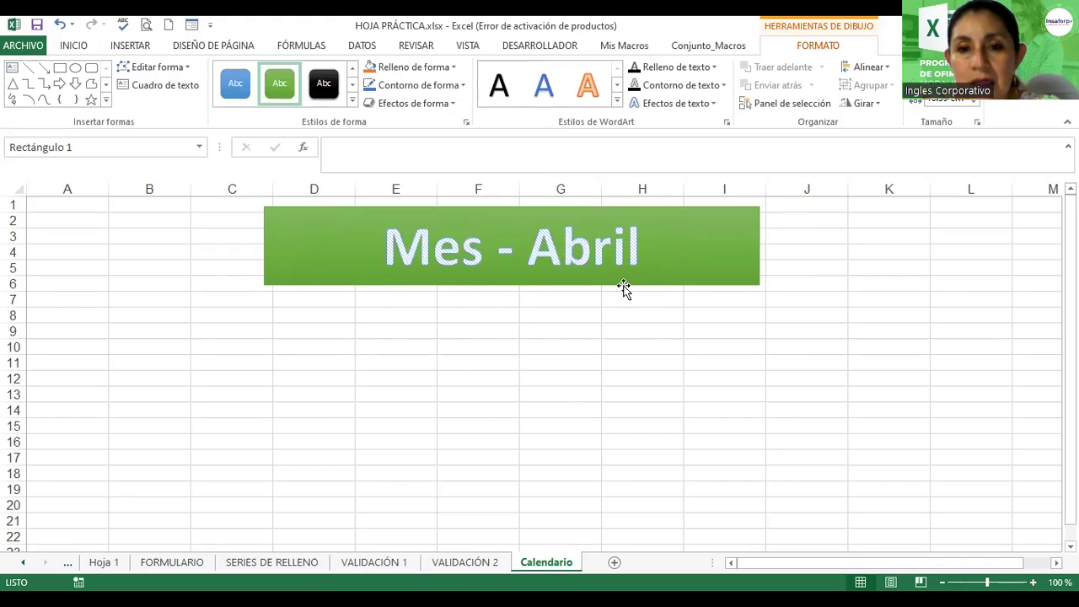
click(211, 316)
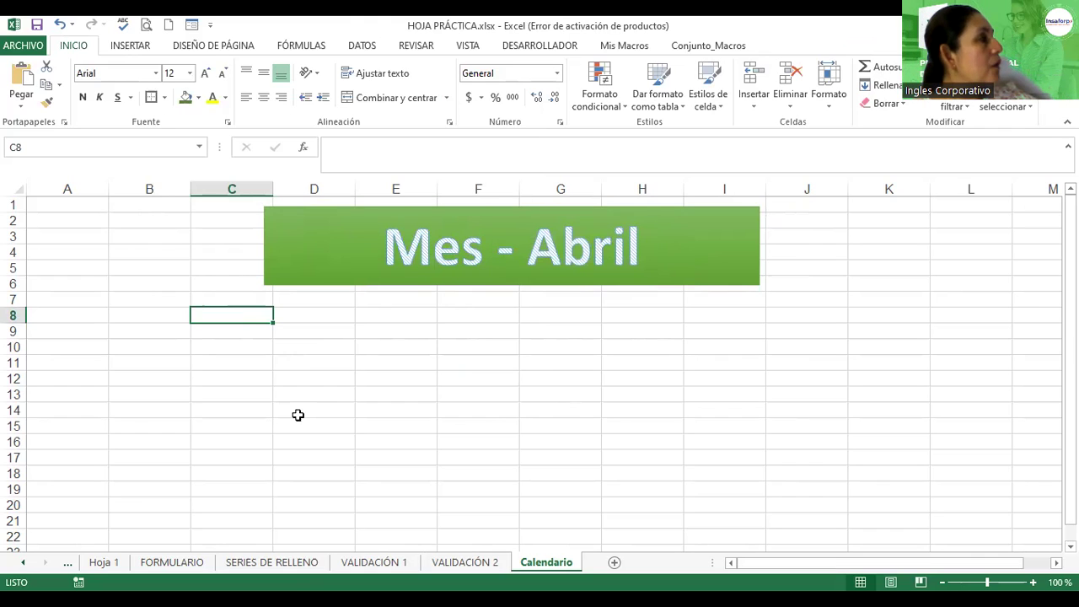
Type Domingo in C8 and fill the weekday names through Sábado across C8:I8.
text(Dom)
key(BackSpace)
text(mingo)
key(Return)
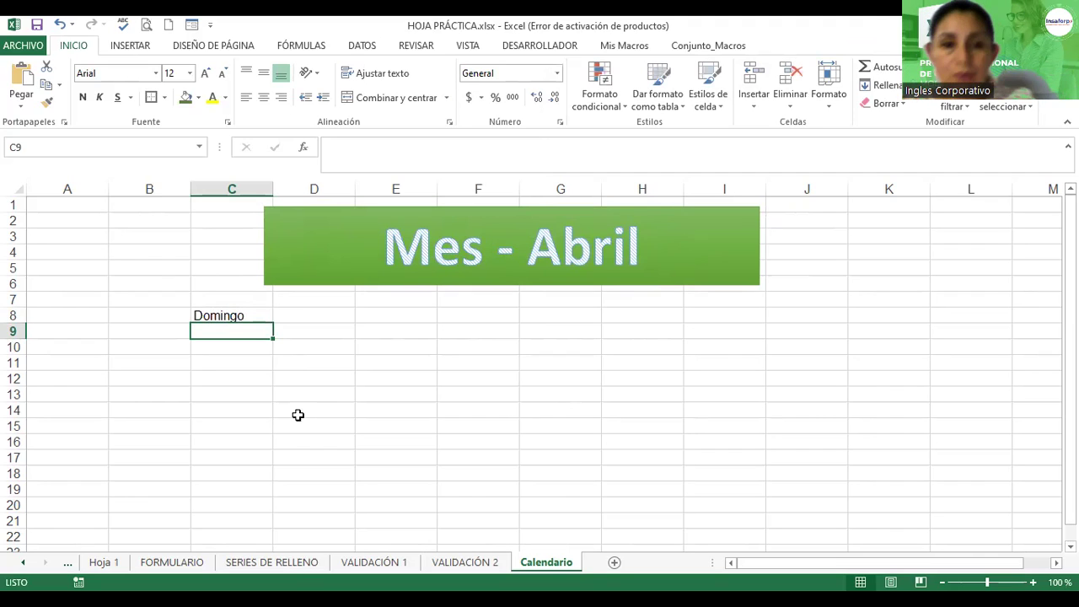
click(226, 317)
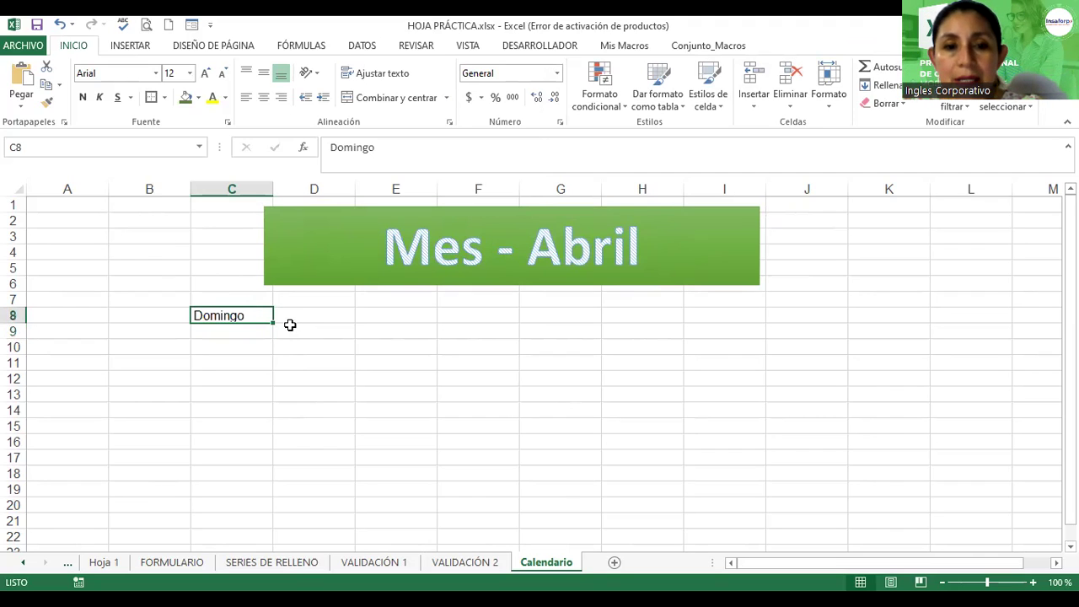
drag(273, 324, 337, 321)
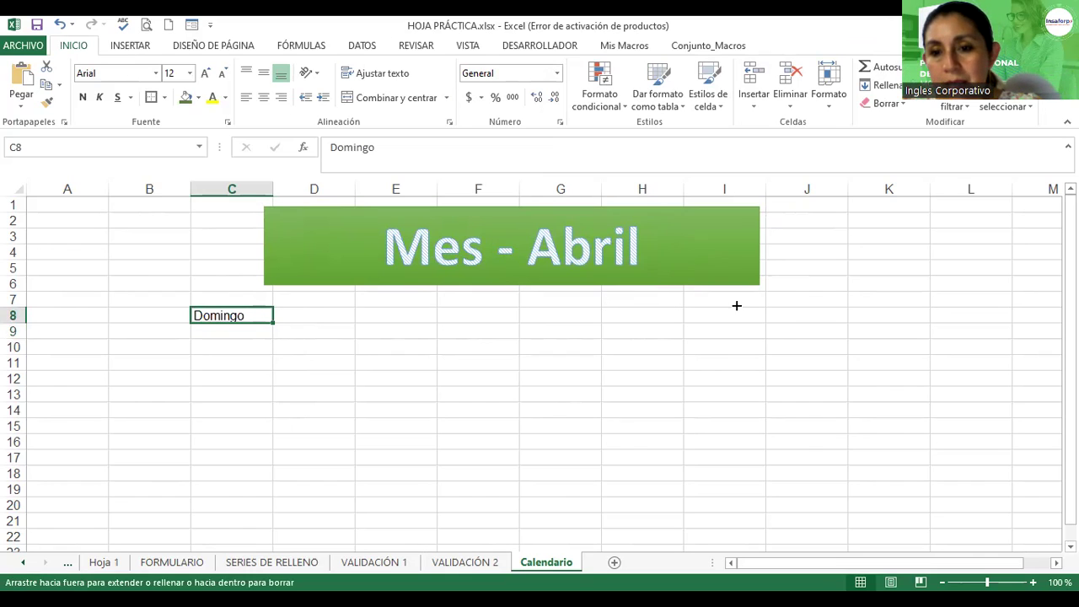
drag(736, 305, 739, 316)
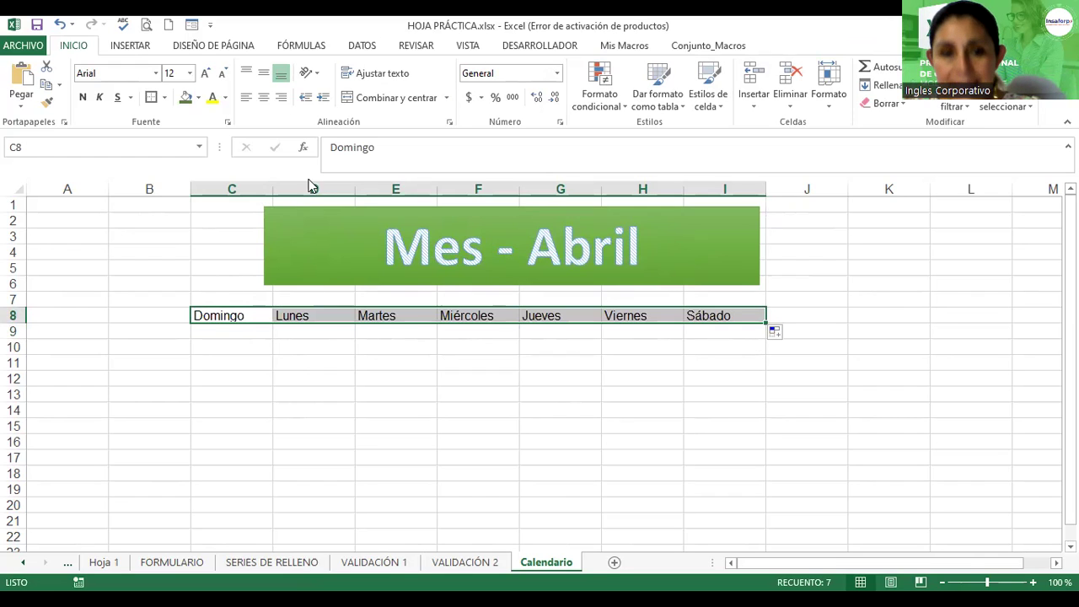
Increase the weekday names' font size step by step up to 24.
click(204, 75)
click(205, 75)
click(204, 74)
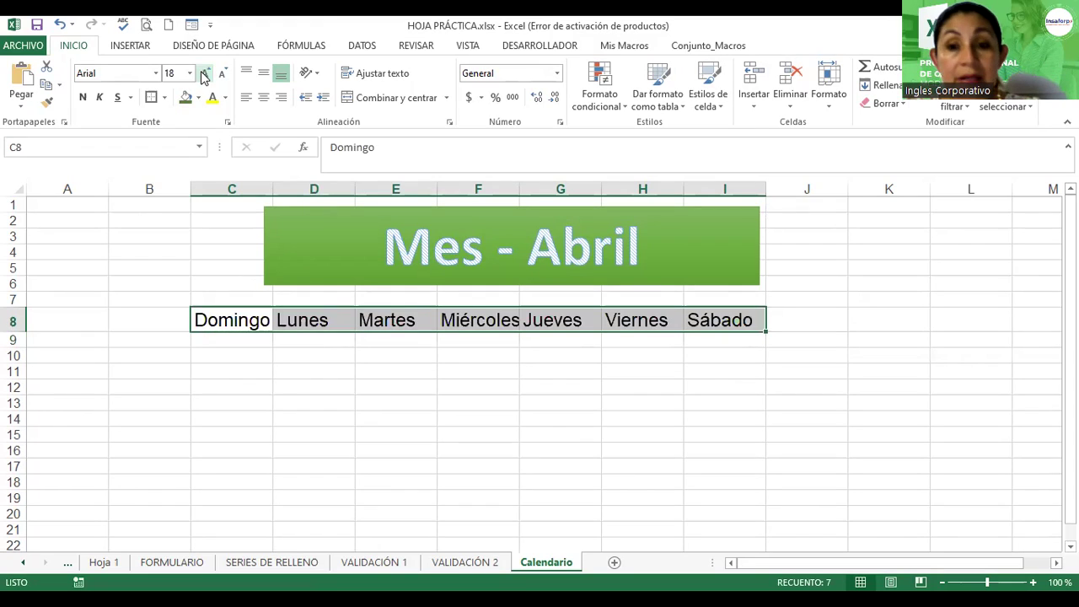
click(205, 74)
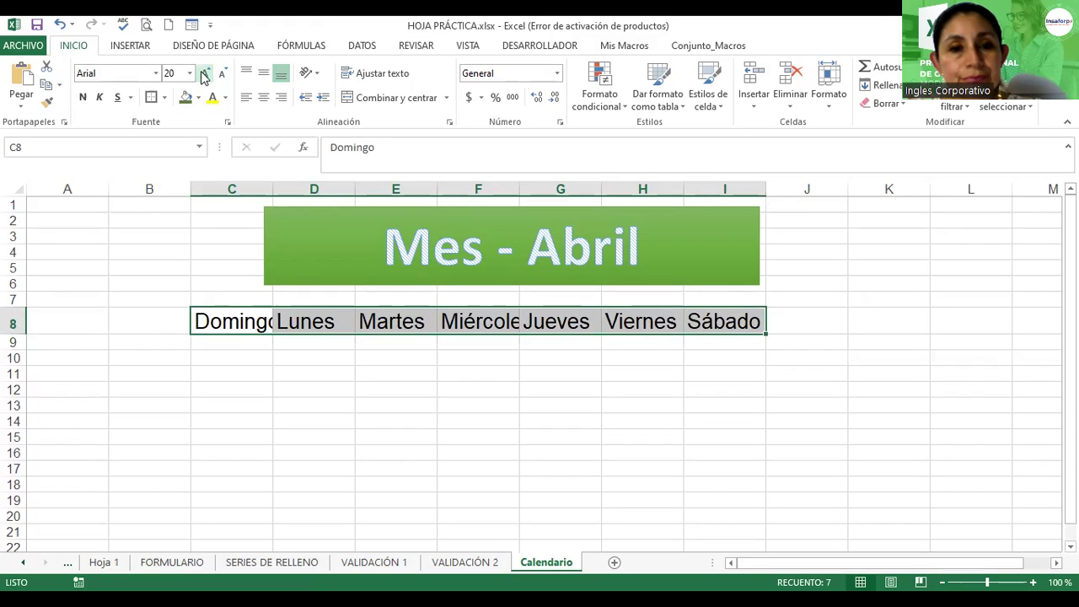
click(204, 74)
click(204, 75)
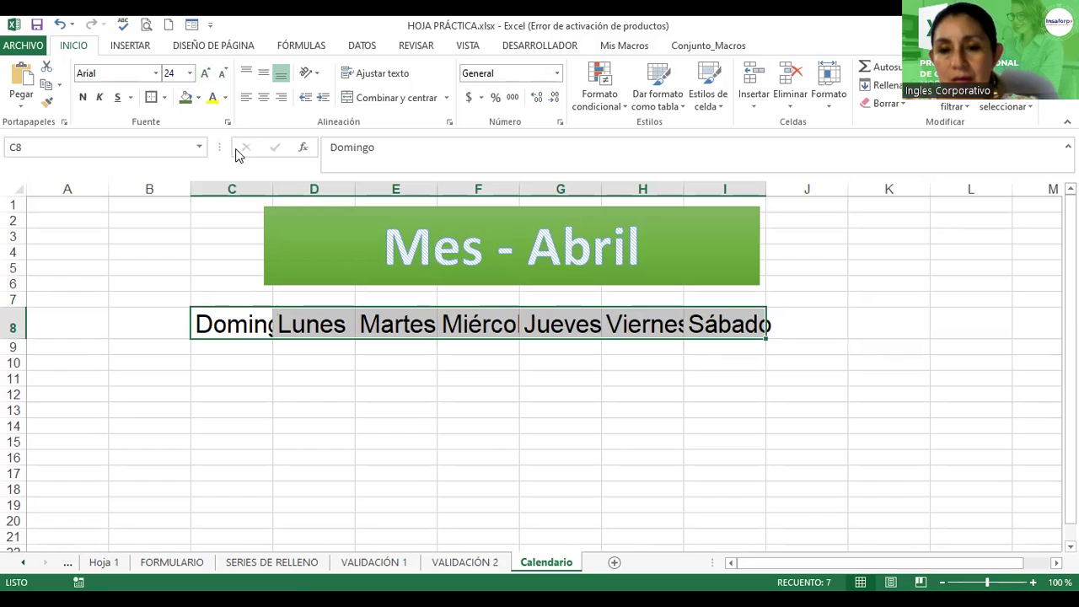
Autofit columns C through I to their weekday names and widen column D slightly.
double_click(271, 185)
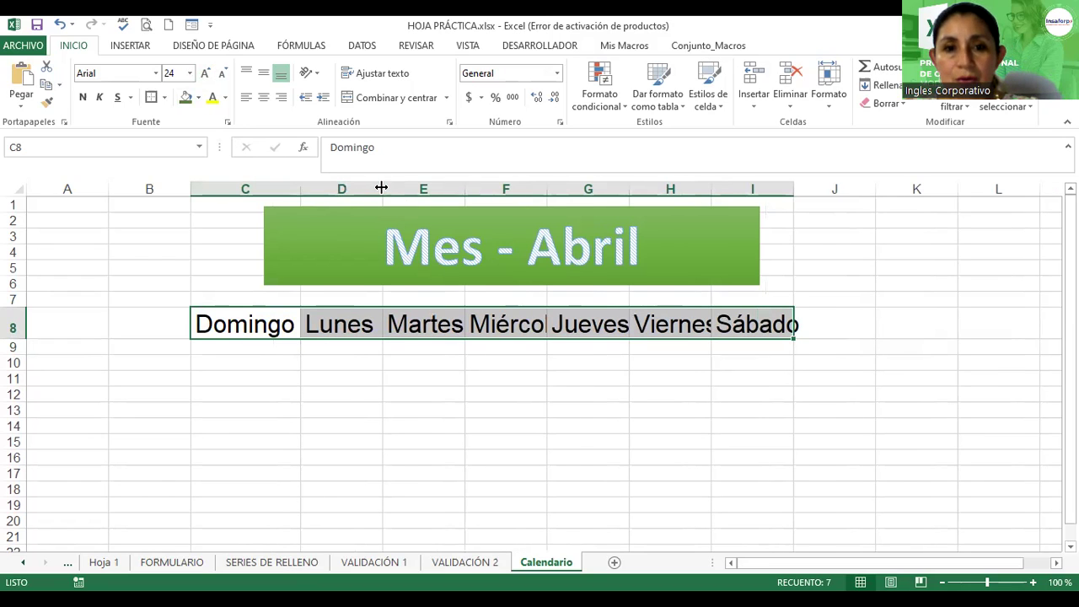
double_click(381, 187)
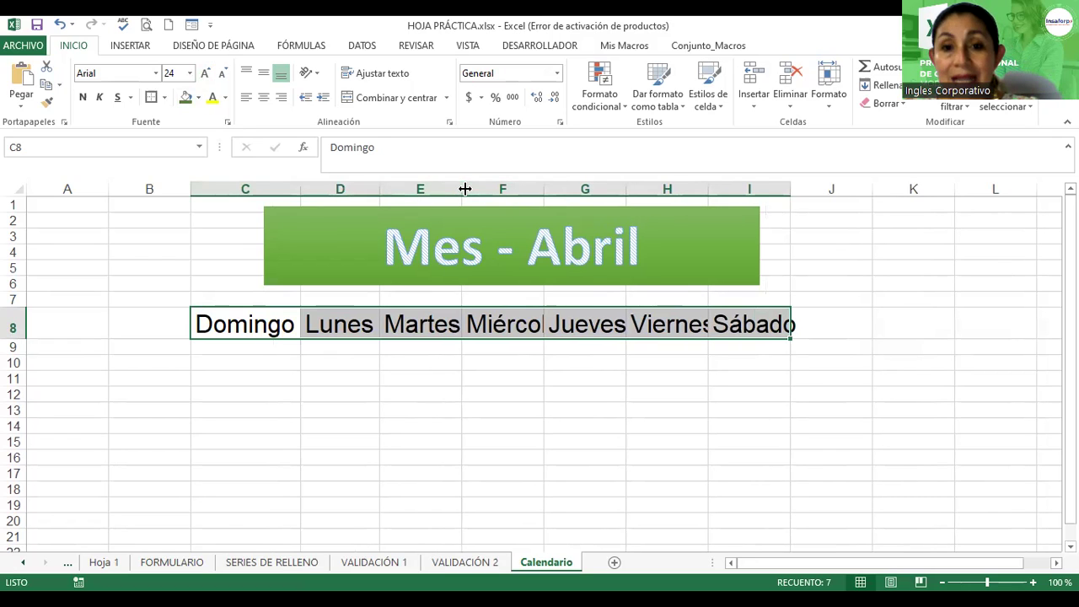
double_click(462, 187)
double_click(548, 188)
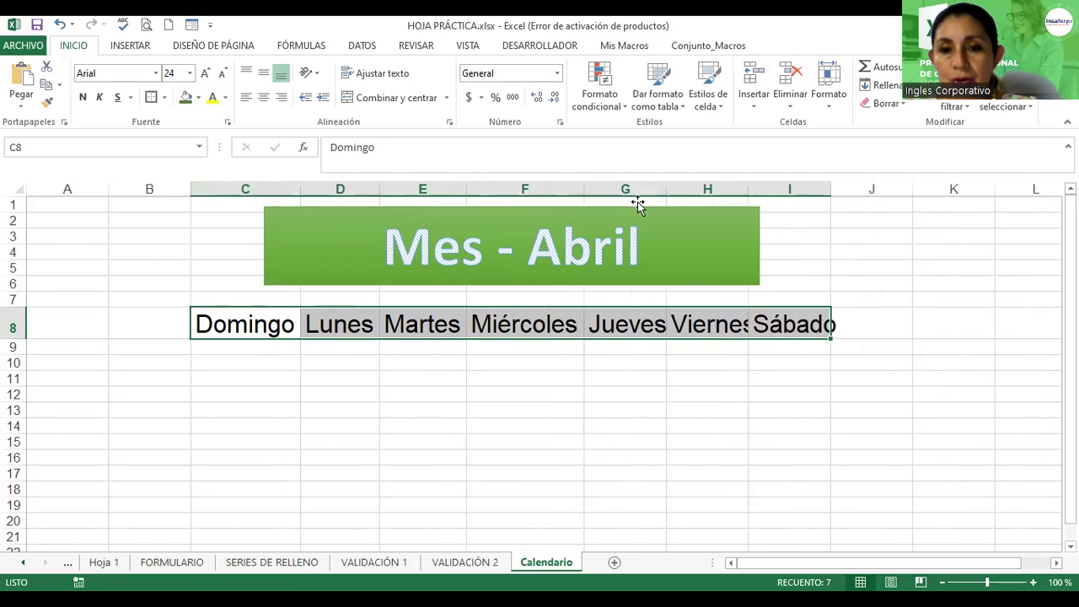
double_click(669, 189)
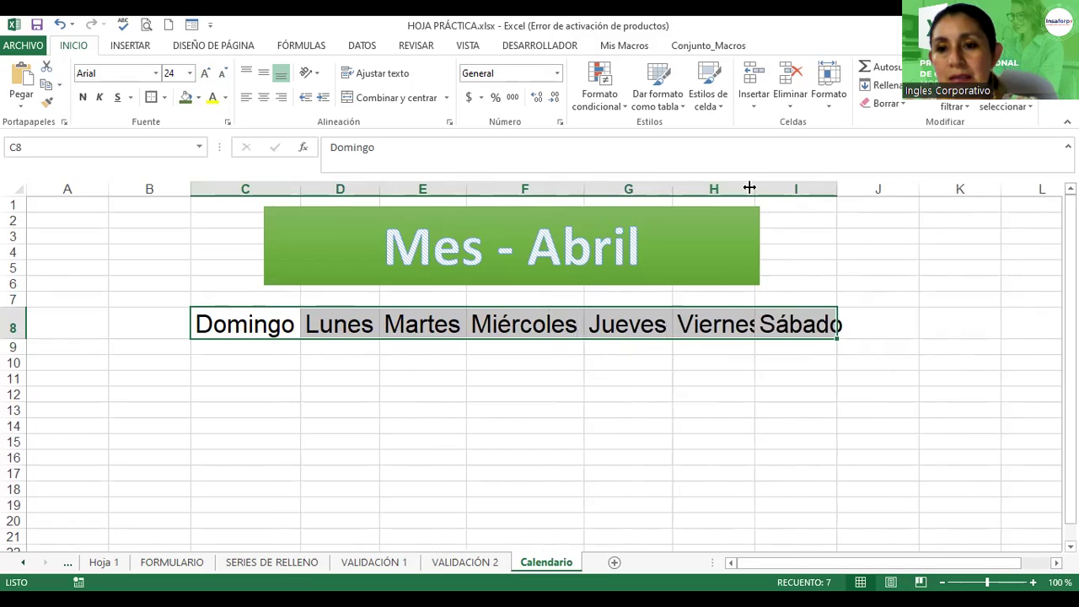
double_click(846, 187)
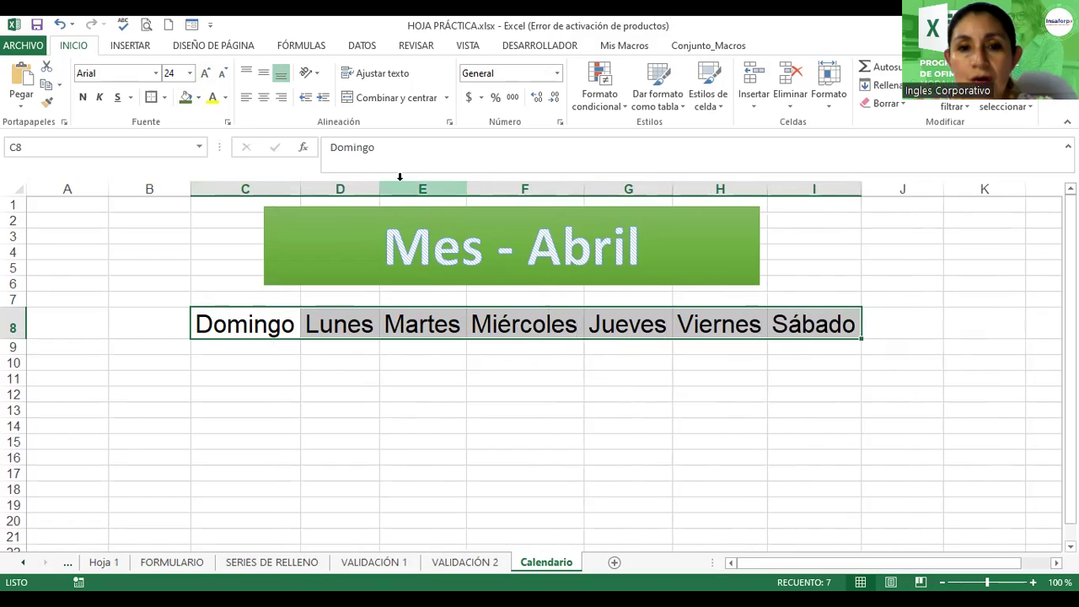
drag(377, 189, 398, 189)
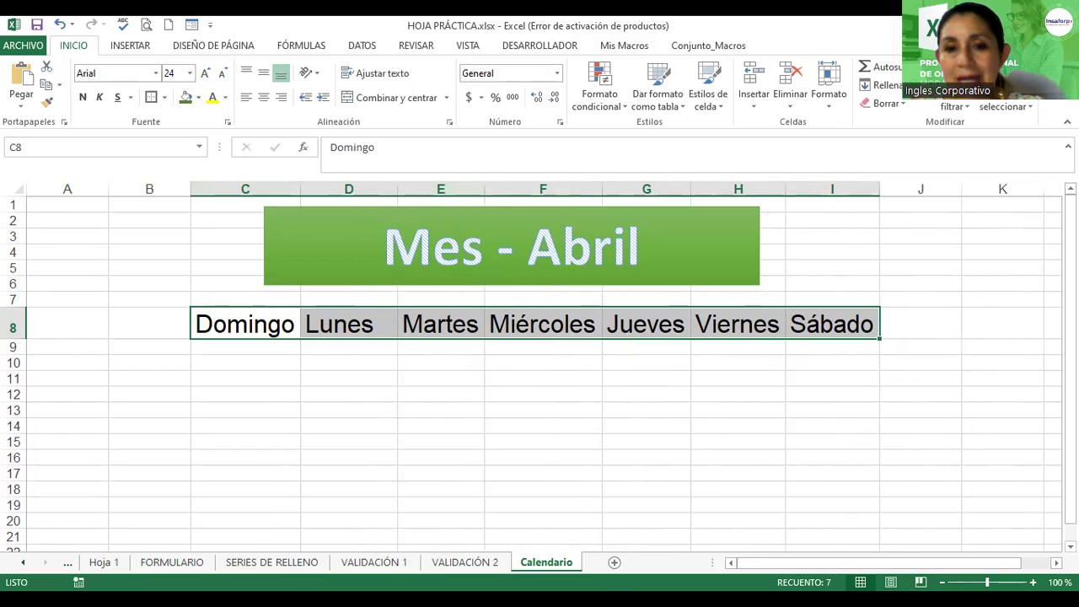
Try column widths of 20 and then 15 for columns C–I.
click(831, 108)
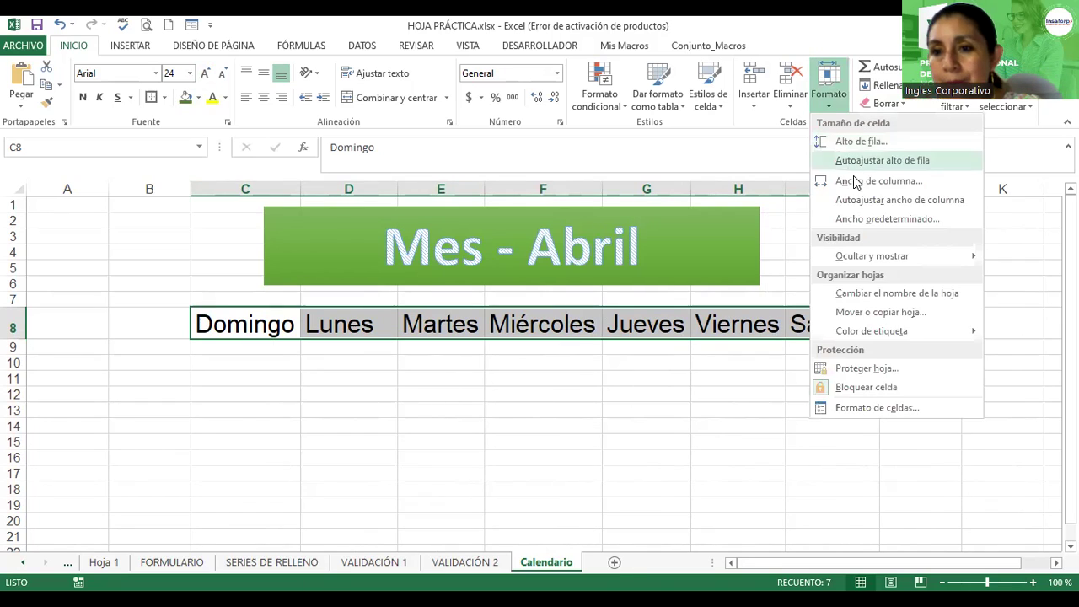
click(858, 183)
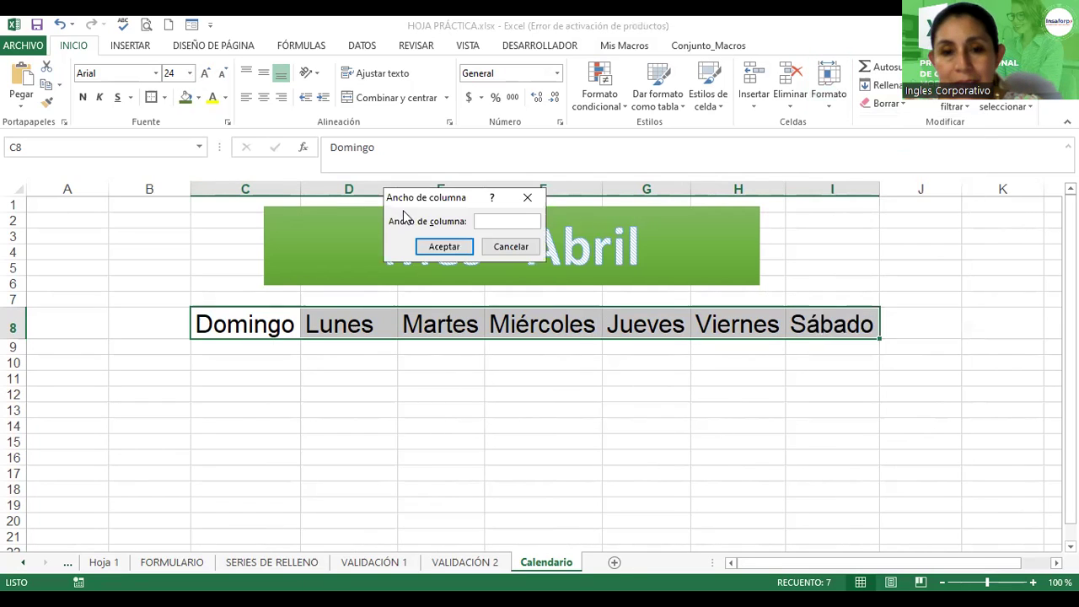
drag(419, 196, 413, 75)
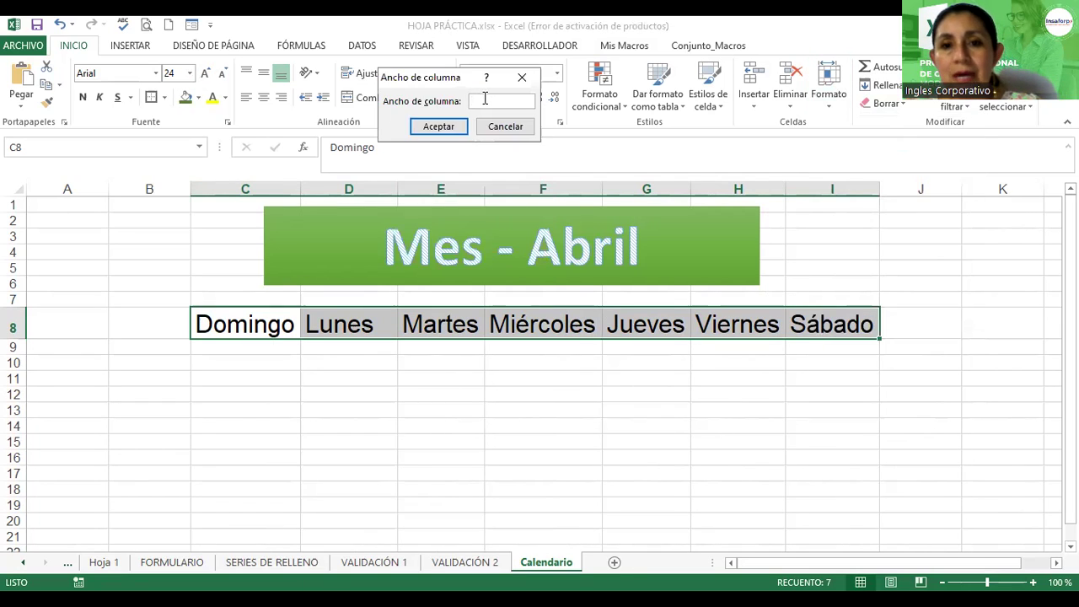
text(20)
key(Return)
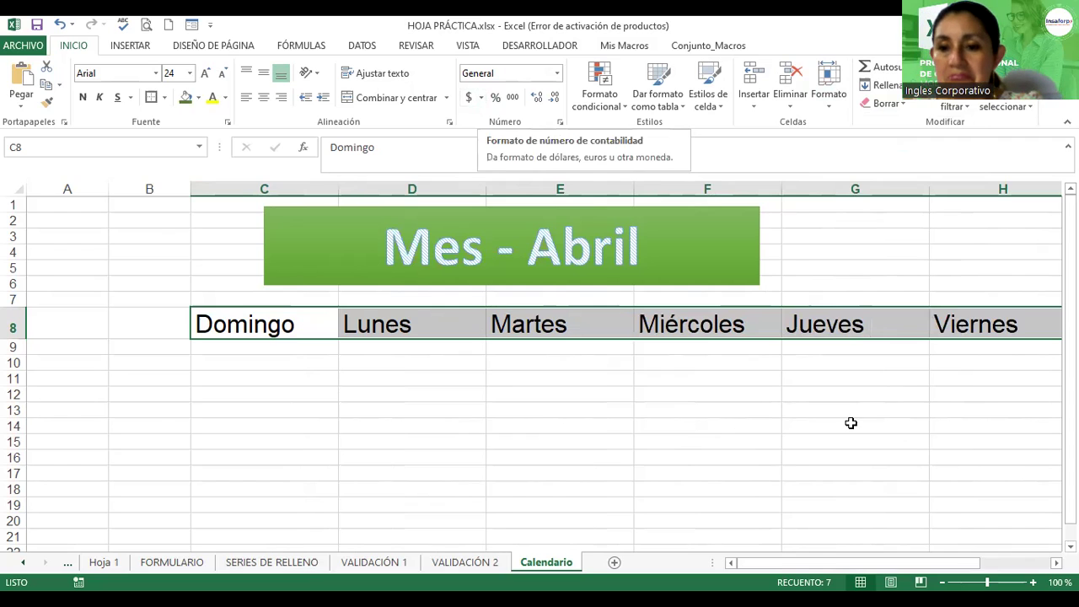
drag(839, 565, 900, 568)
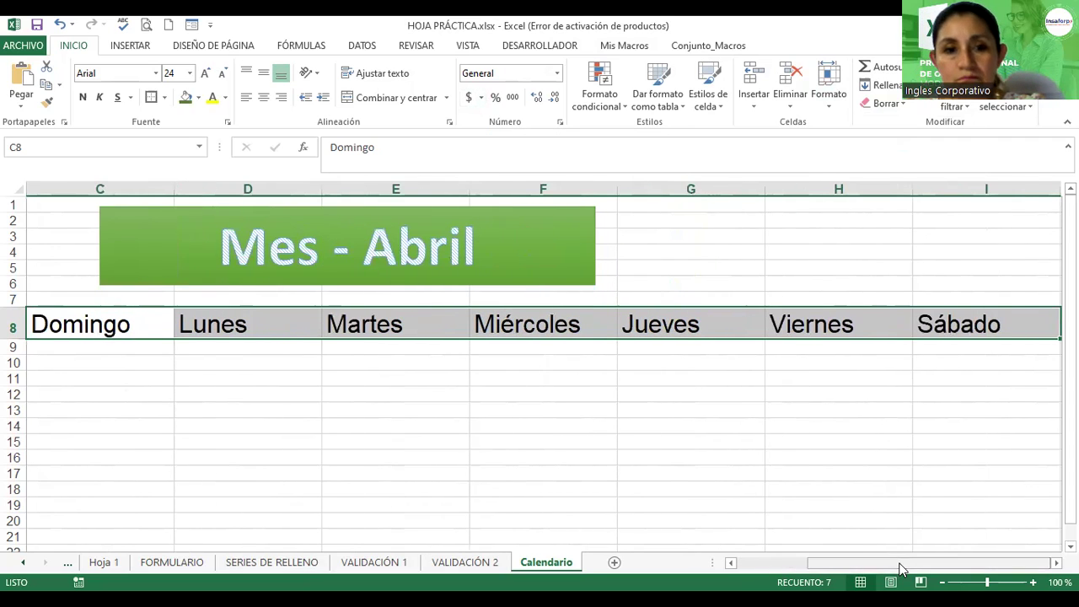
click(826, 103)
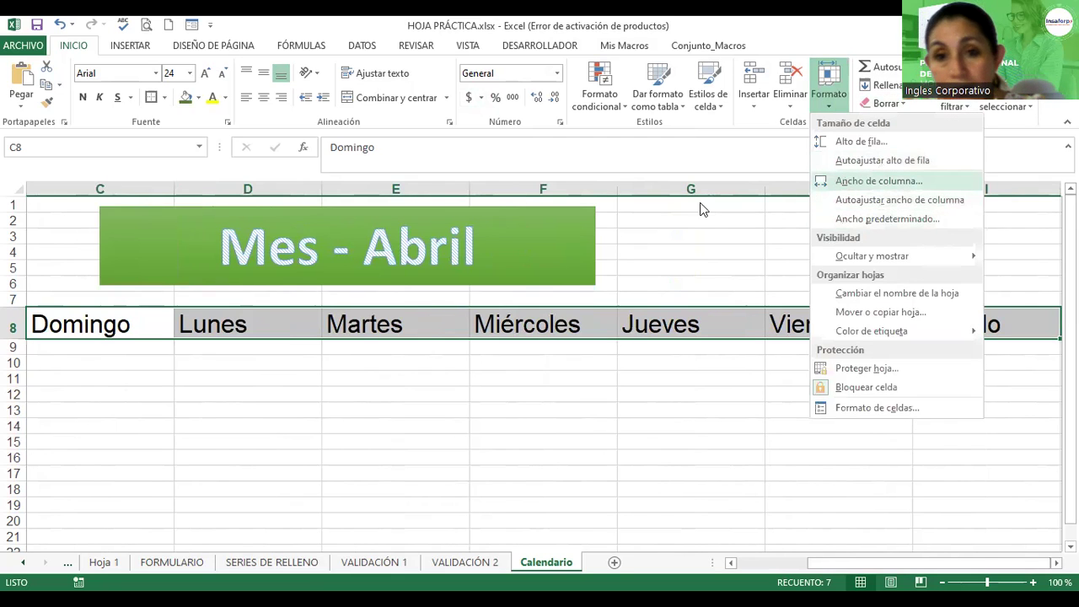
key(Return)
text(15)
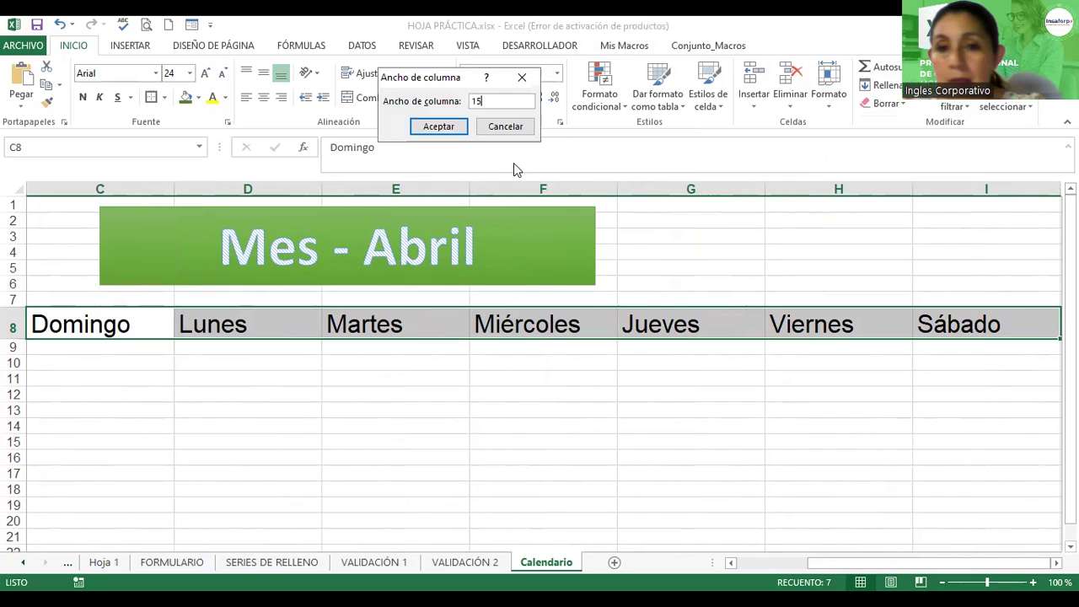
click(430, 131)
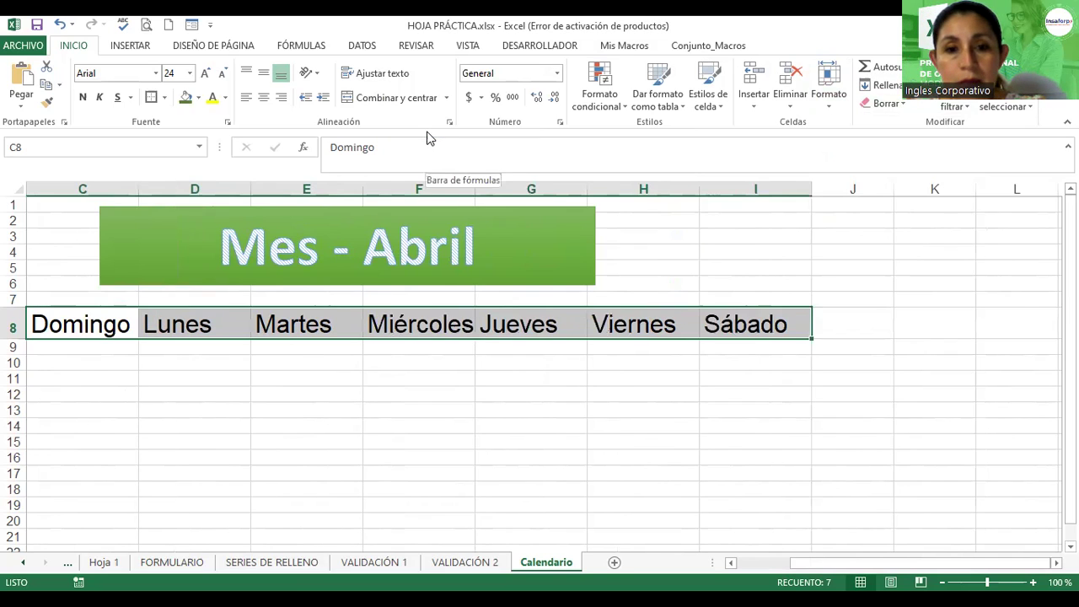
Set columns C–I to width 18 and centre the weekday names in row 8.
click(830, 104)
click(829, 183)
text(18)
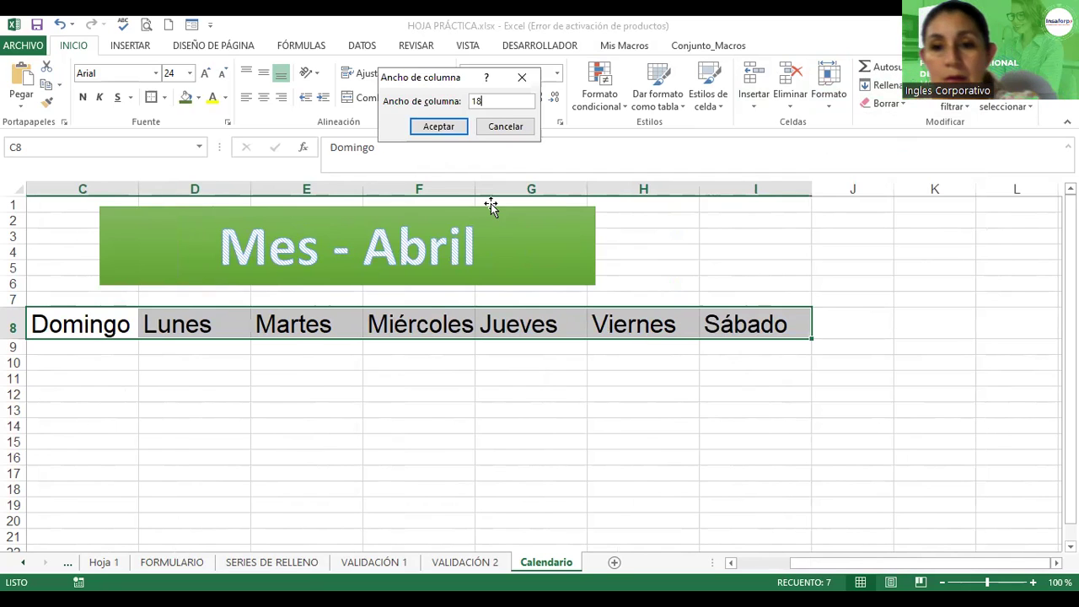
key(Return)
click(263, 98)
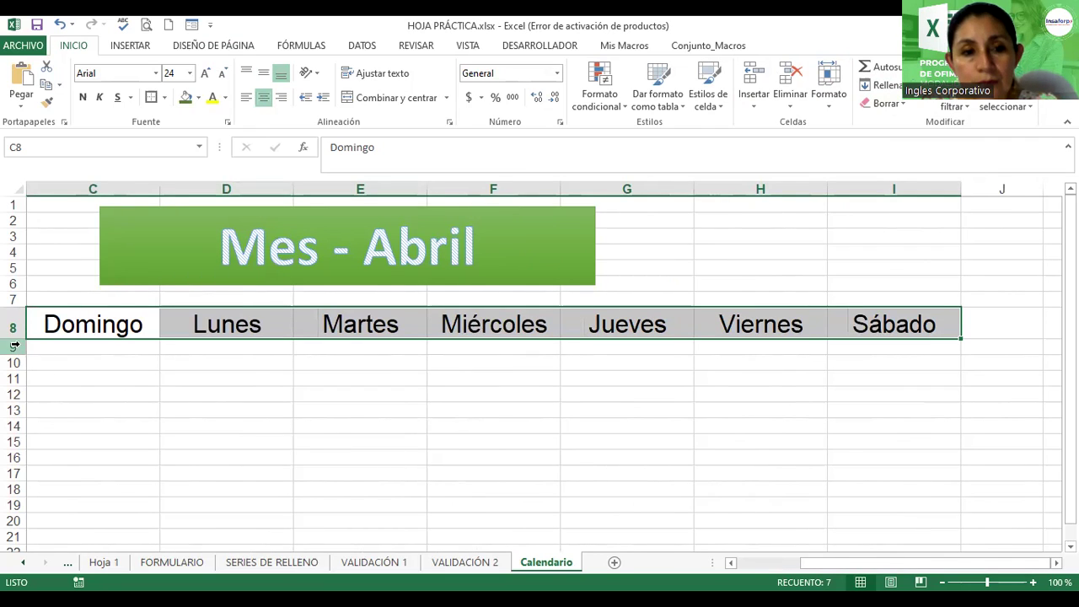
Give the weekday header row 8 a light gold fill and bold the weekday names.
click(199, 99)
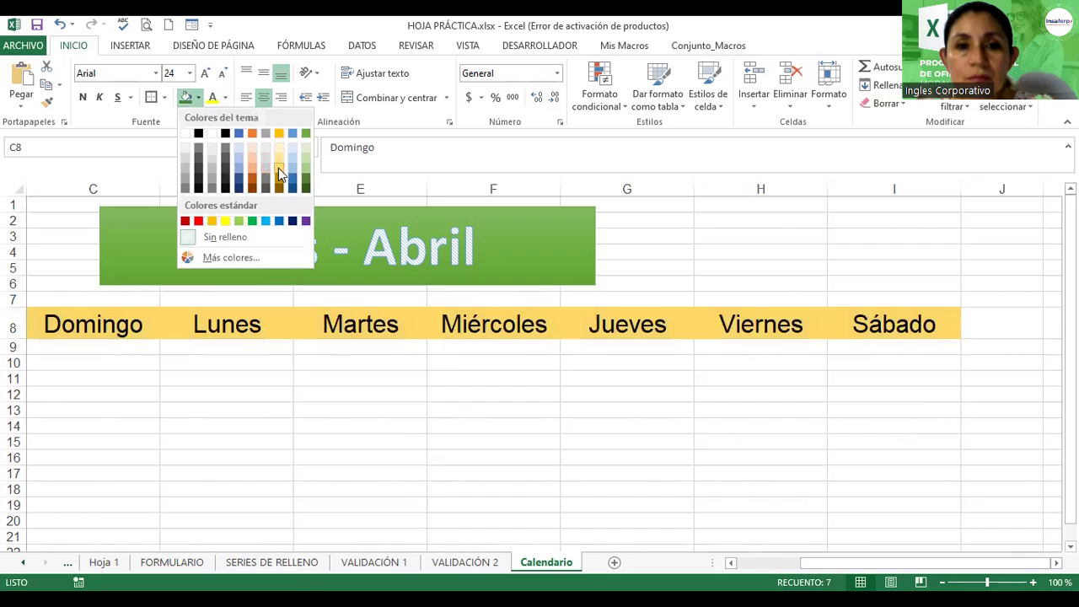
click(278, 167)
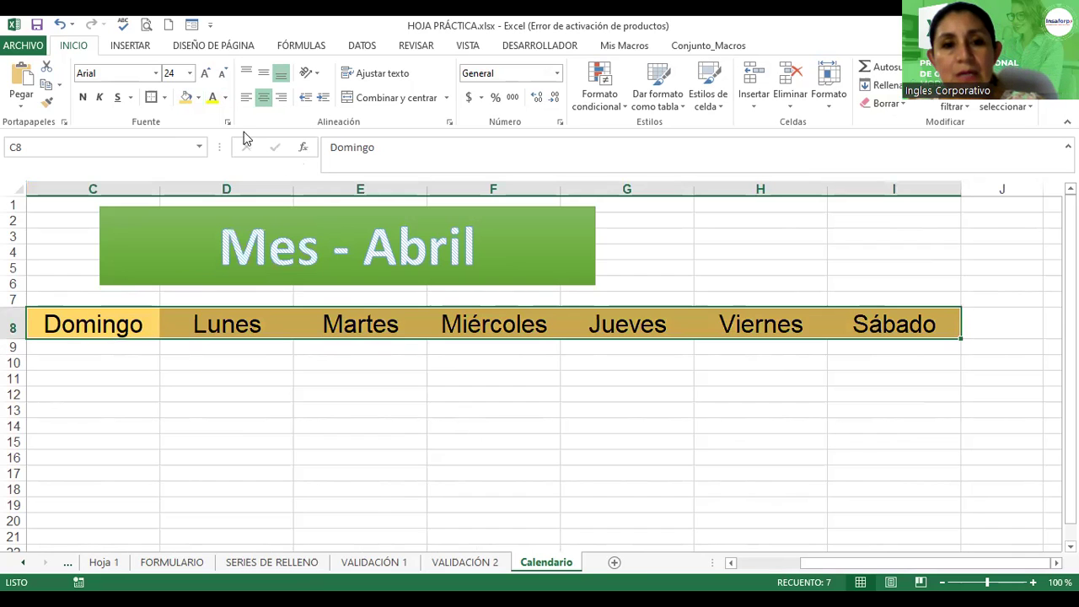
click(84, 98)
Stretch the 'Mes - Abril' title banner so it spans columns C through I.
click(127, 358)
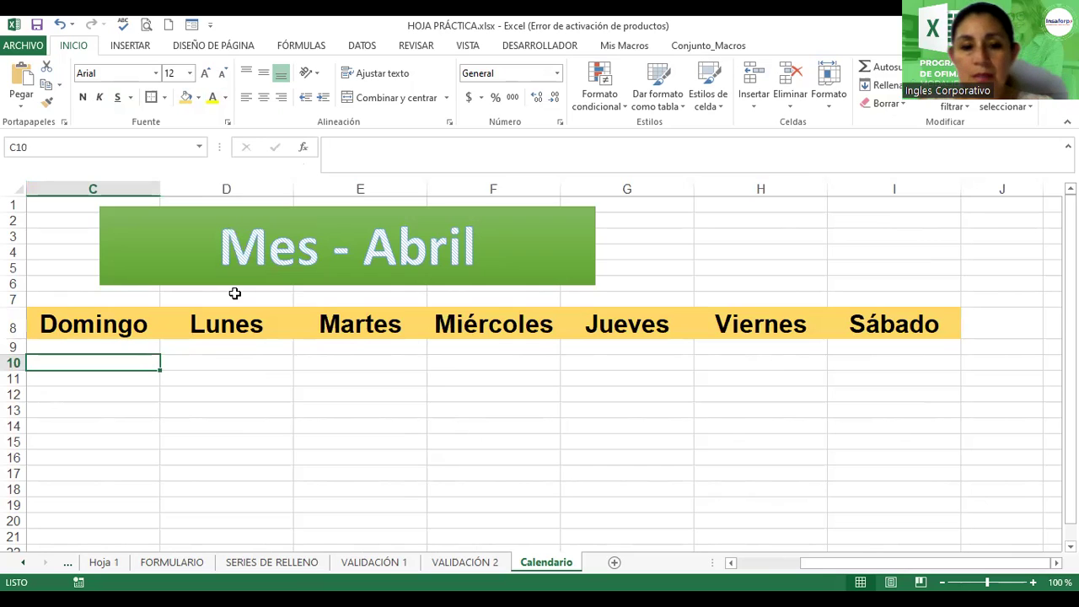
ctrl+scroll(235, 293, down, 1)
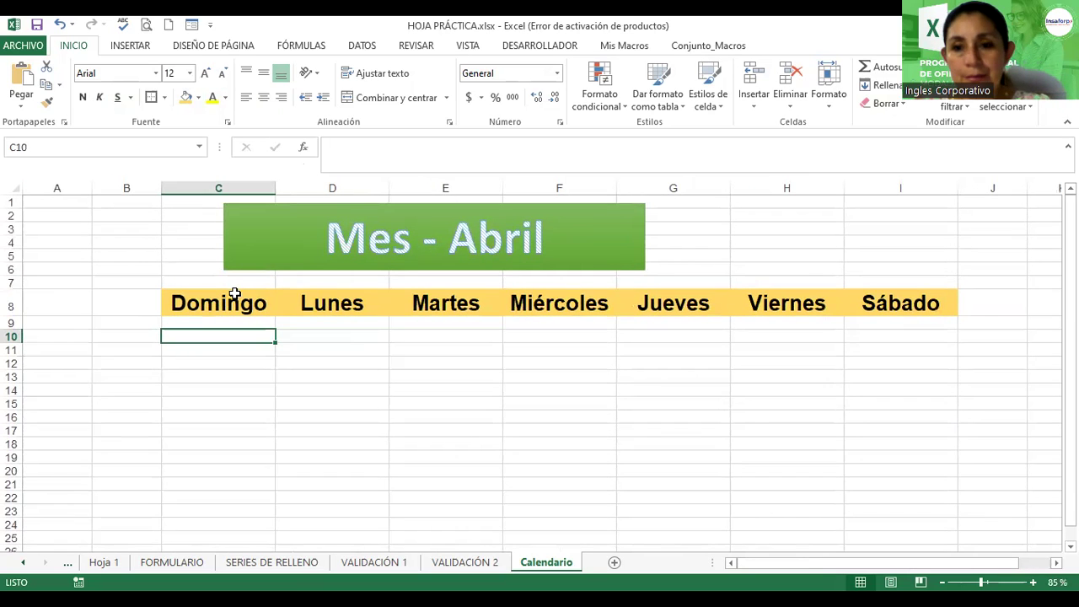
click(489, 267)
mouse_move(645, 237)
mouse_down()
mouse_move(913, 226)
mouse_move(956, 236)
mouse_up()
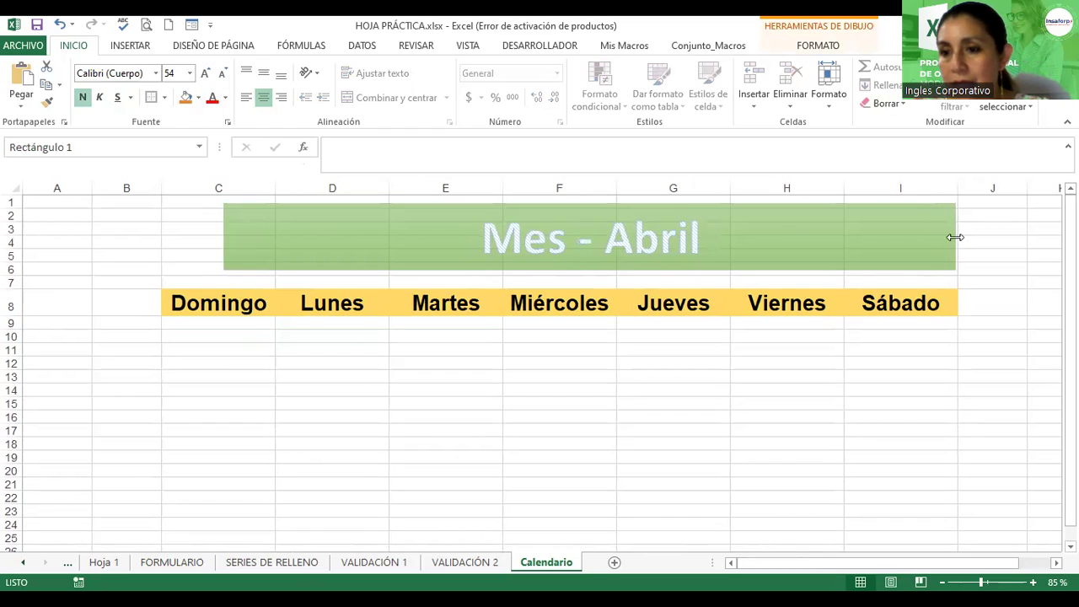
drag(223, 234, 158, 237)
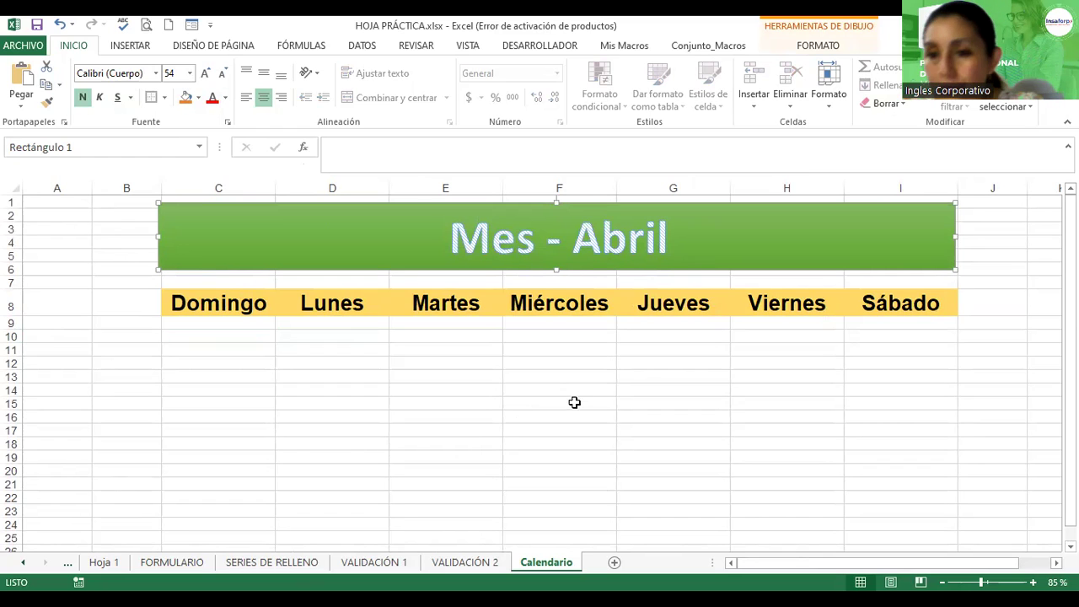
click(893, 325)
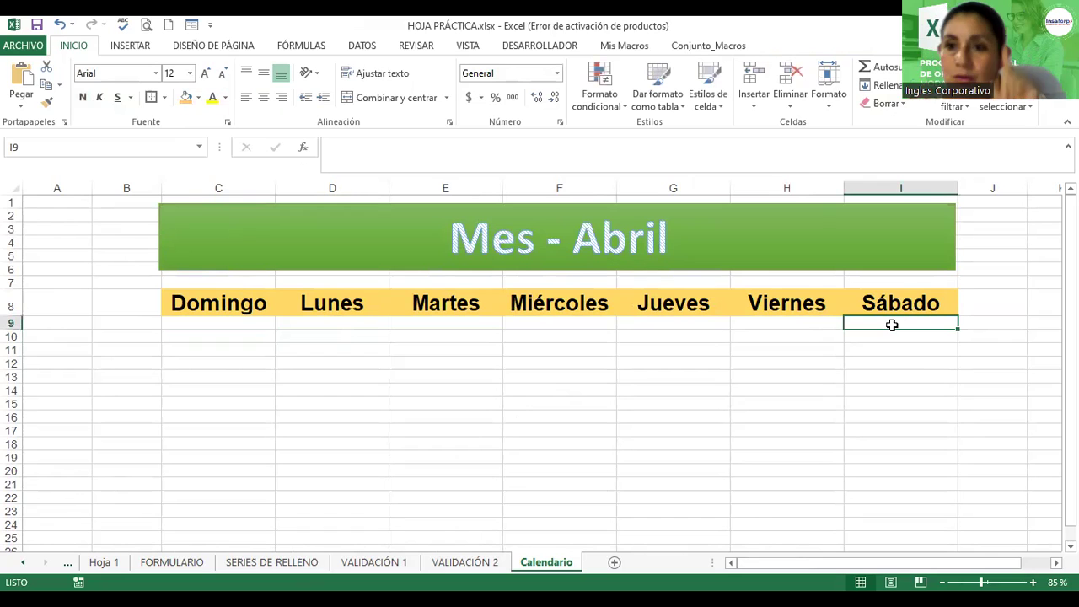
Enter 1 in cell I9 under Sábado and 2 in cell C10.
text(1)
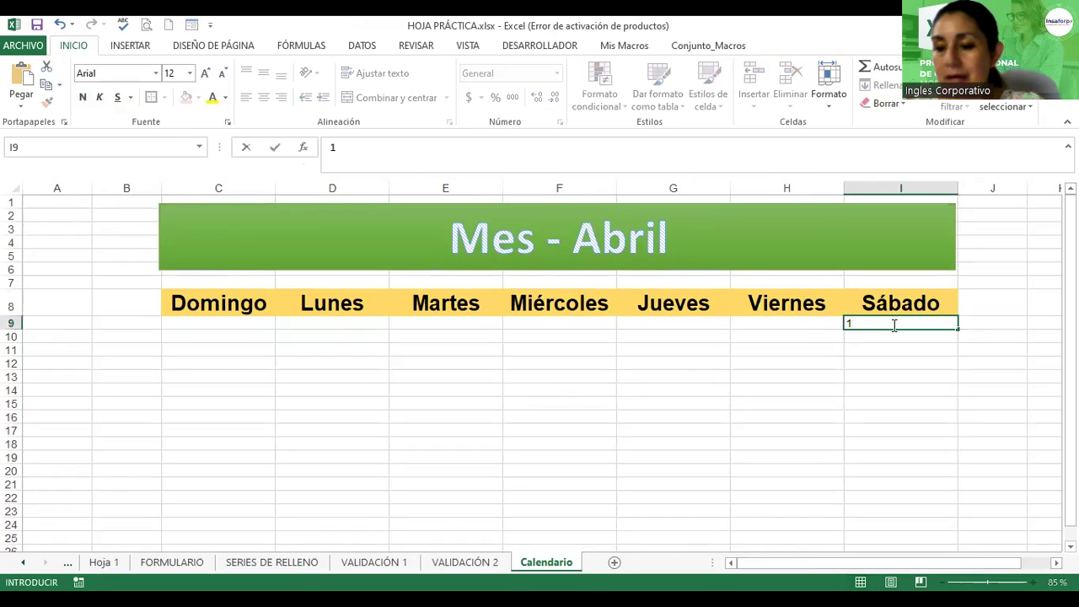
key(Return)
click(188, 336)
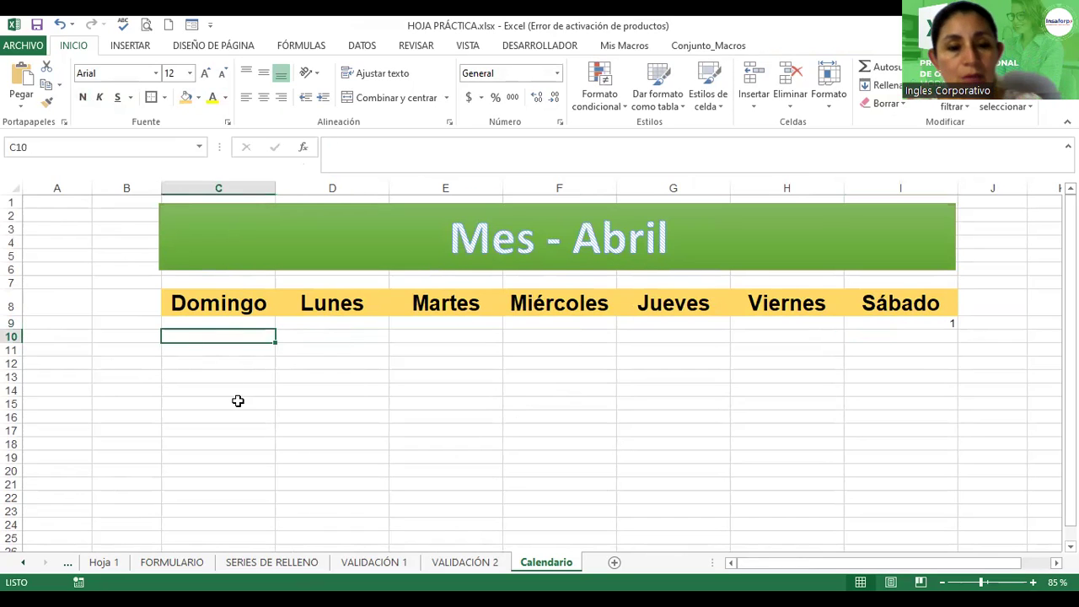
text(2)
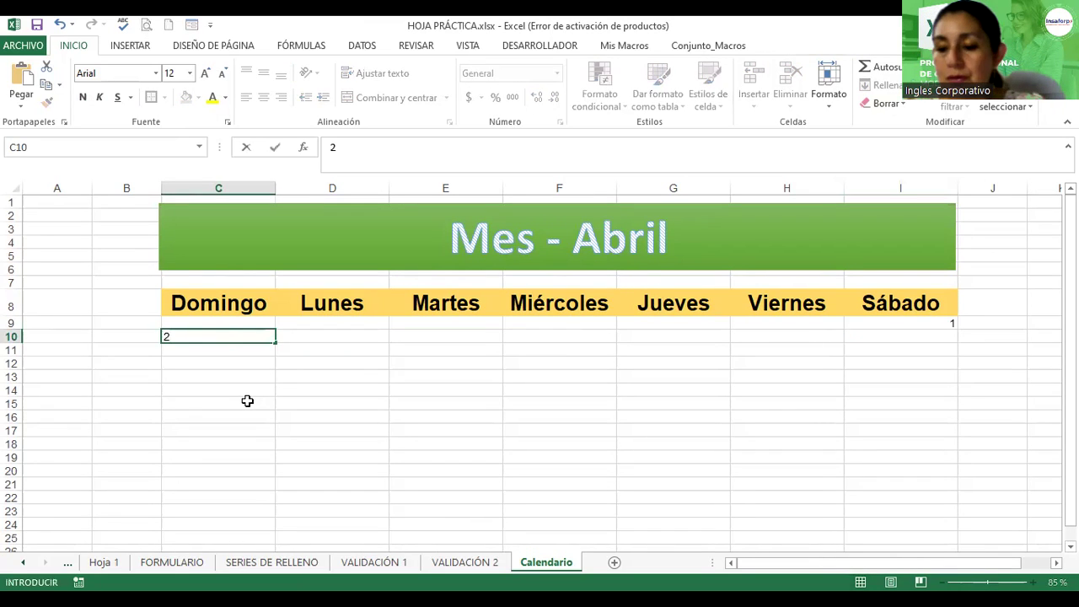
key(Return)
Fill C10:I10 as a series counting 2 through 8, undoing a trial copy into rows 11–13.
click(272, 337)
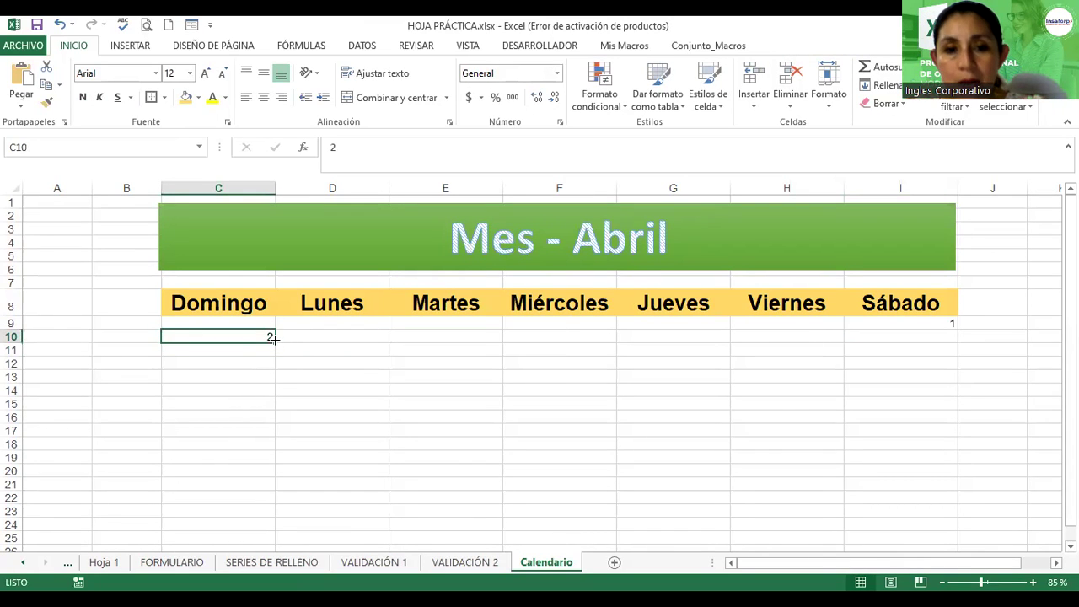
drag(276, 343, 414, 349)
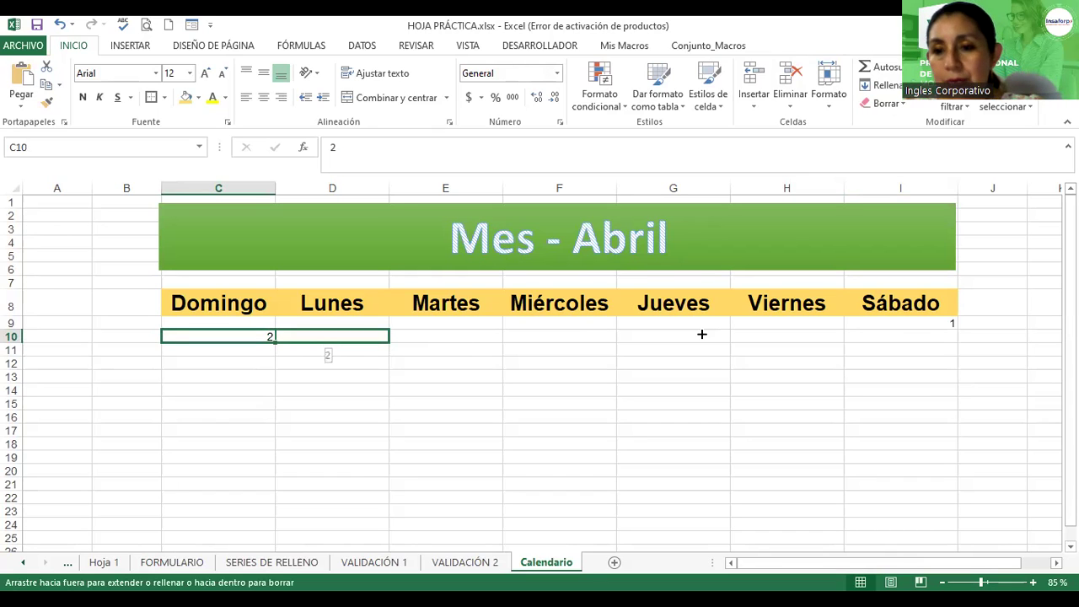
drag(908, 333, 942, 338)
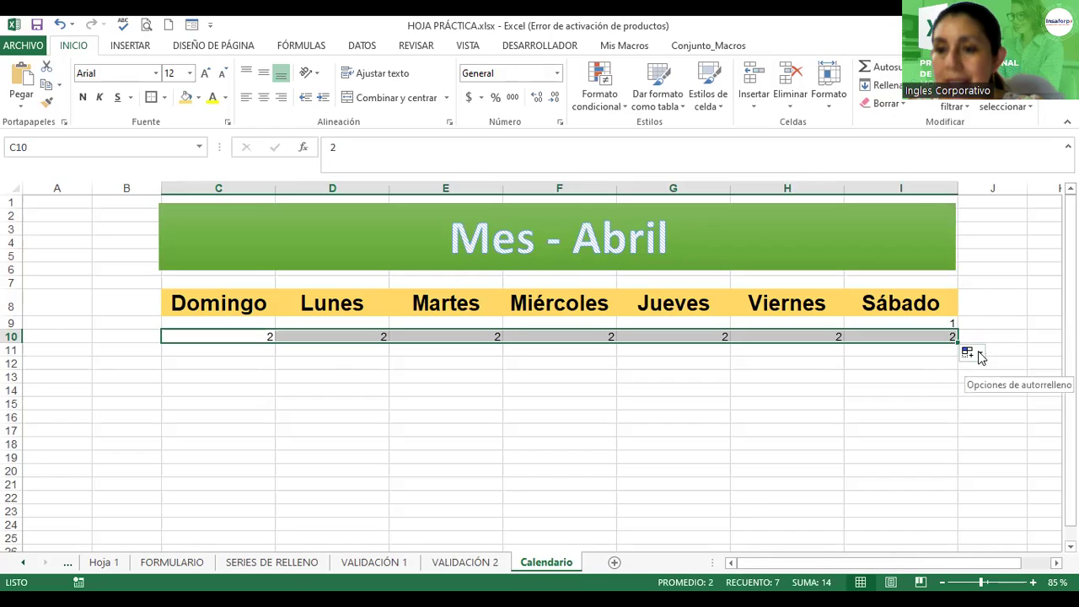
click(978, 355)
click(955, 392)
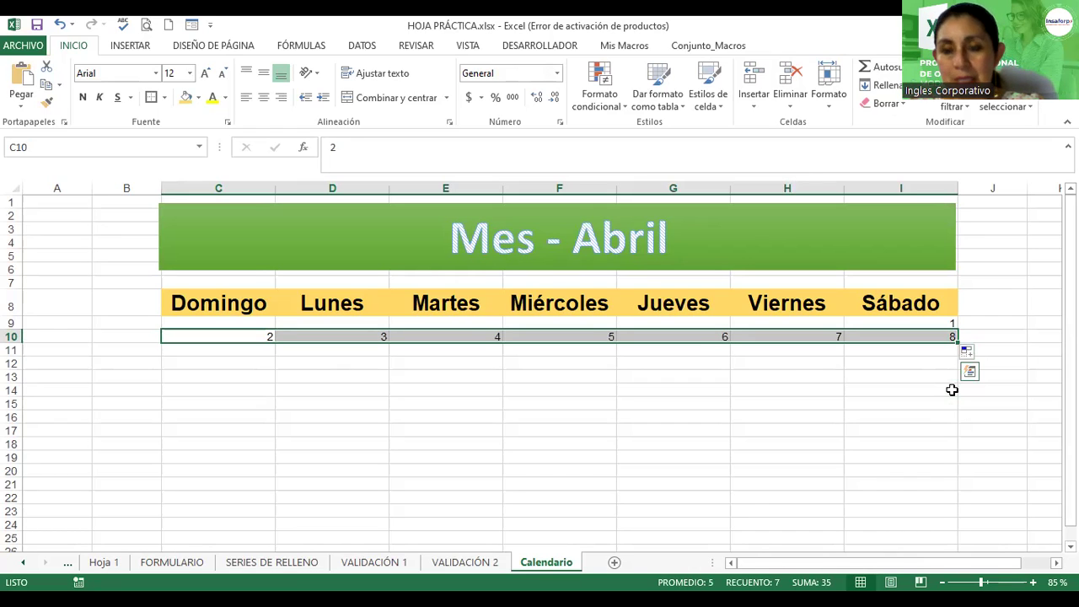
drag(958, 343, 960, 383)
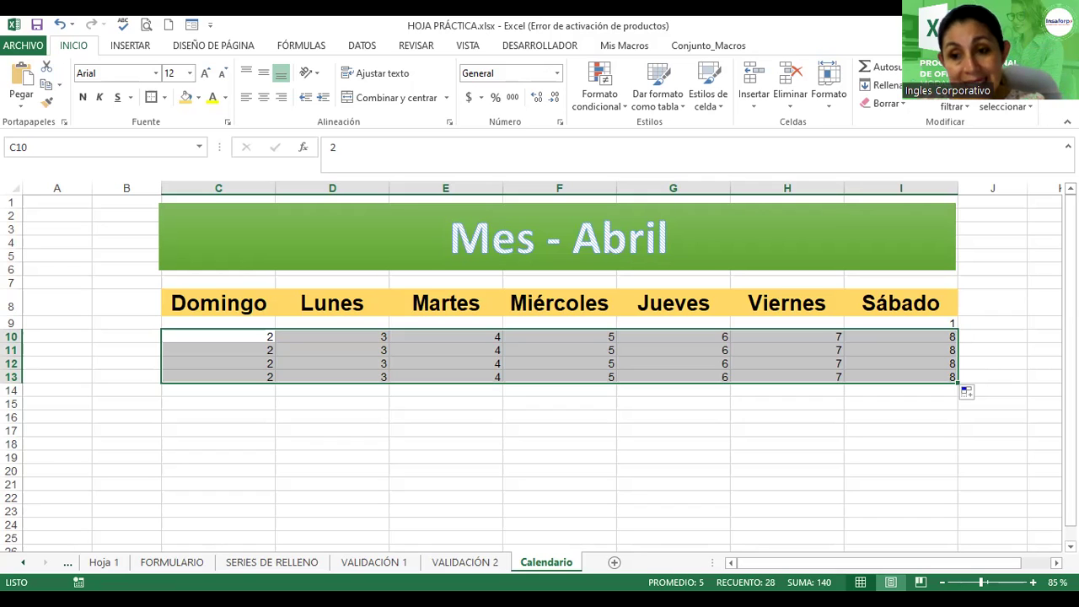
drag(959, 385, 962, 337)
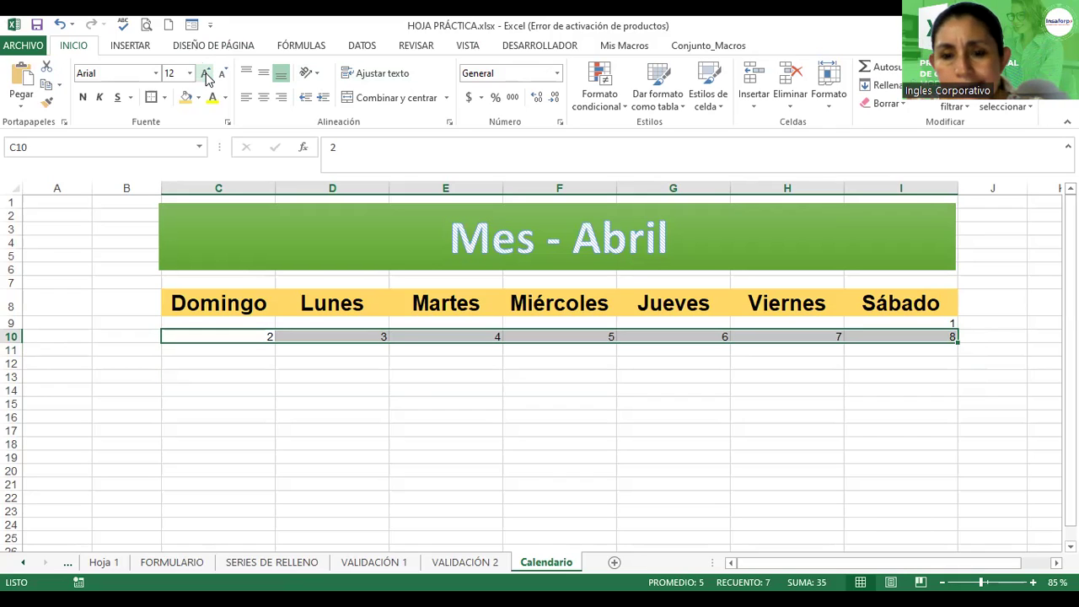
Enlarge the row 10 dates and raise the 1 in I9 to 24-point font.
click(208, 75)
click(208, 75)
click(207, 75)
click(207, 75)
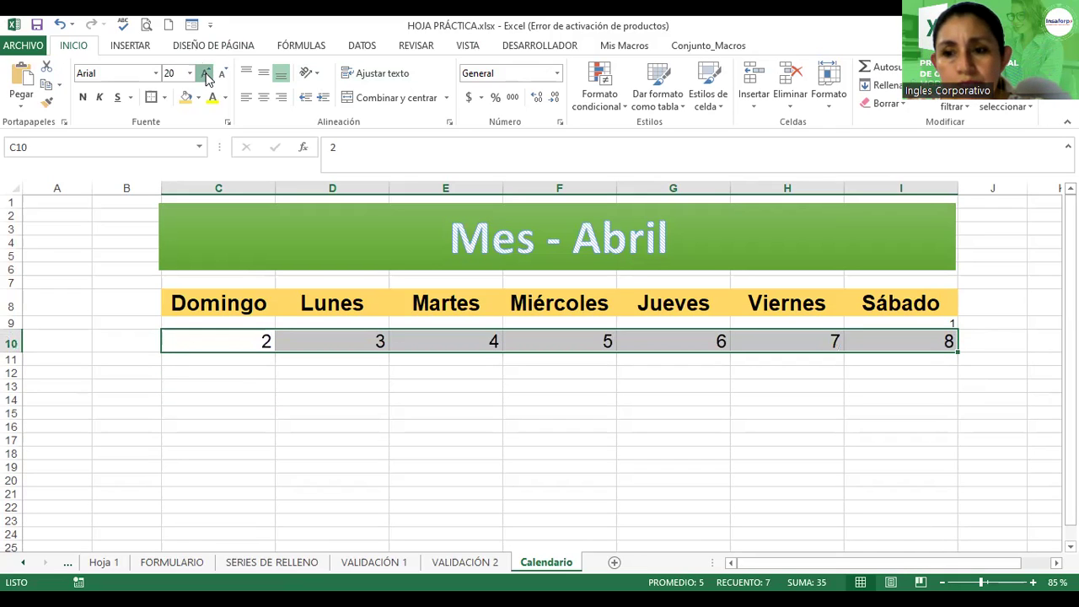
click(208, 75)
click(207, 75)
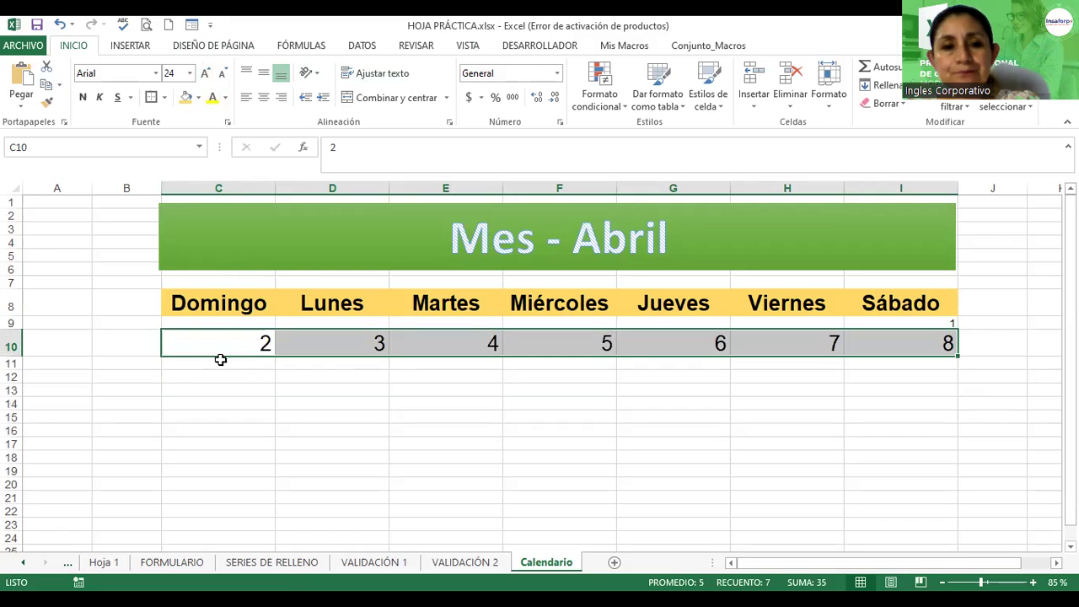
click(919, 323)
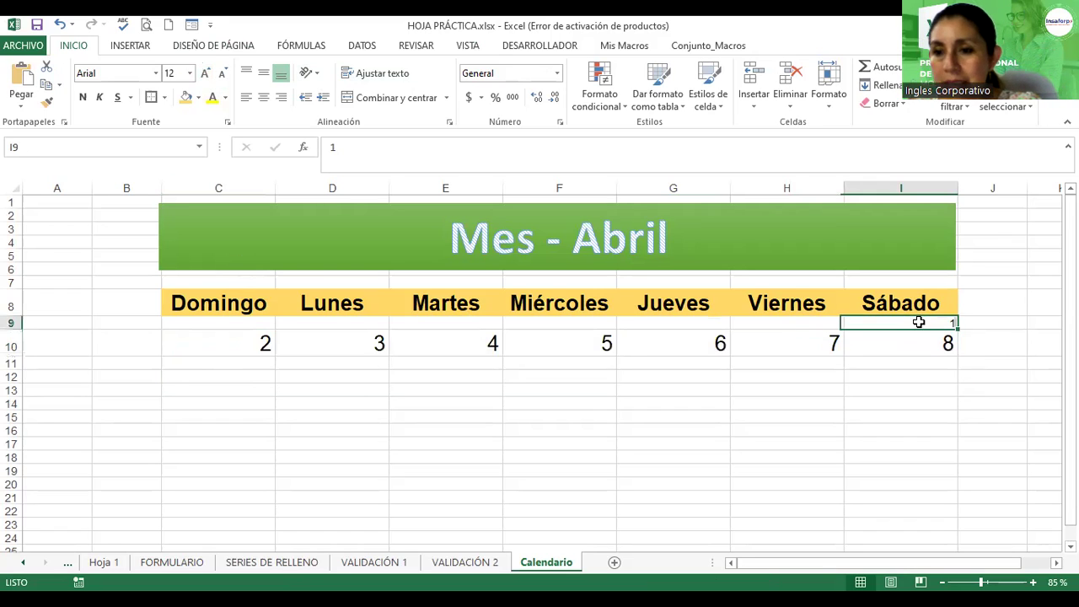
click(205, 75)
click(205, 75)
click(205, 75)
click(205, 75)
click(205, 75)
click(205, 75)
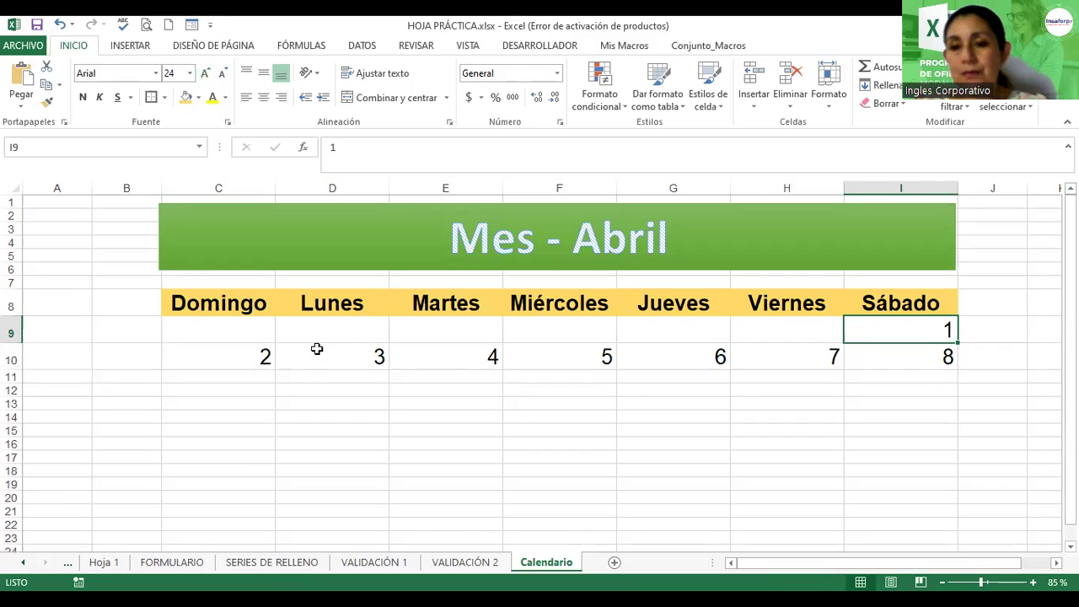
Enter 9 in C11 and paint C10's large number formatting onto it.
scroll(308, 373, down, 1)
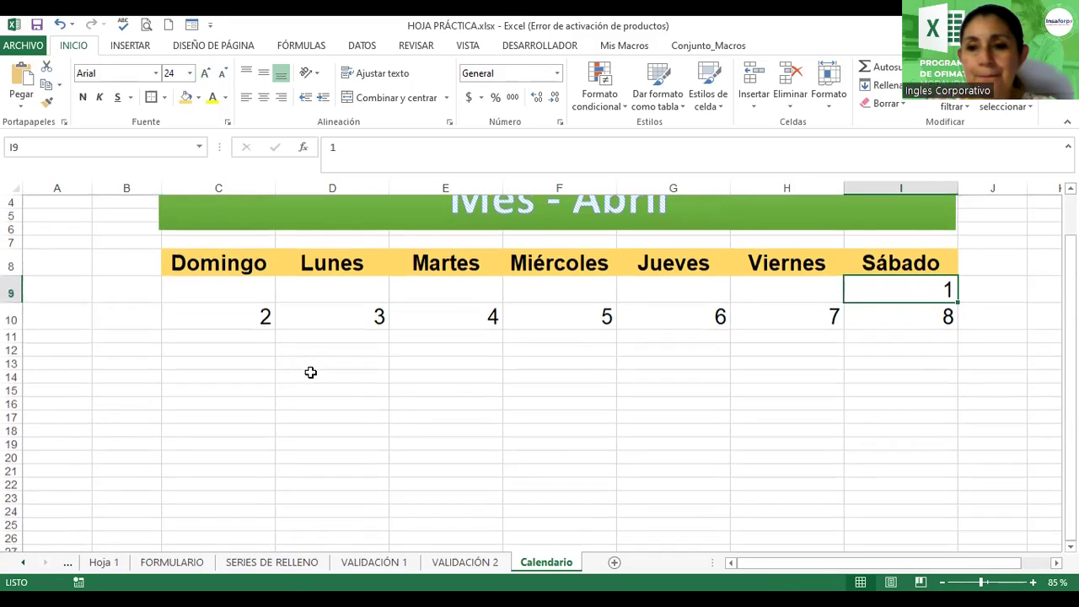
click(187, 335)
text(9)
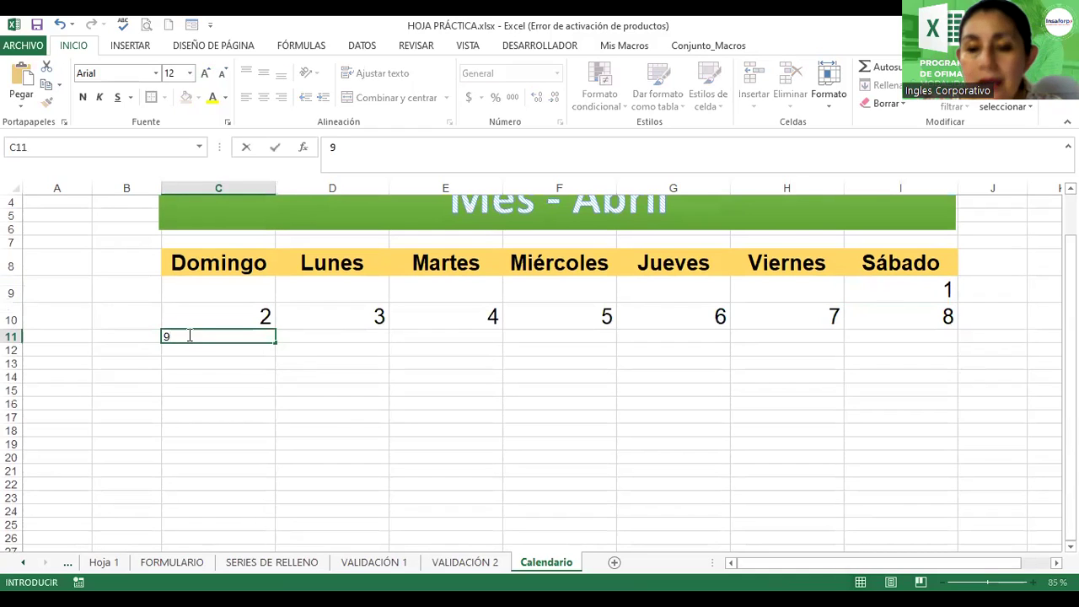
key(Return)
click(188, 336)
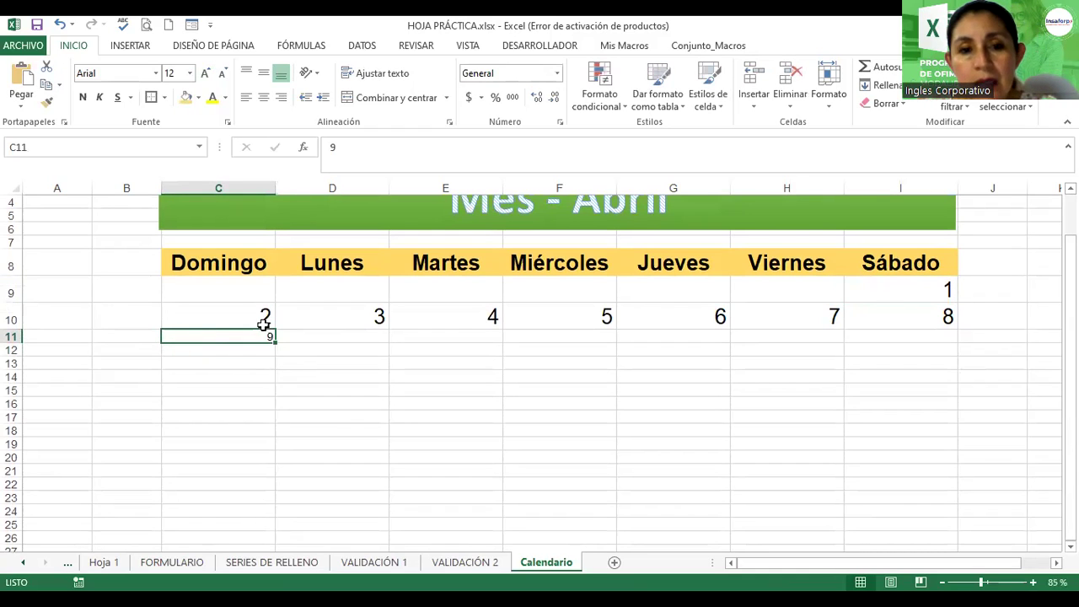
click(262, 313)
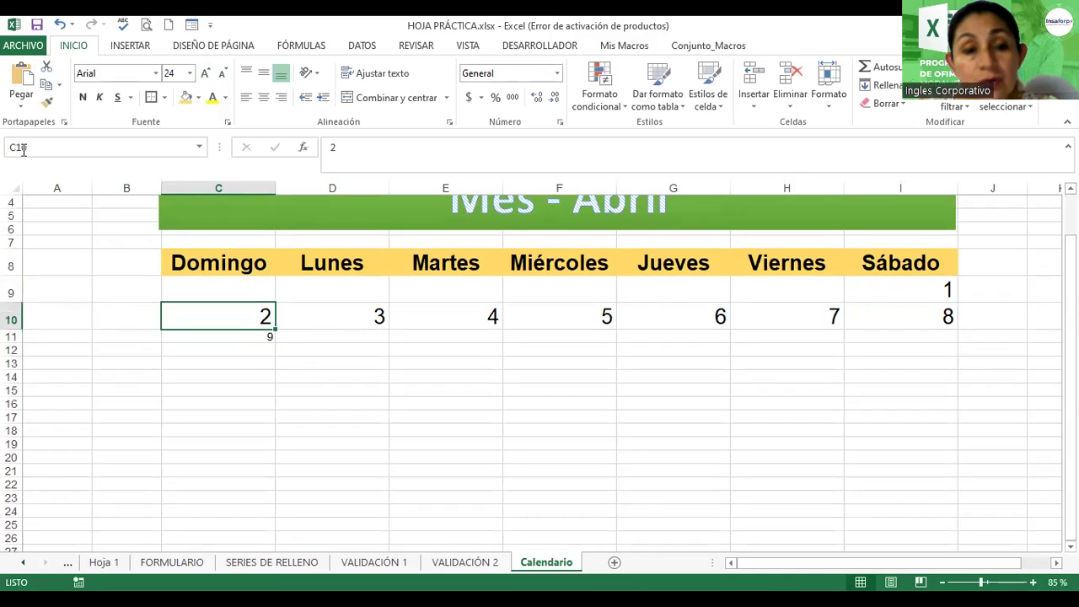
click(46, 110)
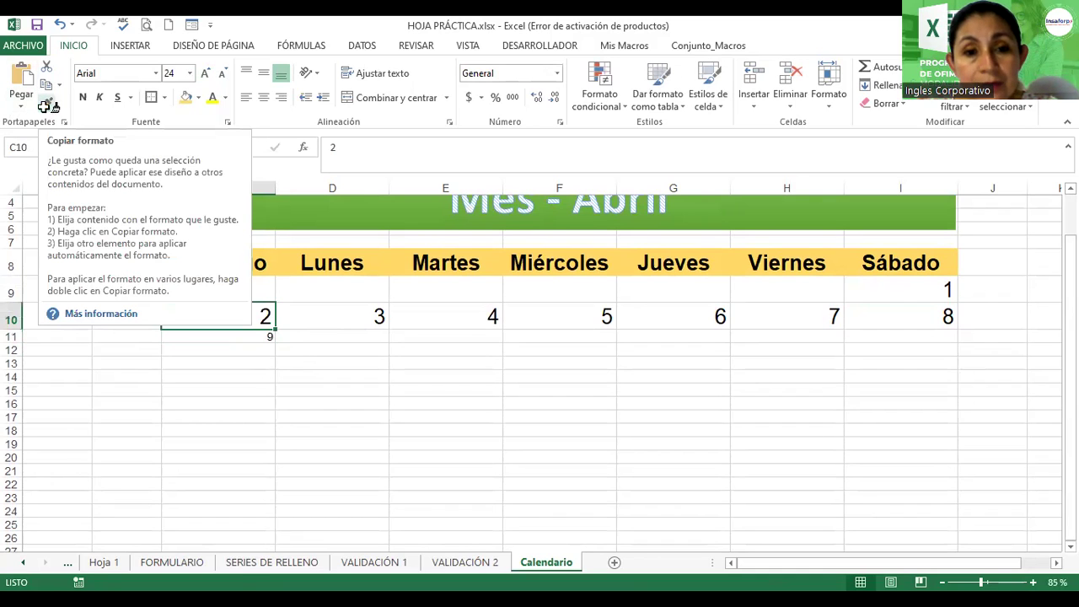
click(242, 337)
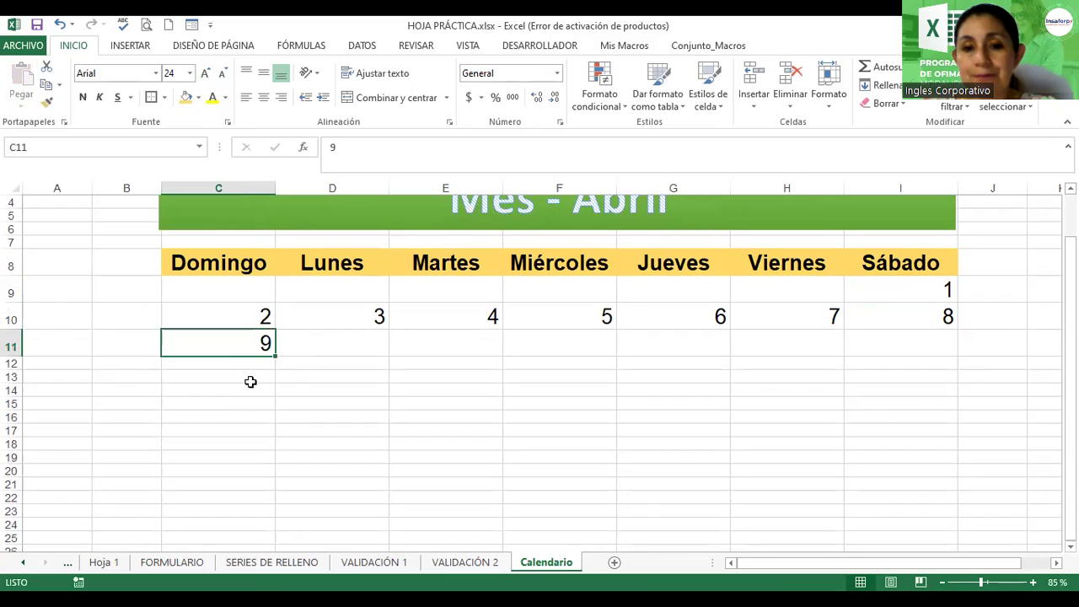
Fill C11:I11 as a series counting 9 through 15.
drag(276, 356, 447, 351)
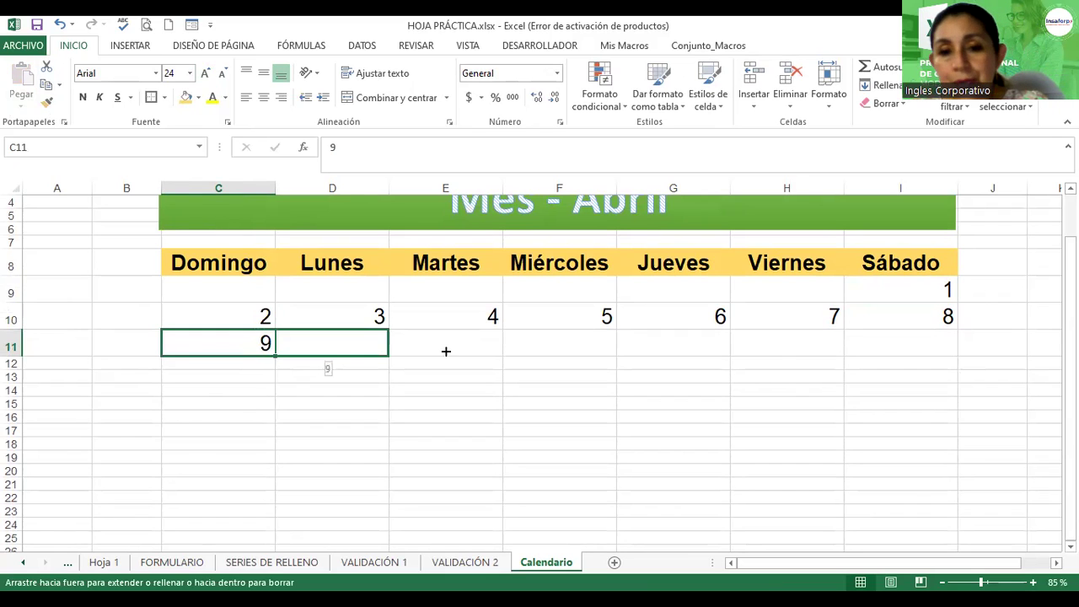
drag(918, 343, 920, 345)
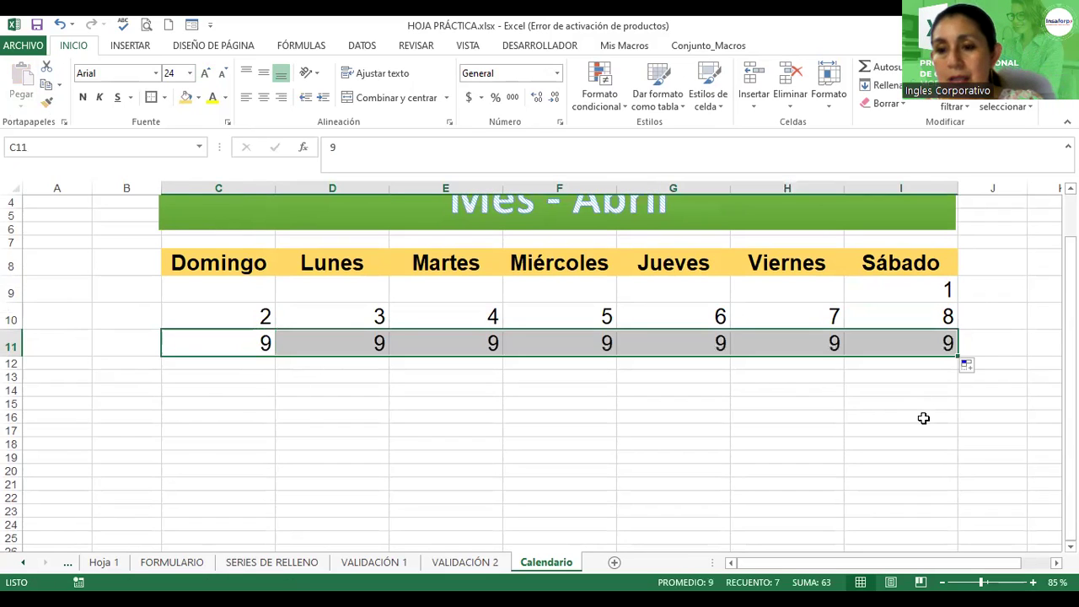
click(971, 369)
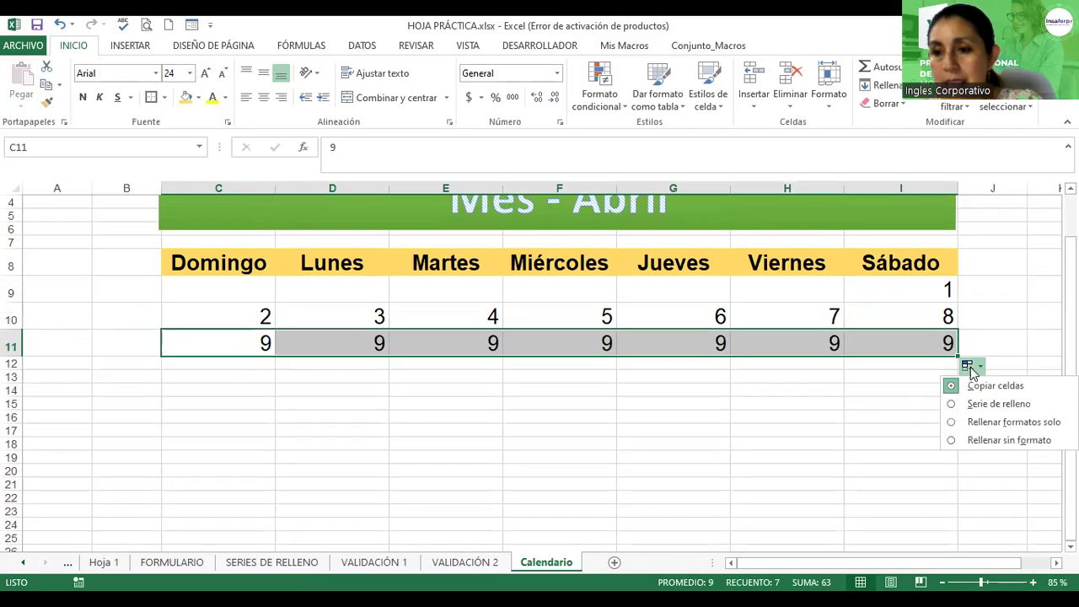
click(974, 405)
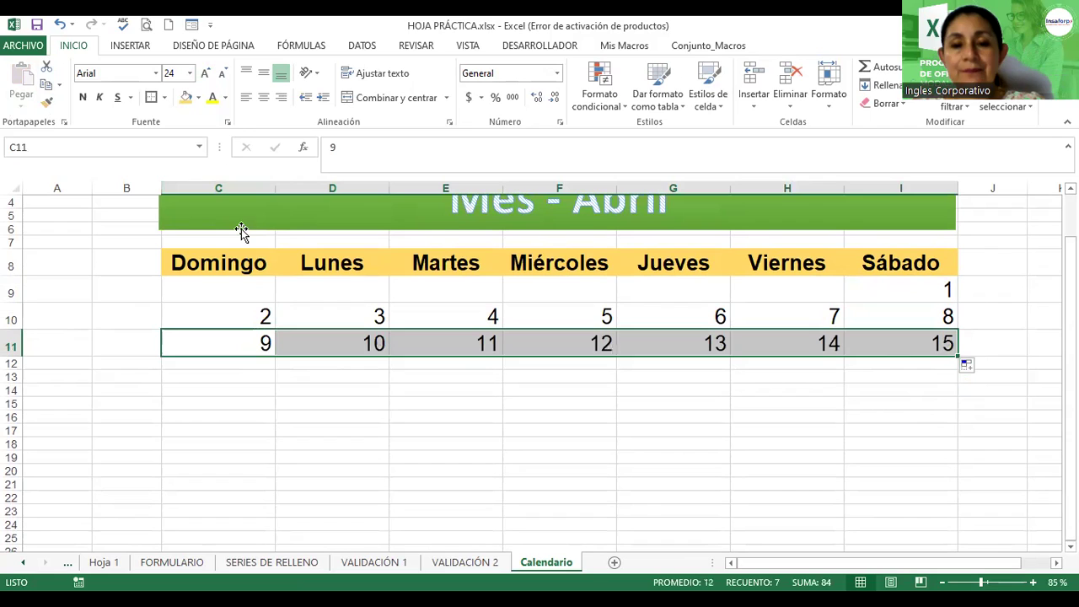
click(232, 363)
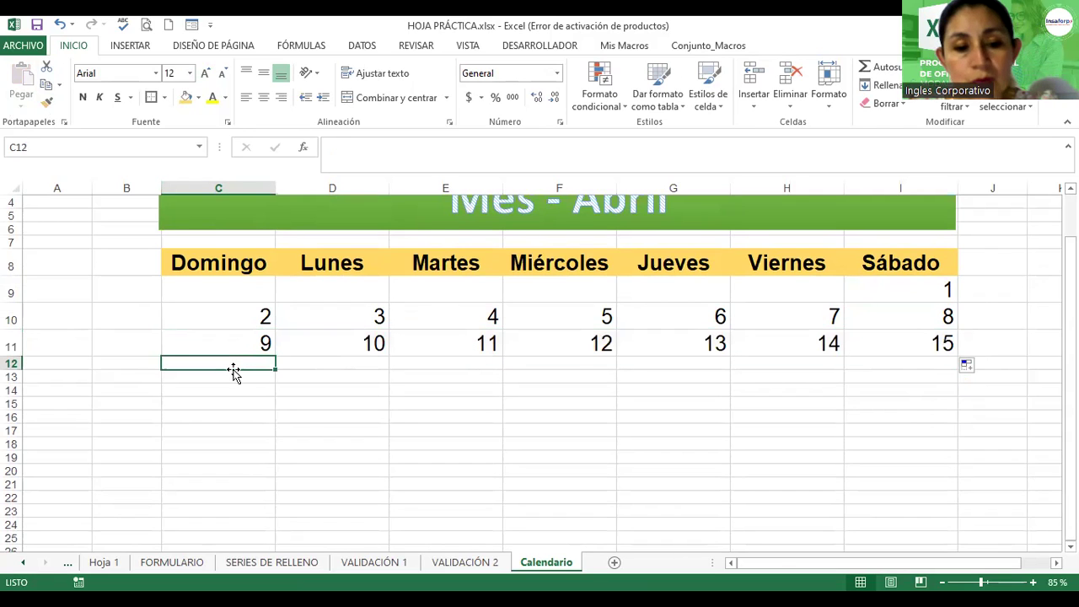
Enter 16 in C12 with C11's large formatting and fill row 12 as 16 through 22.
text(16)
key(Return)
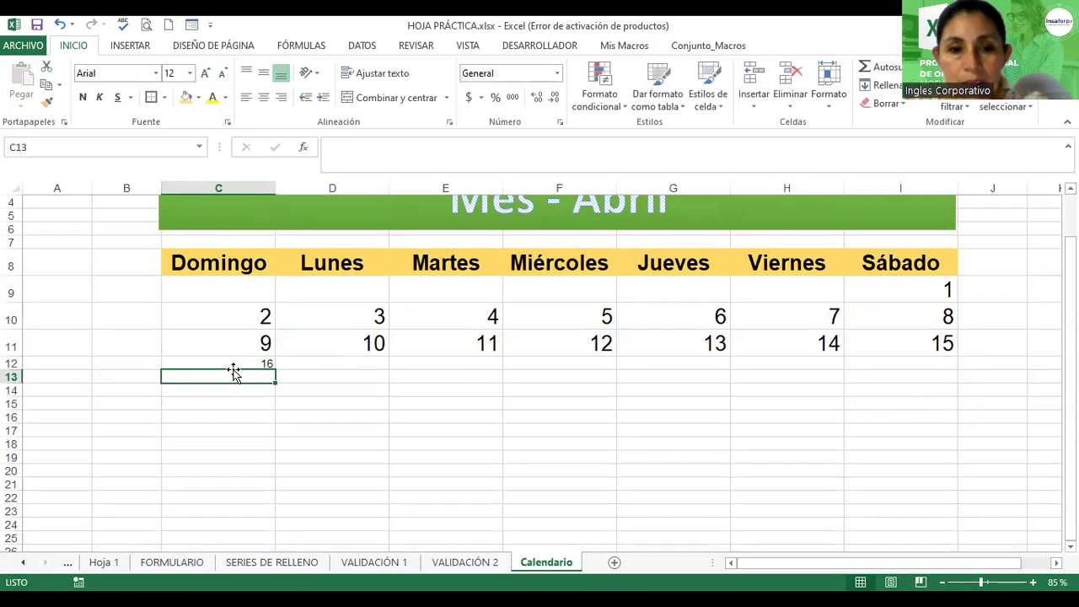
click(224, 345)
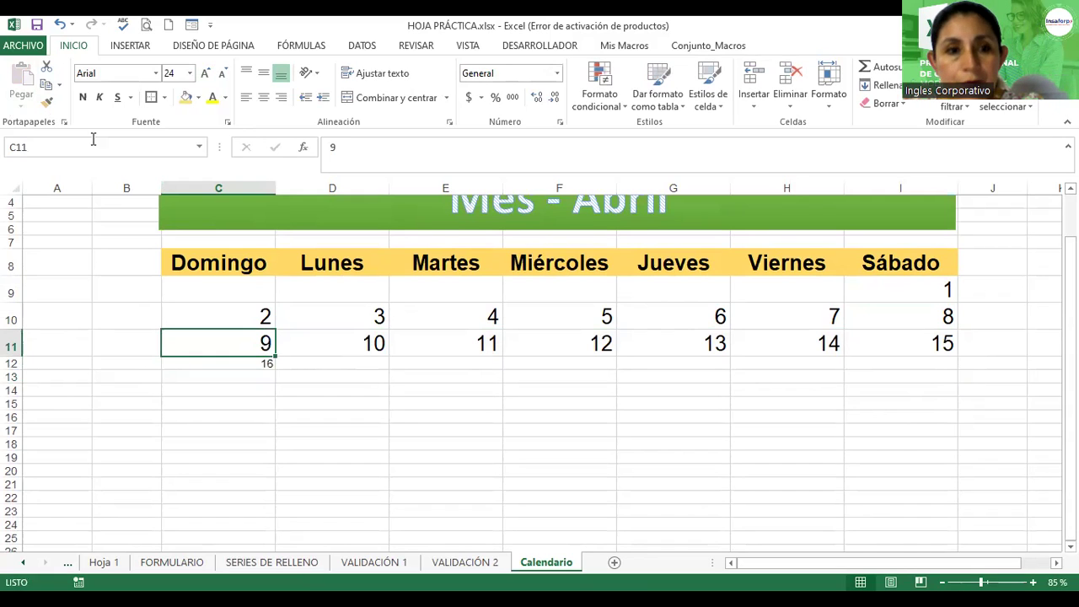
click(49, 105)
click(233, 365)
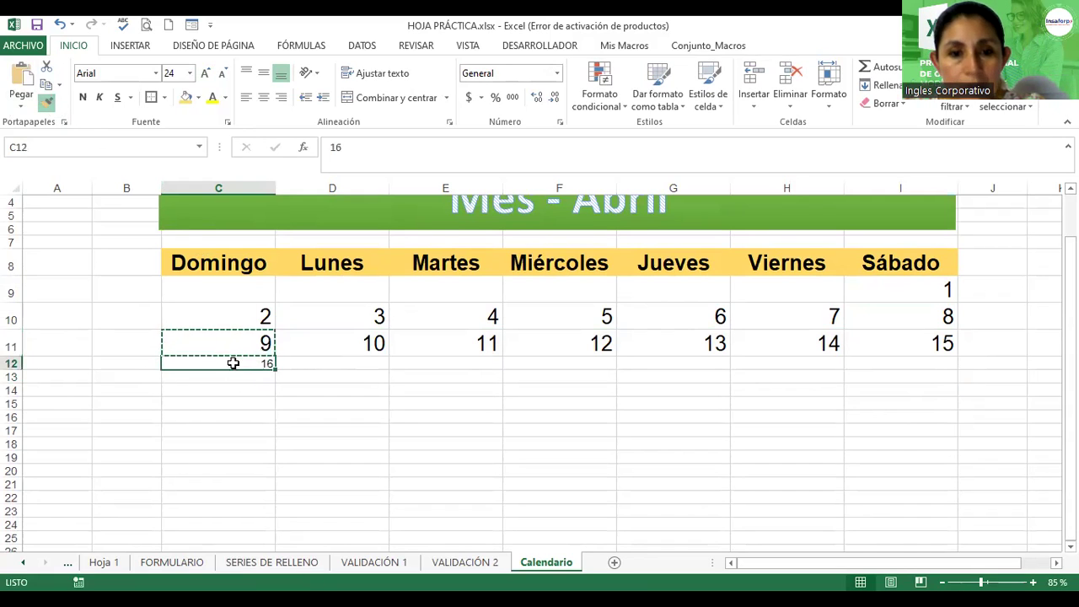
drag(275, 380, 964, 391)
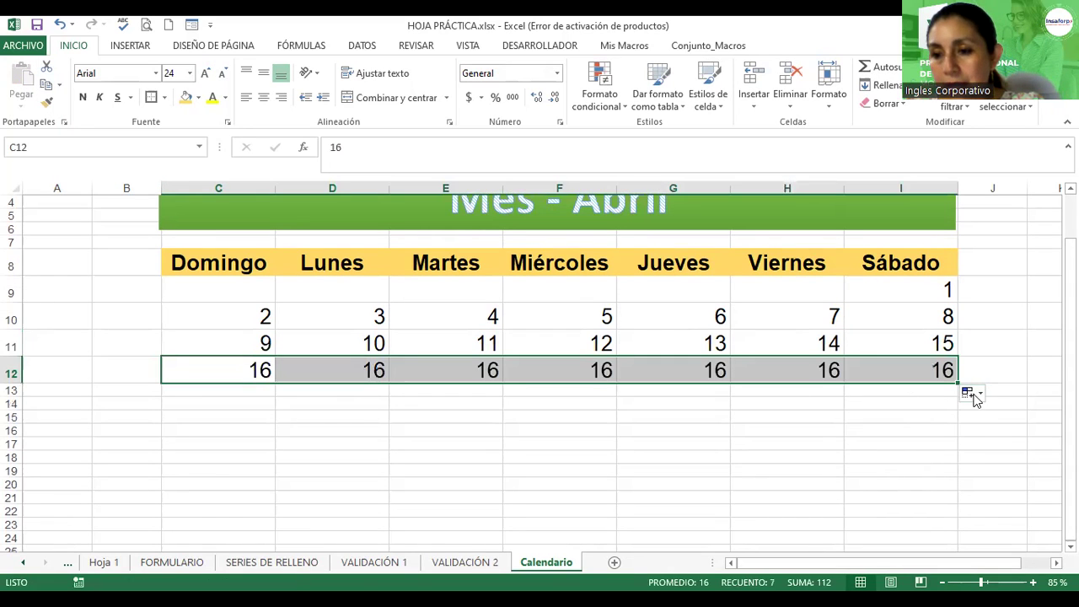
click(970, 393)
click(978, 431)
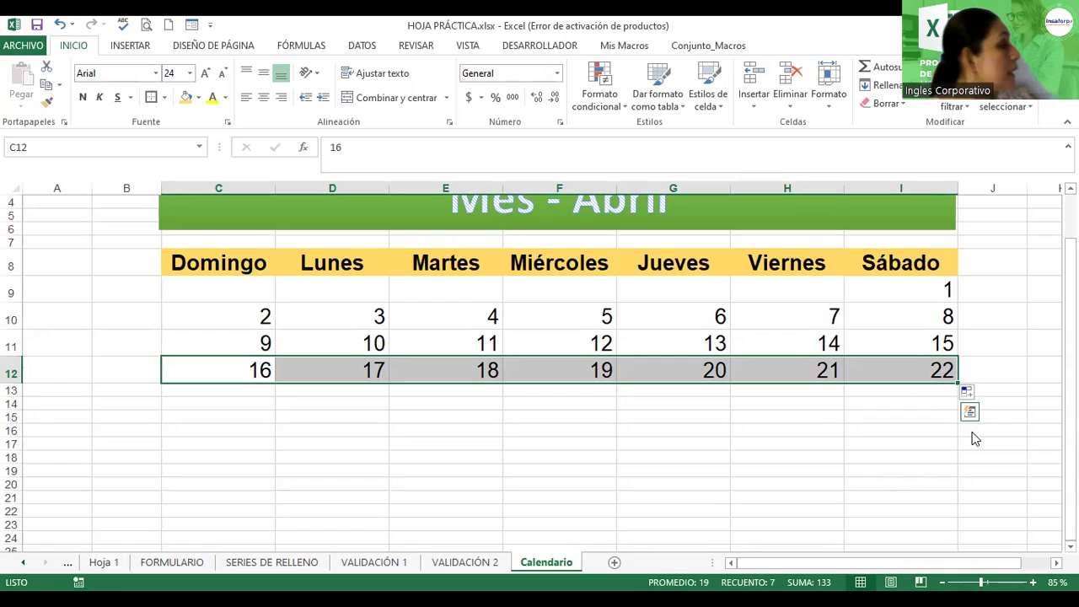
Enter 23 in C13 and fill row 13 as a series 23 through 29.
click(223, 390)
text(23)
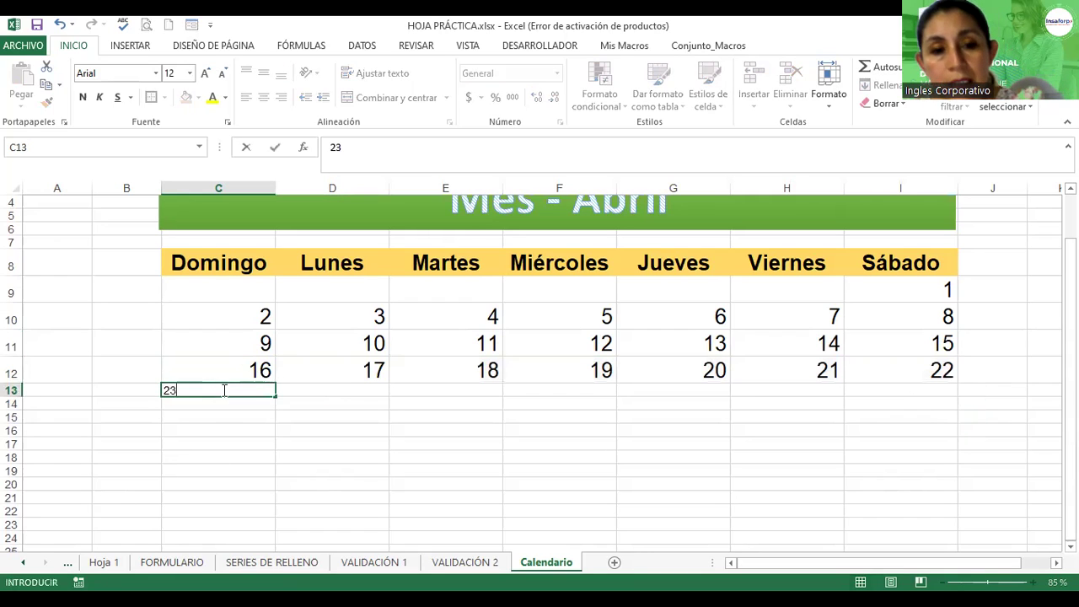
key(Return)
click(223, 392)
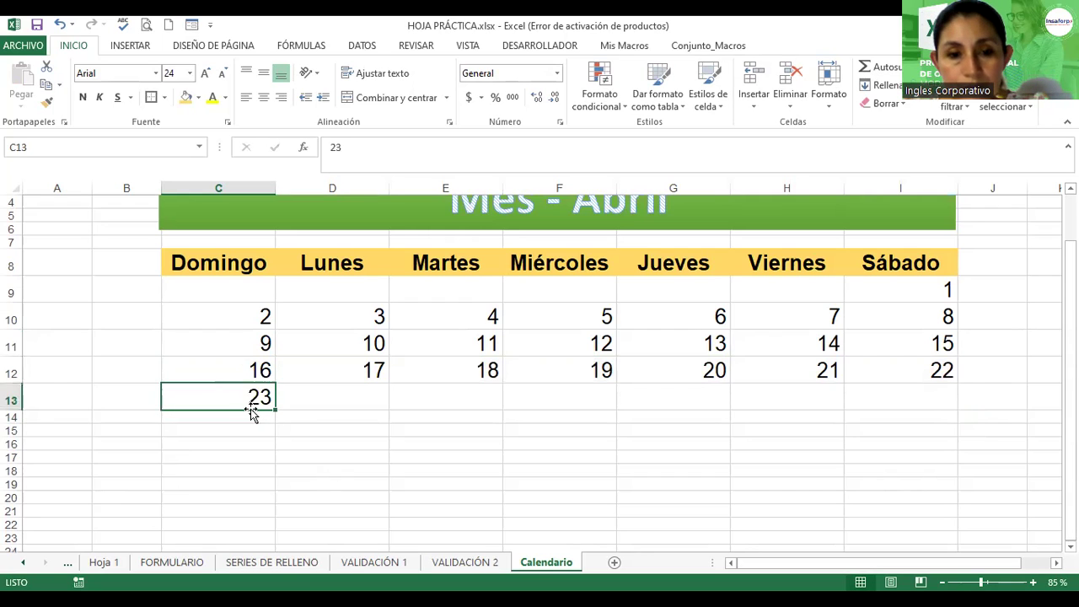
drag(276, 411, 928, 398)
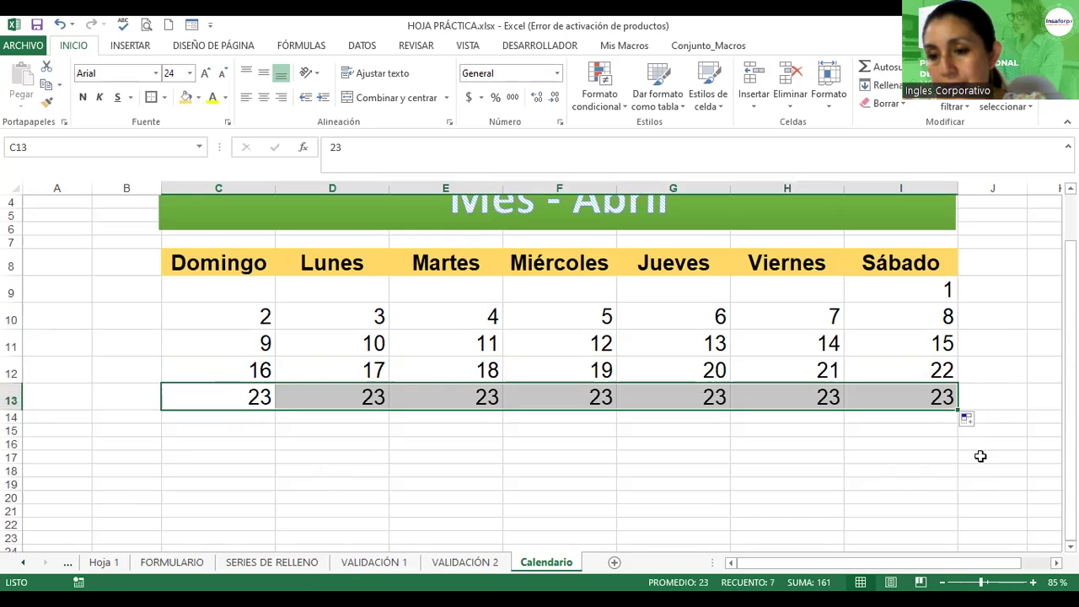
click(968, 421)
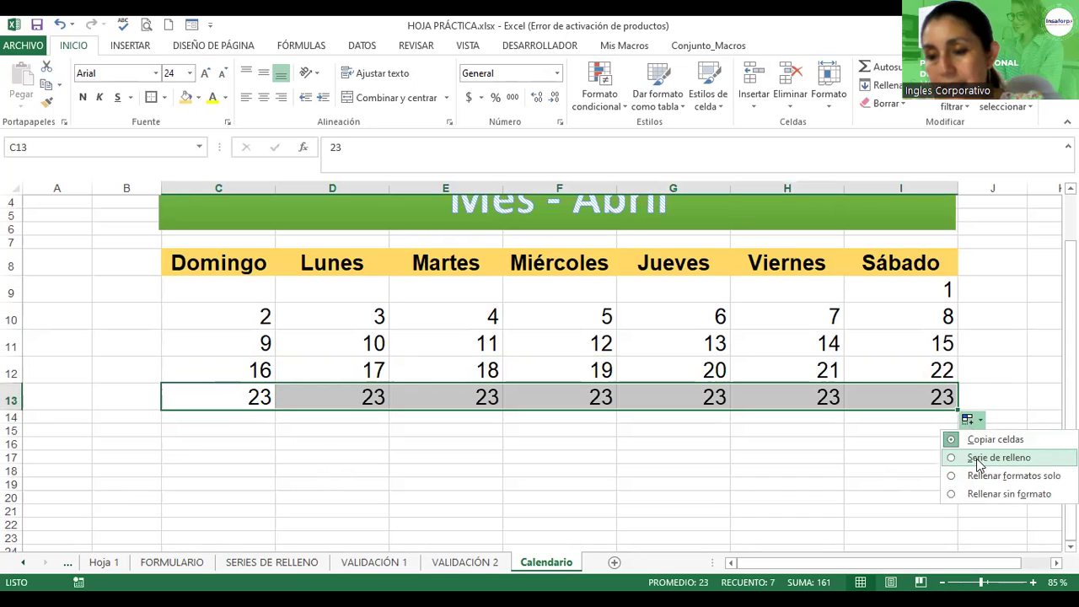
click(978, 458)
Enter 30 in cell C14 under Domingo.
scroll(785, 272, down, 1)
scroll(785, 275, down, 1)
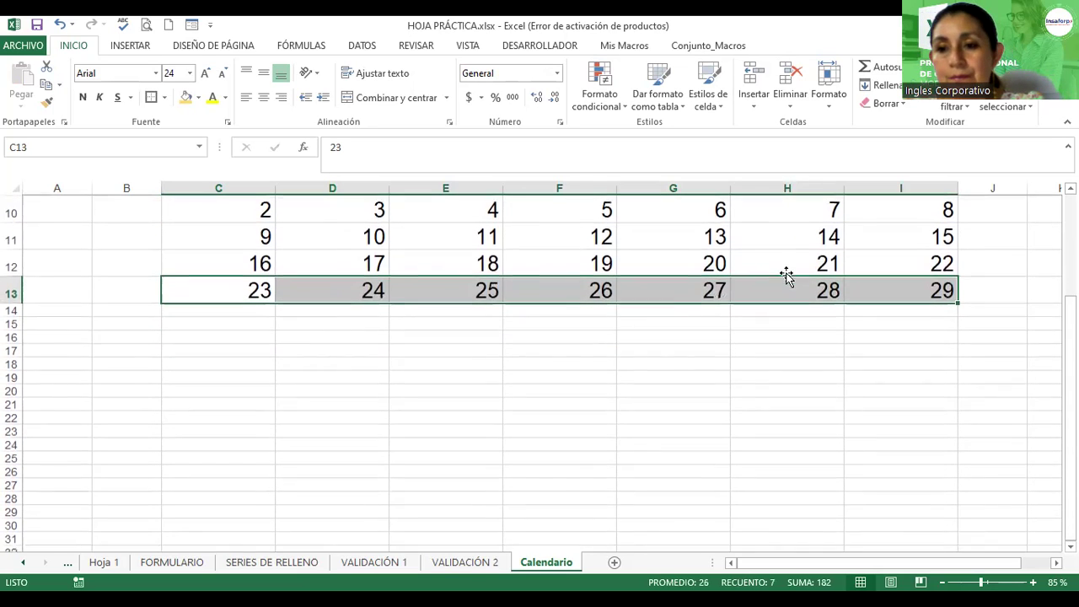
click(263, 309)
text(3)
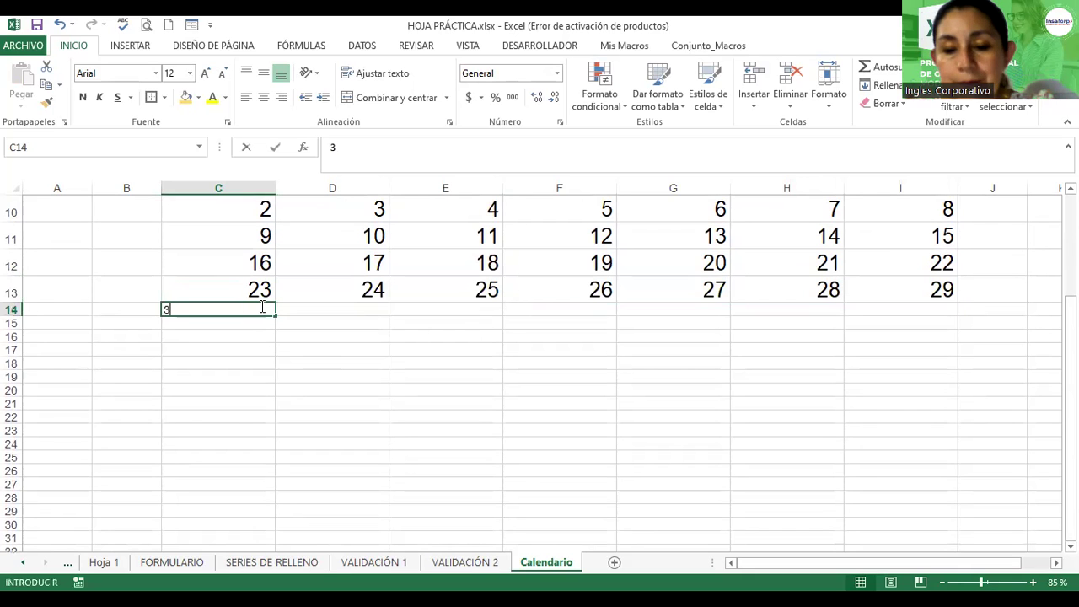
text(0)
key(Return)
scroll(341, 403, up, 1)
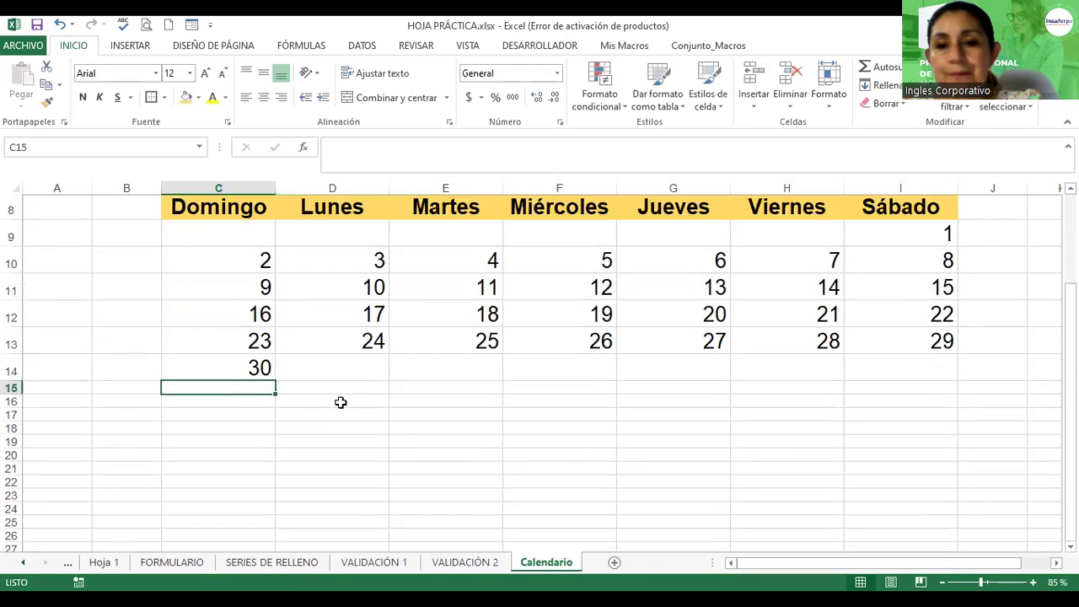
scroll(341, 403, up, 2)
scroll(340, 403, down, 1)
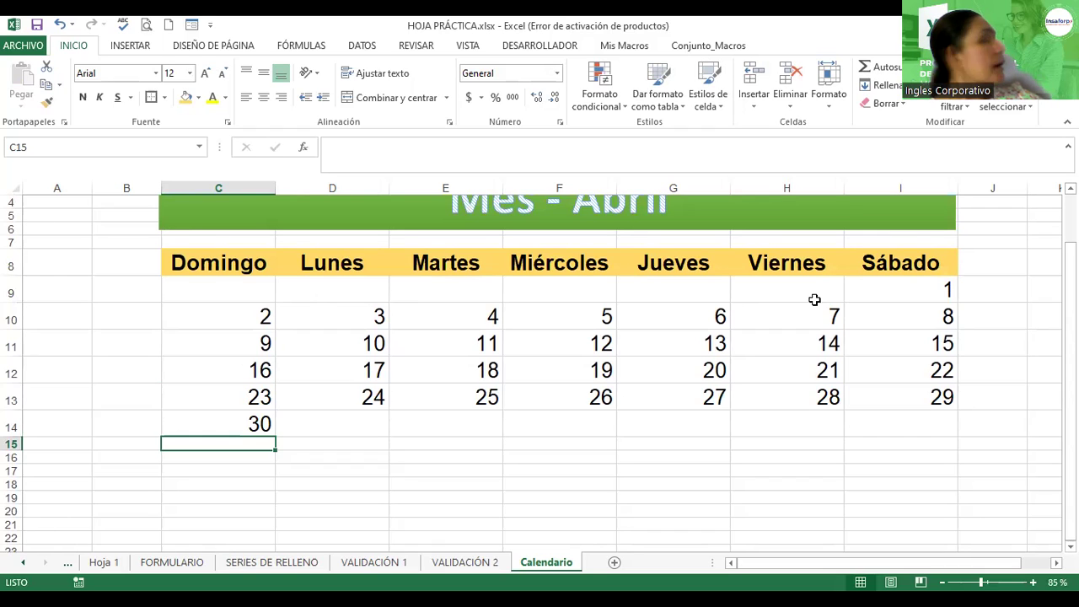
Enter 26 in C9 and fill C9:H9 as a series counting 26 through 31.
click(229, 295)
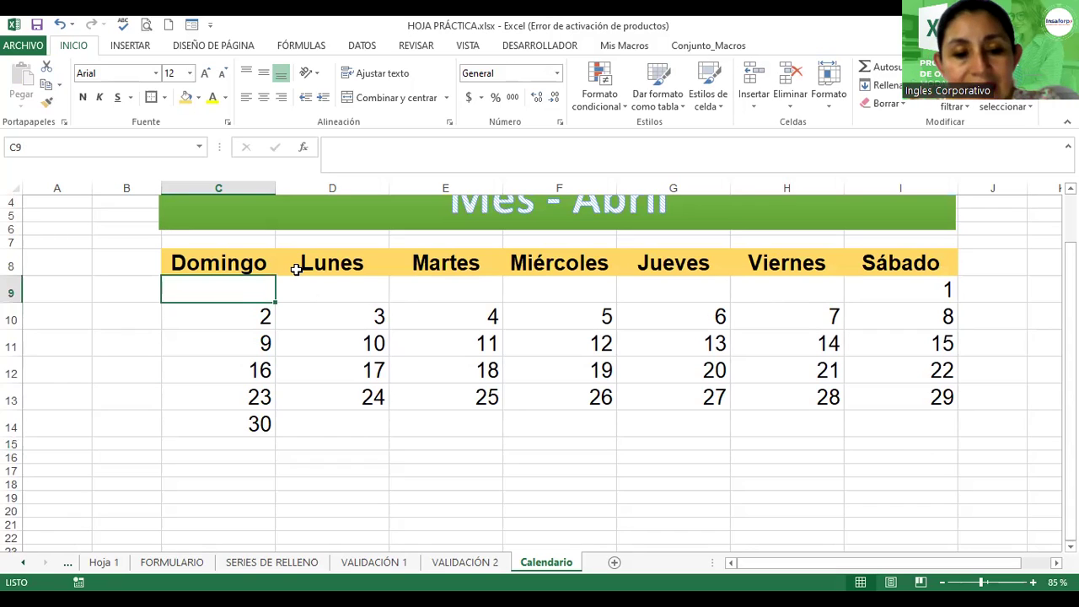
text(26)
key(Return)
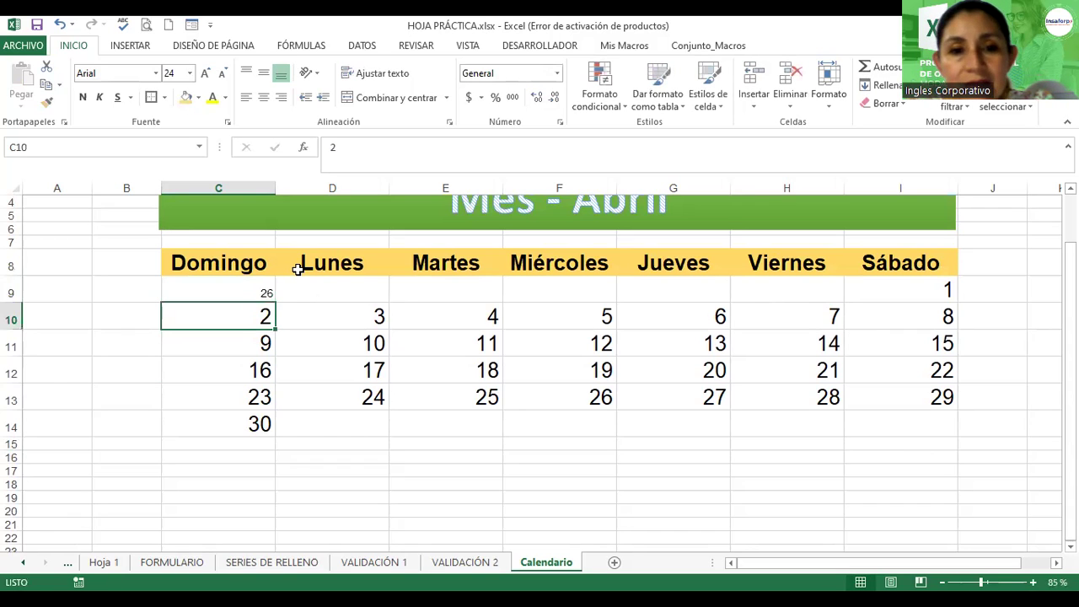
click(263, 292)
drag(275, 302, 330, 304)
drag(577, 290, 797, 283)
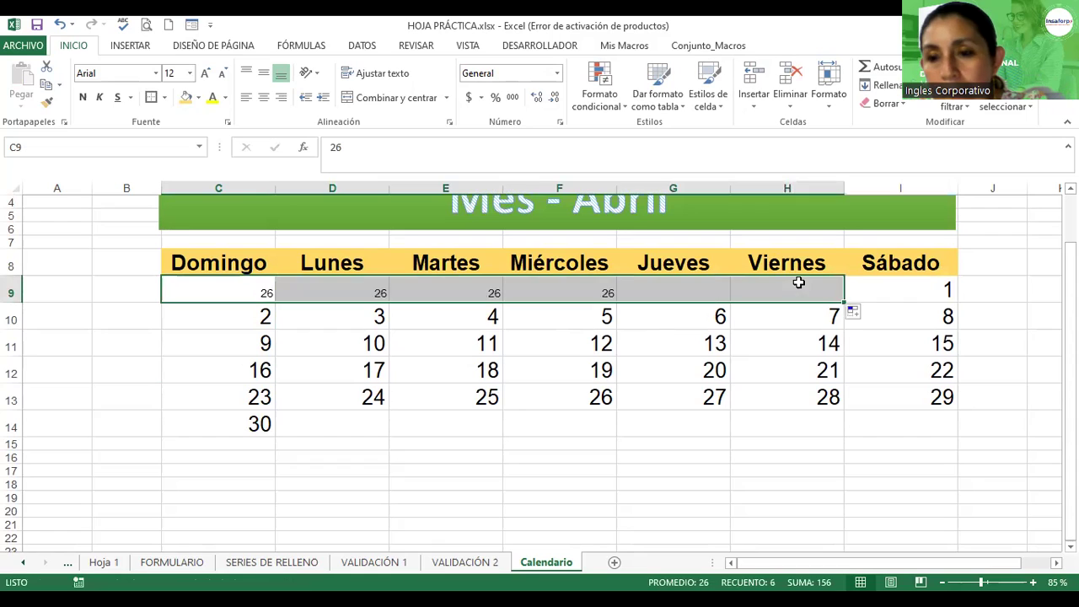
click(864, 315)
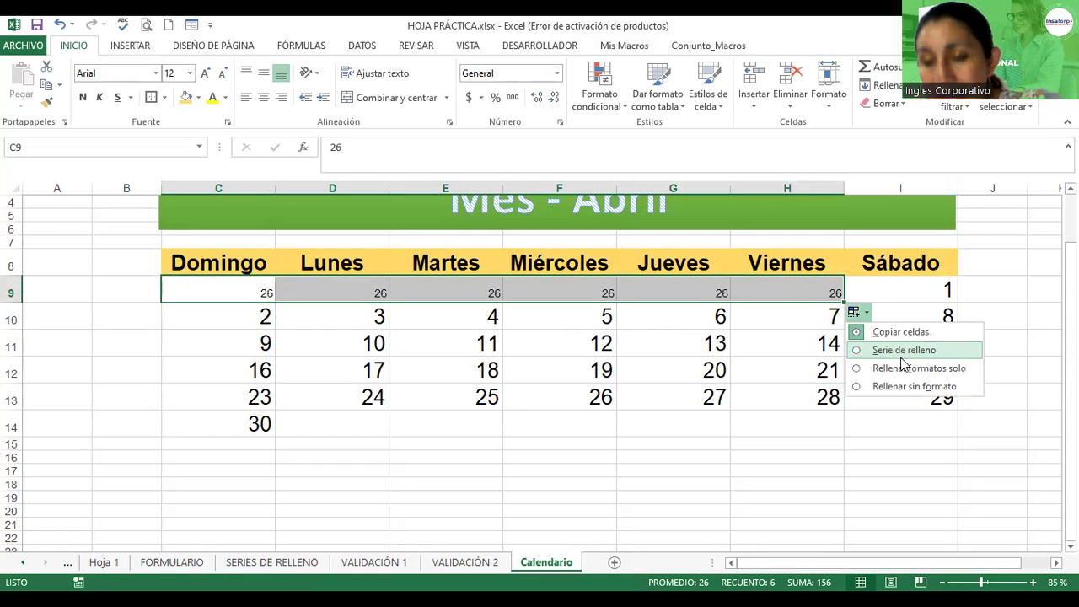
click(900, 357)
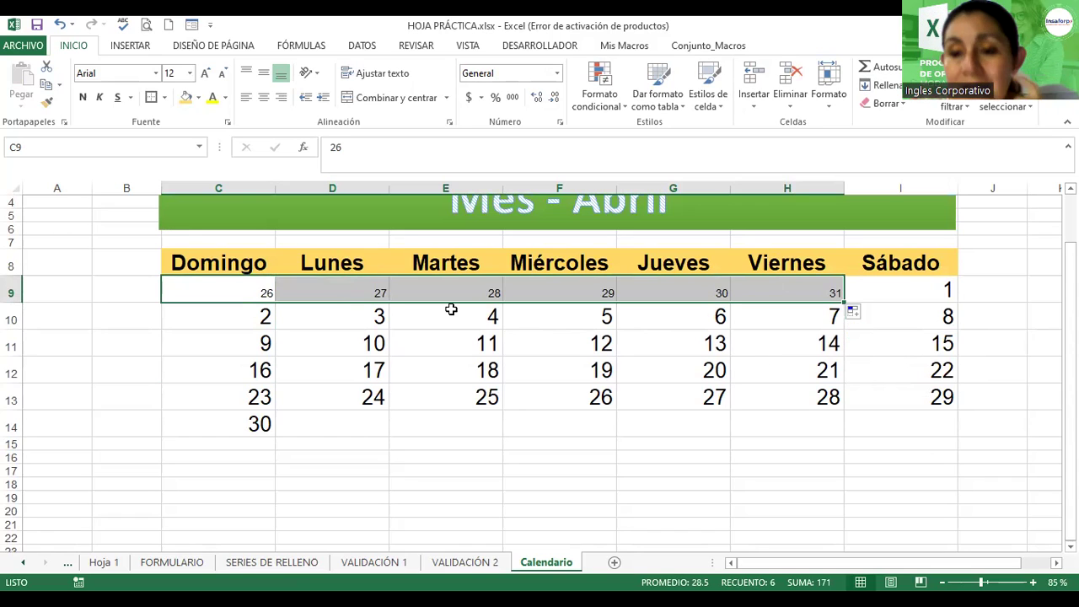
Make the row 9 dates grey and set their font size to 24 points.
click(225, 99)
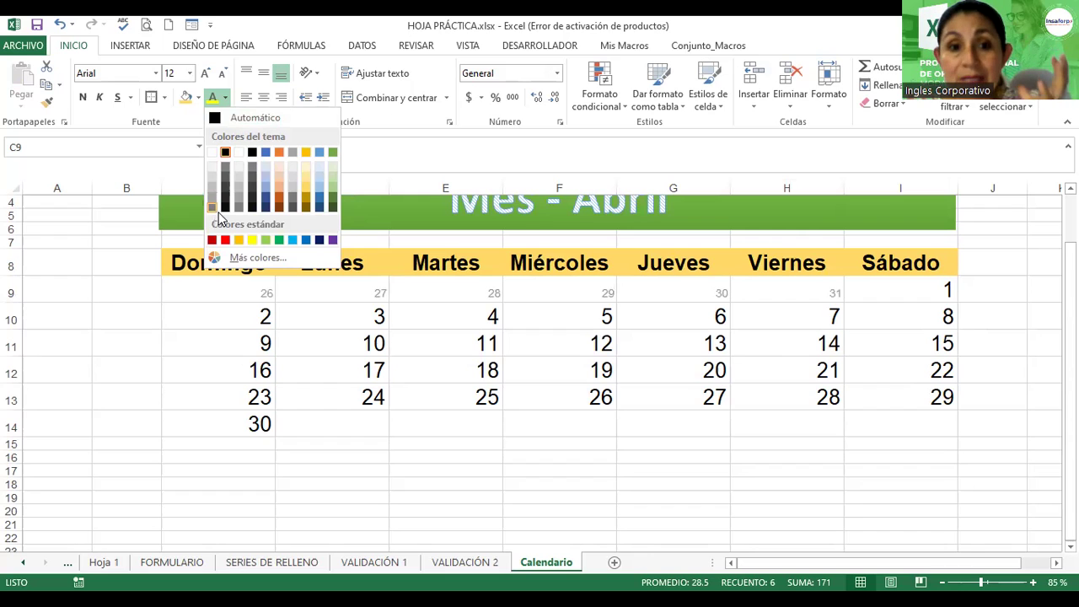
click(216, 211)
click(207, 74)
click(206, 74)
click(207, 74)
click(207, 74)
click(207, 75)
click(206, 74)
click(207, 74)
click(207, 74)
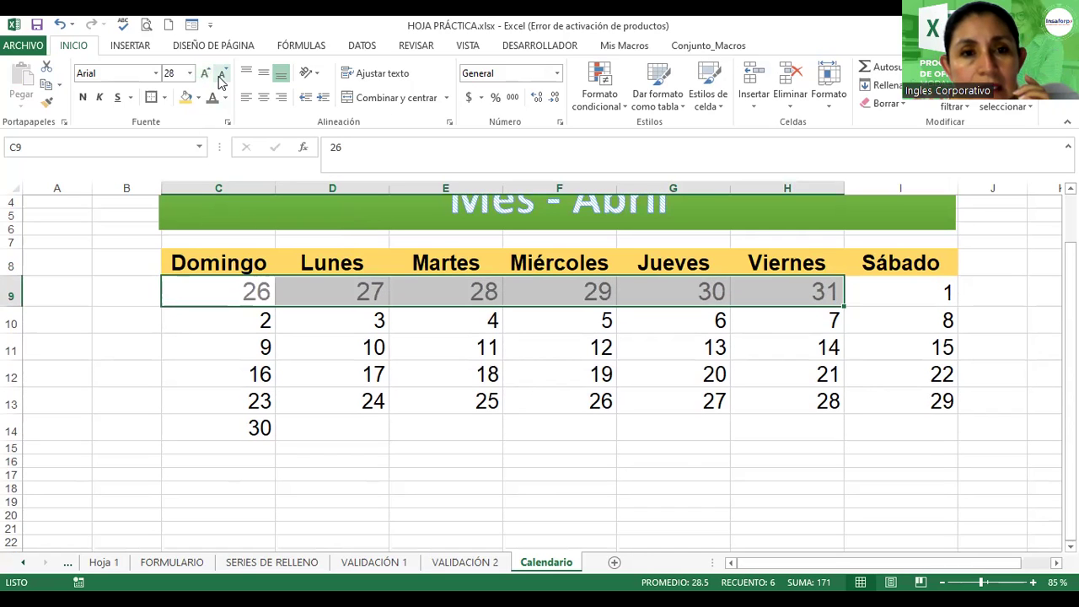
click(222, 79)
click(221, 78)
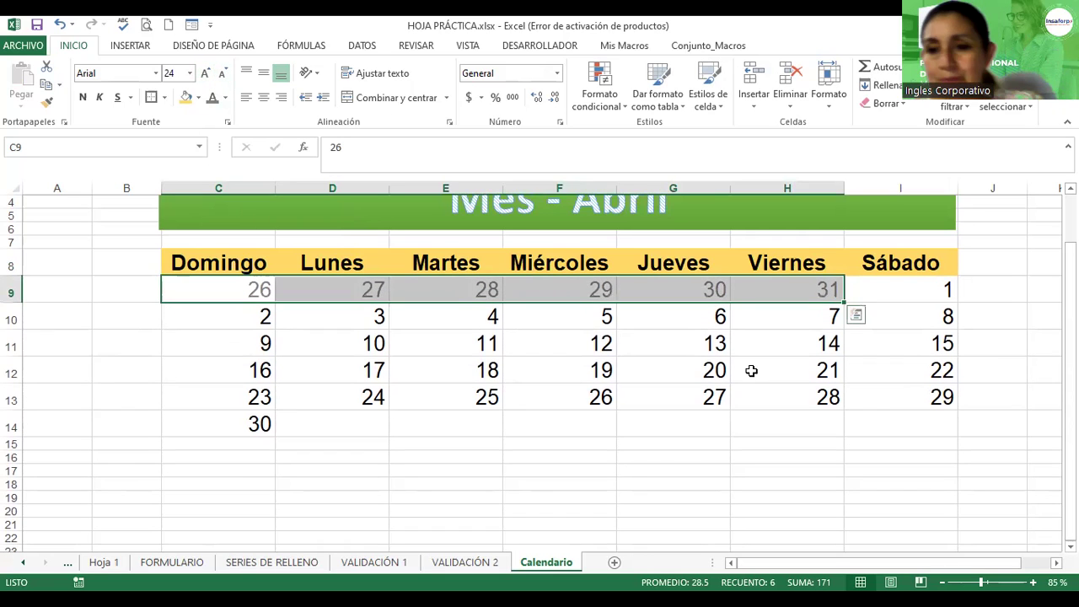
click(713, 372)
scroll(711, 377, down, 1)
Review the finished April grid, then select G10 and bring up the Insertar commands.
scroll(711, 377, up, 1)
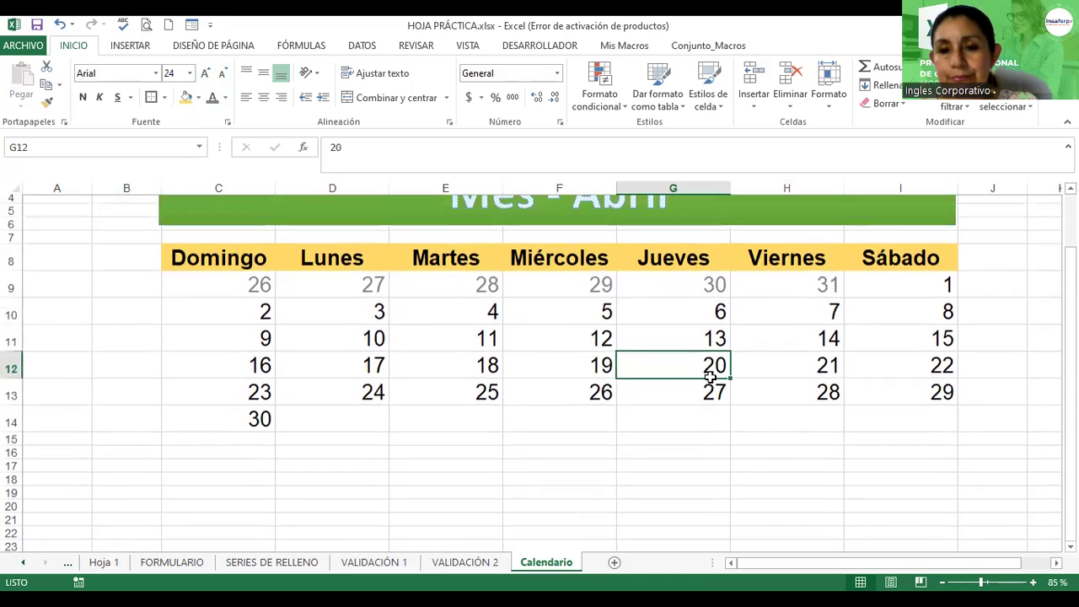
ctrl+scroll(710, 371, down, 1)
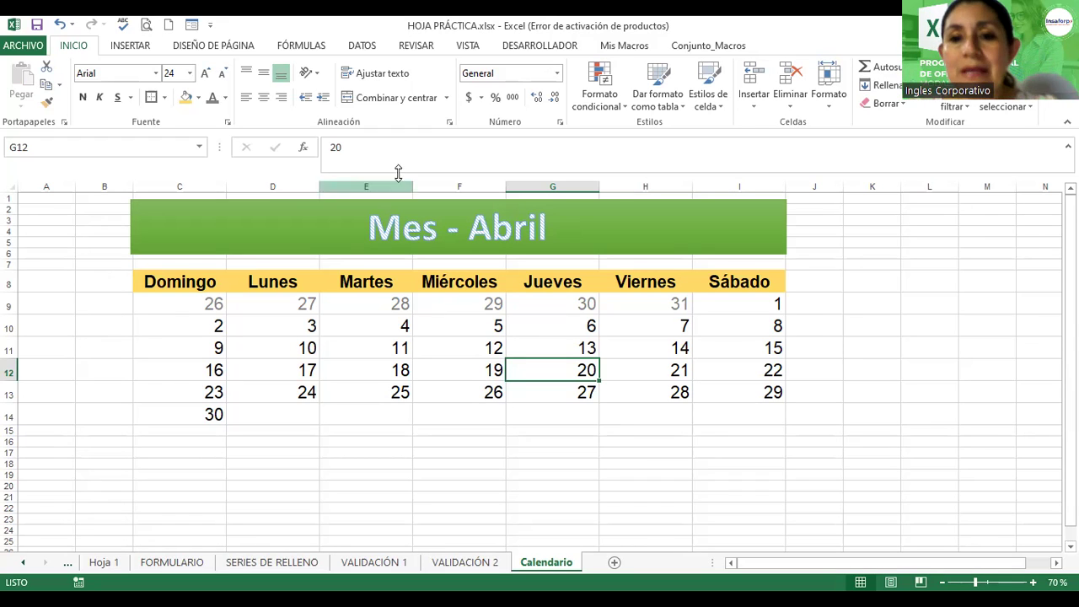
click(543, 316)
click(334, 309)
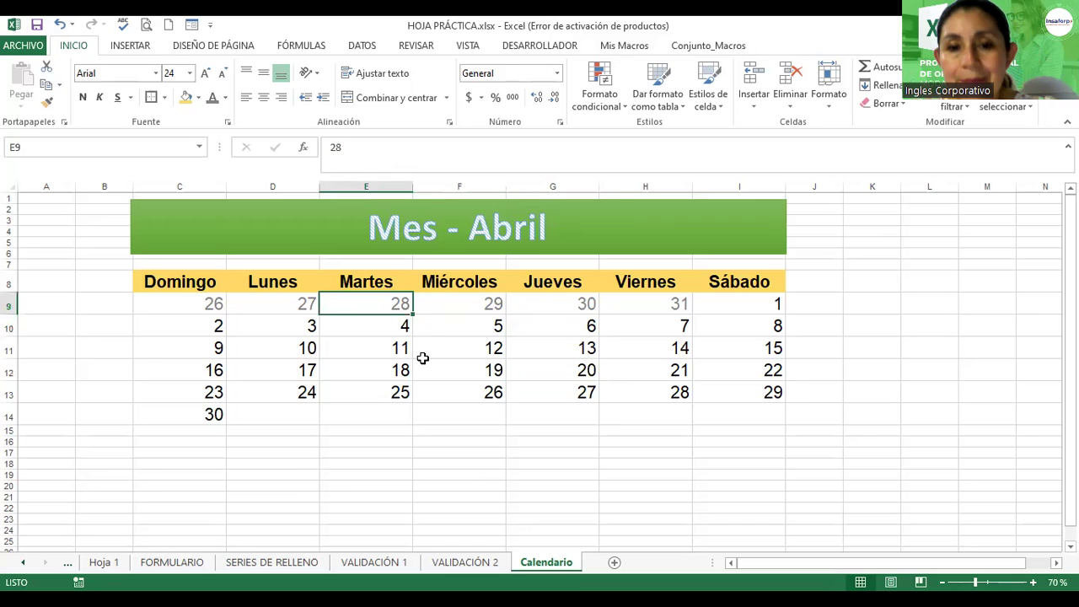
scroll(586, 372, up, 1)
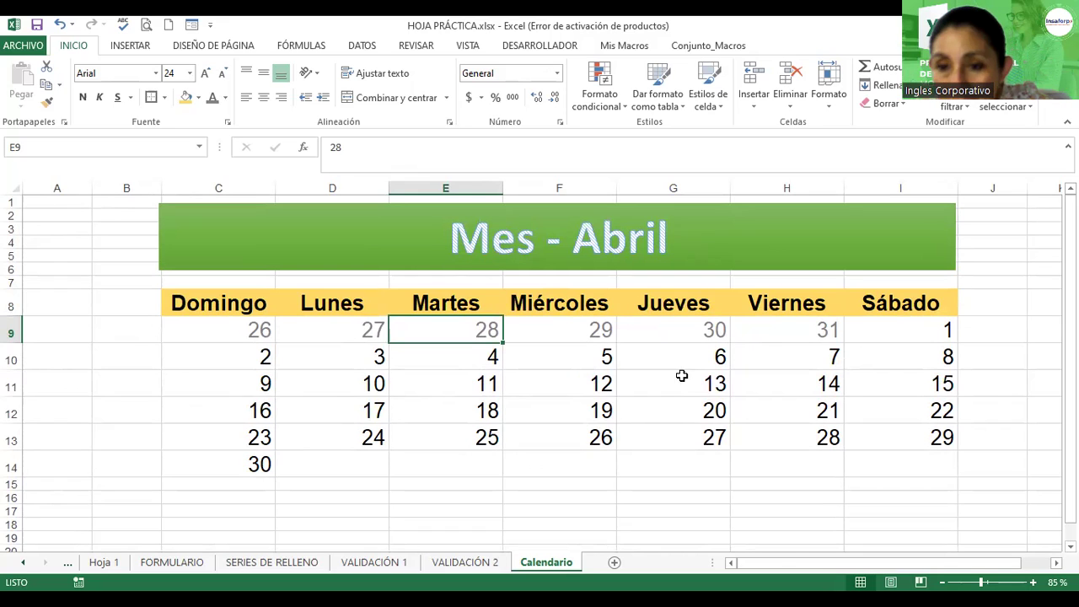
click(662, 357)
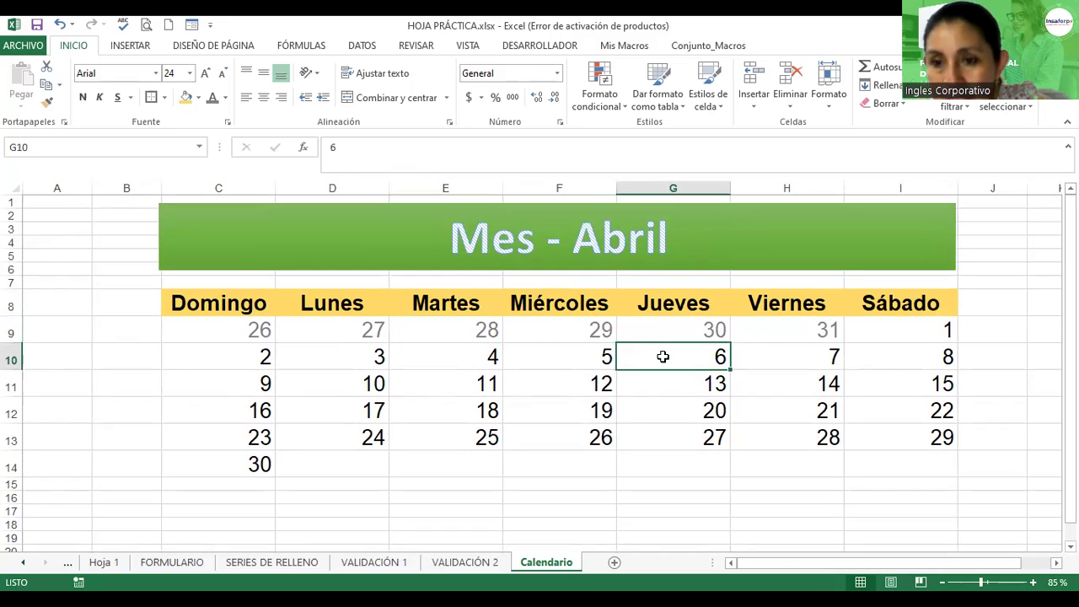
click(135, 46)
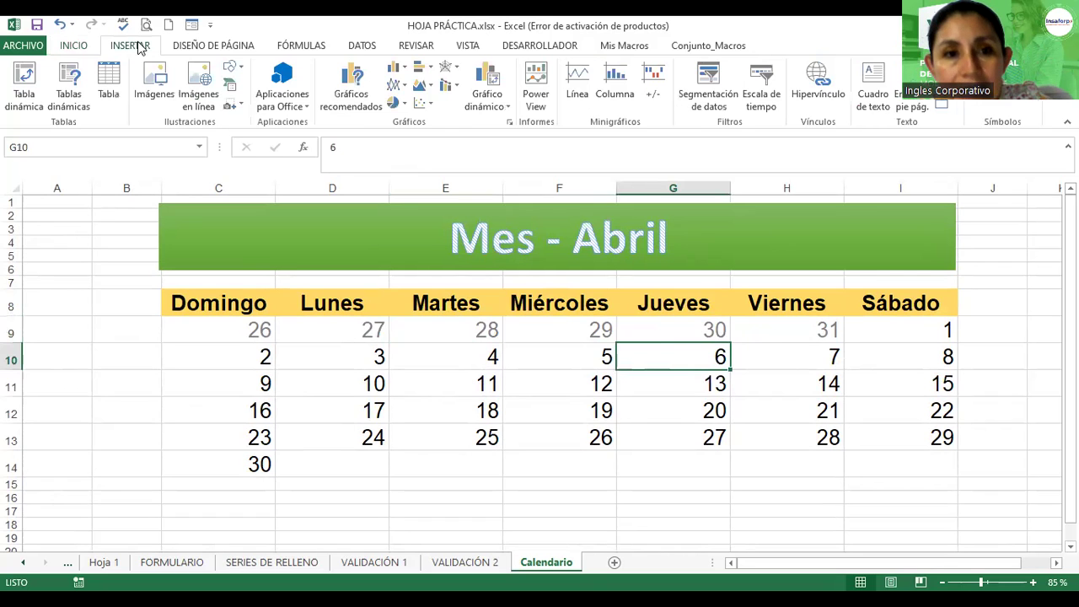
Draw an oval shape over cell G10 beside the 6.
click(235, 67)
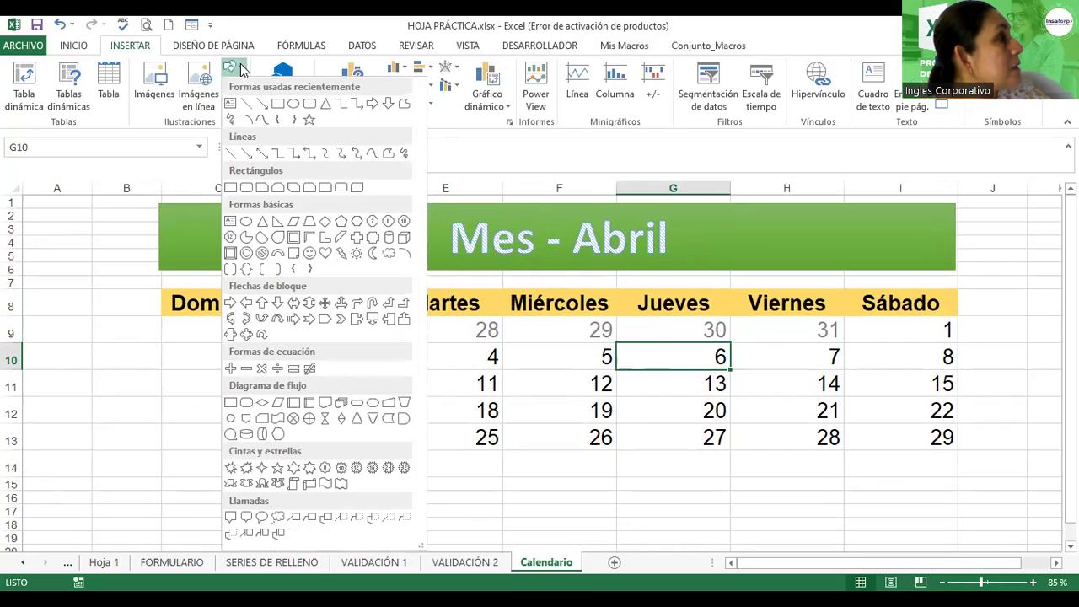
click(295, 105)
drag(633, 349, 666, 371)
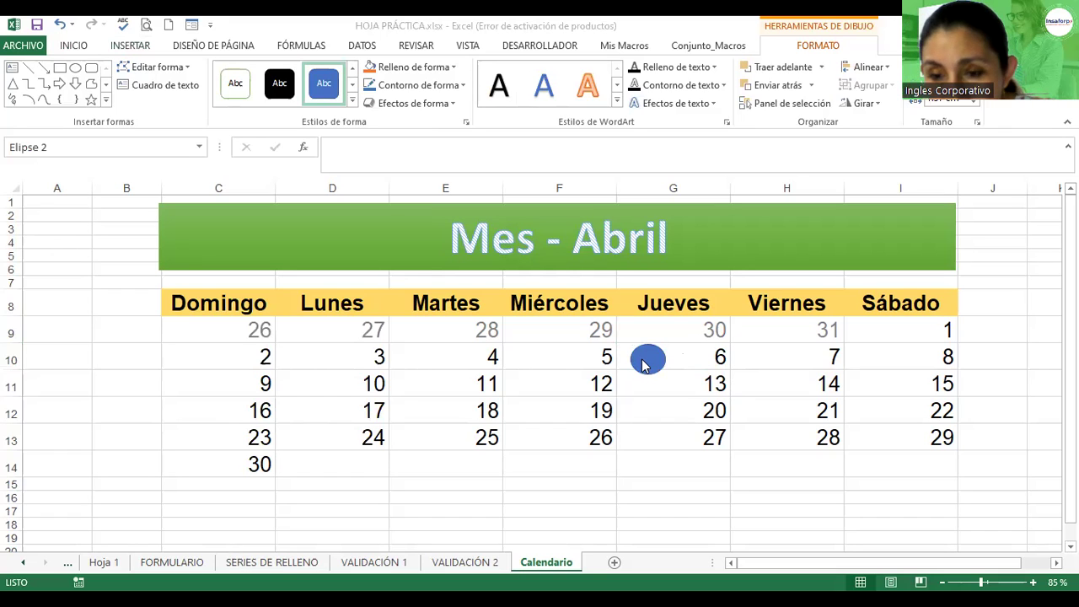
drag(646, 368, 647, 364)
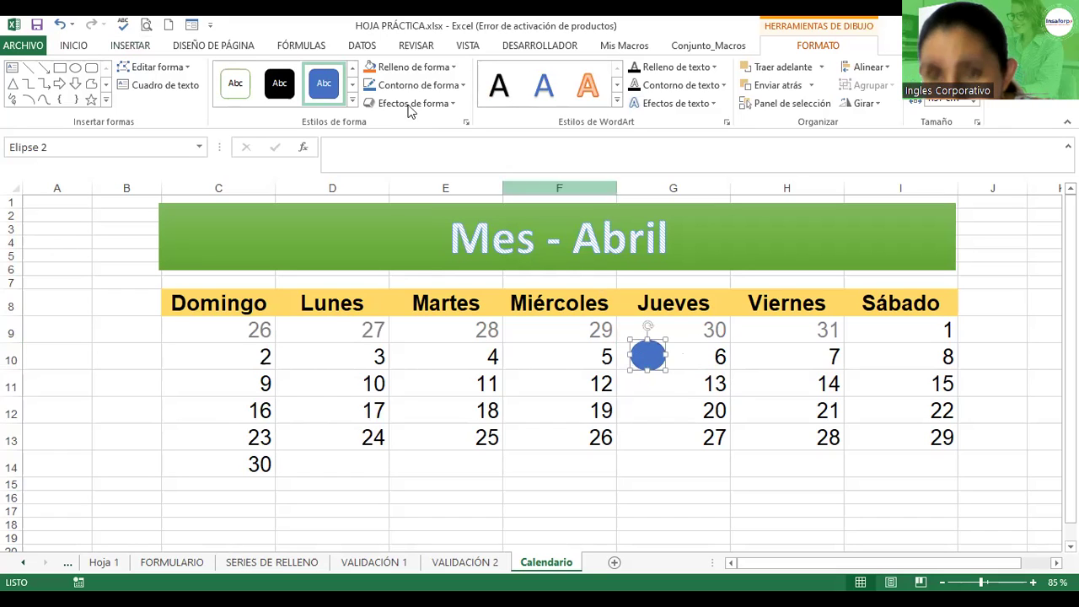
Style the oval solid black and give it an orange glow effect.
click(273, 89)
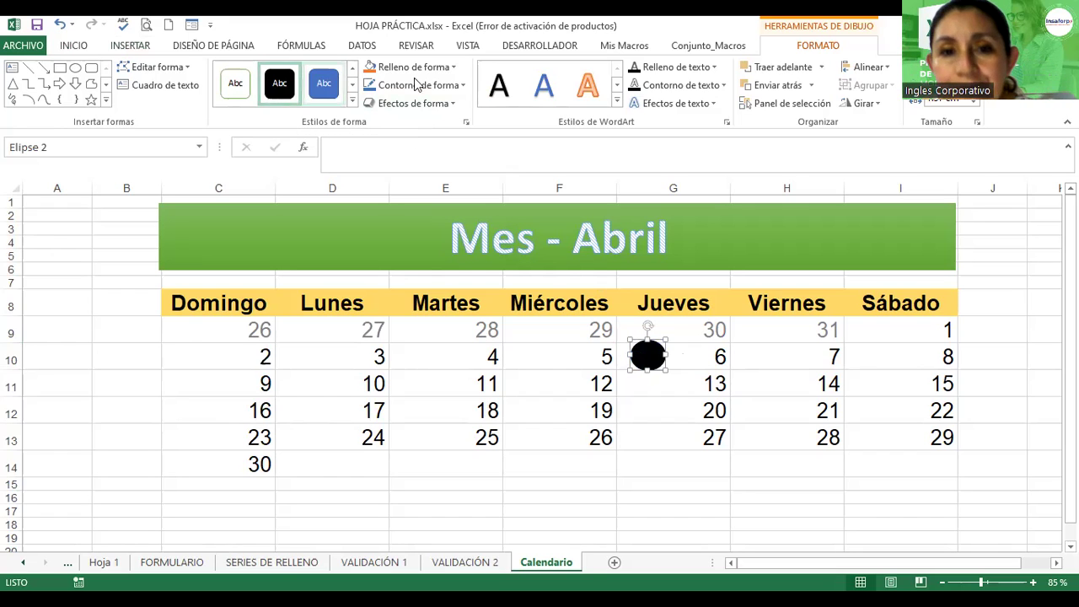
click(453, 103)
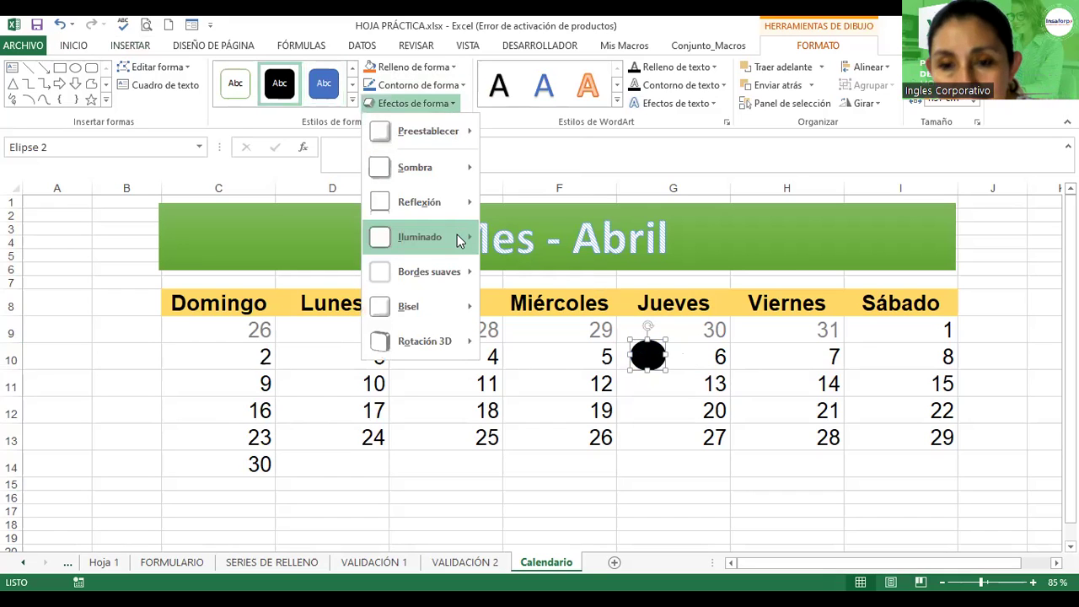
mouse_move(482, 244)
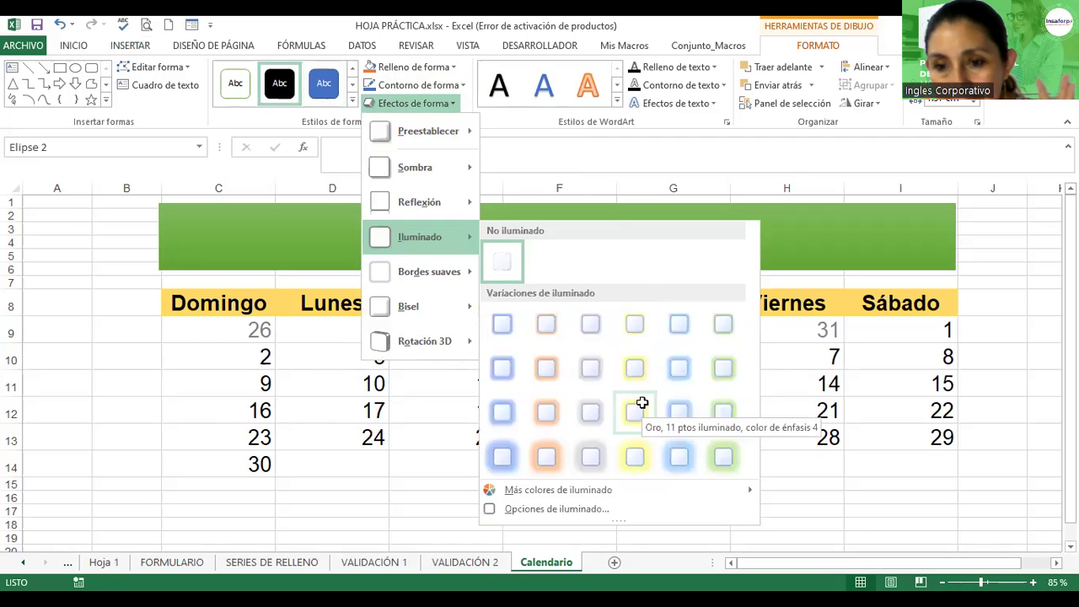
click(643, 398)
scroll(699, 379, up, 3)
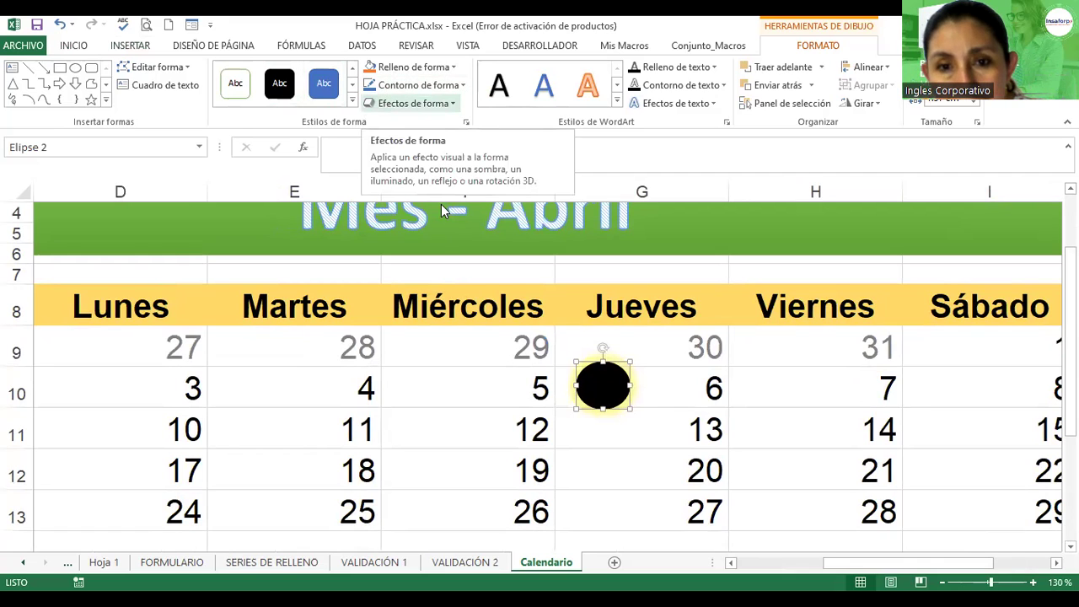
click(453, 103)
mouse_move(421, 237)
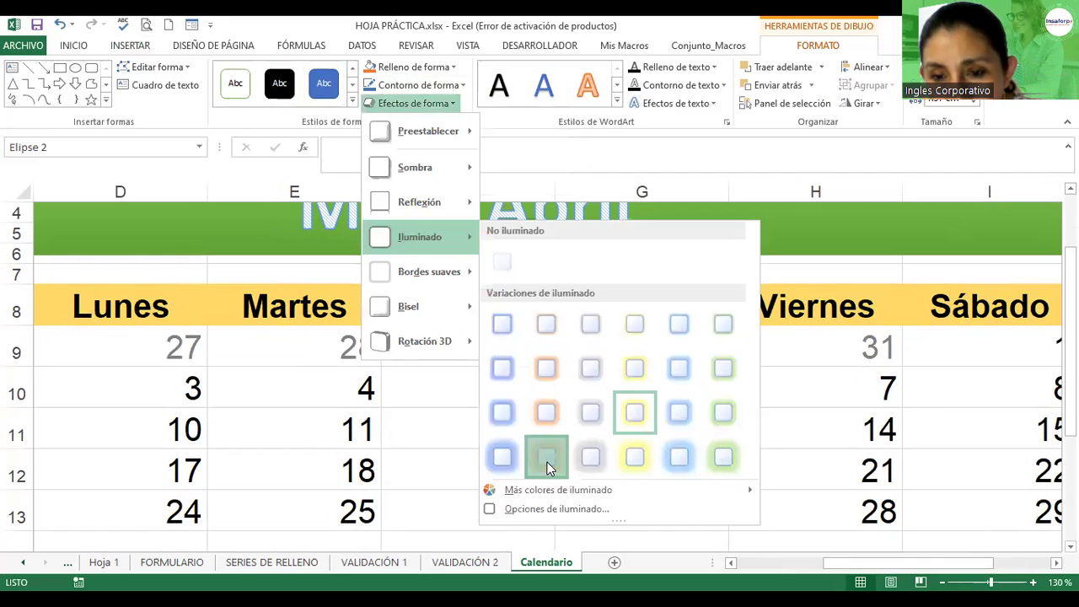
click(548, 468)
click(658, 400)
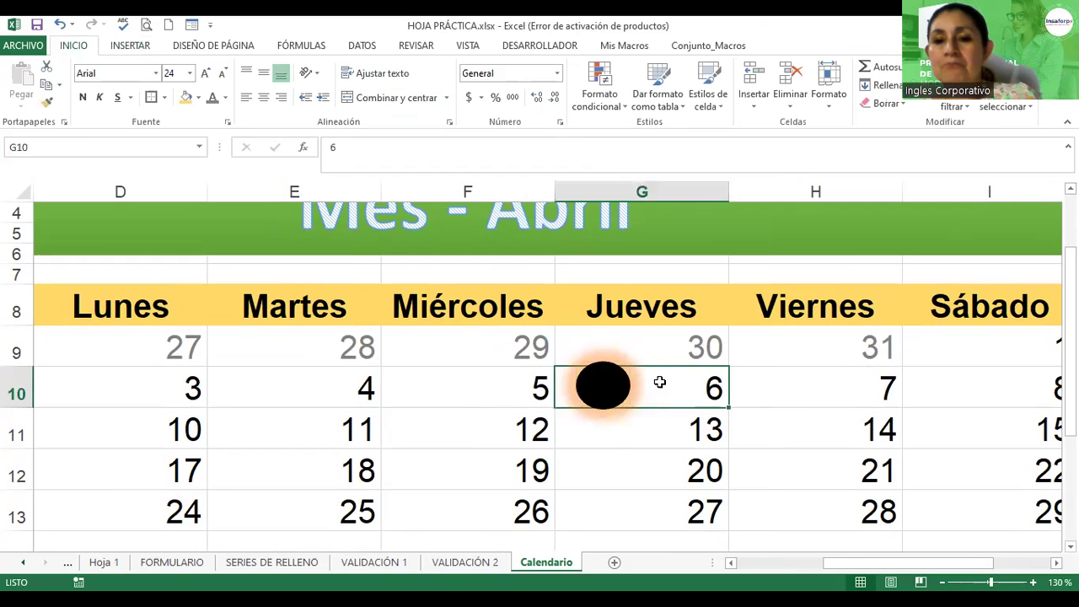
scroll(405, 412, down, 2)
scroll(406, 412, down, 2)
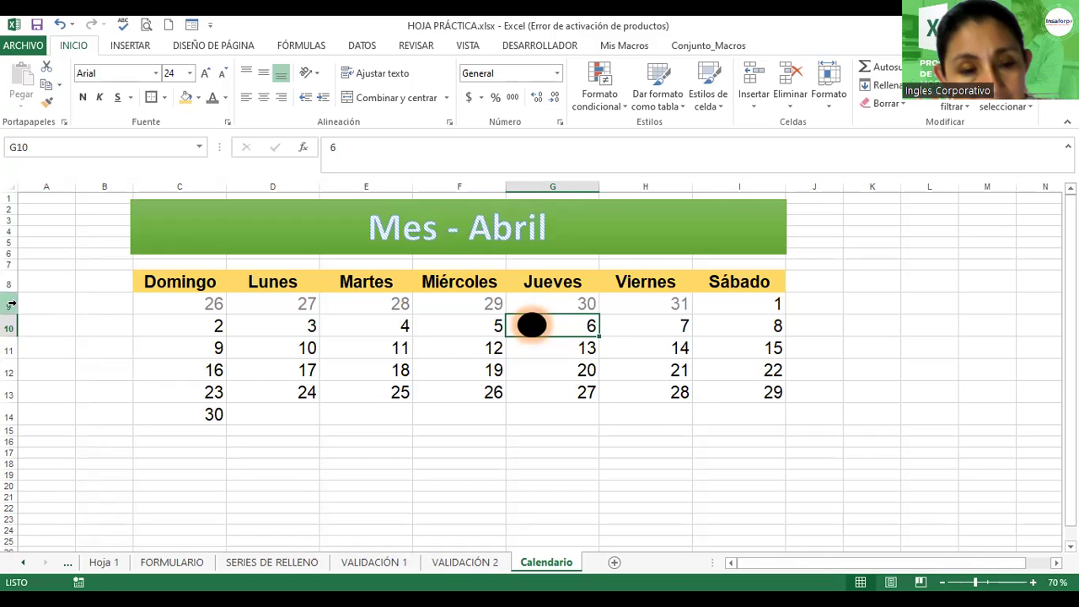
Set the row height of date rows 9–14 to 40.
drag(11, 303, 11, 341)
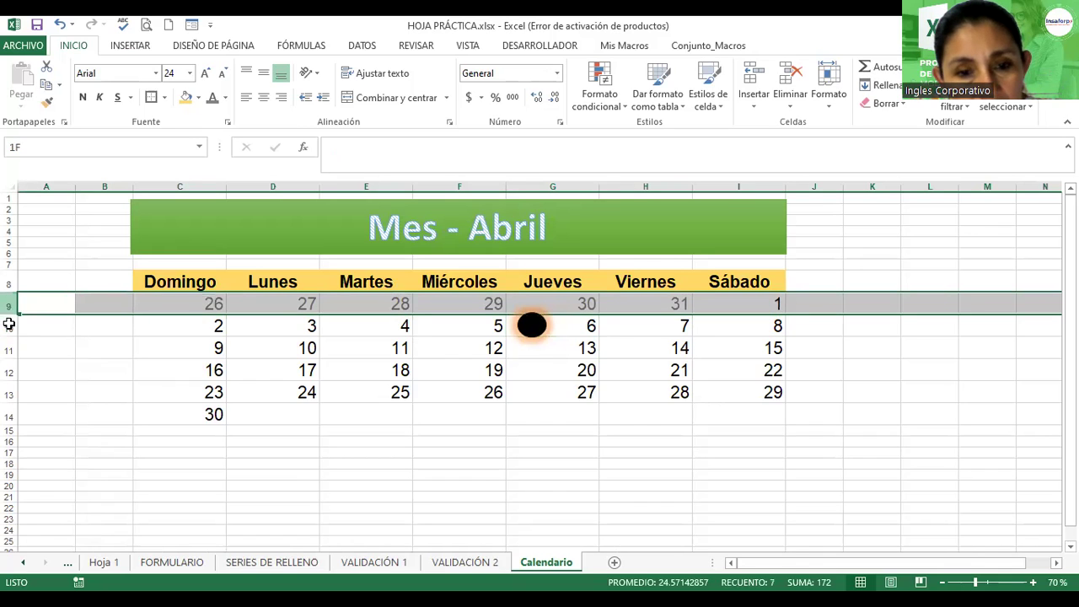
drag(11, 341, 21, 410)
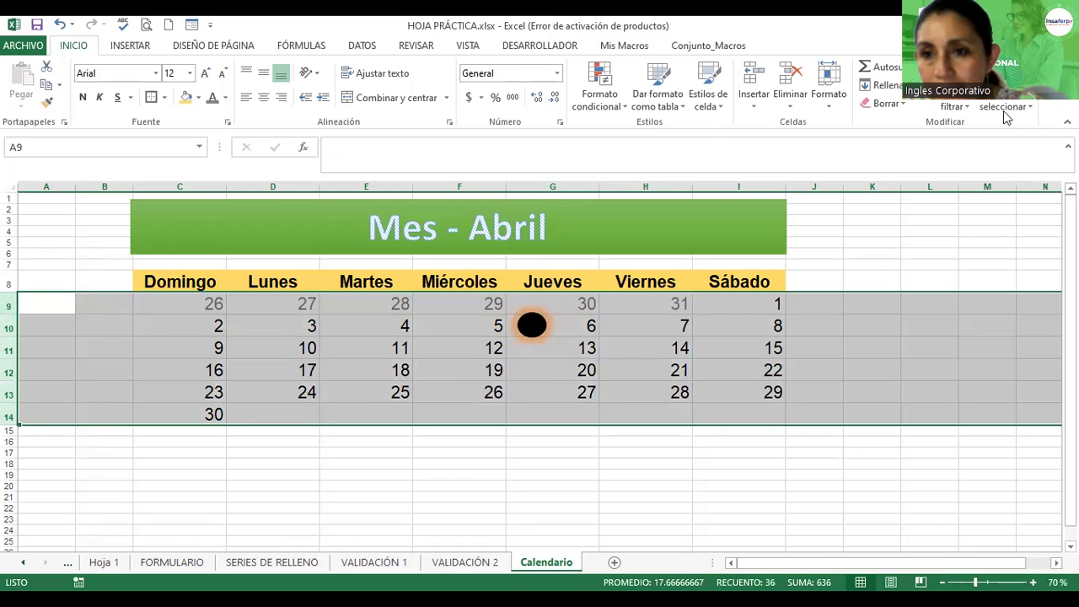
click(829, 97)
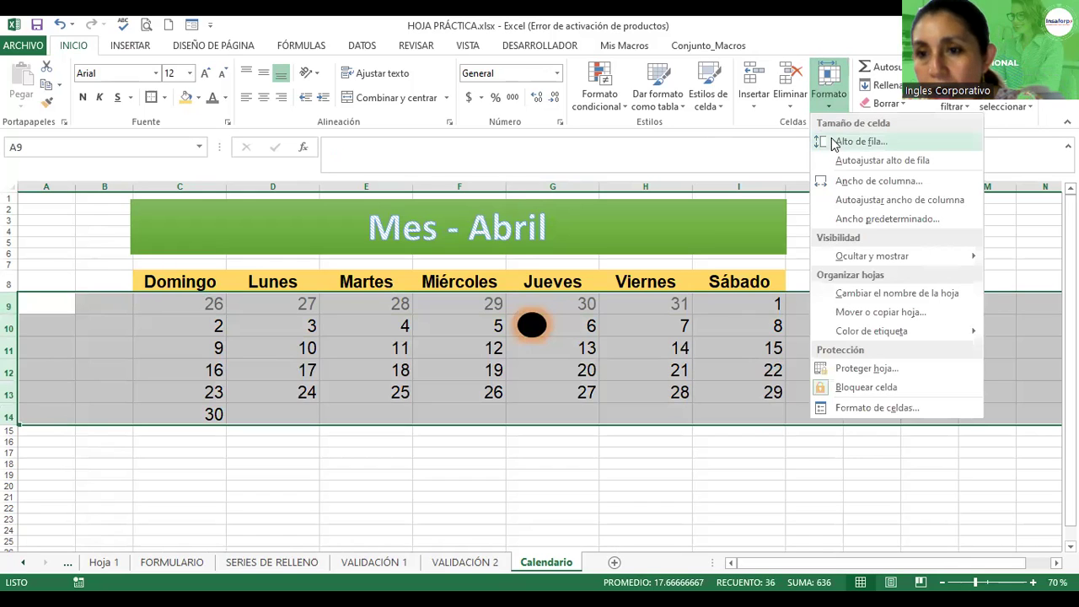
click(859, 141)
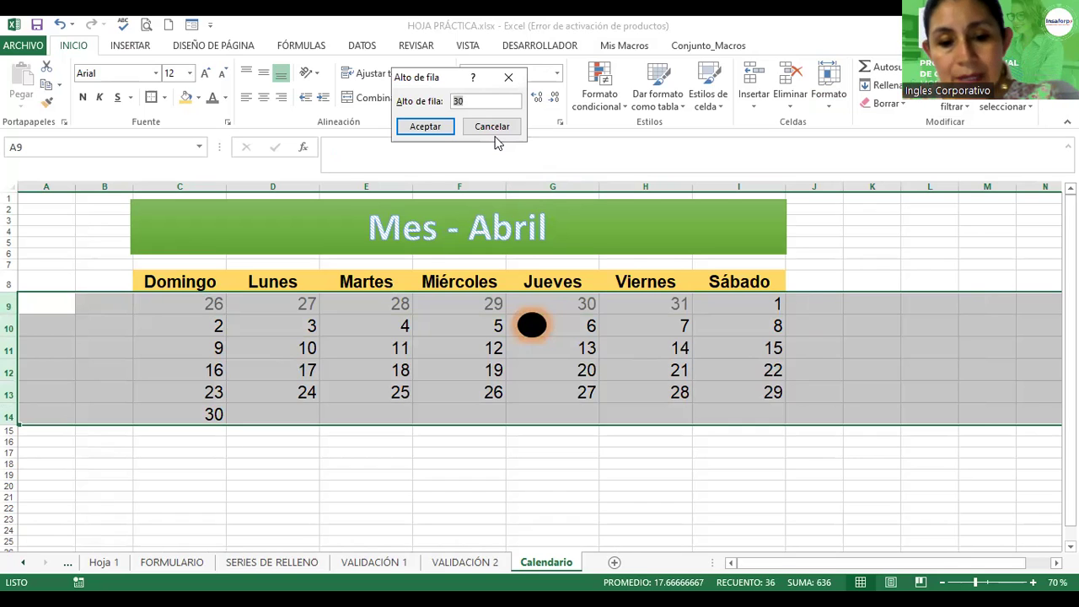
click(419, 124)
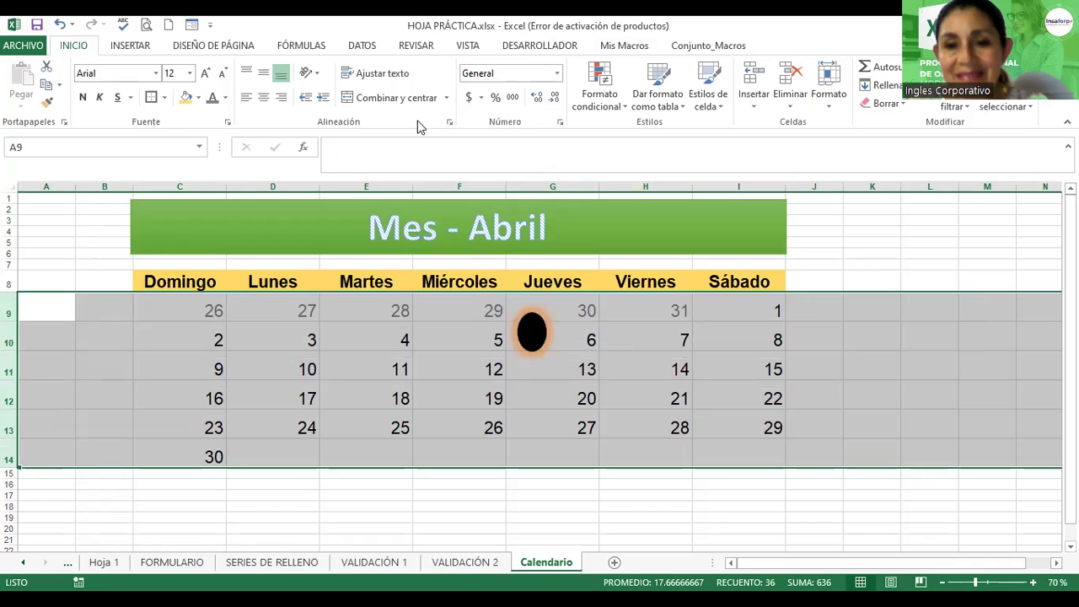
Make the black circle in G10 shorter and rounder.
click(586, 327)
click(538, 337)
drag(532, 312, 529, 336)
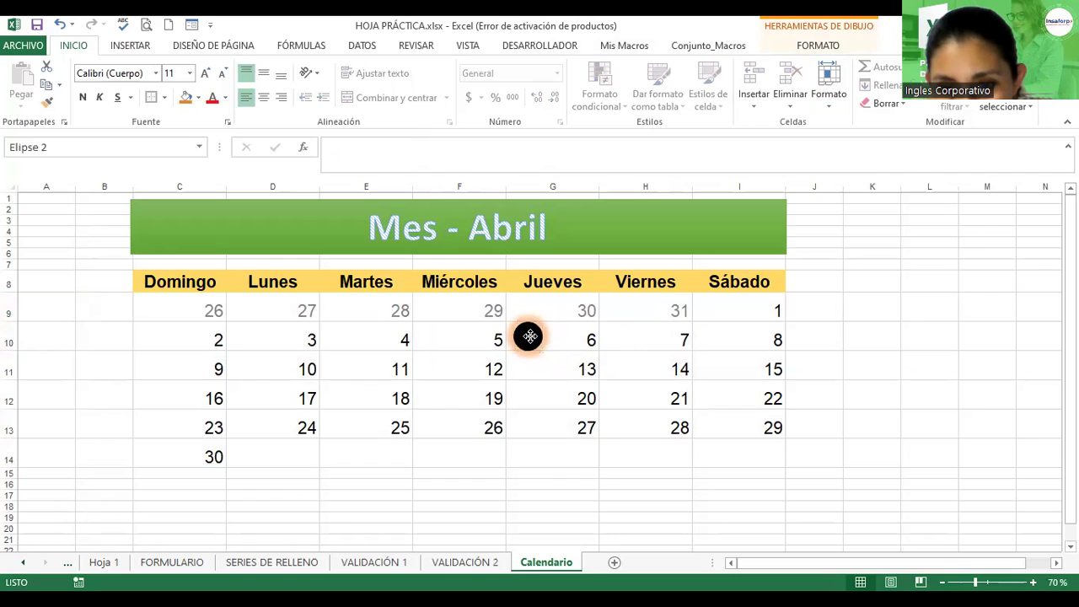
Draw a crescent moon shape in cell G13 beside the 27.
click(563, 337)
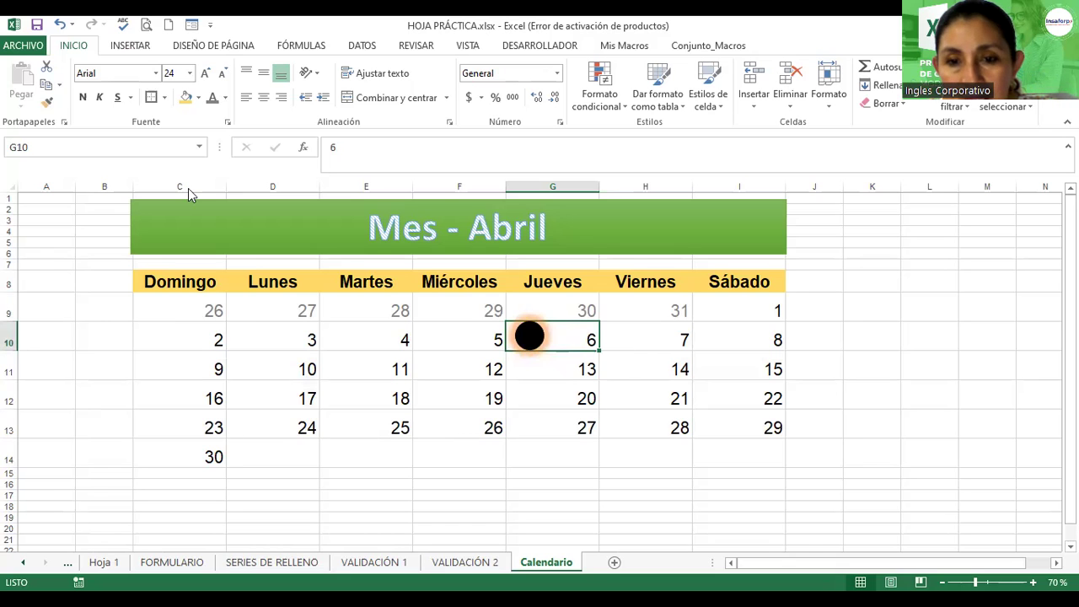
click(141, 48)
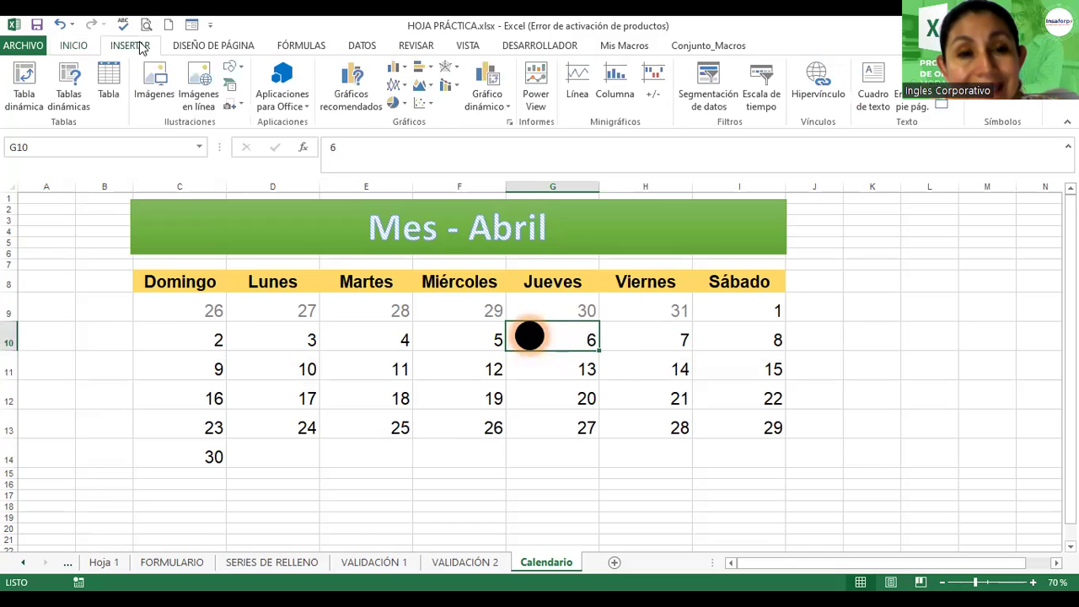
click(236, 67)
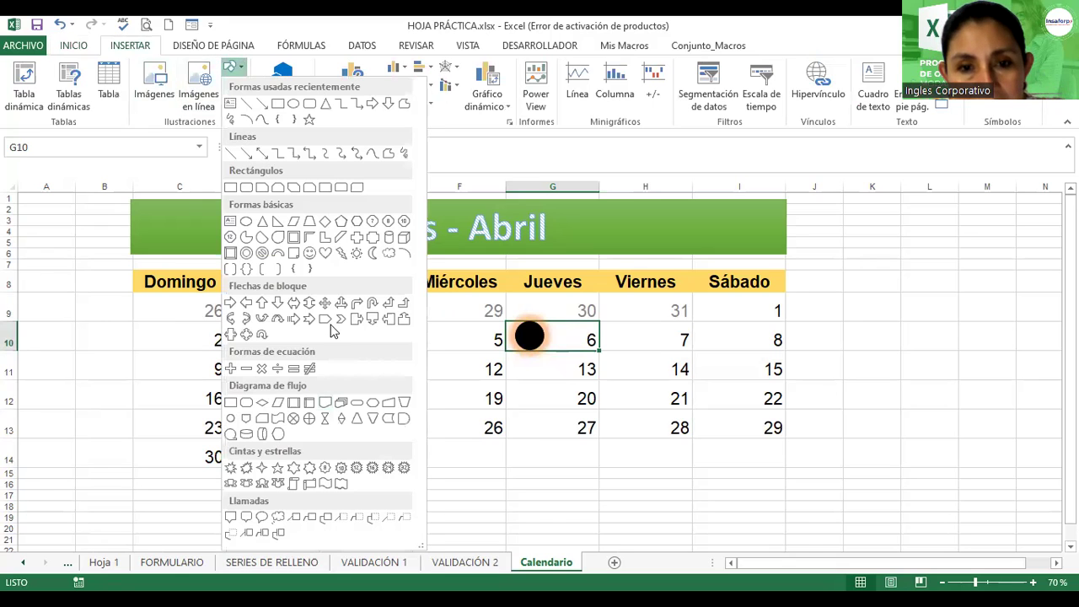
click(373, 255)
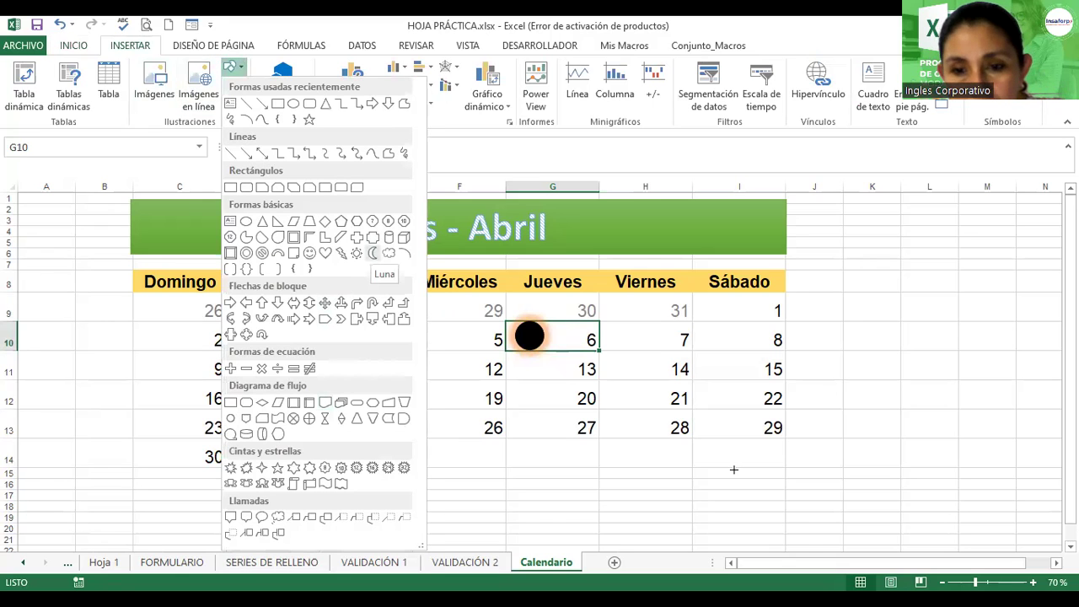
mouse_move(526, 408)
mouse_down()
mouse_move(548, 437)
mouse_move(526, 426)
mouse_up()
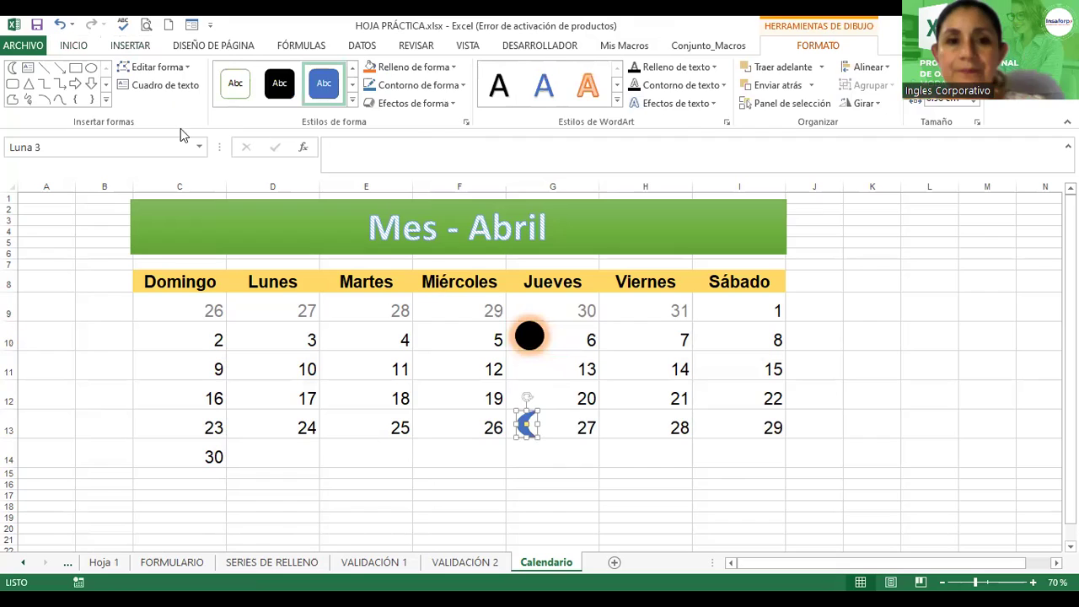
Style the moon solid black with an orange glow.
click(454, 103)
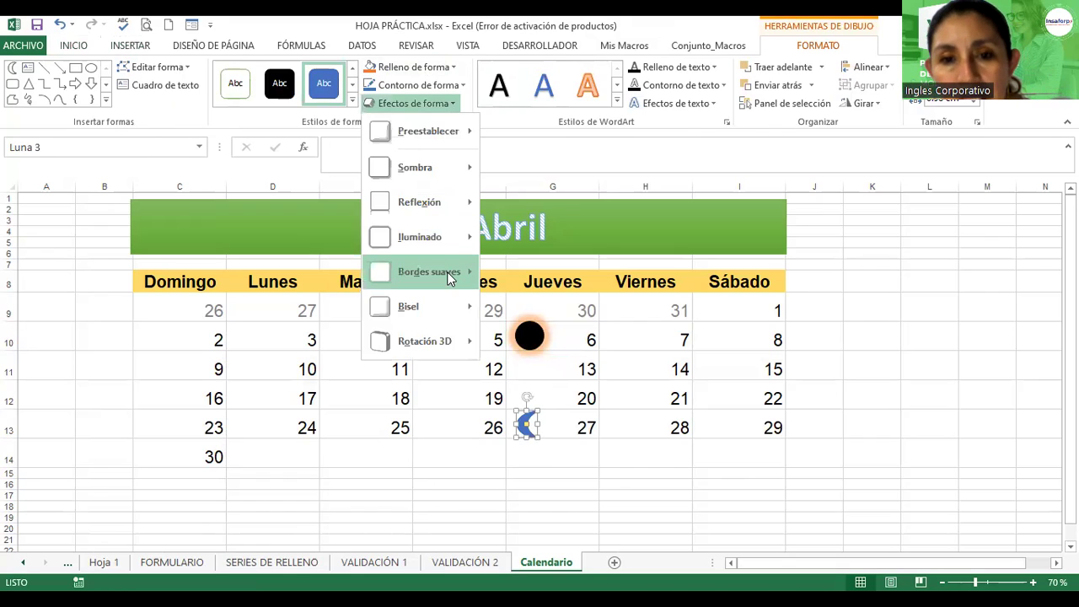
mouse_move(422, 239)
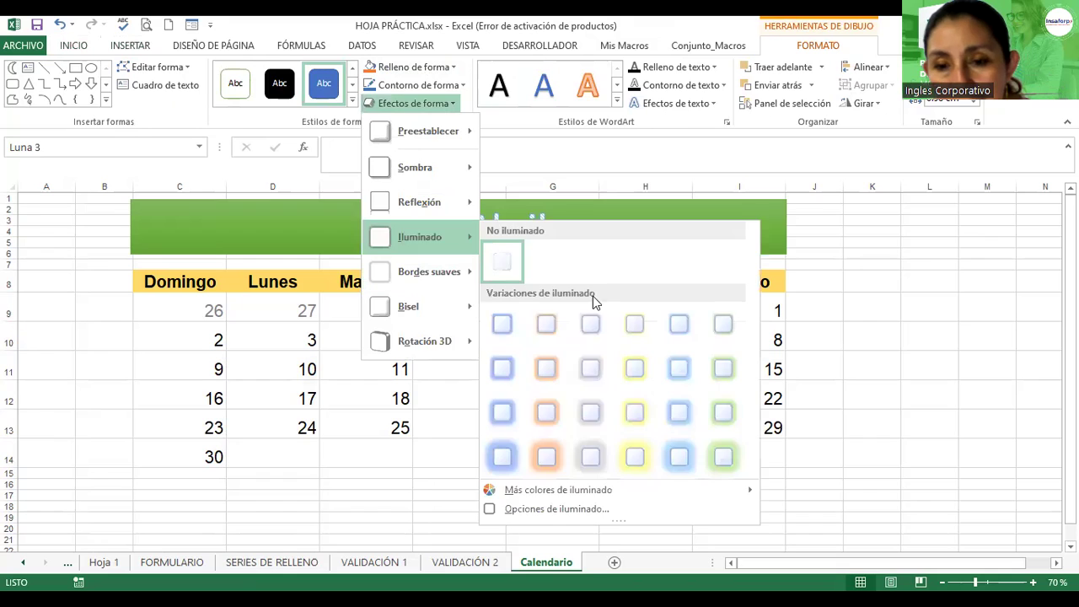
click(539, 458)
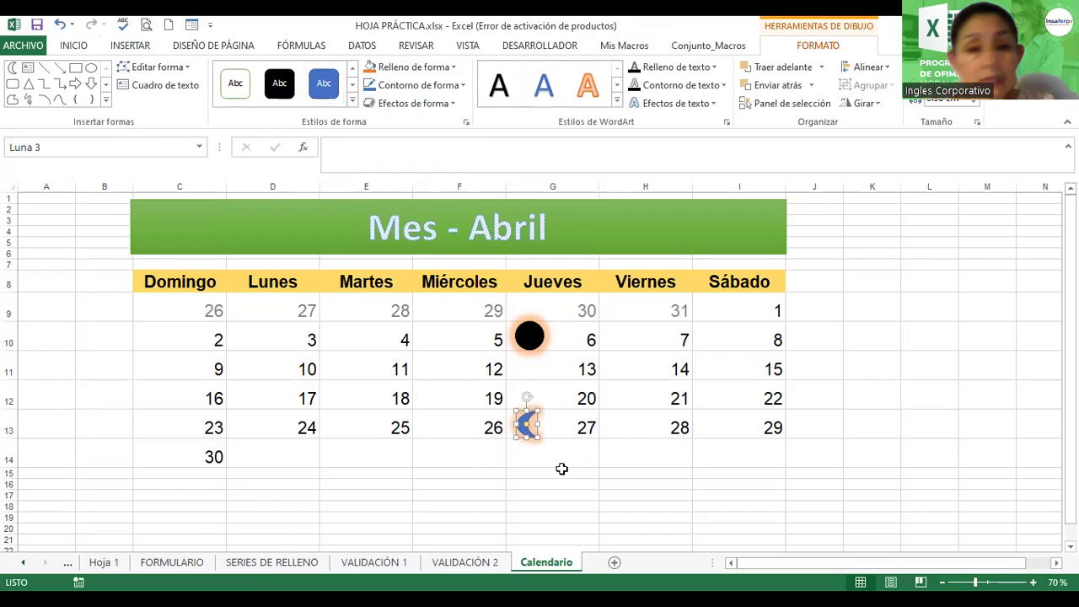
click(354, 102)
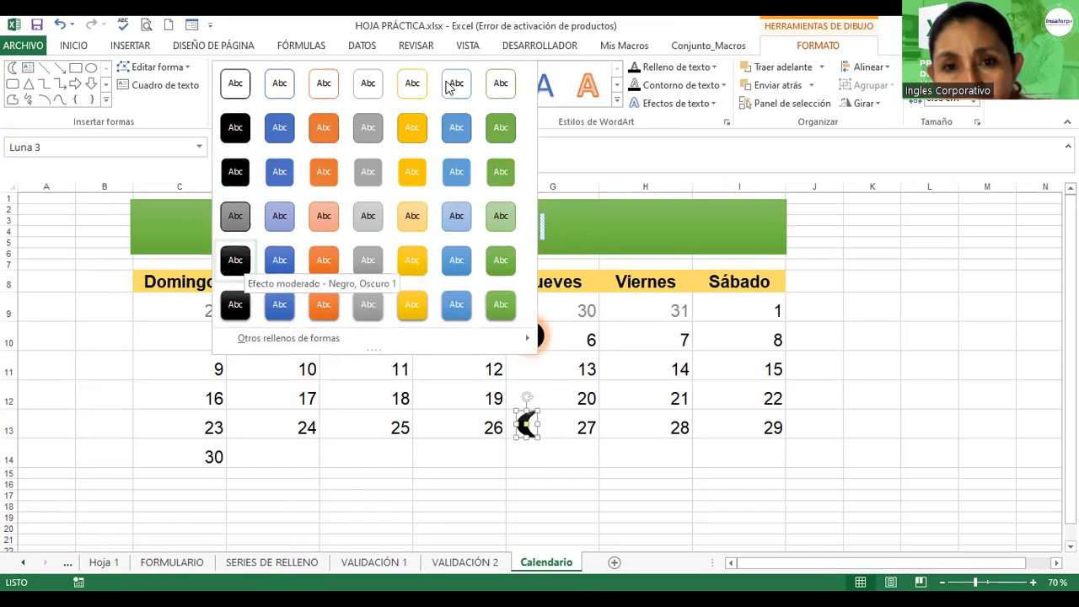
click(242, 263)
click(444, 102)
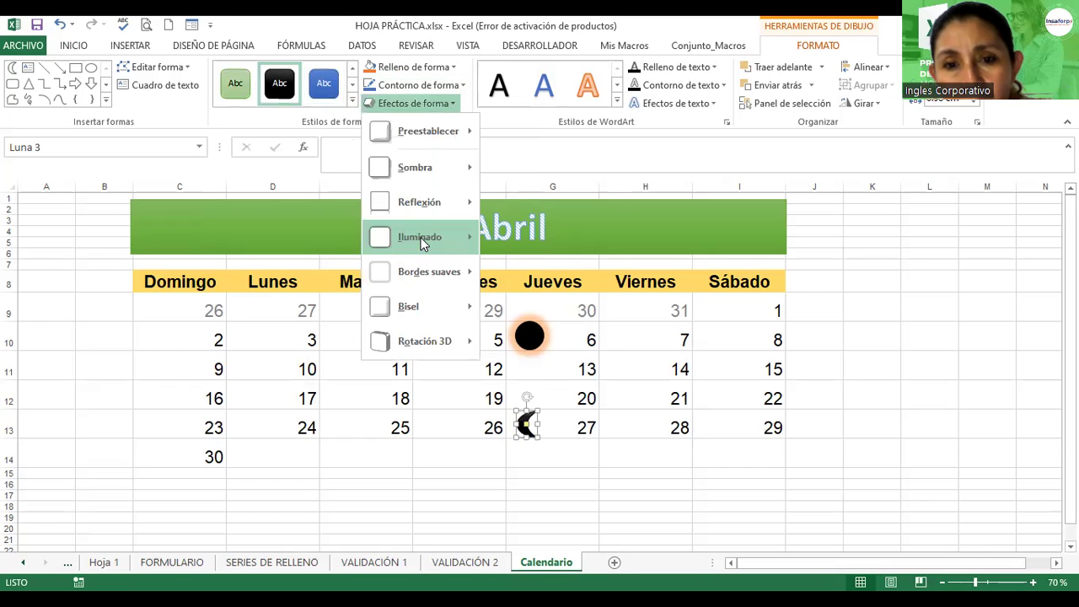
mouse_move(422, 239)
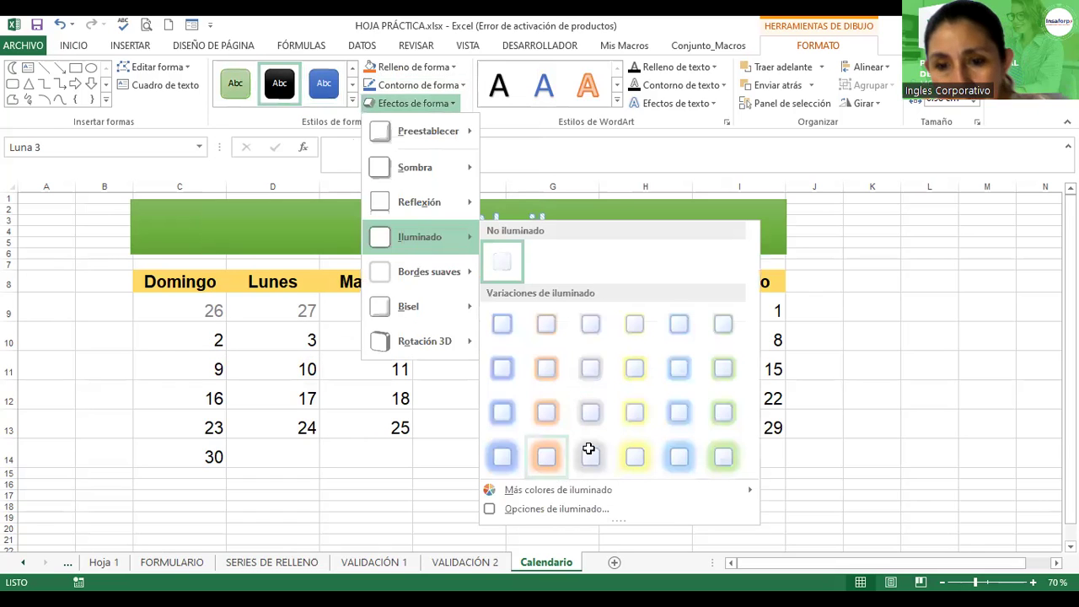
click(657, 506)
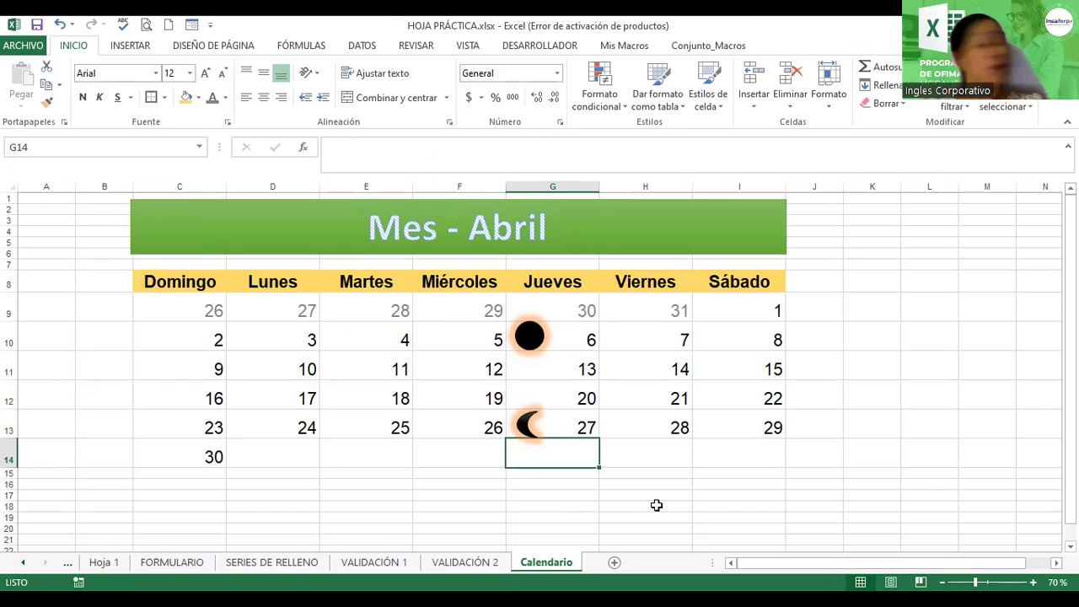
Copy the black G10 circle down to G13 and send it behind the moon.
click(527, 426)
click(562, 458)
click(535, 337)
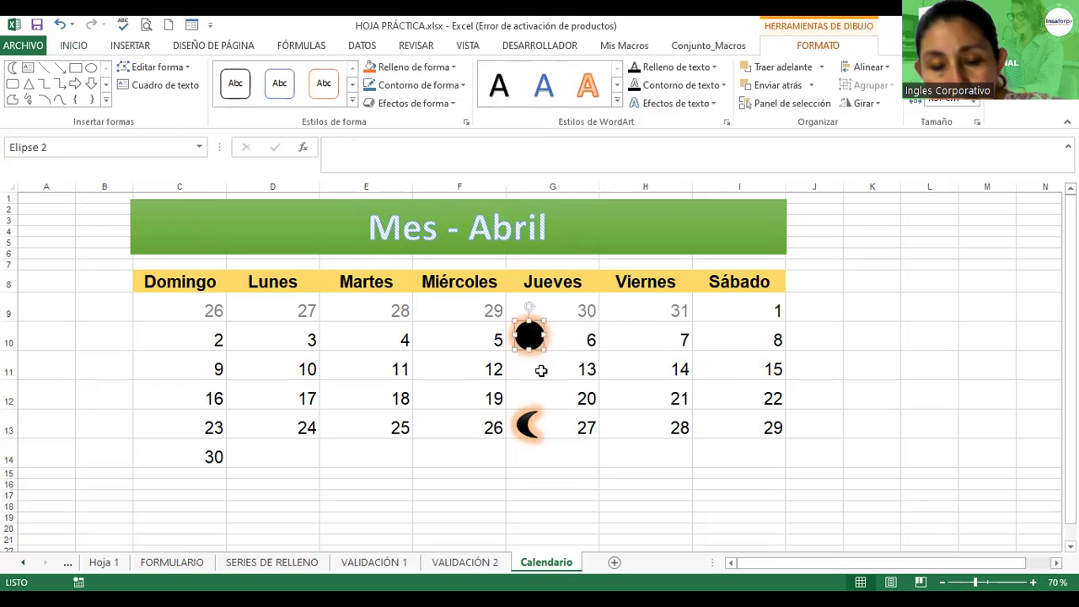
mouse_move(527, 348)
ctrl+mouse_down()
mouse_move(548, 430)
mouse_move(534, 432)
ctrl+mouse_up()
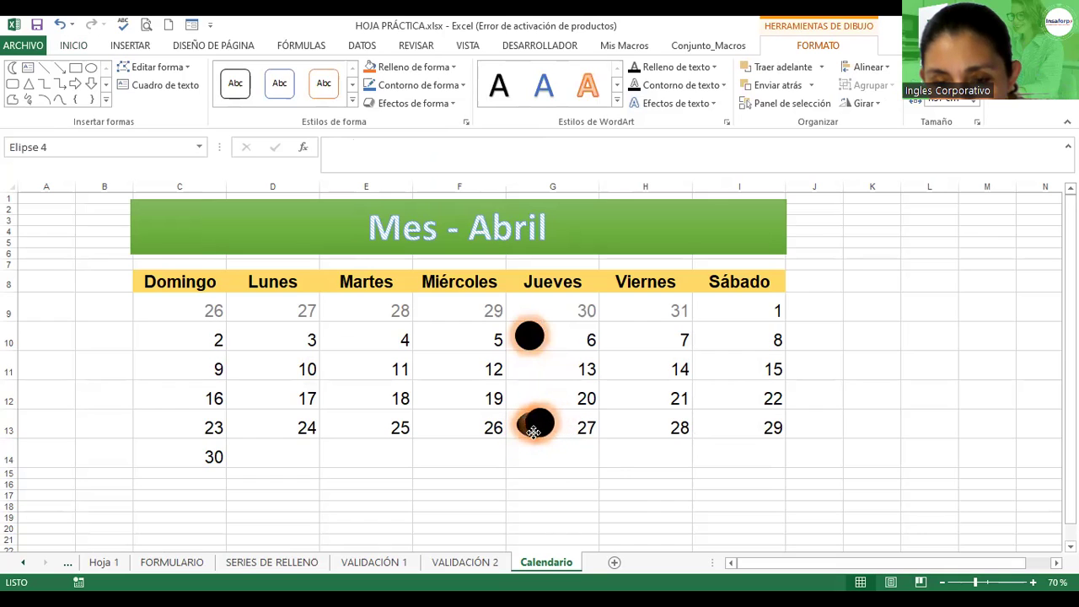
drag(534, 433, 525, 435)
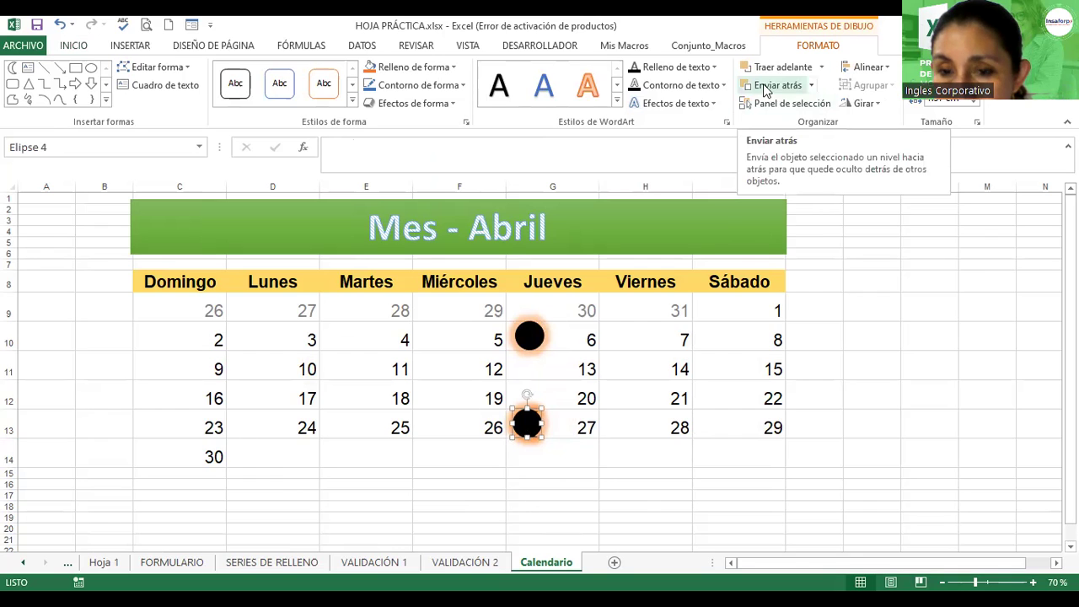
click(768, 85)
Reposition and stretch the moon over the circle to form a half-lit quarter moon.
click(526, 428)
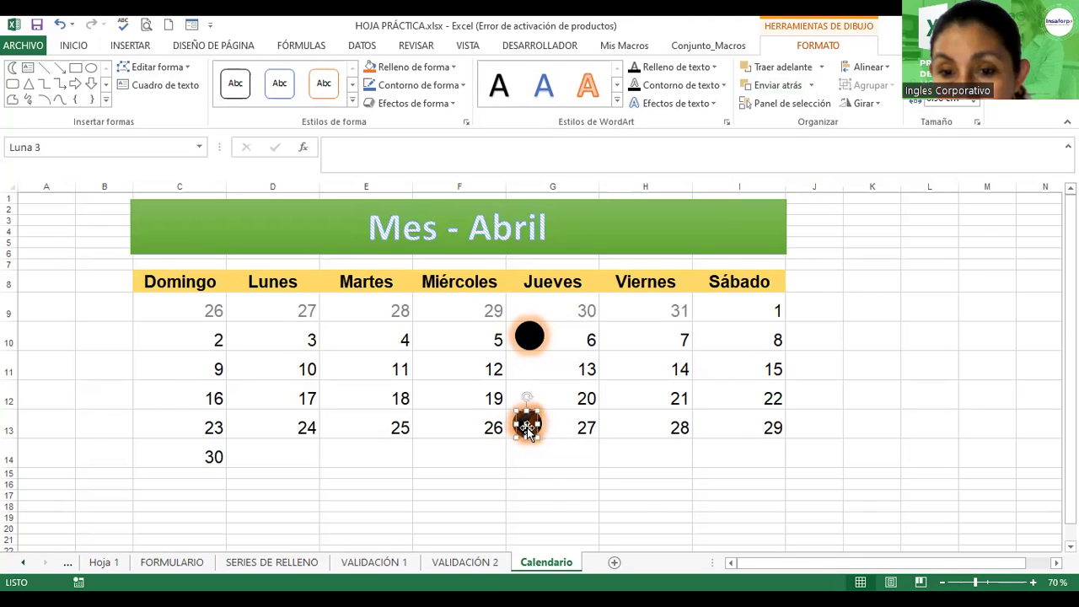
drag(523, 421, 517, 420)
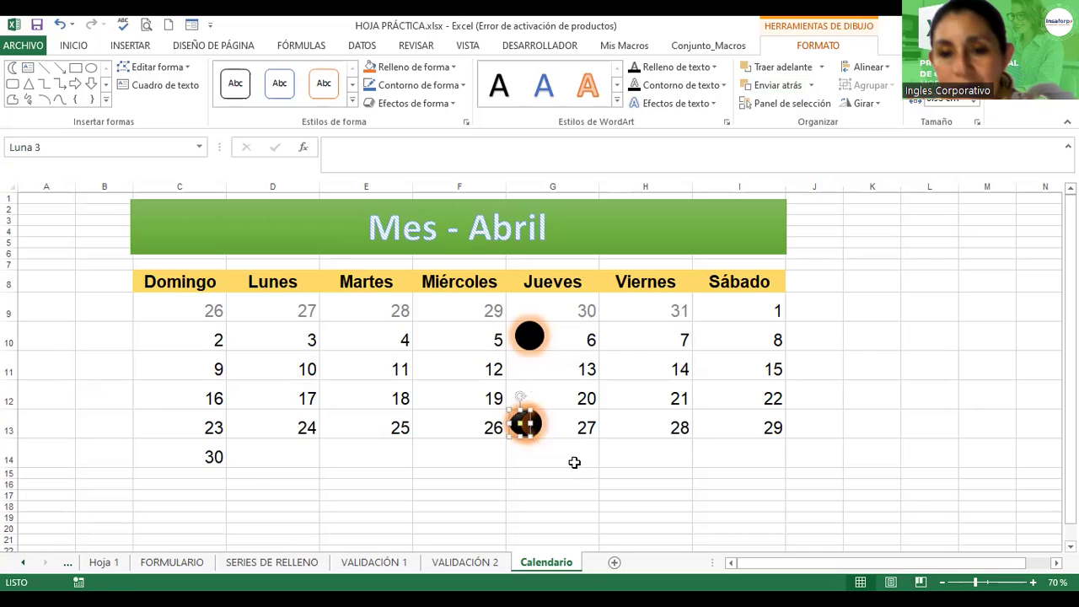
scroll(574, 461, up, 1)
scroll(692, 467, down, 1)
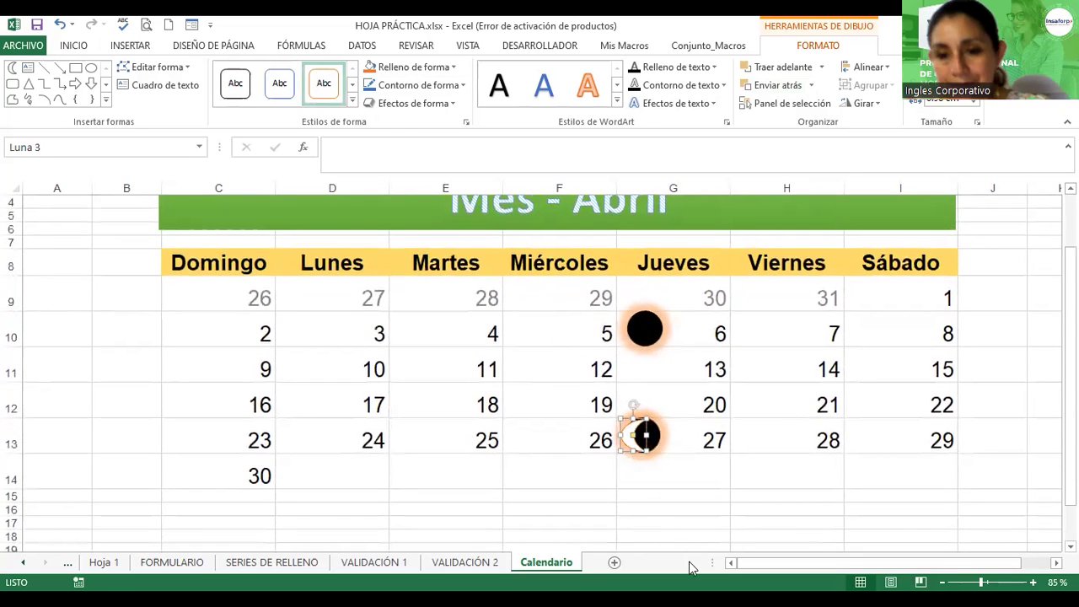
key(Right)
key(Right)
key(Right)
key(Right)
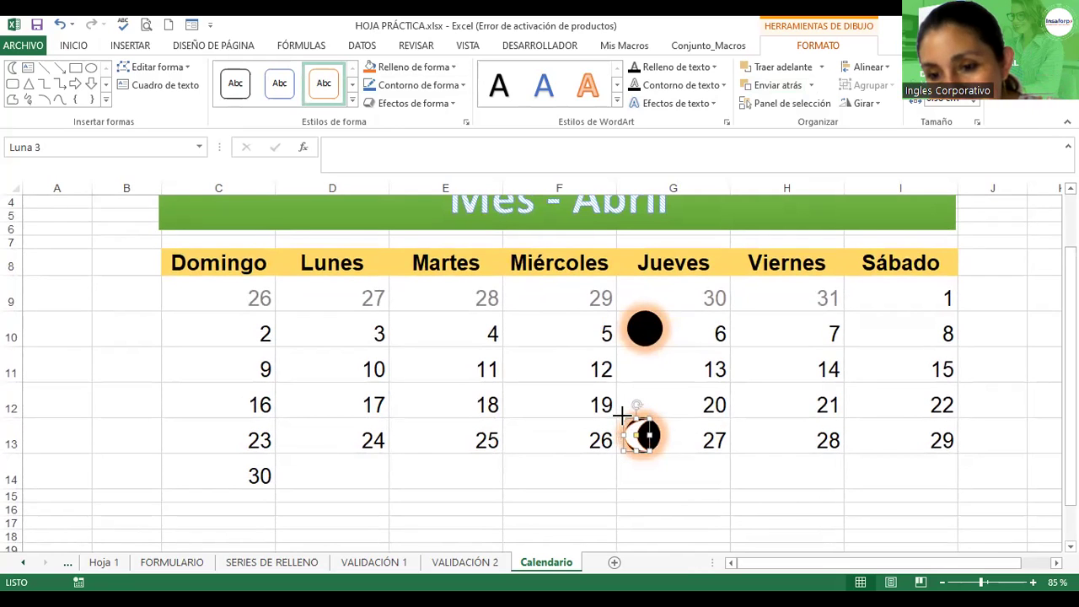
drag(621, 418, 633, 446)
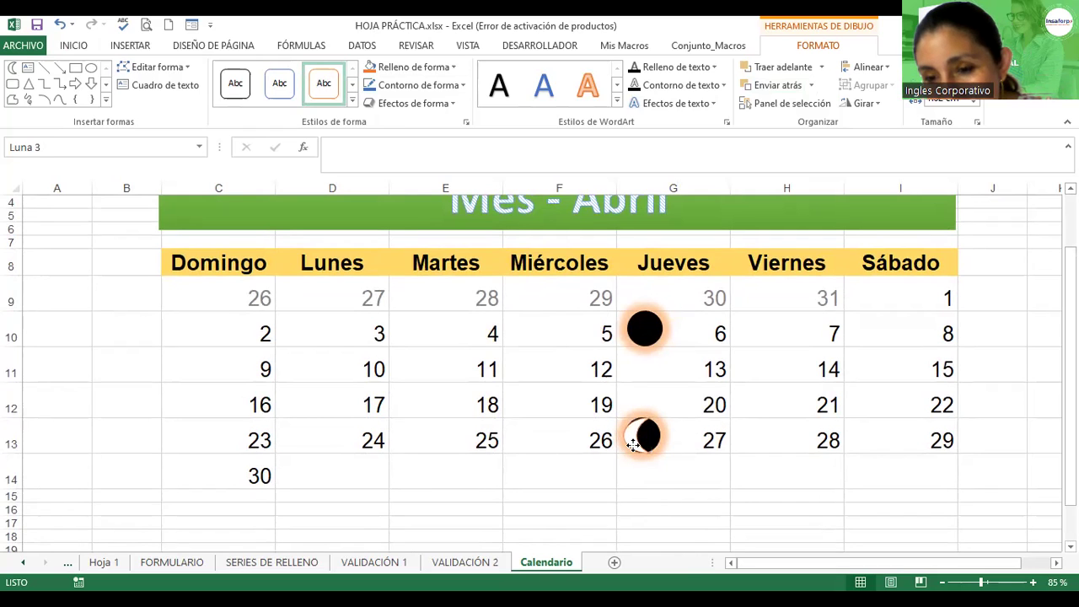
click(680, 484)
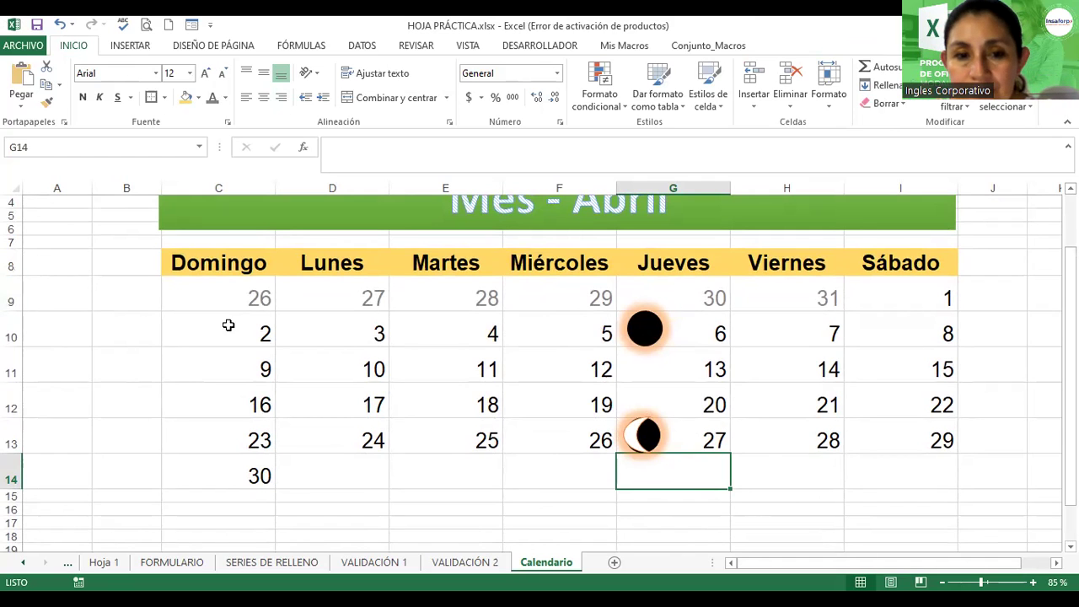
Make the Domingo–Martes dates (2–25) in C10:E13 bold and blue.
drag(253, 323, 475, 426)
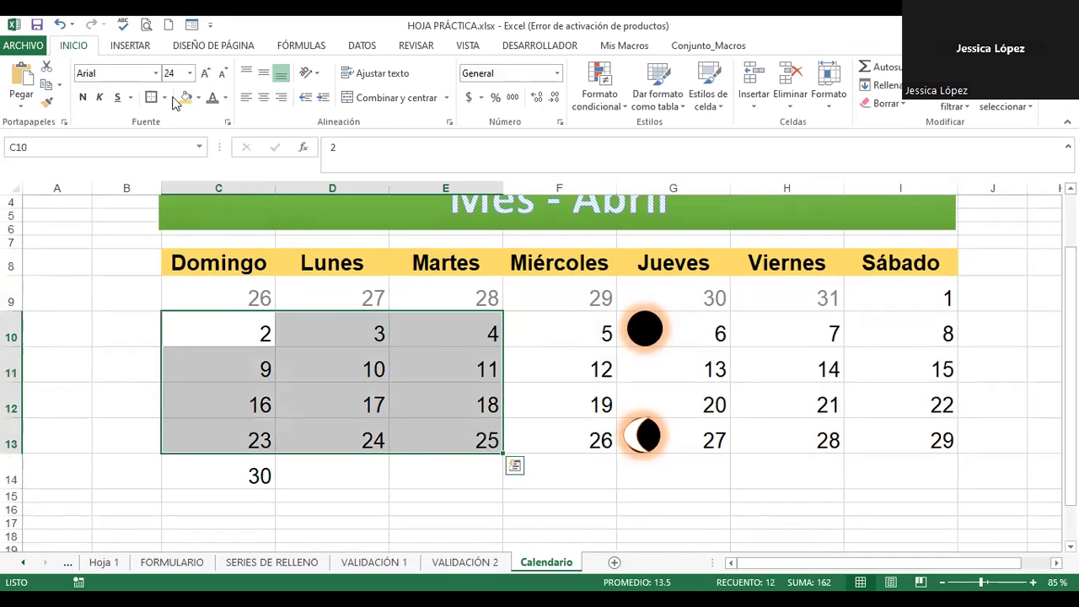
click(82, 97)
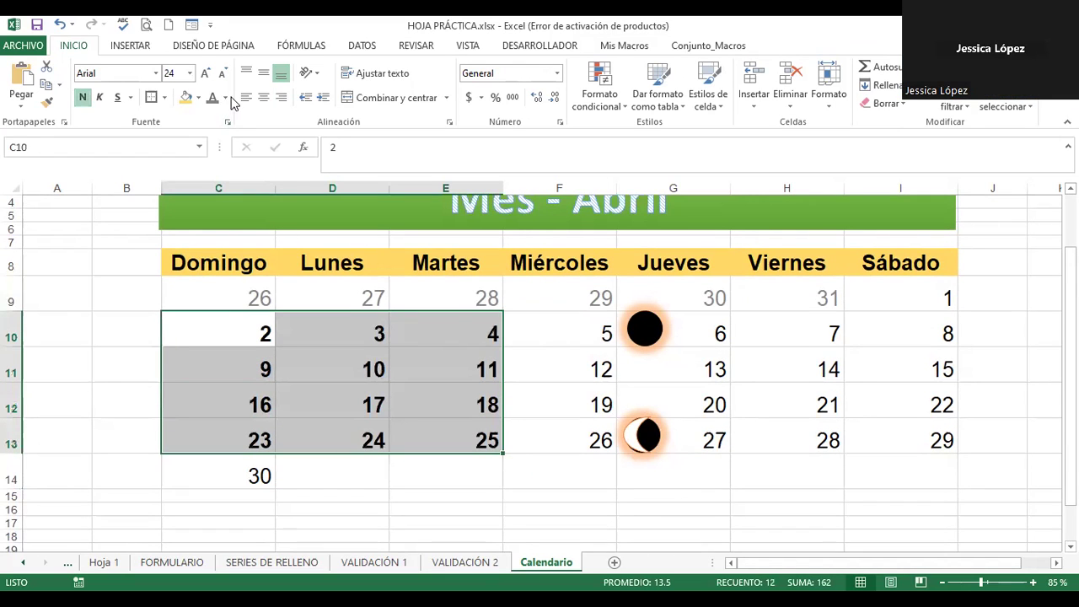
click(226, 99)
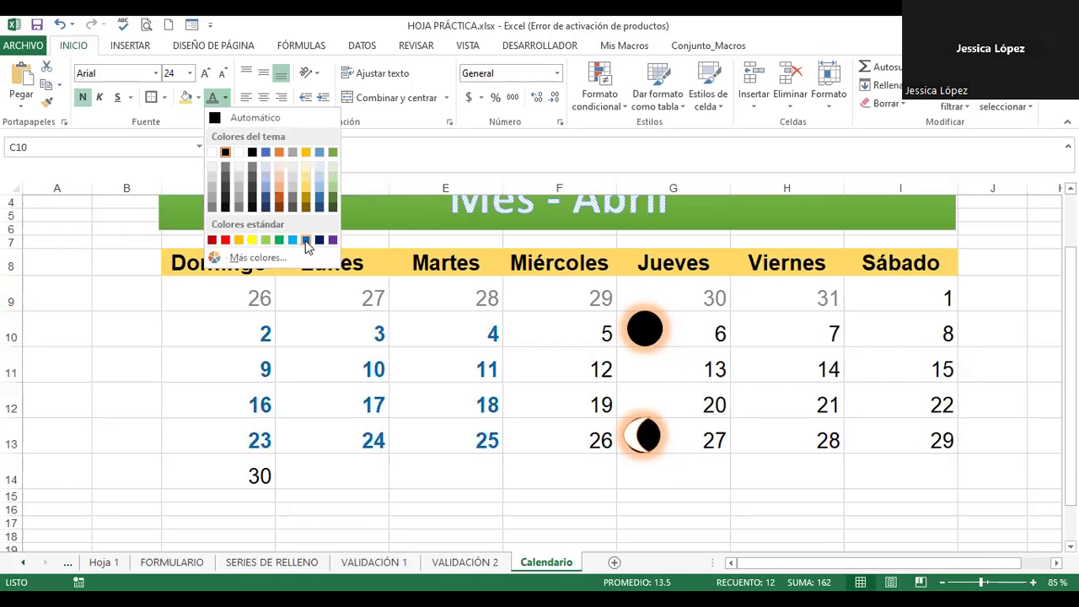
click(746, 359)
Make the Miércoles–Sábado dates (5–29) in F10:I13 bold and purple.
mouse_move(584, 333)
mouse_down()
mouse_move(910, 425)
mouse_move(911, 440)
mouse_up()
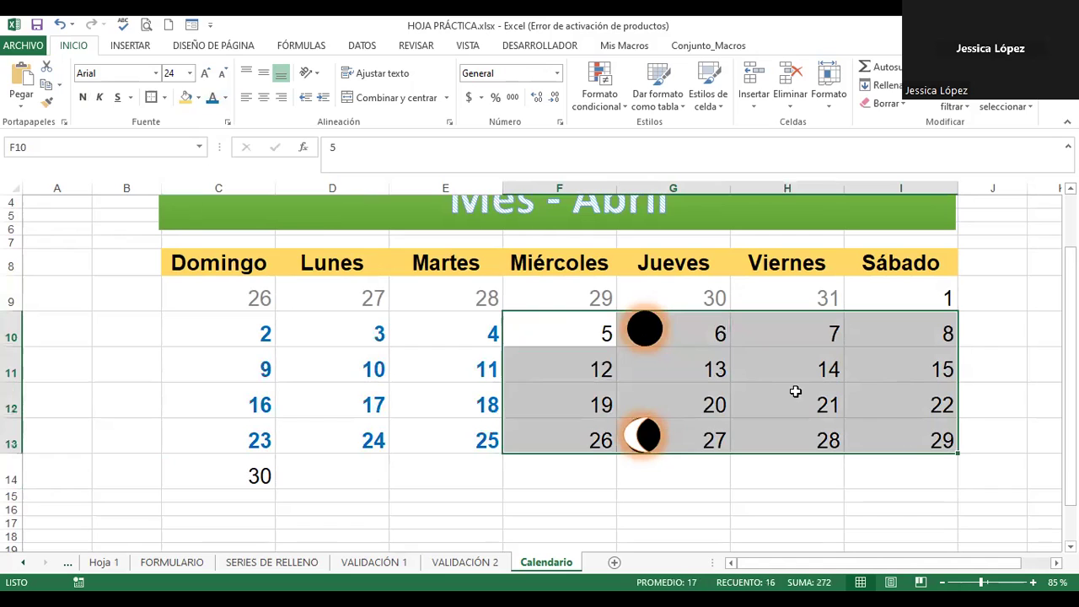
click(225, 97)
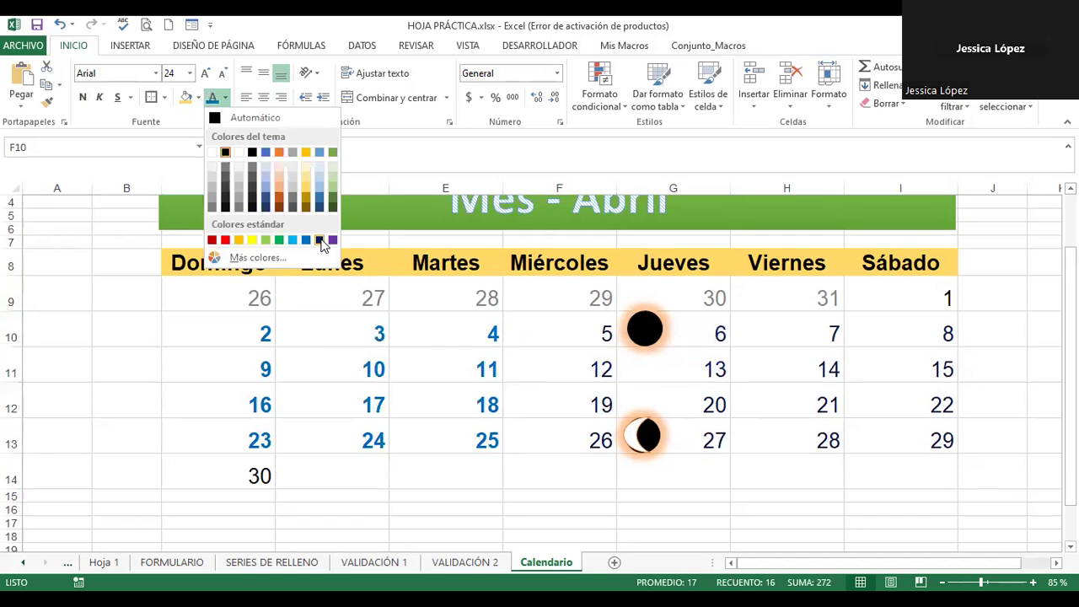
click(333, 240)
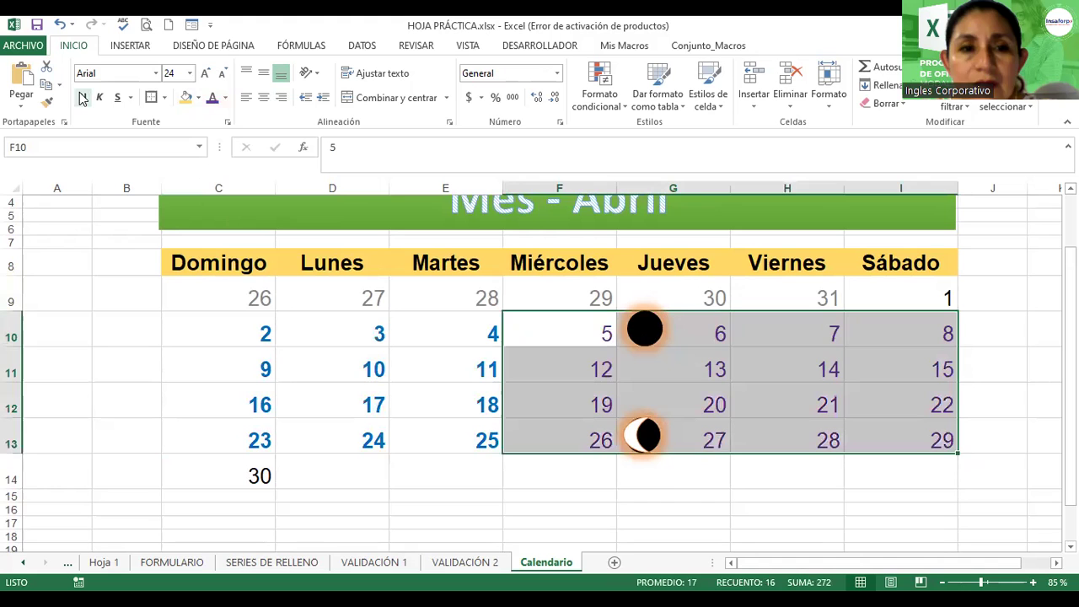
click(683, 493)
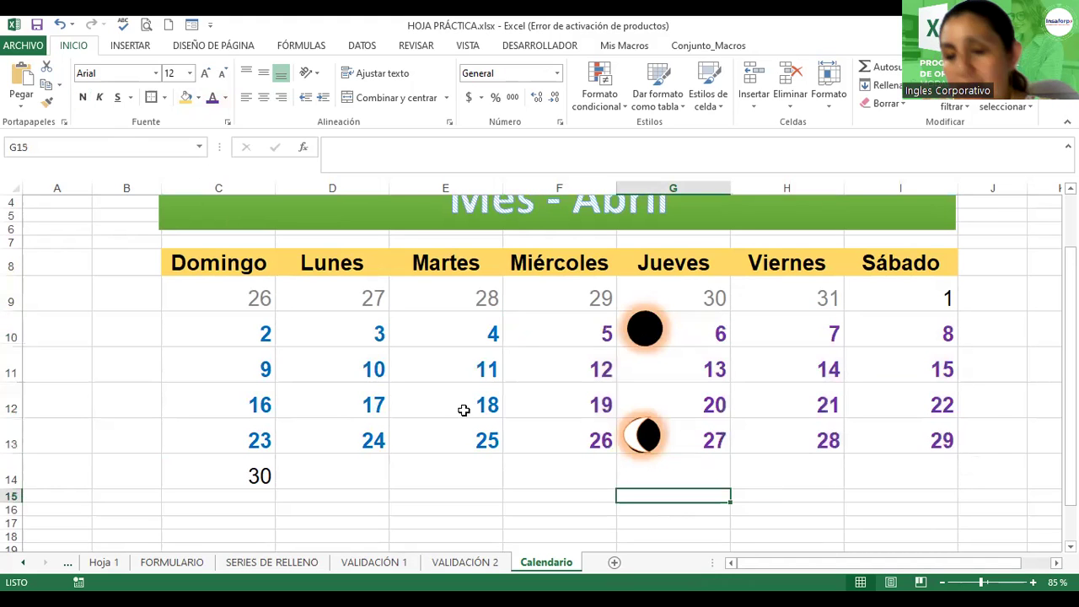
mouse_move(168, 253)
mouse_down()
mouse_move(959, 487)
mouse_move(947, 481)
mouse_up()
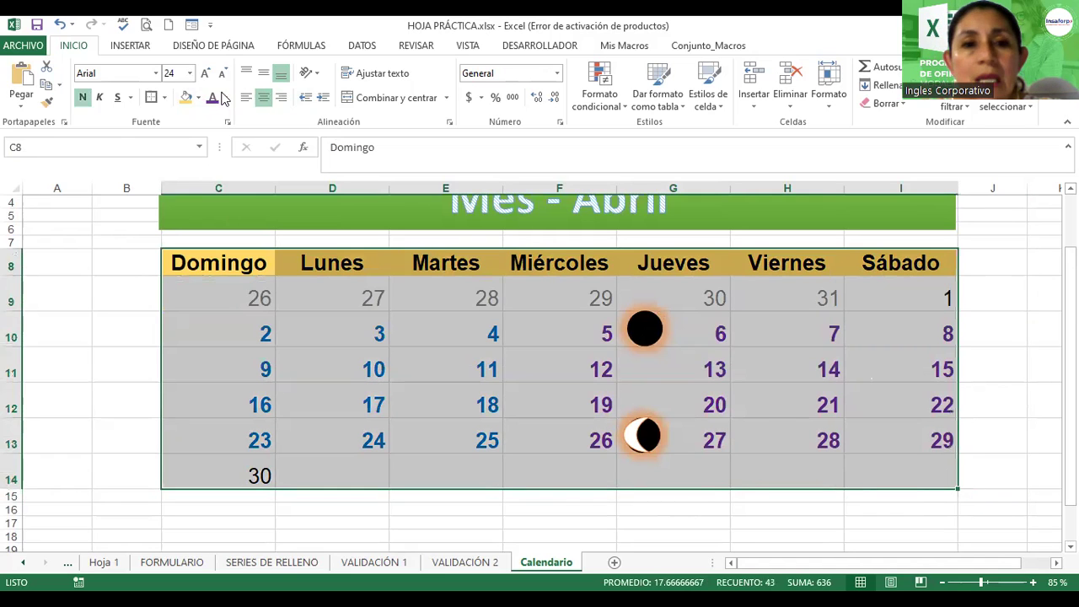
Add dark green top and bottom borders to the calendar block C8:I14.
click(562, 124)
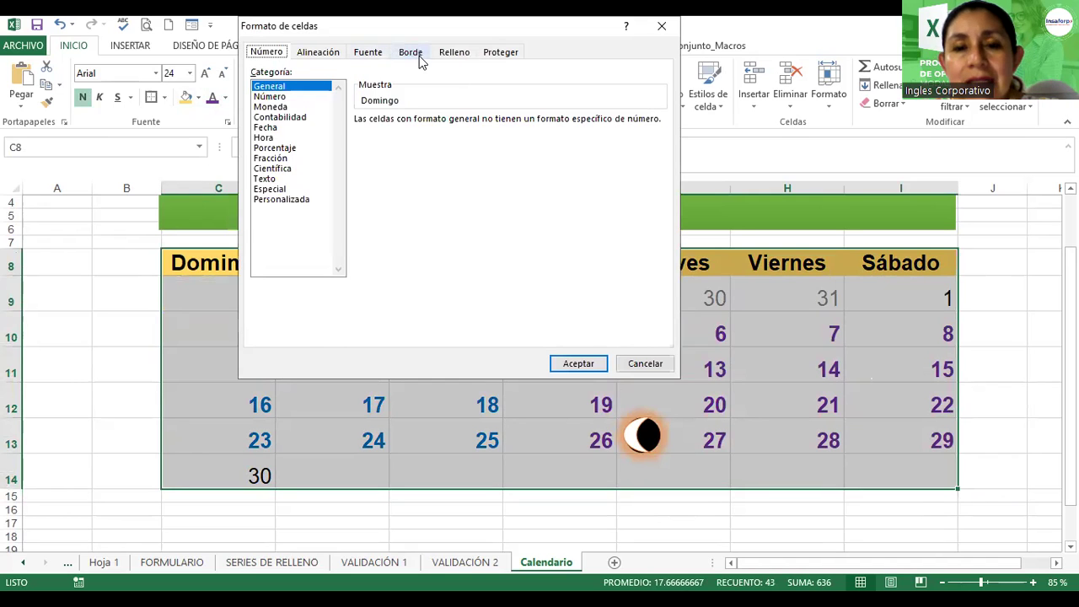
click(413, 53)
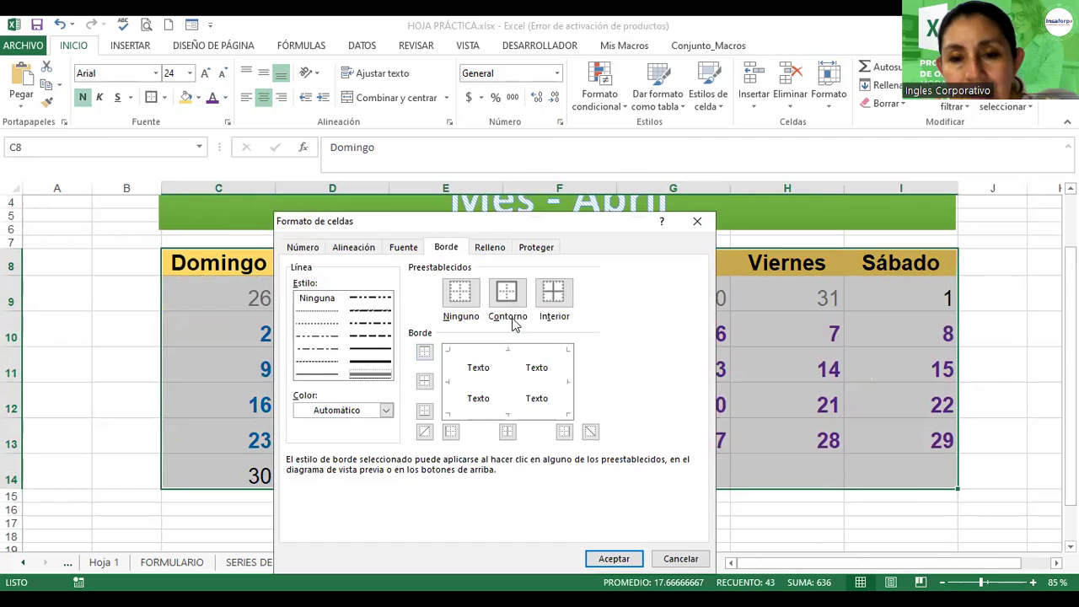
click(496, 353)
click(506, 413)
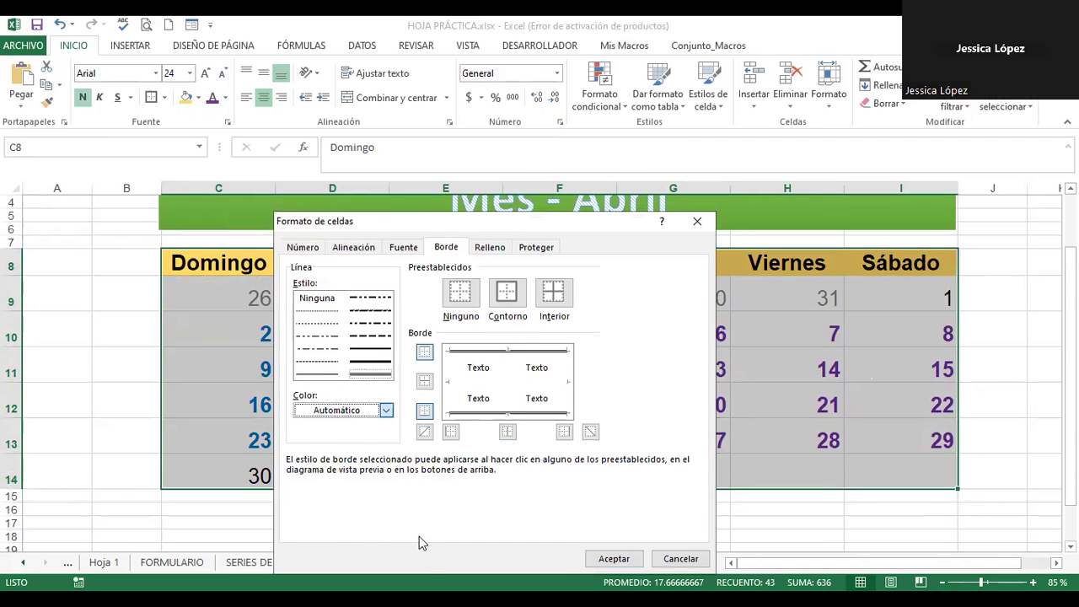
click(386, 410)
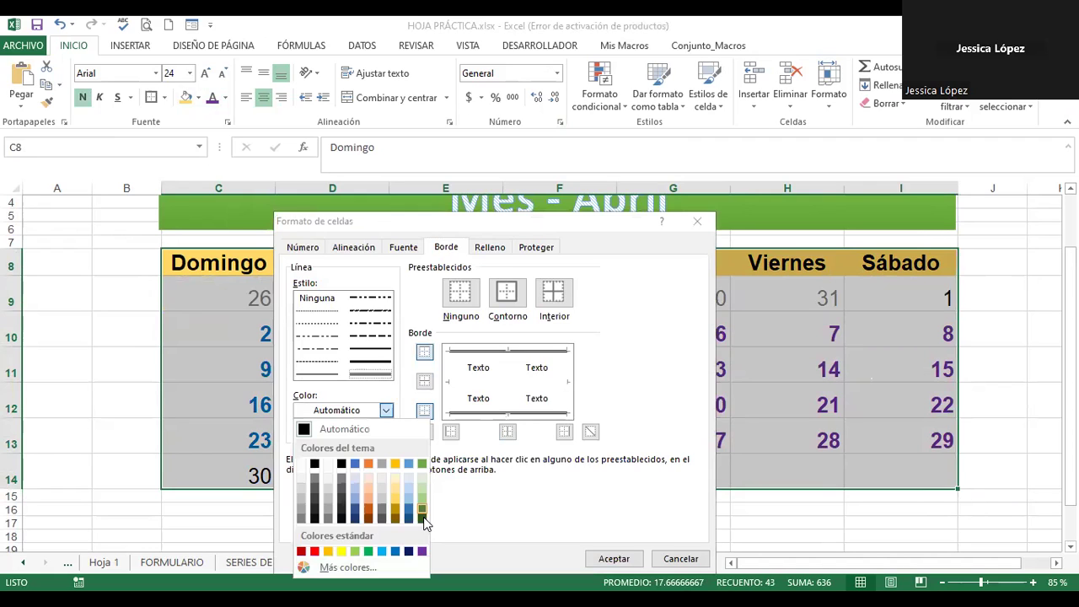
click(421, 517)
click(516, 355)
click(494, 414)
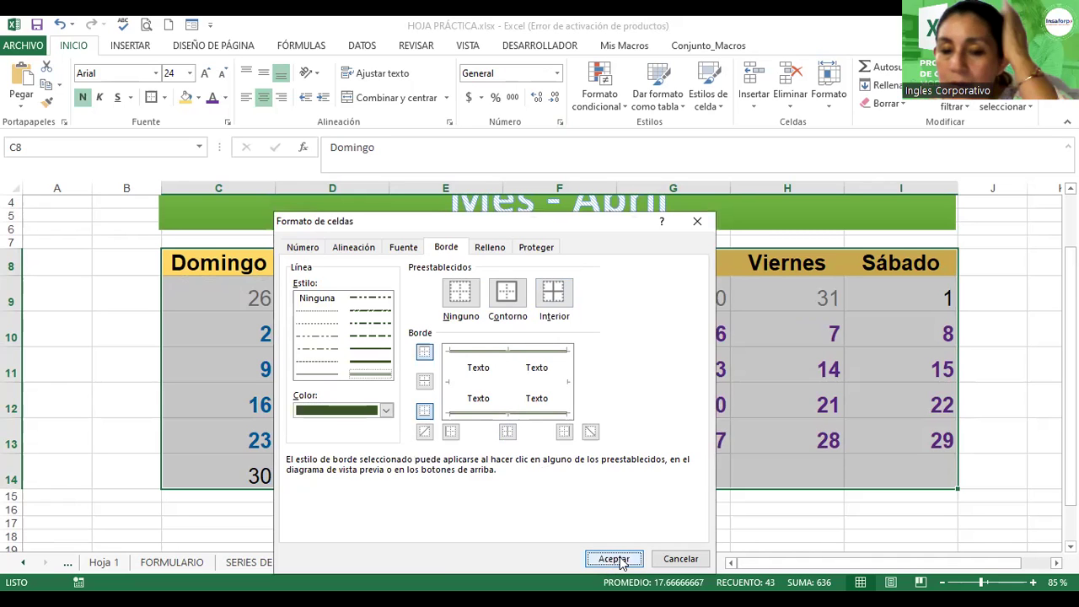
click(621, 562)
click(628, 516)
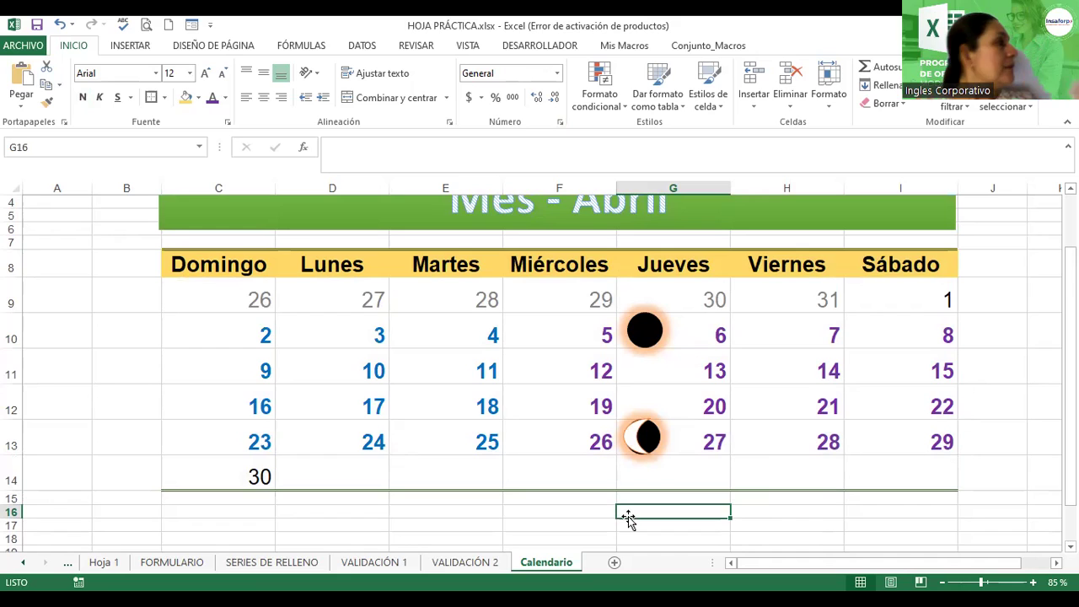
click(196, 370)
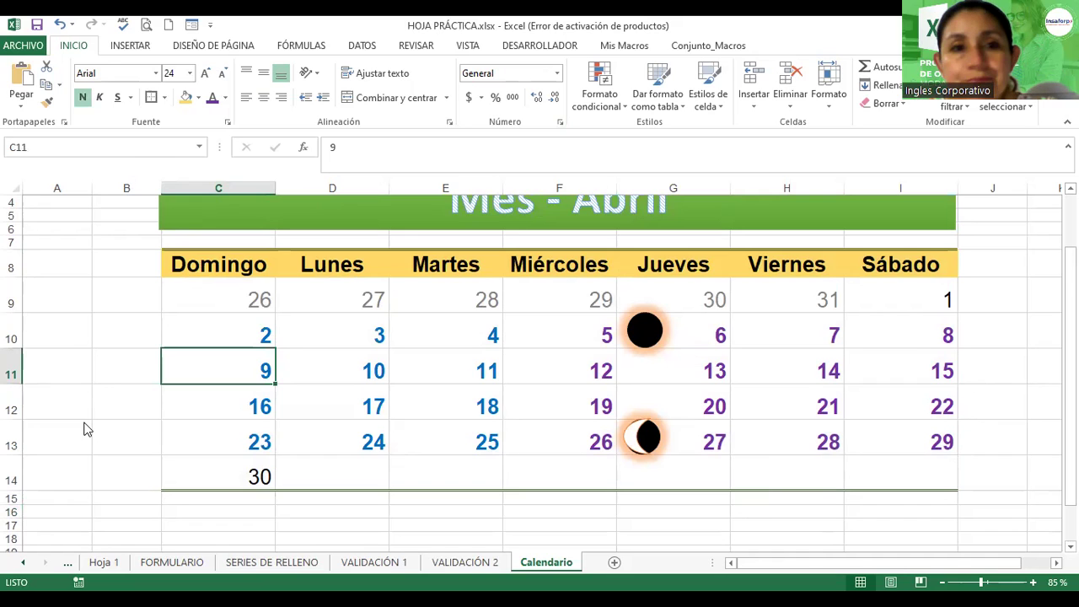
Insert a risen Jesus picture from an online image search for Easter Sunday.
click(131, 47)
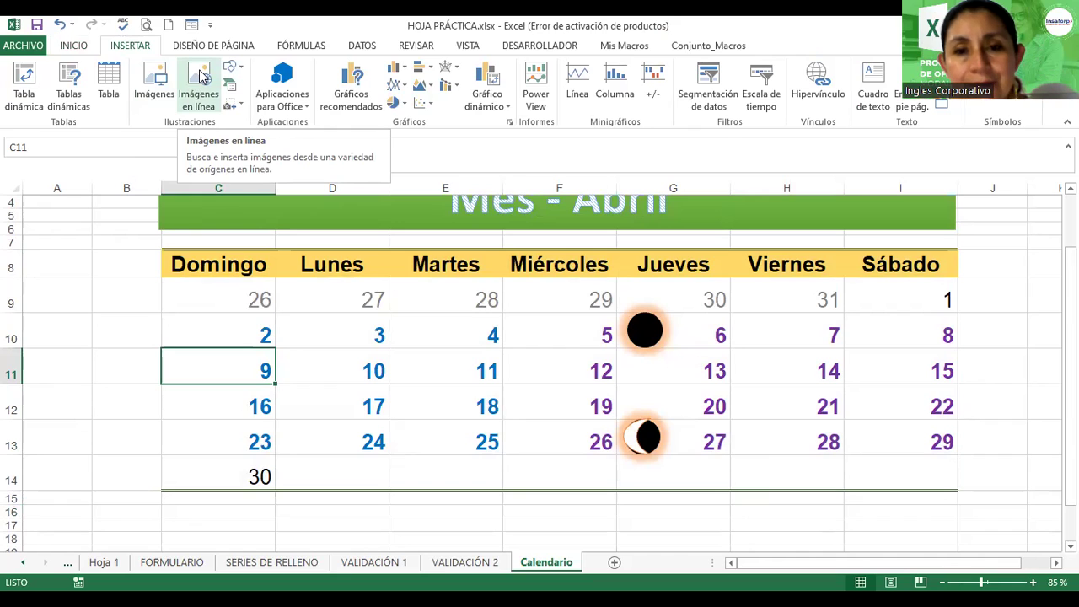
click(201, 78)
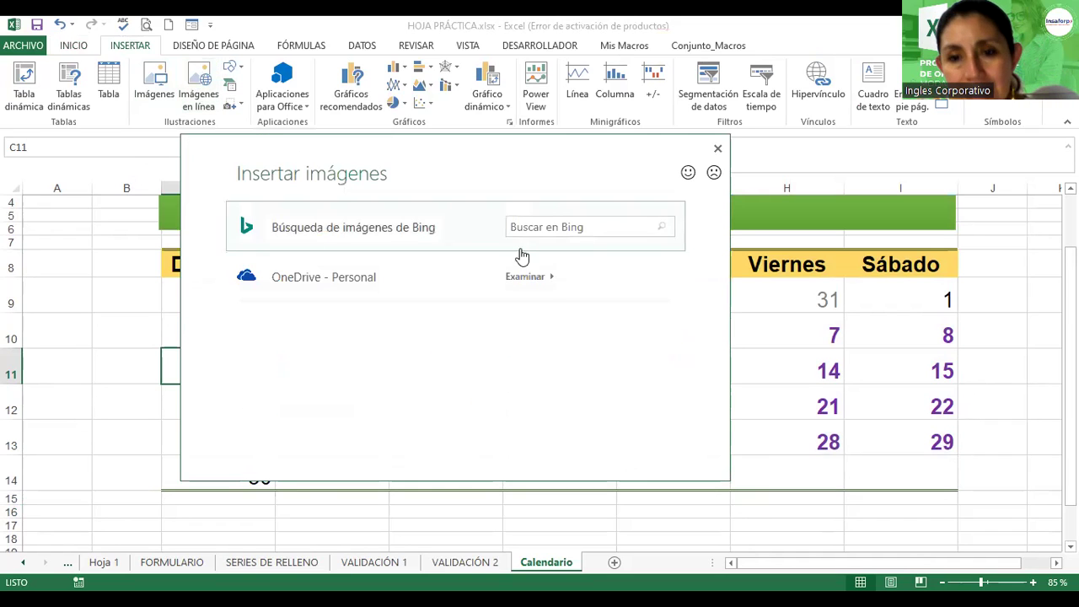
click(545, 226)
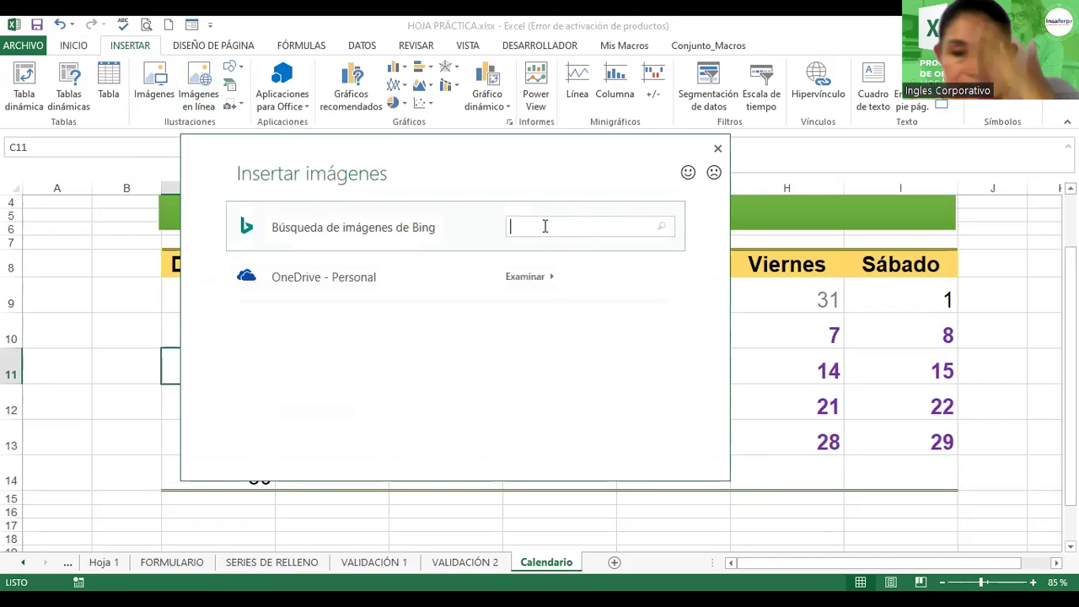
text(domingo de resure)
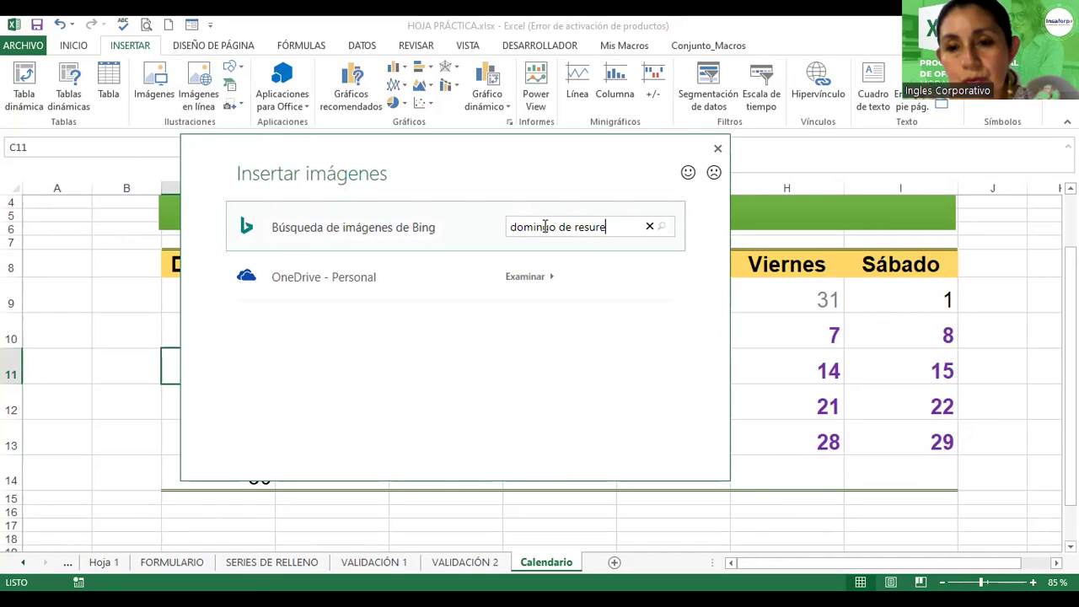
text(cción)
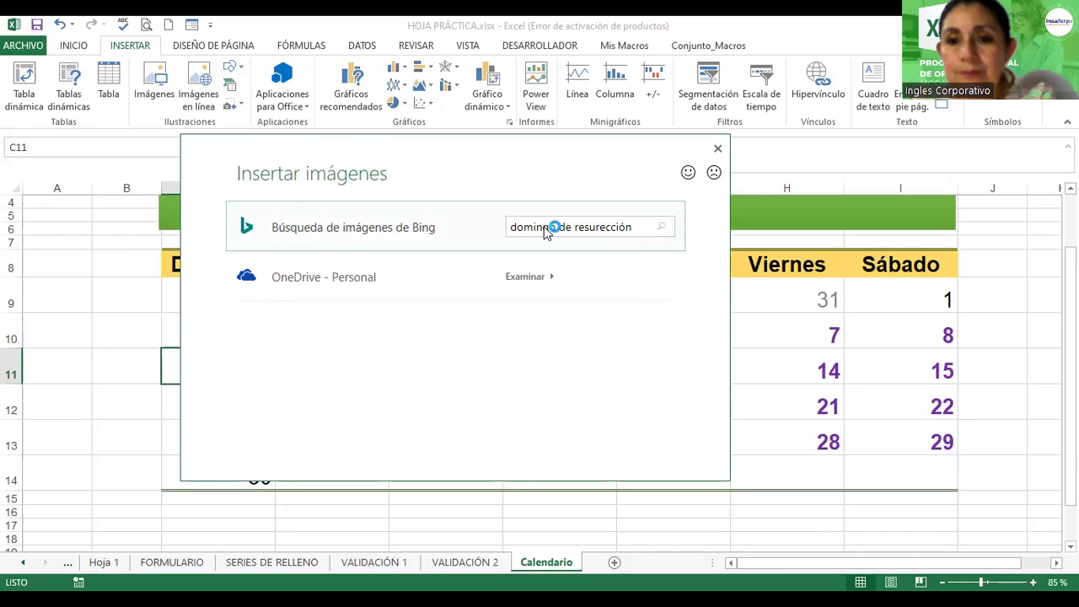
key(Return)
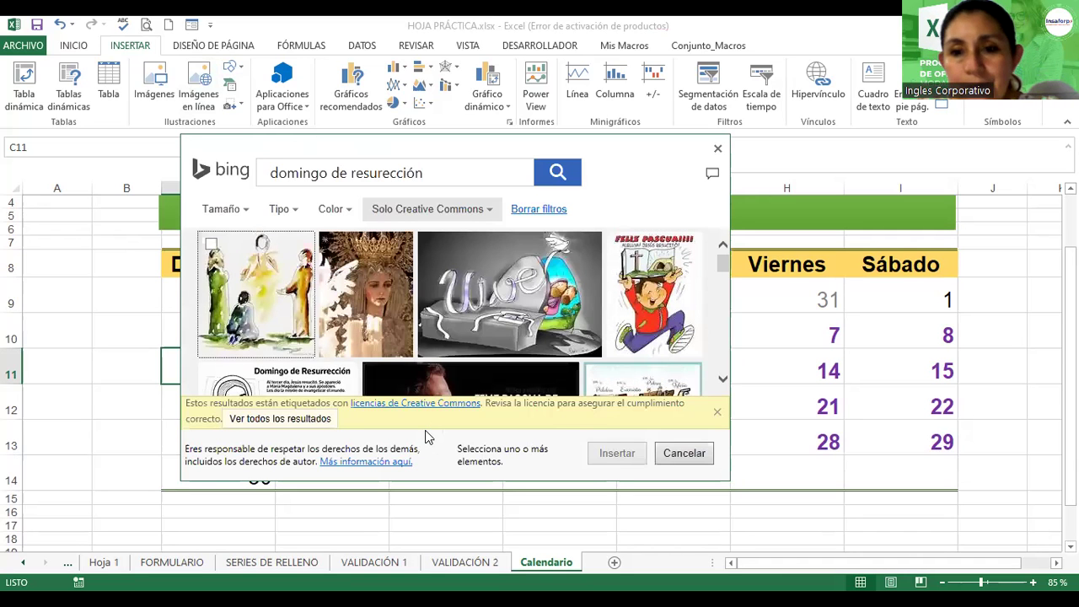
scroll(503, 281, down, 1)
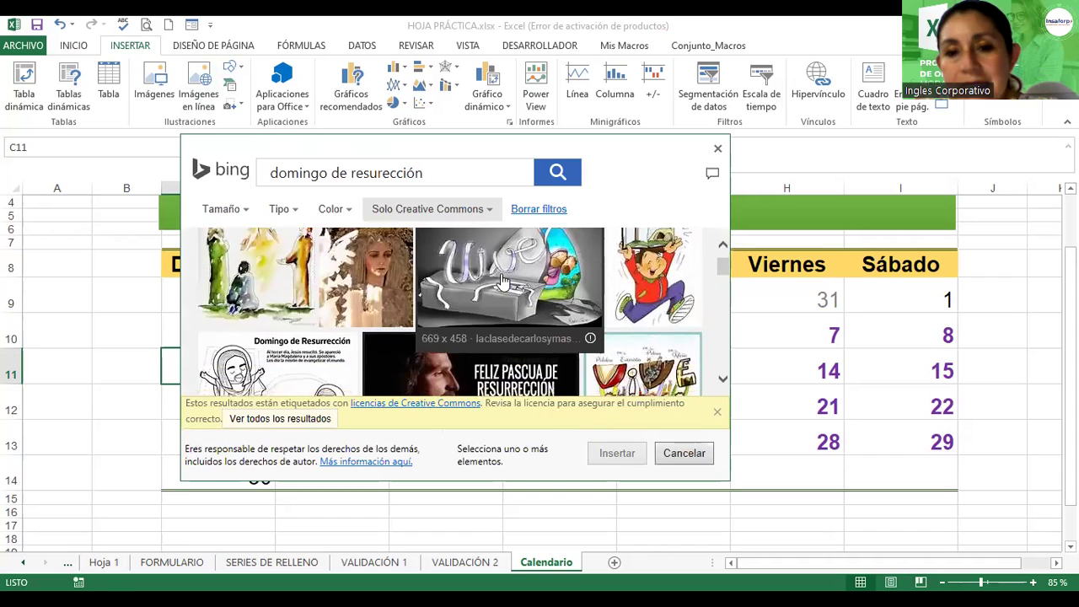
scroll(503, 280, down, 1)
scroll(503, 278, down, 1)
scroll(501, 275, down, 1)
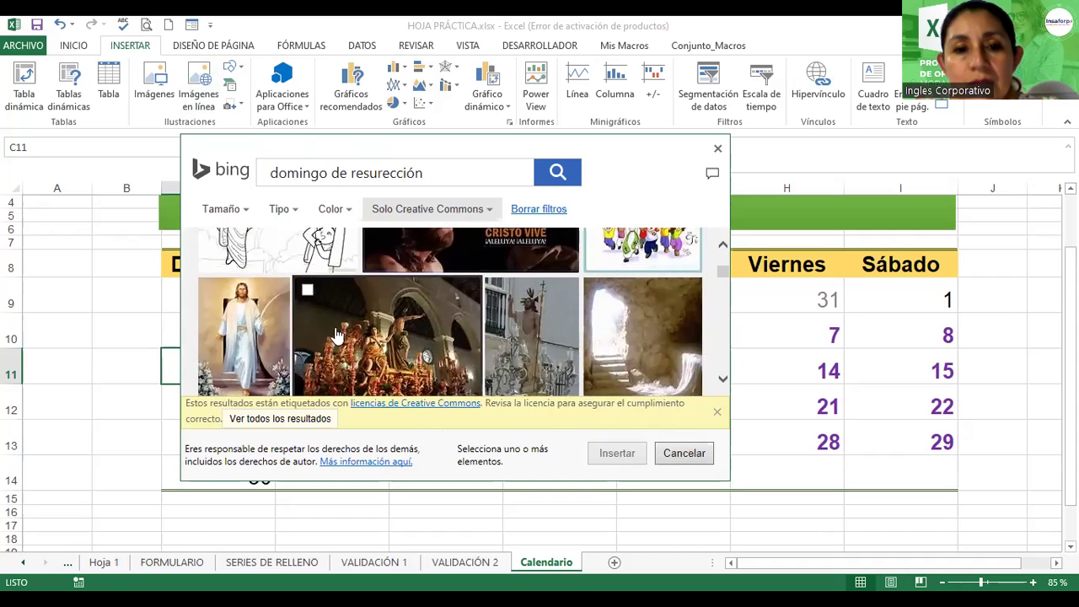
click(242, 319)
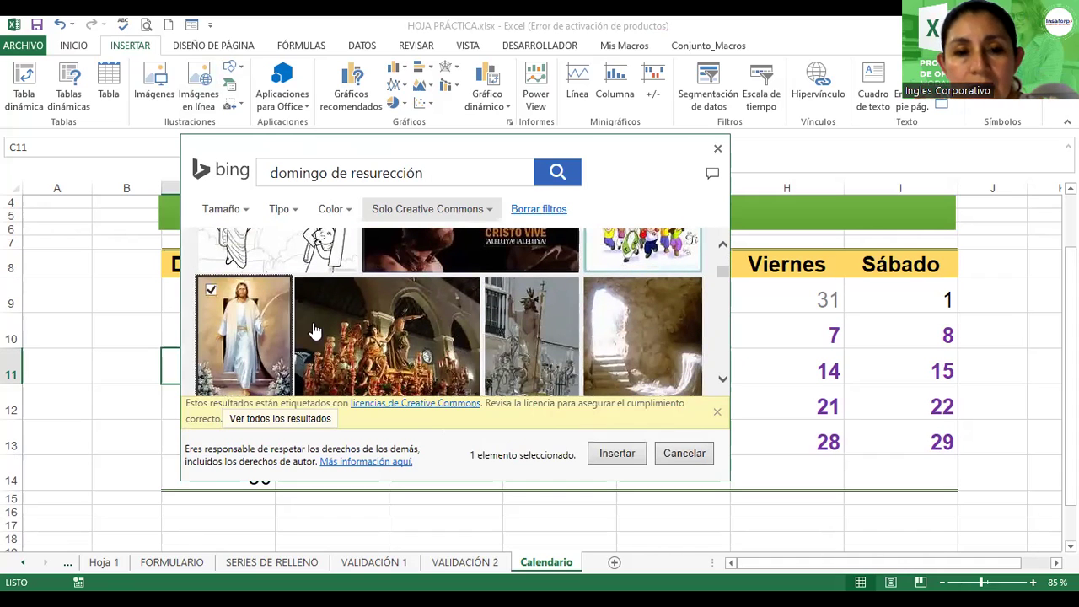
click(601, 456)
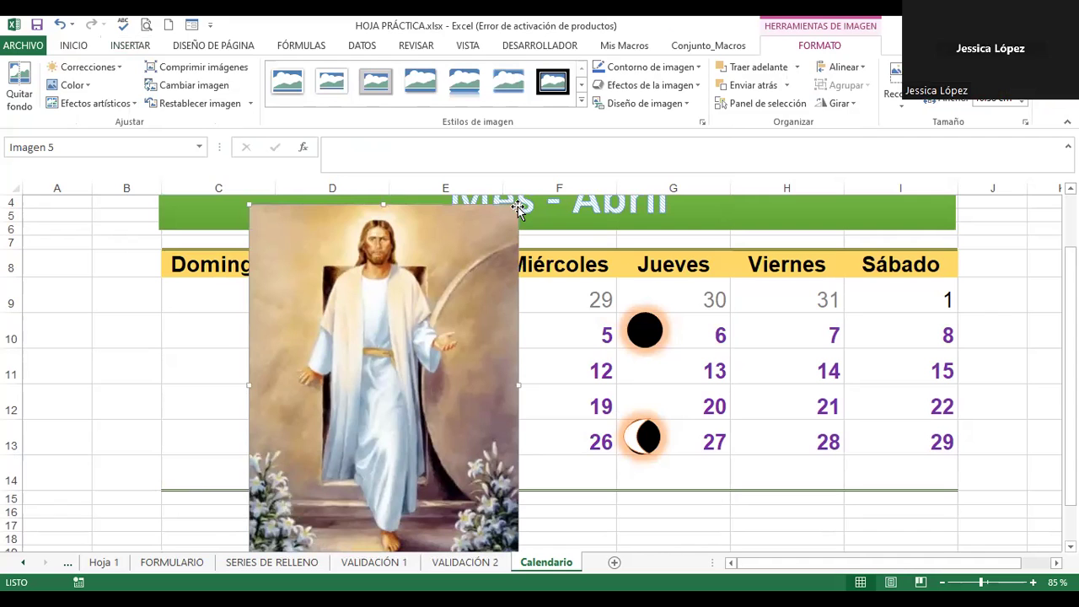
Shrink the risen Jesus picture and place it beside date 9 in cell C11.
mouse_move(518, 205)
mouse_down()
mouse_move(363, 402)
mouse_move(337, 241)
mouse_move(347, 310)
mouse_up()
mouse_move(323, 366)
mouse_down()
mouse_move(234, 412)
mouse_move(205, 403)
mouse_move(211, 394)
mouse_up()
drag(227, 436, 200, 365)
click(200, 365)
drag(209, 390, 219, 362)
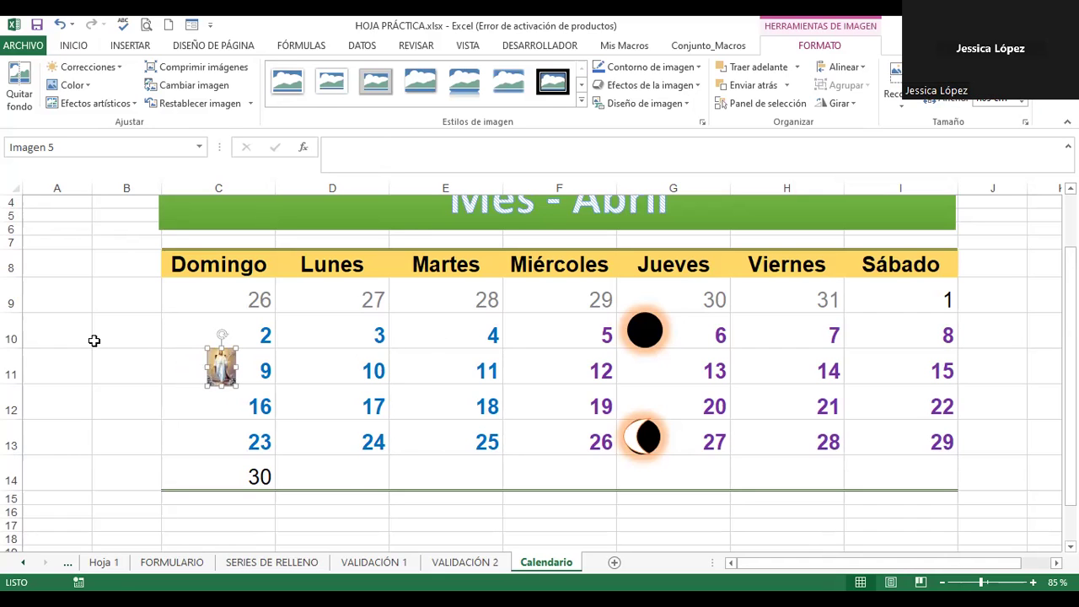
Search online pictures on Bing for 'domingo de ramos'.
click(205, 326)
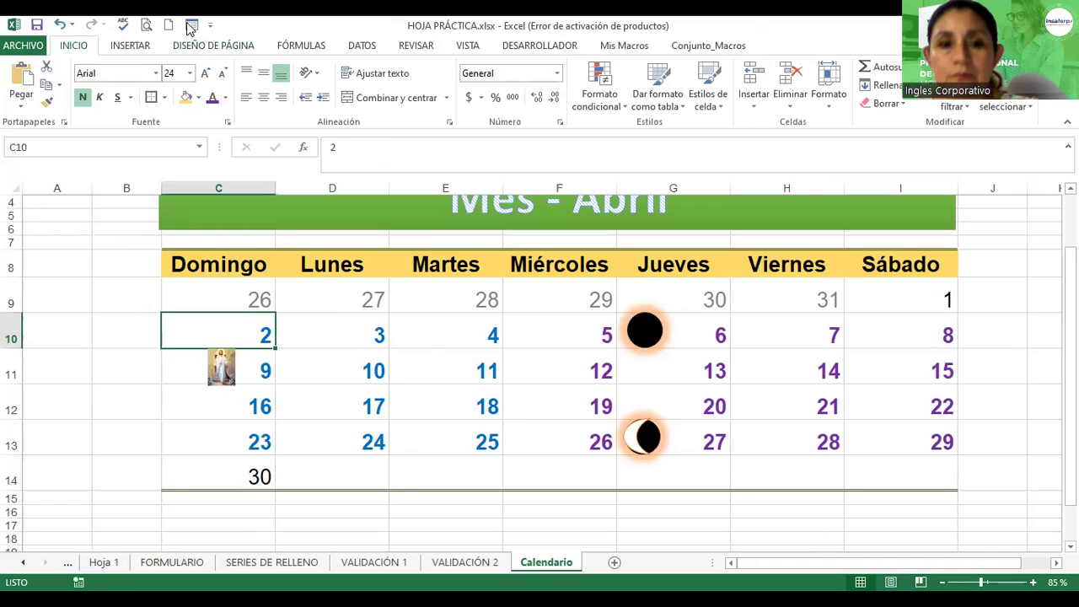
click(125, 46)
click(199, 84)
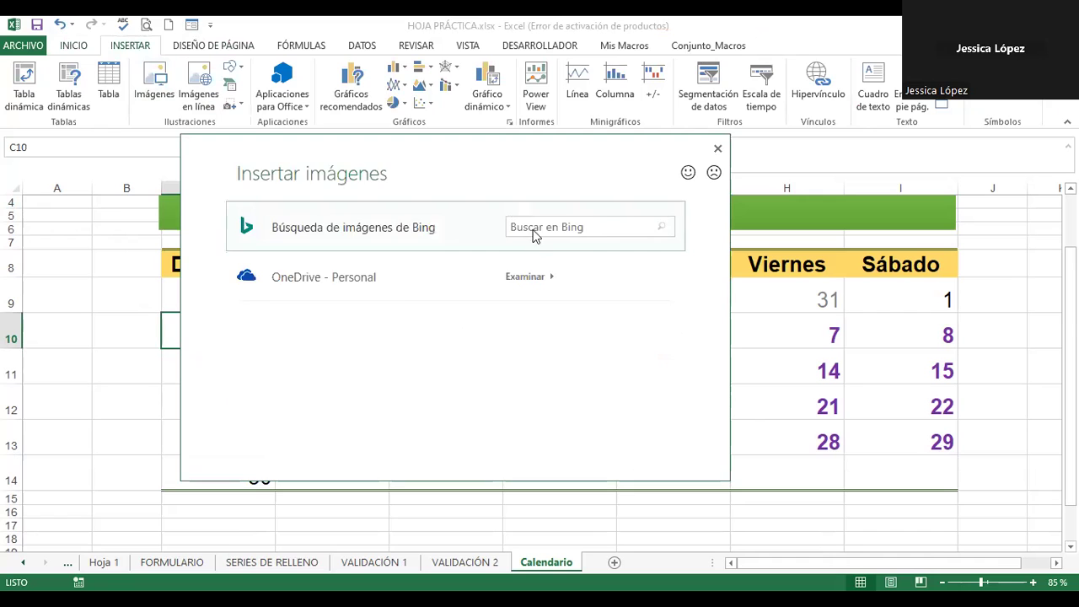
click(532, 235)
click(352, 177)
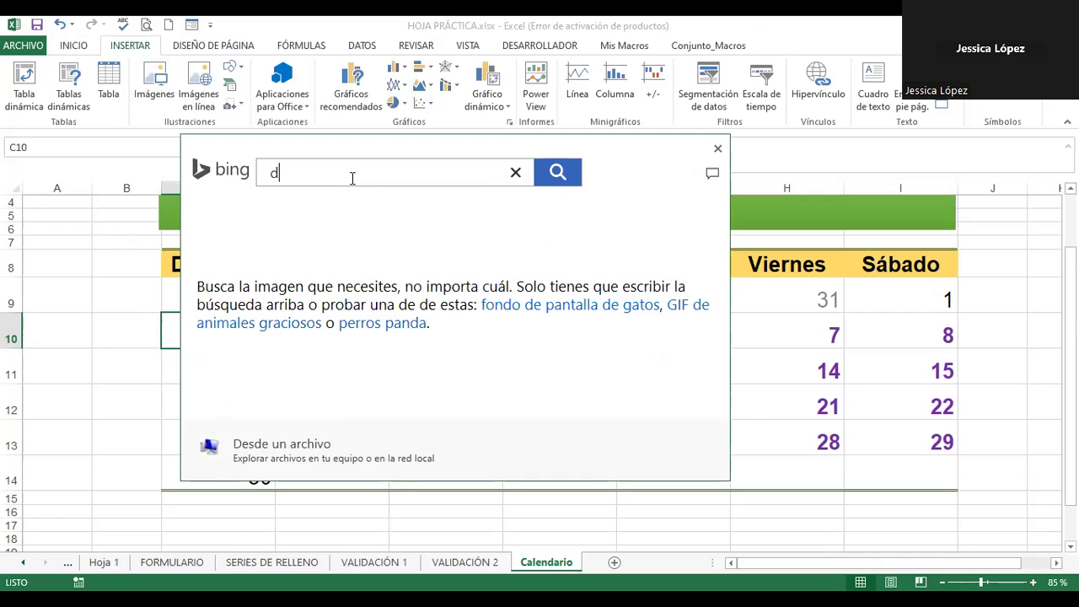
text(omingo de ramos)
key(Return)
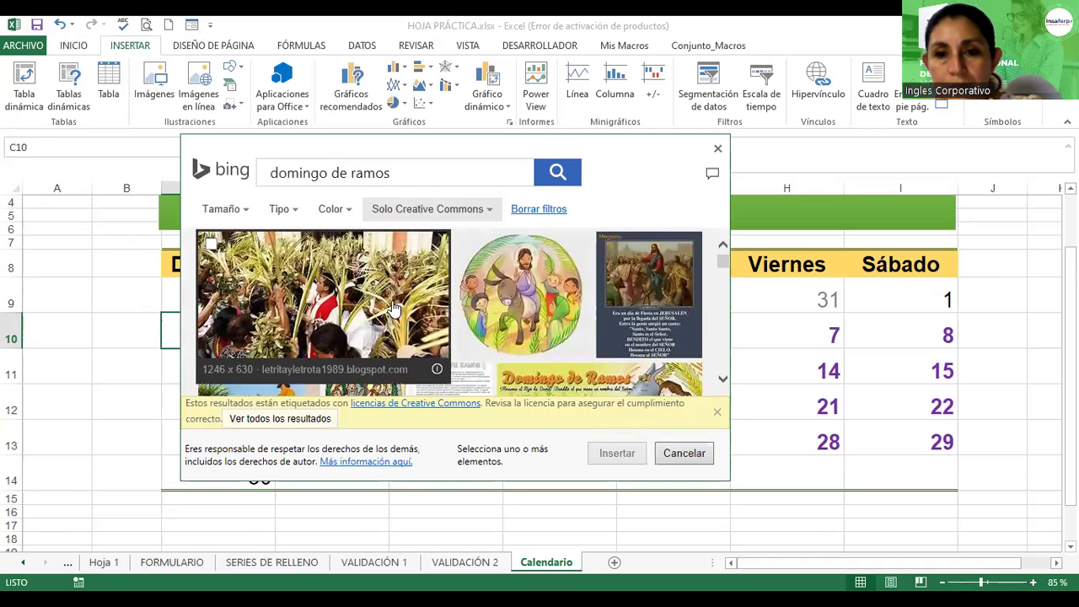
Insert the cartoon Palm Sunday image and shrink it beside date 2 in C10.
scroll(371, 282, down, 2)
scroll(371, 276, down, 2)
scroll(371, 279, down, 3)
scroll(376, 295, down, 3)
scroll(383, 328, down, 2)
scroll(388, 337, down, 2)
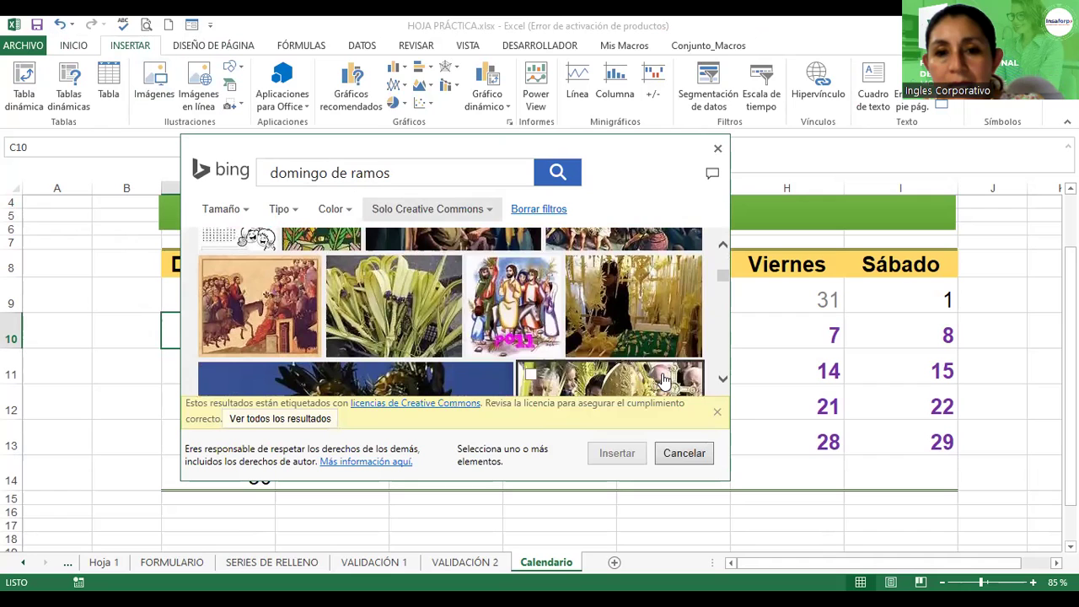
click(514, 291)
click(627, 461)
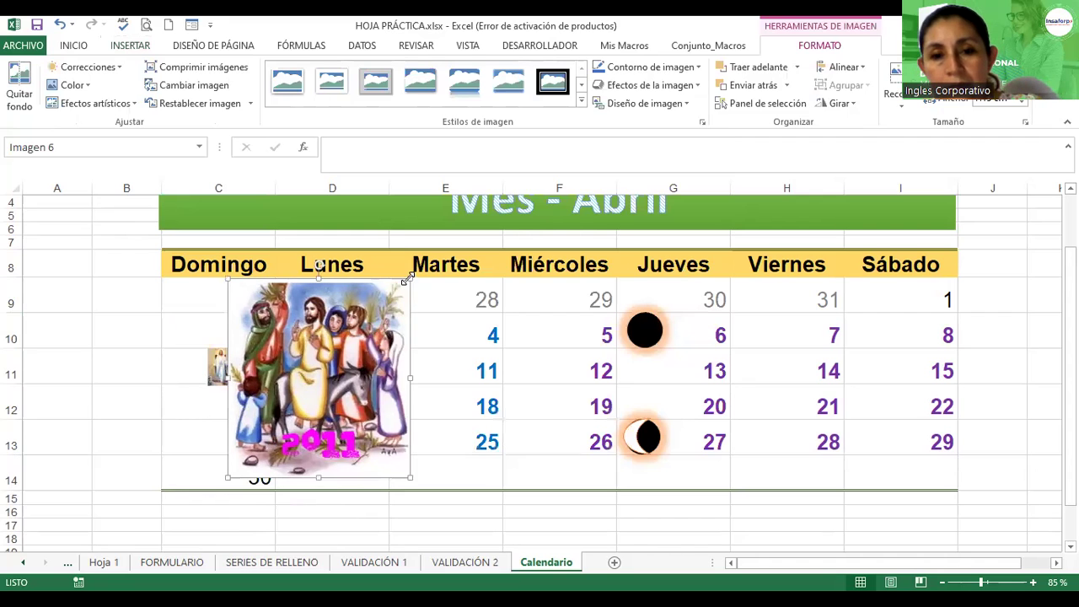
mouse_move(407, 279)
mouse_down()
mouse_move(276, 430)
mouse_move(314, 393)
mouse_move(207, 338)
mouse_up()
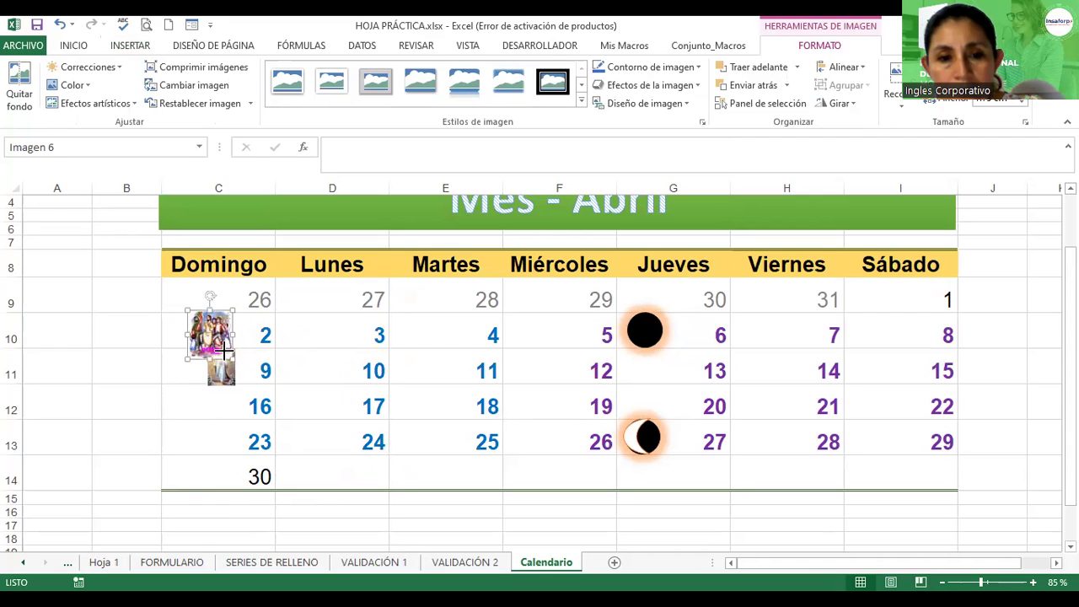
drag(224, 351, 197, 329)
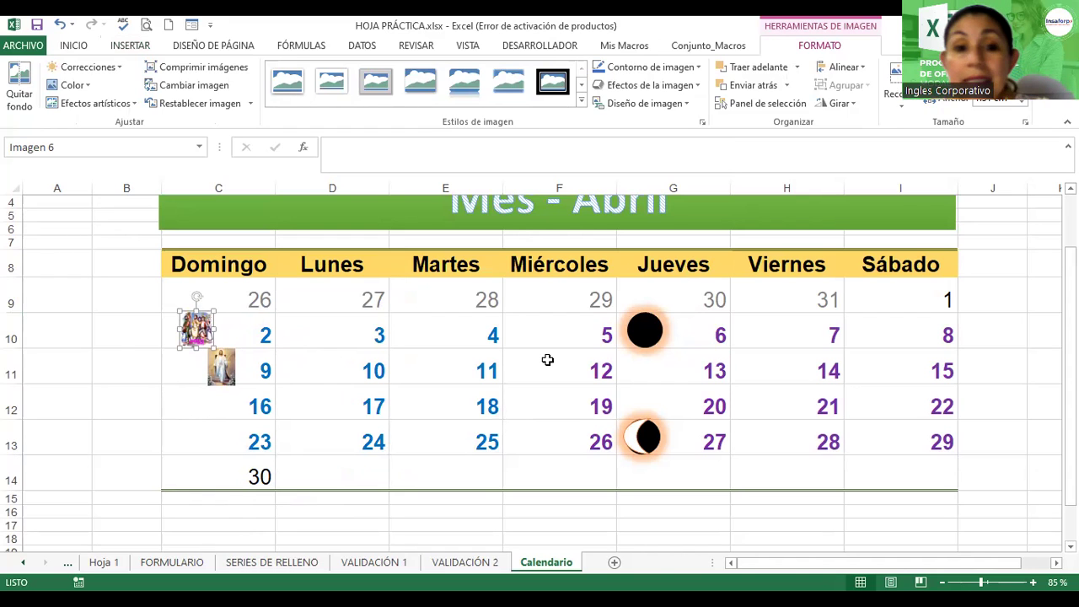
Search online pictures for 'dia de la secretaria'.
click(133, 336)
click(133, 45)
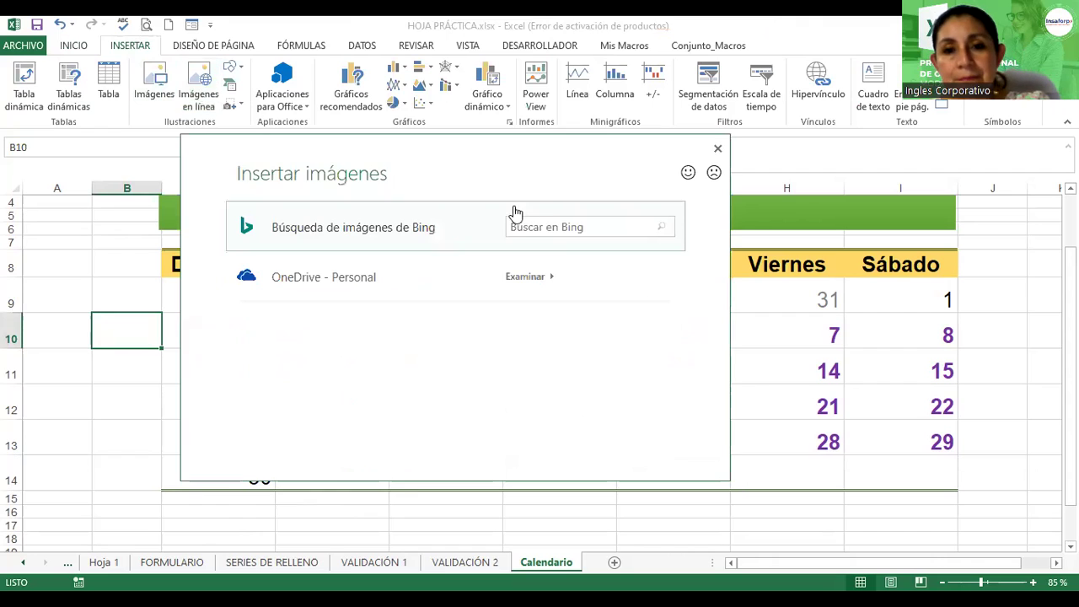
click(552, 228)
text(dia de la secretaria)
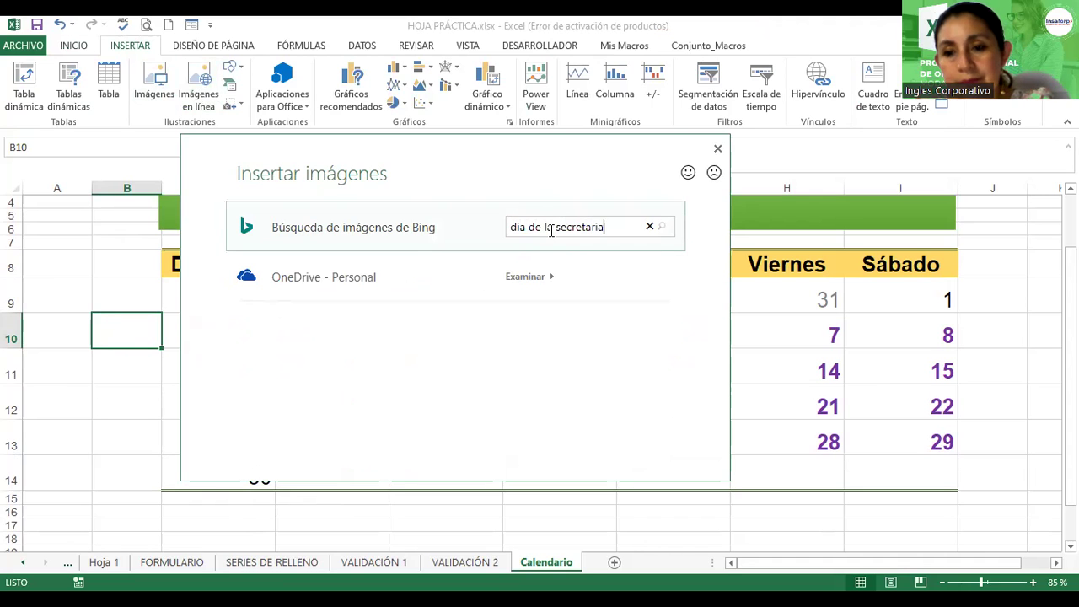
key(Return)
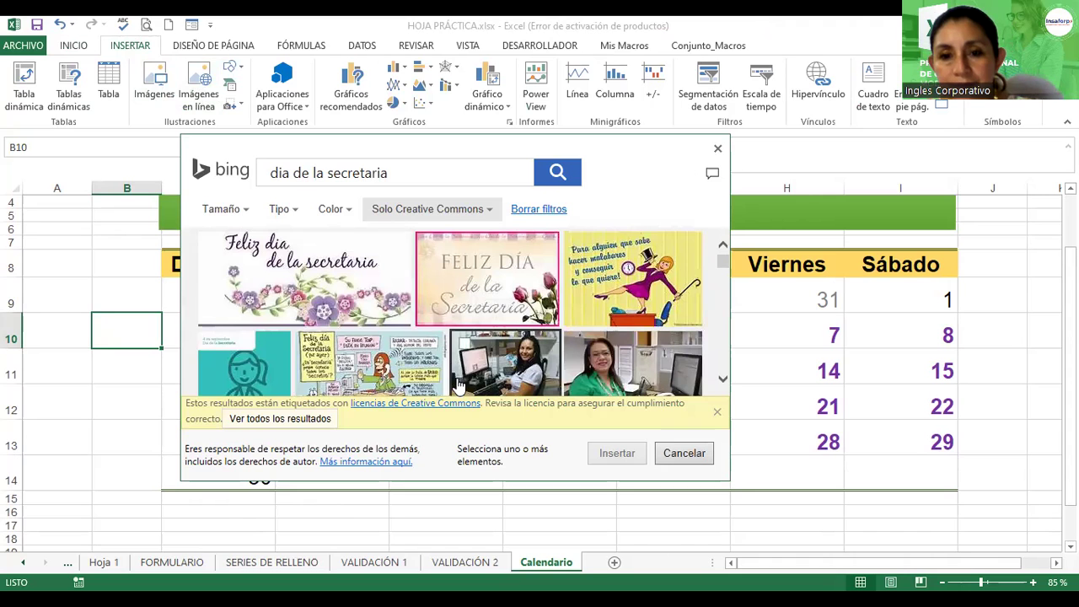
scroll(354, 369, down, 3)
scroll(350, 368, down, 2)
scroll(350, 368, down, 2)
scroll(350, 367, down, 2)
scroll(350, 366, down, 1)
Insert the cartoon secretary image and shrink it beside date 26 under Miércoles.
click(631, 275)
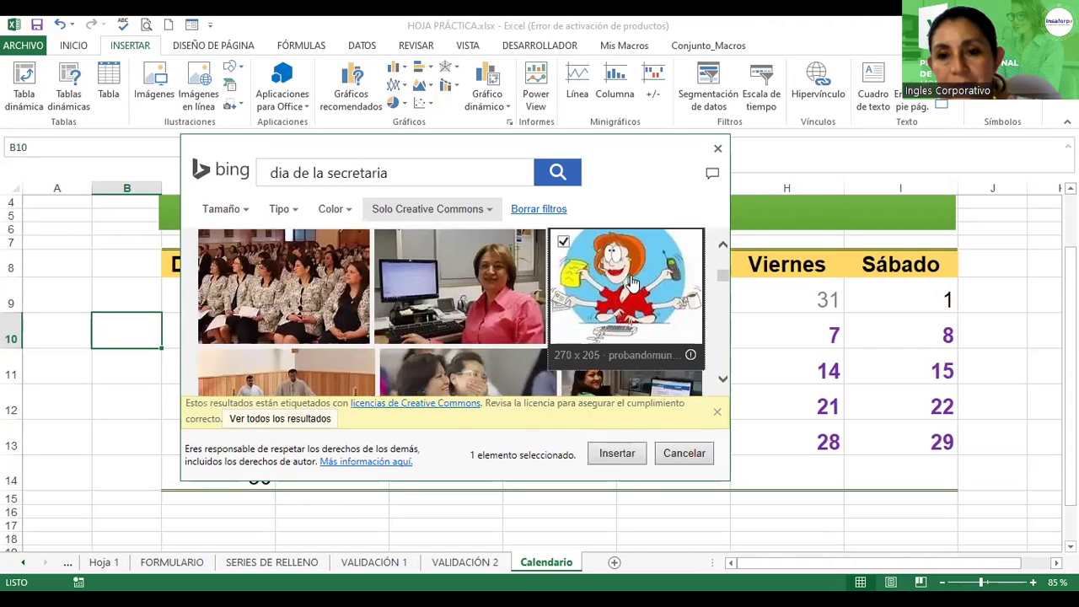
click(617, 457)
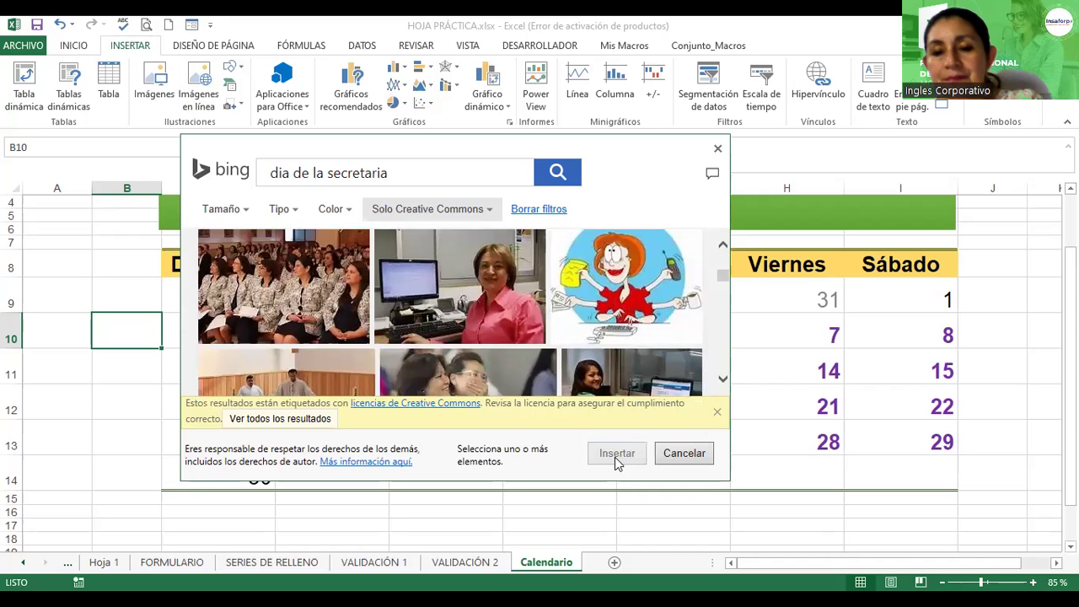
mouse_move(271, 310)
mouse_down()
mouse_move(190, 370)
mouse_move(546, 434)
mouse_up()
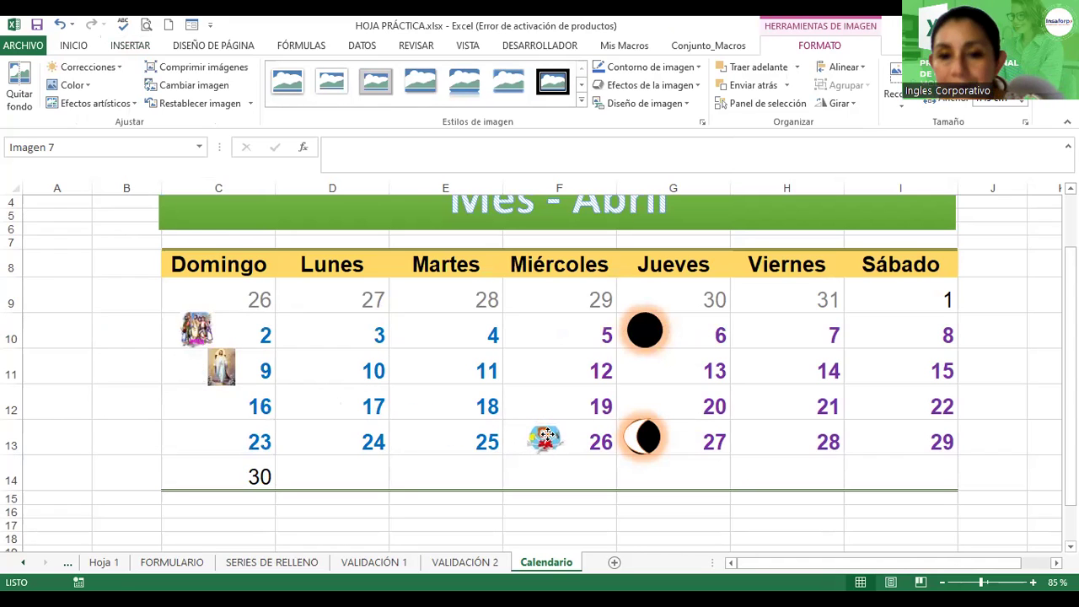
click(830, 465)
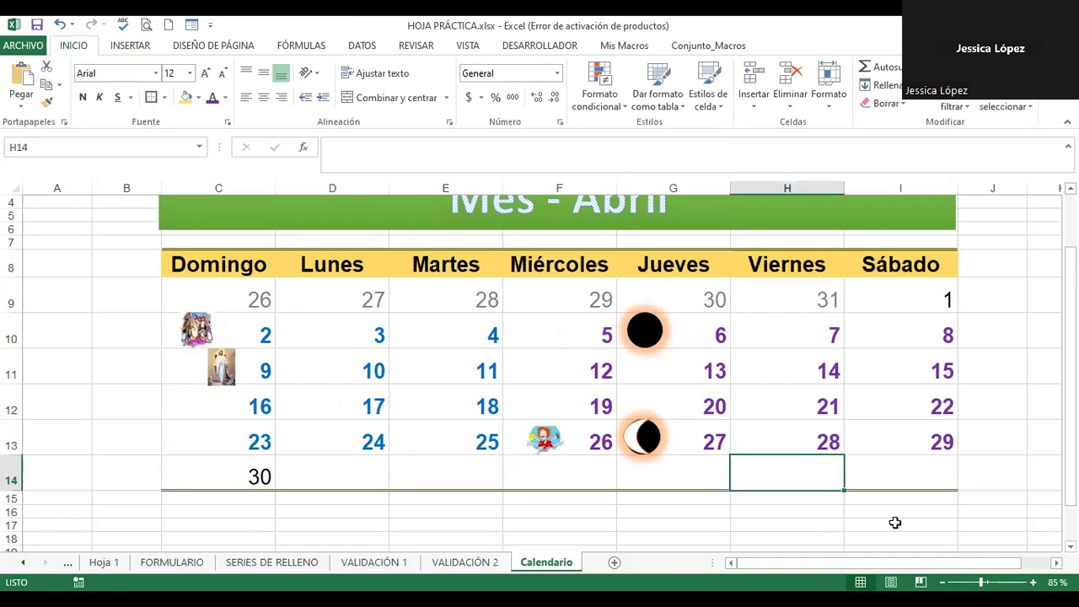
click(911, 510)
ctrl+scroll(911, 510, down, 1)
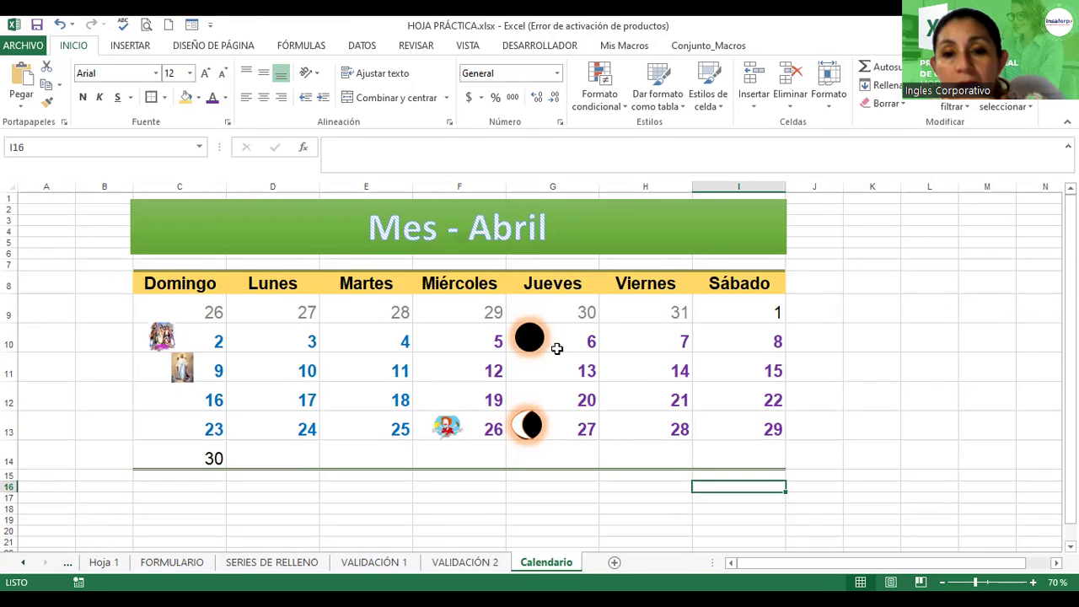
Copy the black moon circle down beside 19 in Jueves and give it a light fill.
click(533, 341)
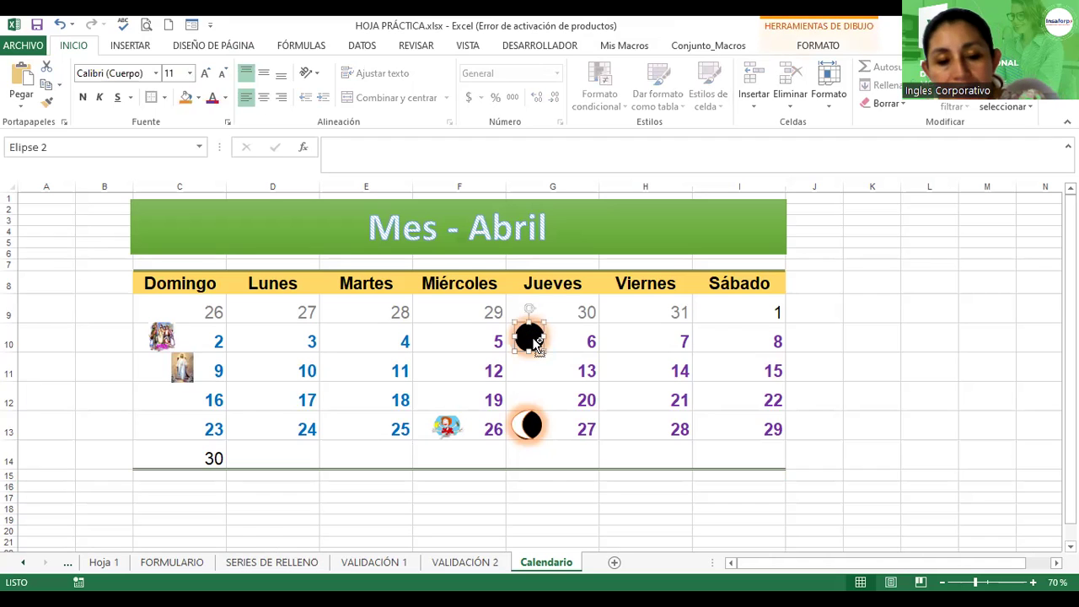
click(529, 339)
drag(529, 339, 527, 395)
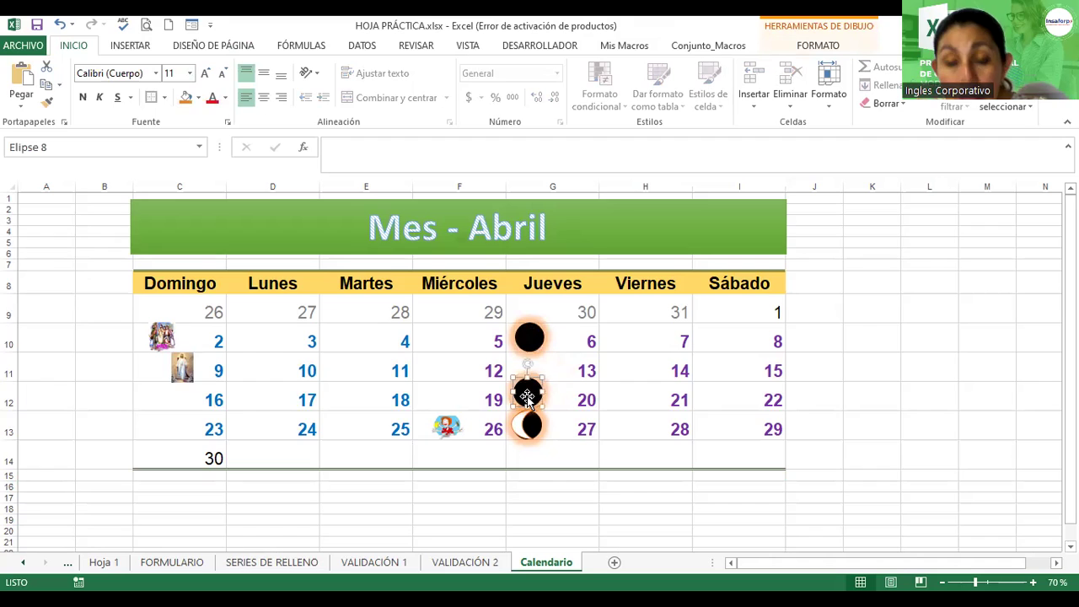
click(198, 98)
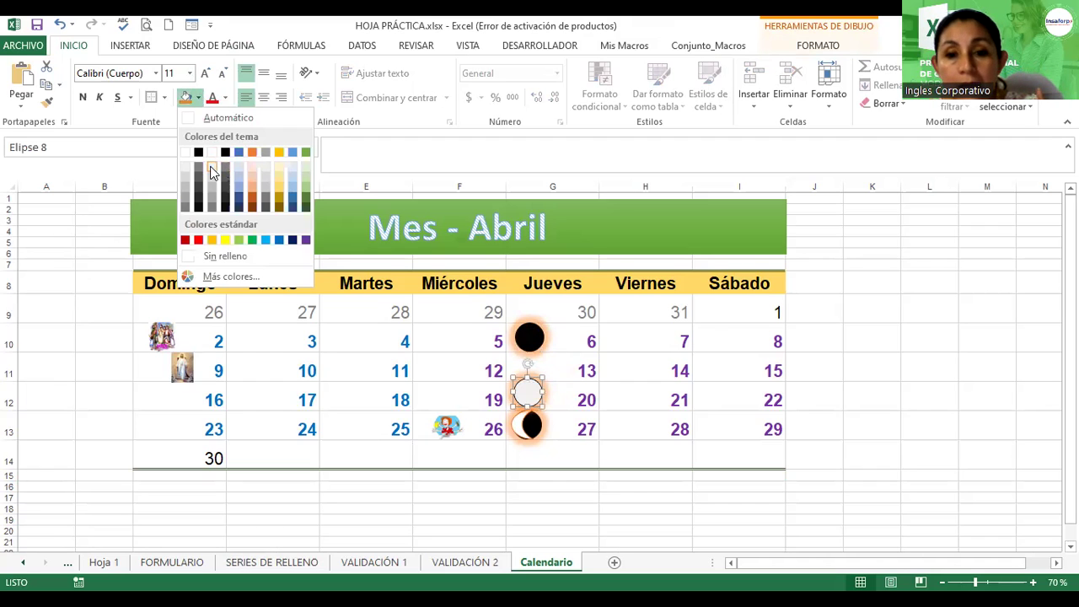
click(212, 172)
click(665, 393)
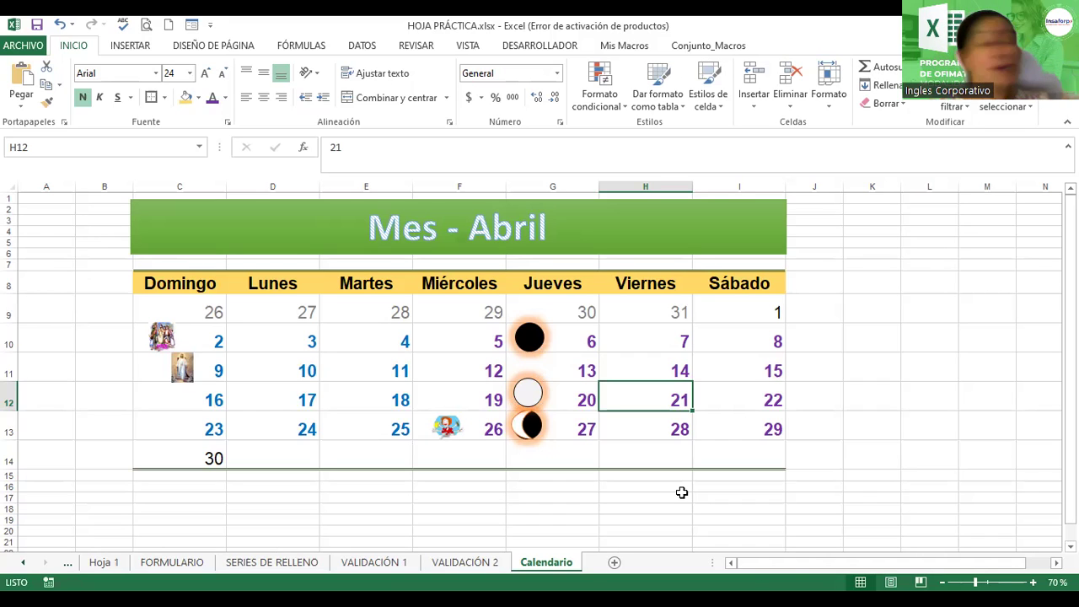
Copy the half-moon shape up beside 13 in the Jueves column.
click(530, 429)
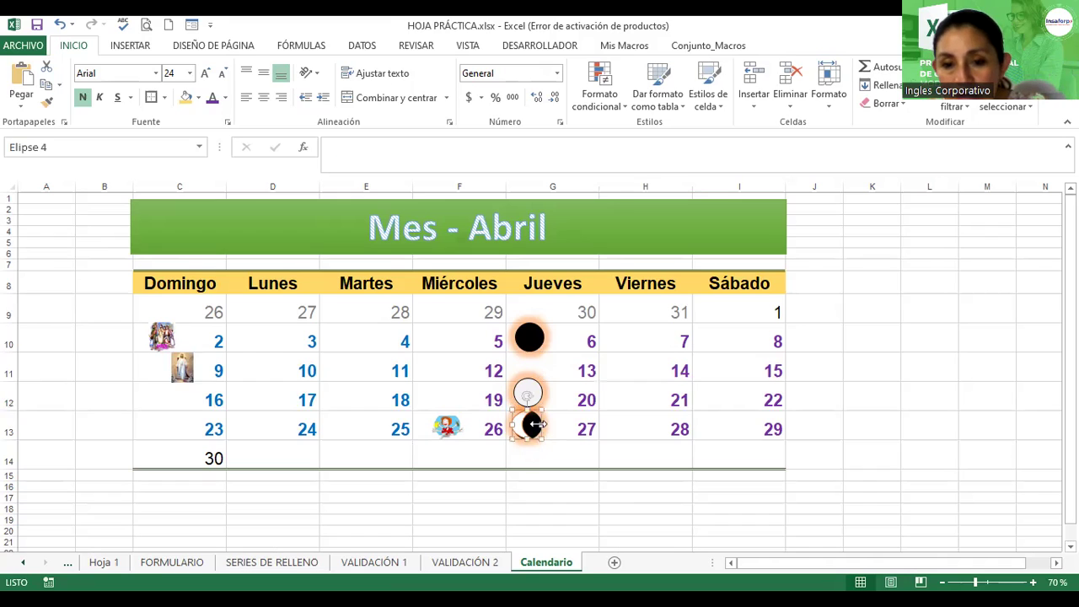
drag(529, 429, 527, 439)
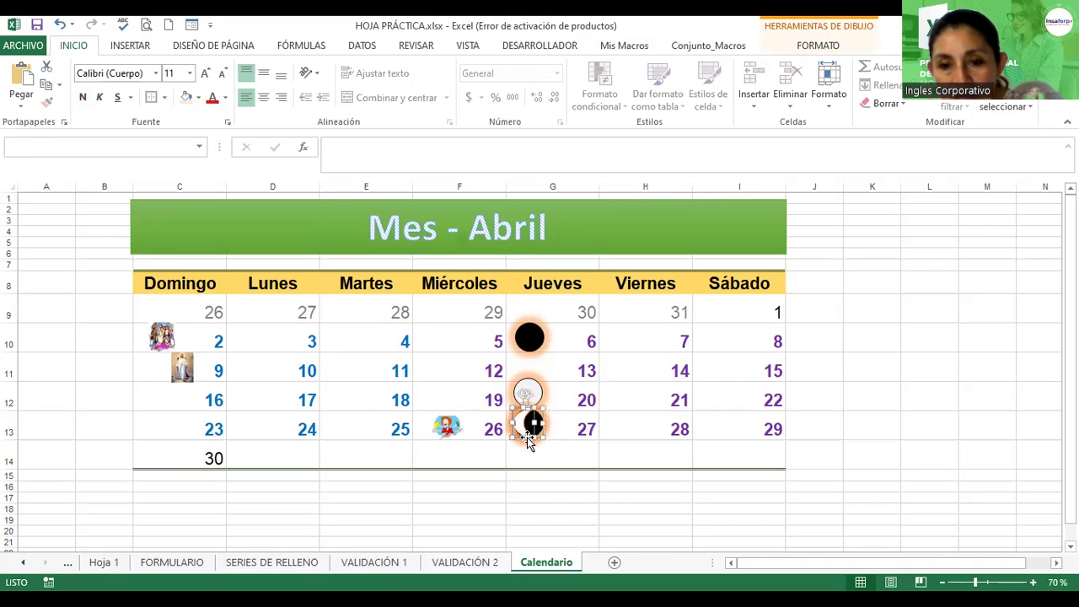
mouse_move(527, 438)
mouse_down()
mouse_move(527, 384)
mouse_move(558, 380)
mouse_up()
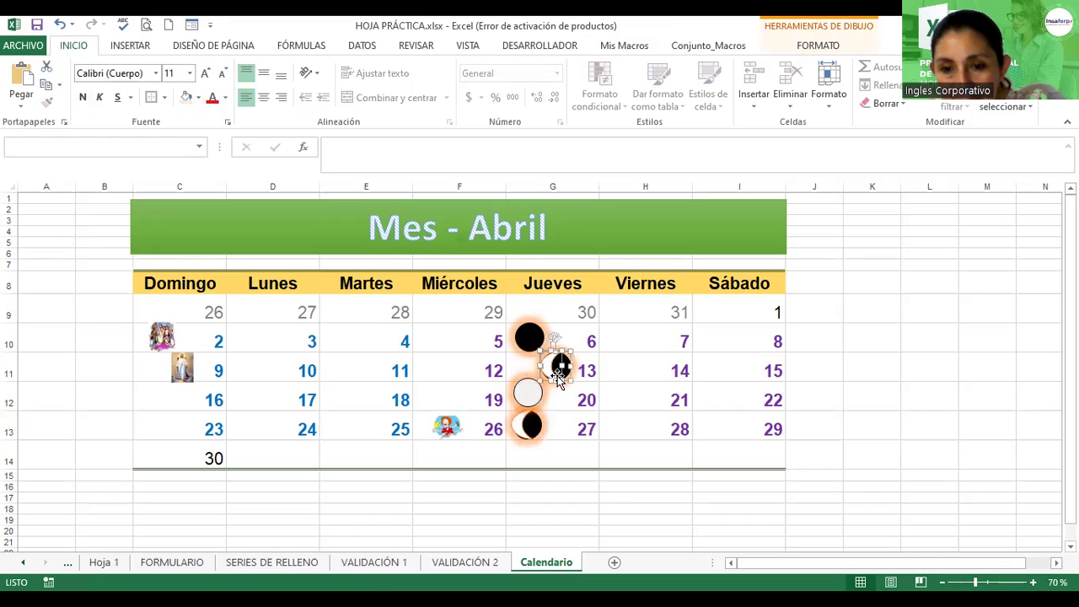
click(611, 492)
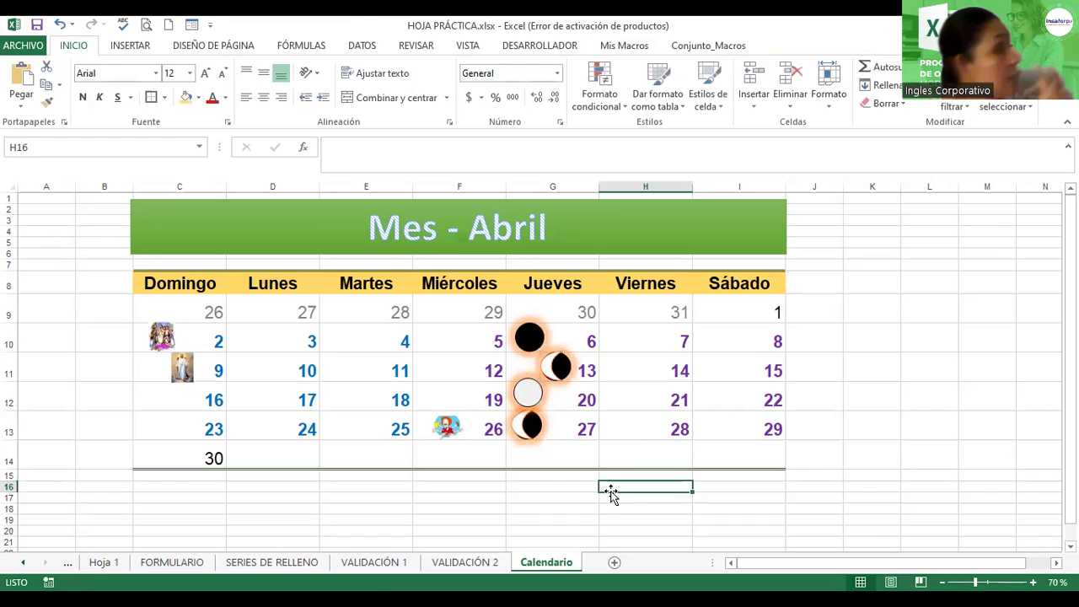
Reshape and slightly resize the copy into a crescent moon beside 13.
click(555, 368)
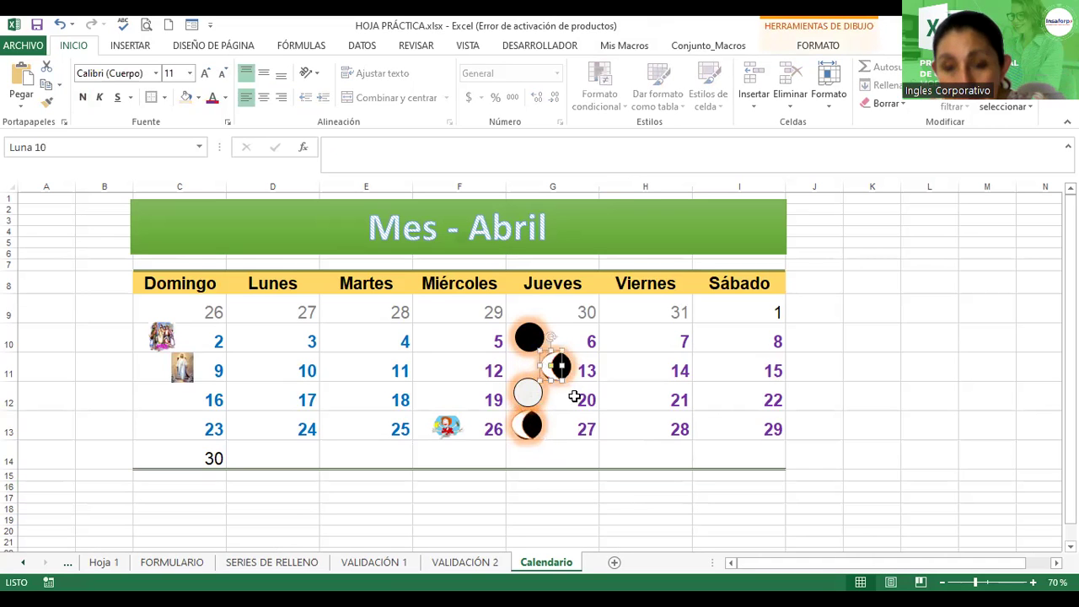
ctrl+scroll(605, 393, up, 3)
scroll(605, 393, down, 2)
drag(715, 271, 742, 277)
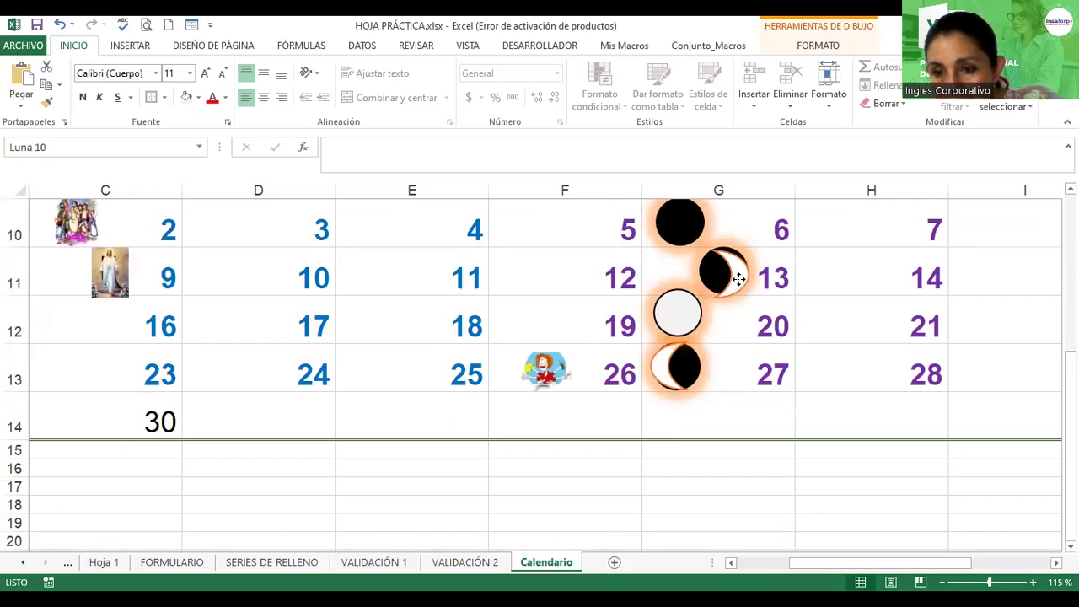
click(741, 276)
drag(714, 292, 711, 291)
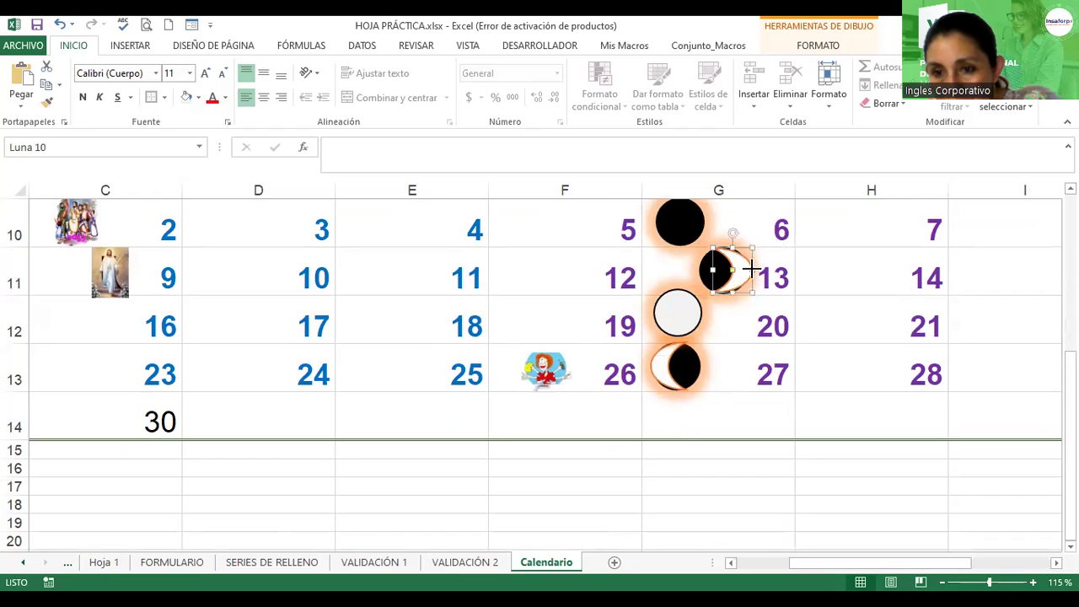
click(855, 496)
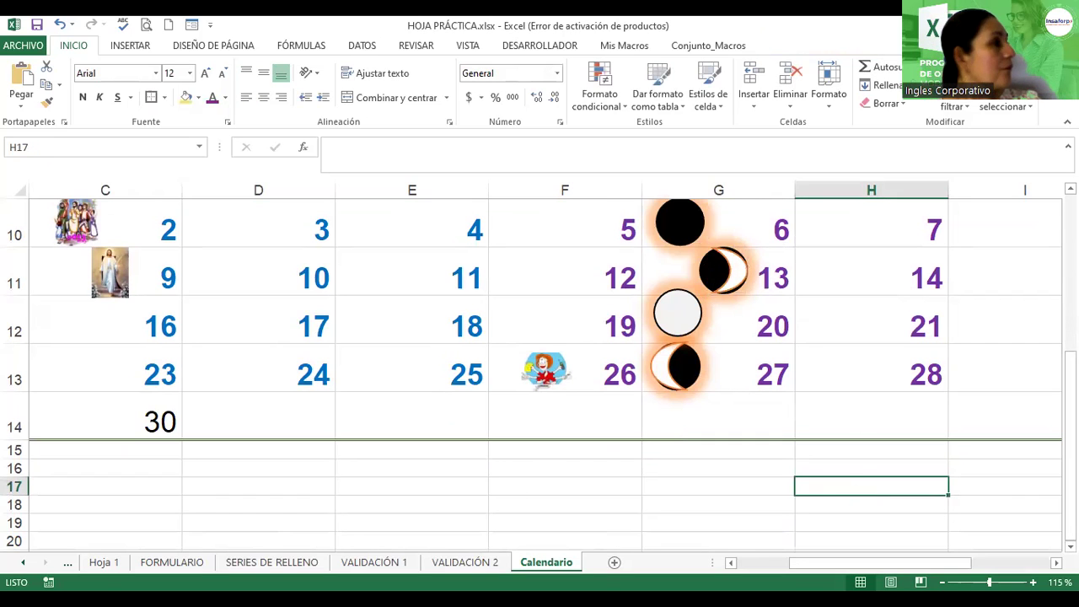
click(386, 243)
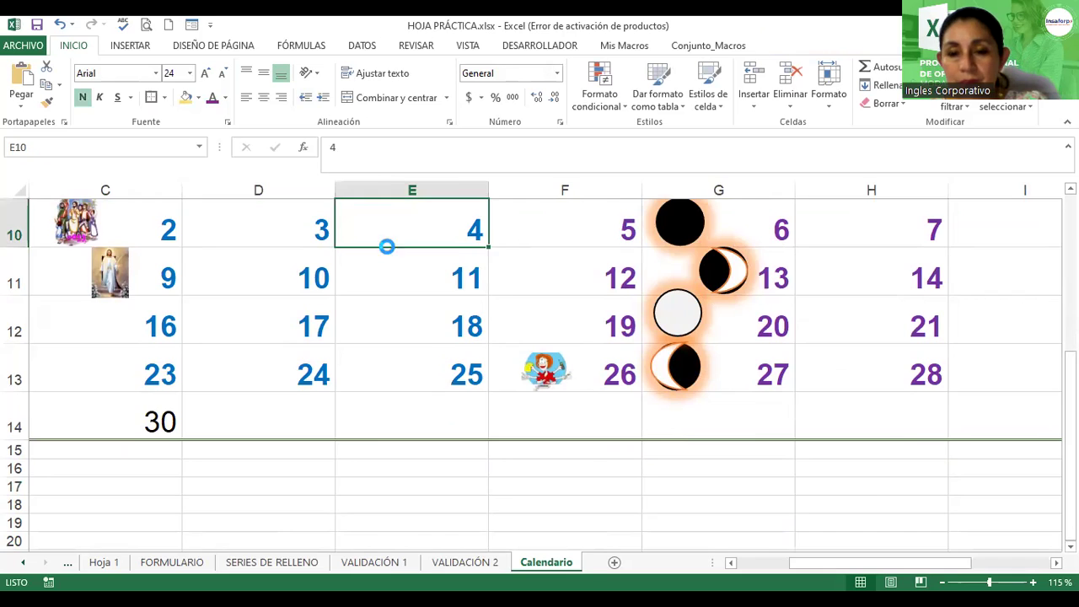
scroll(387, 245, down, 2)
scroll(387, 246, down, 1)
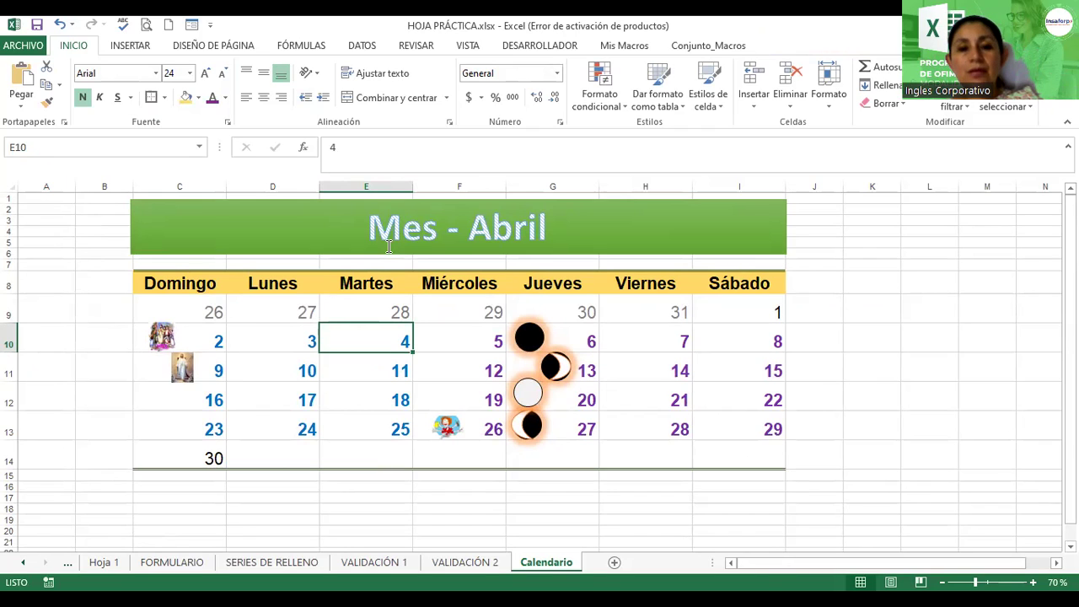
Fill D14:I14 with the next-month series 1 to 6.
click(284, 453)
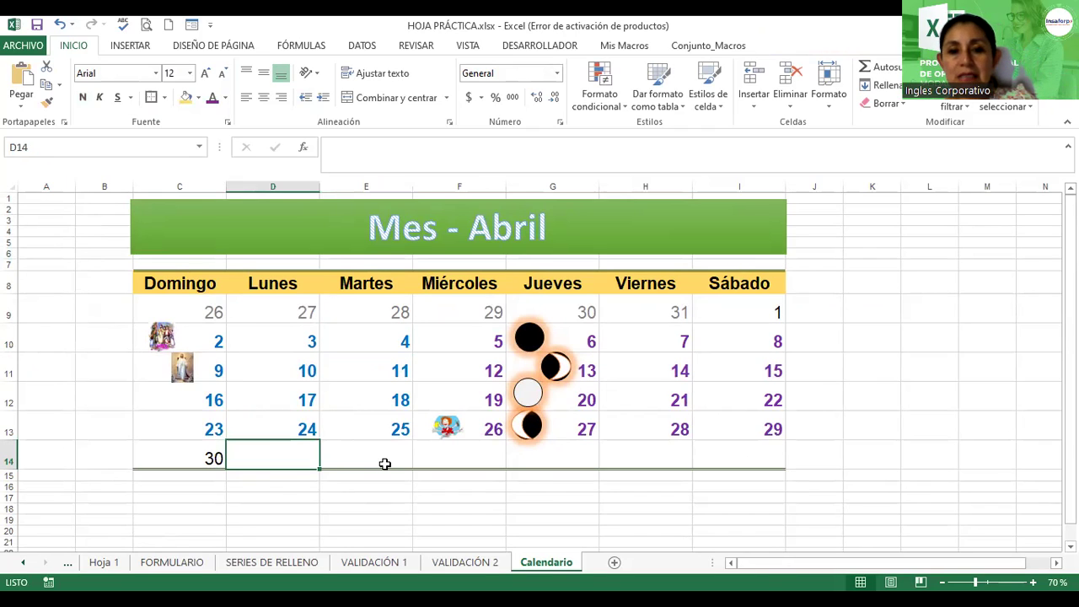
text(1)
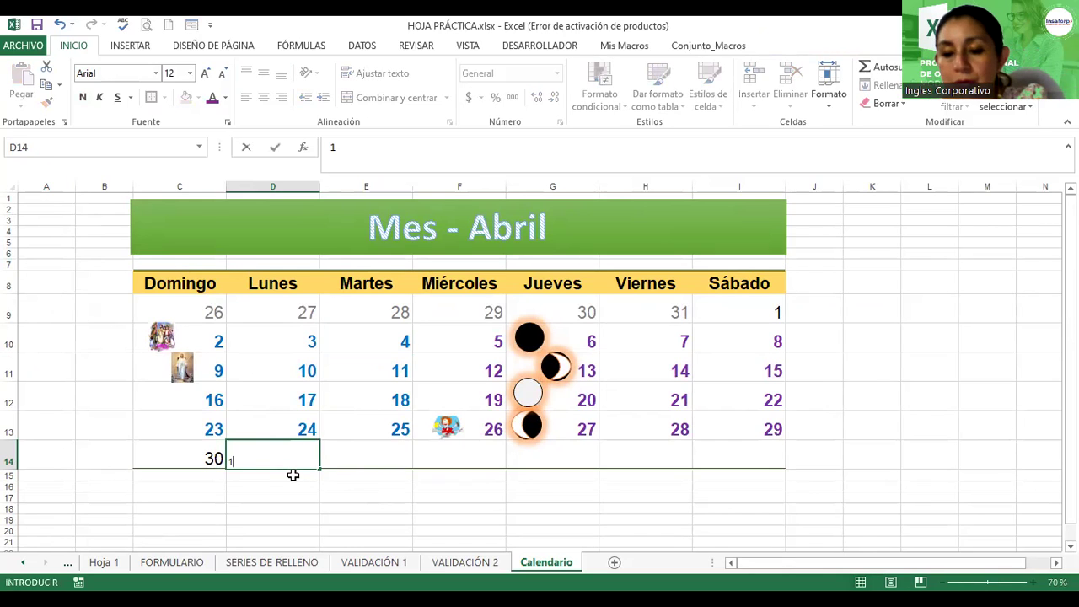
key(ctrl+Return)
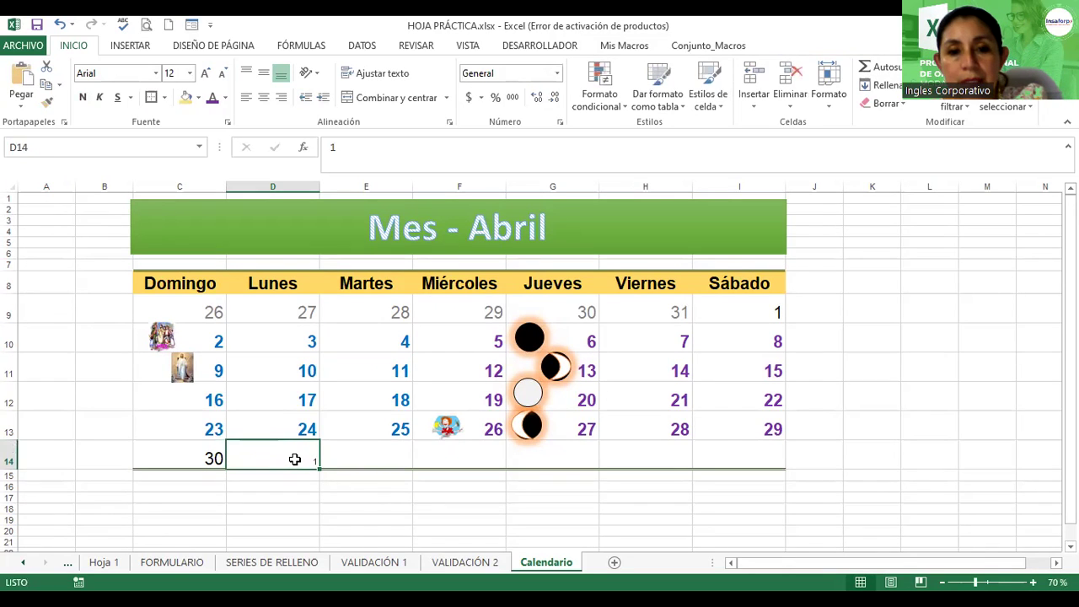
drag(323, 468, 682, 473)
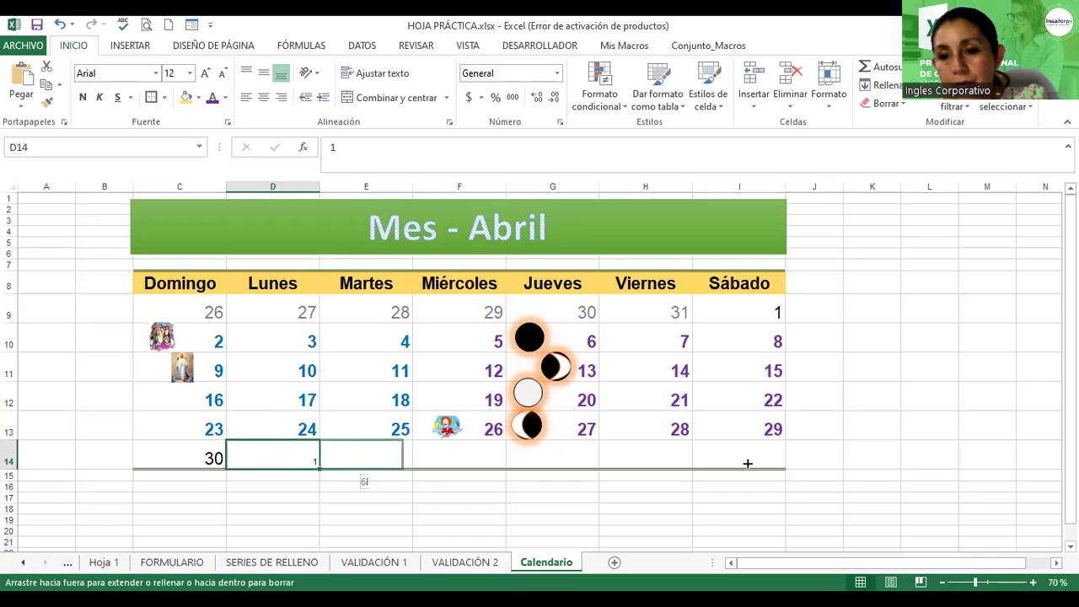
drag(748, 463, 746, 480)
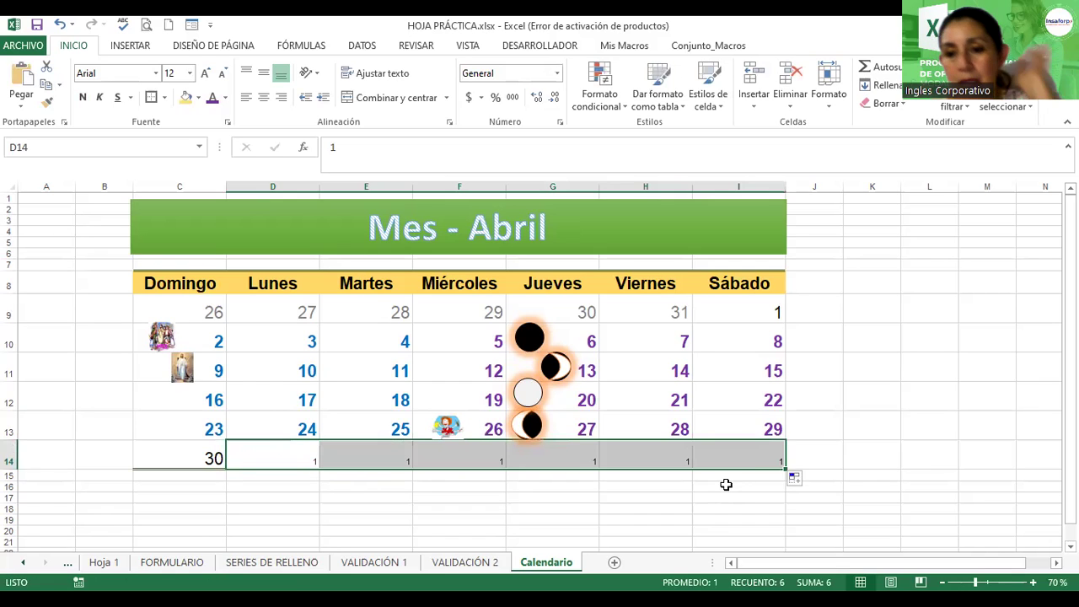
click(799, 479)
click(843, 516)
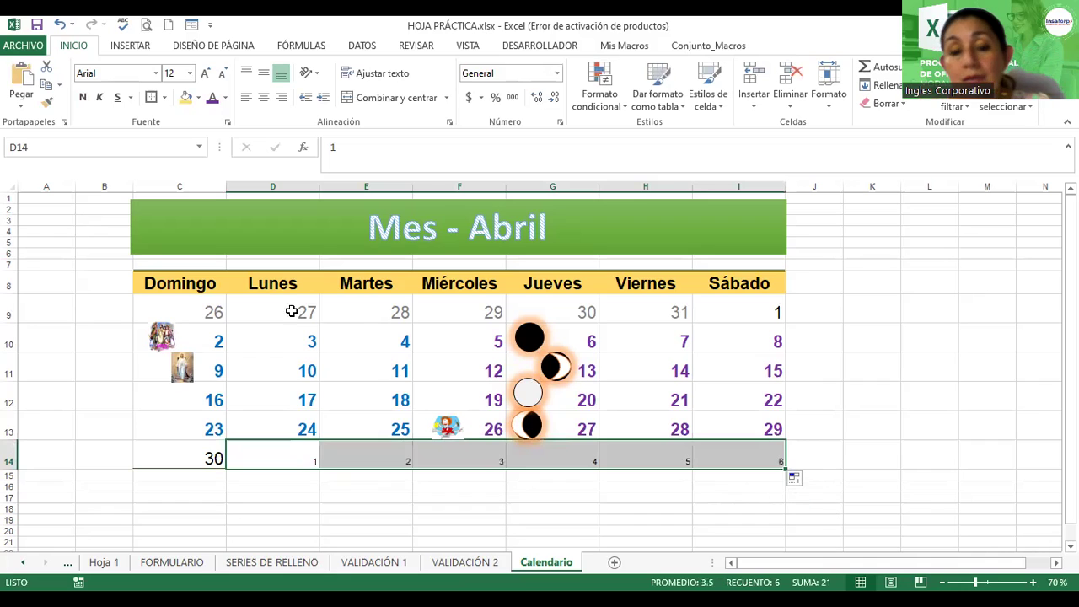
Copy the grey style of date 27 onto the 1–6 dates in row 14.
click(284, 309)
click(48, 101)
drag(287, 456, 730, 462)
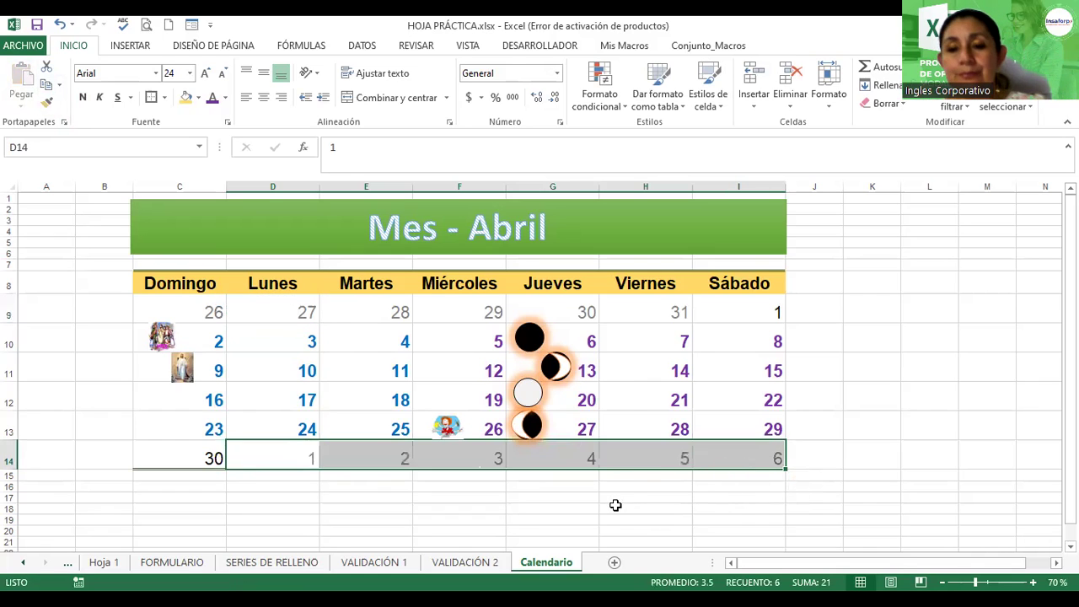
click(646, 476)
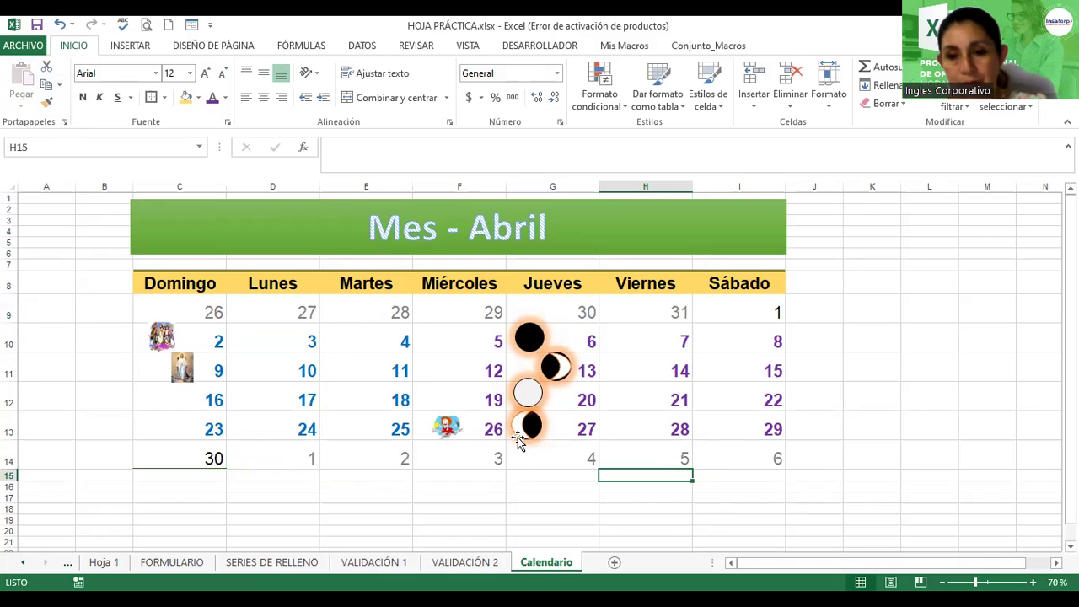
Give C8:I14 a double bottom border with single inner lines.
click(234, 496)
click(212, 456)
drag(184, 456, 460, 456)
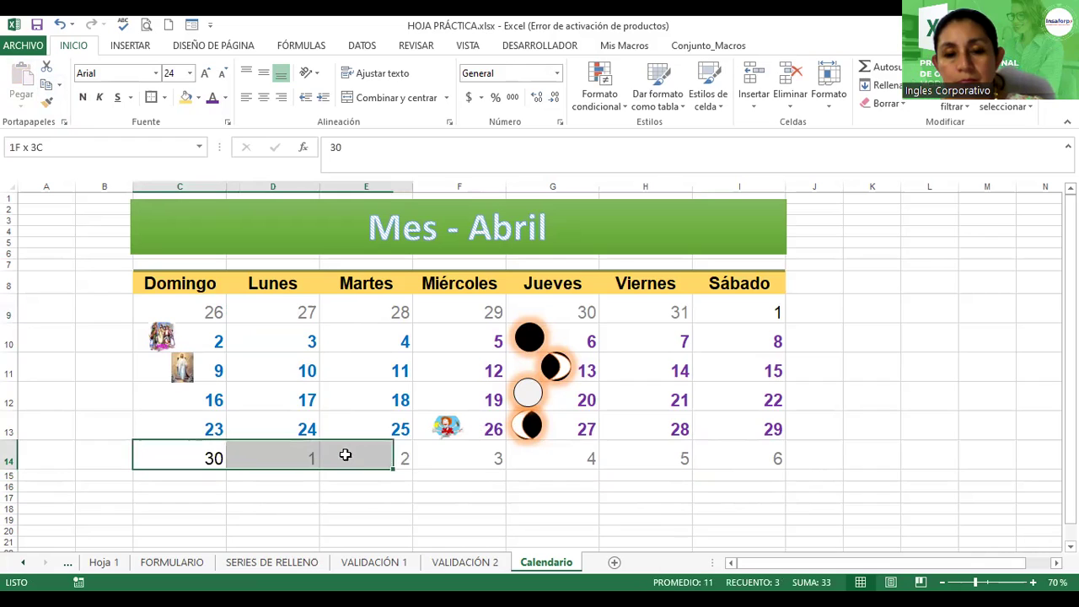
click(156, 283)
drag(278, 284, 759, 458)
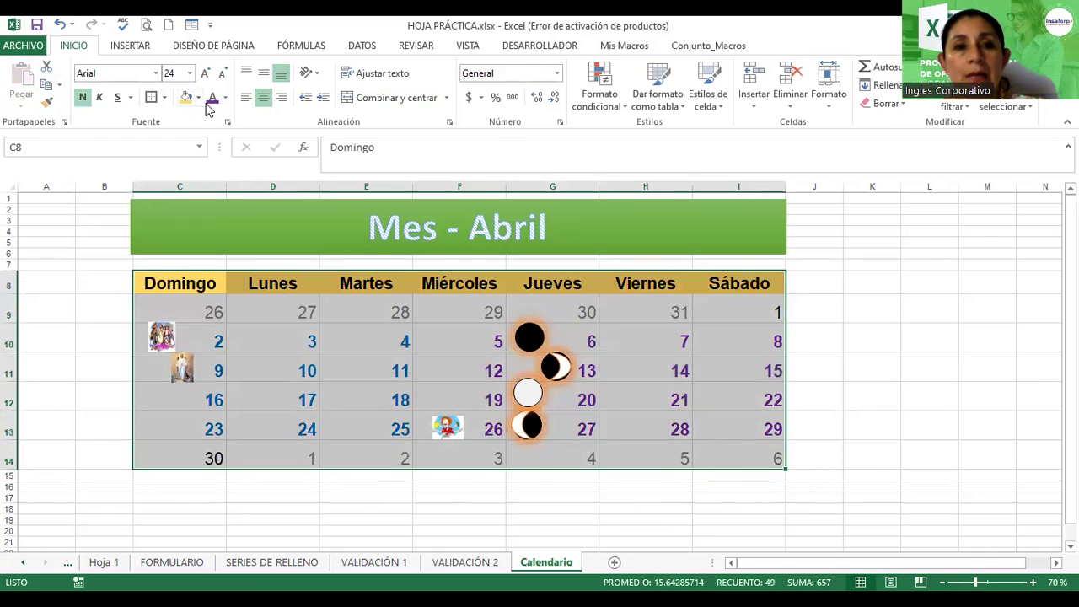
click(489, 247)
click(445, 248)
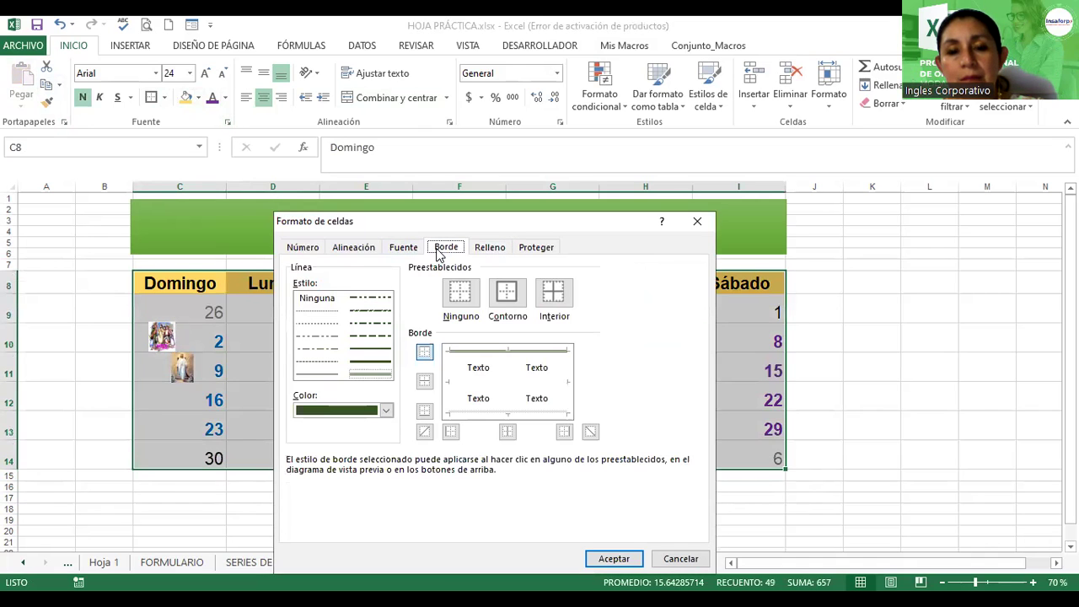
click(372, 374)
click(518, 413)
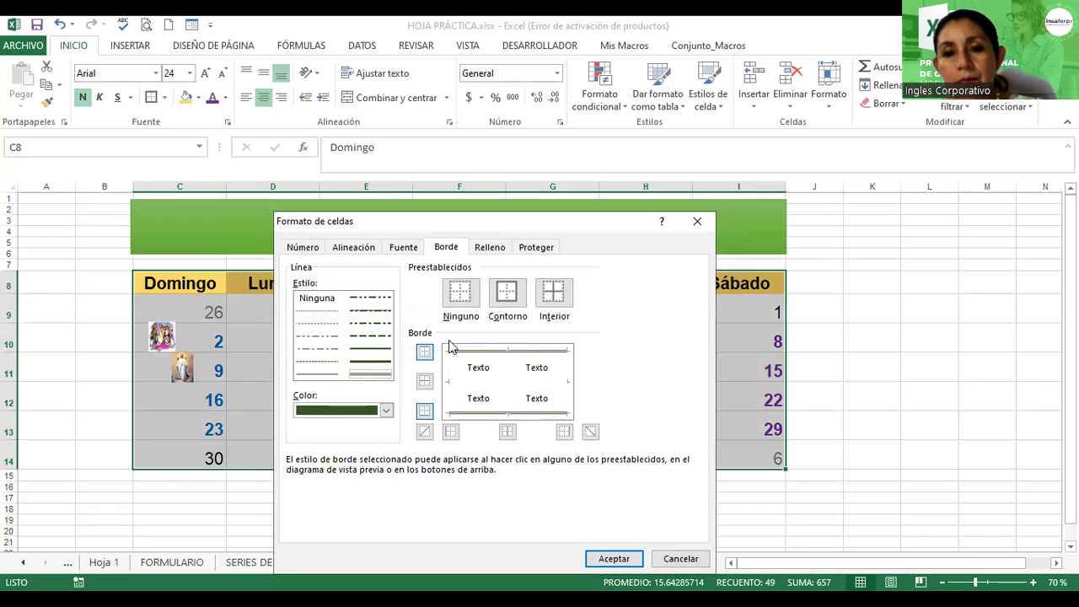
click(359, 349)
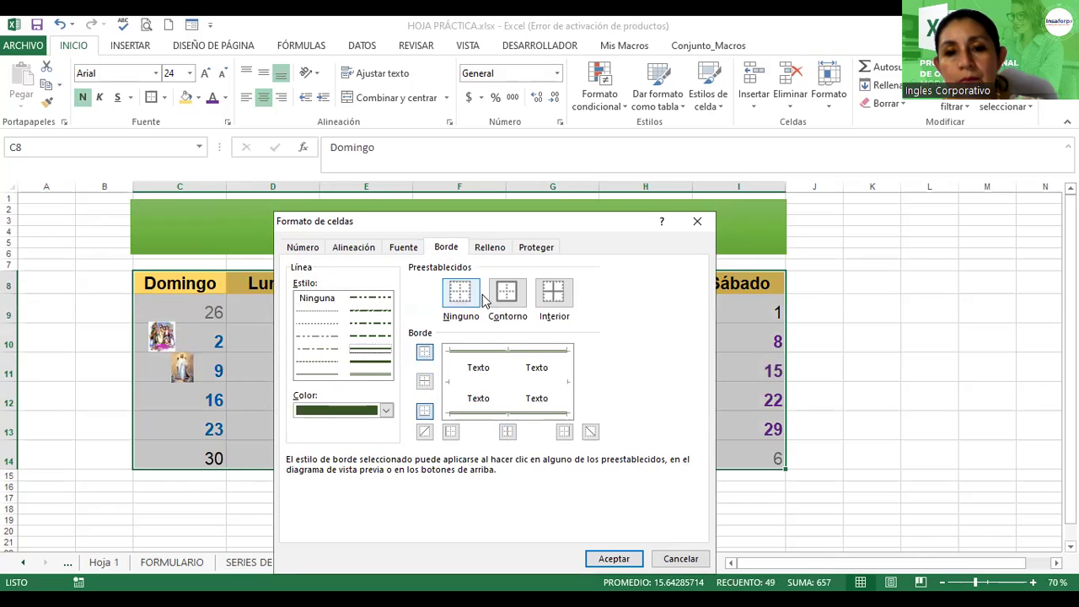
click(559, 301)
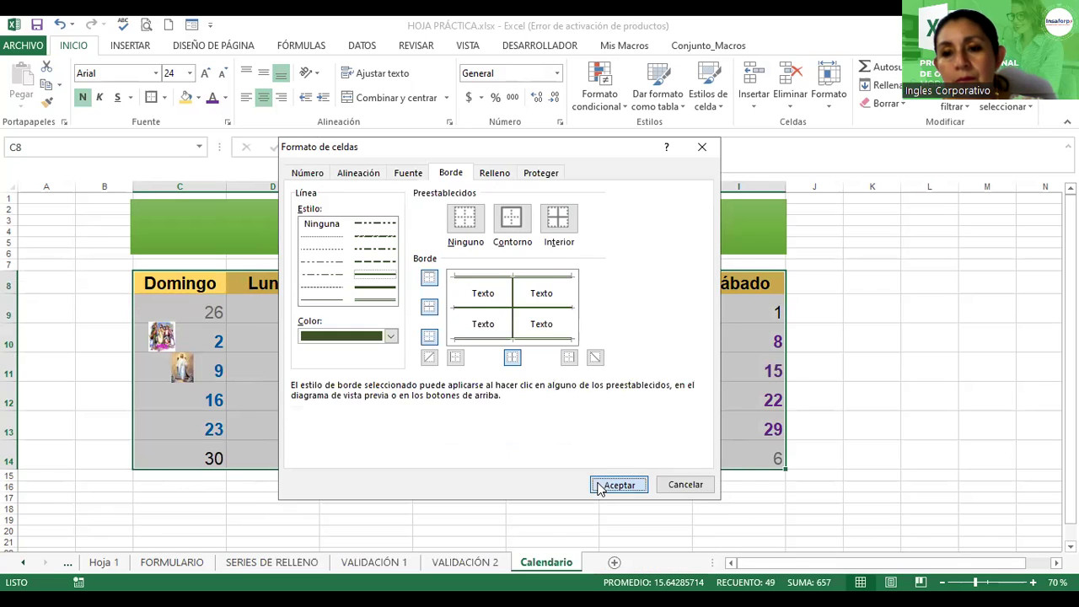
click(614, 558)
click(843, 363)
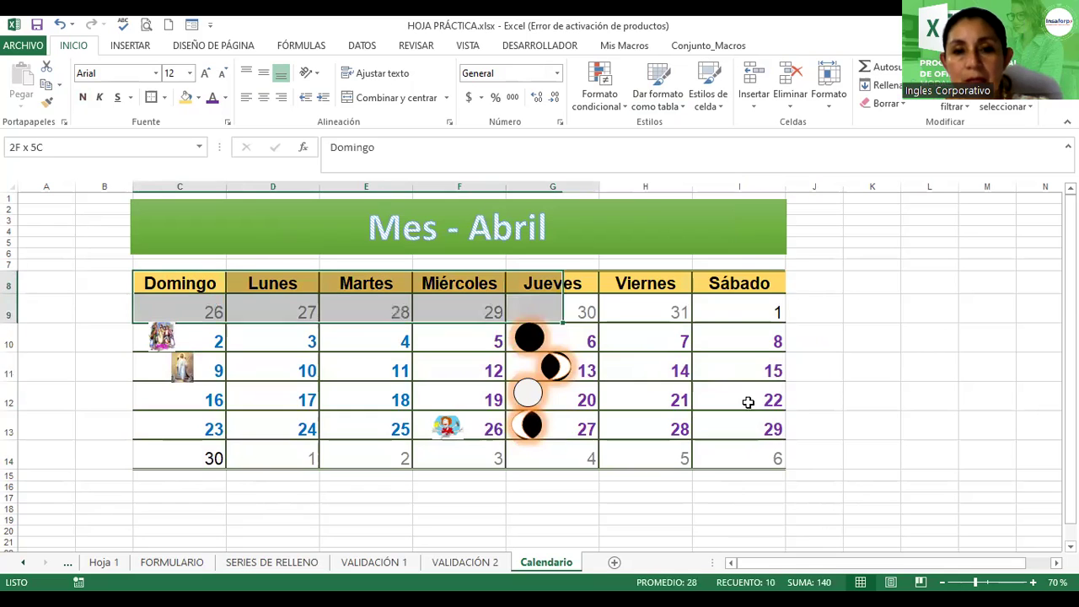
Replace the calendar borders with only double lines along the top and bottom.
drag(193, 283, 765, 455)
click(449, 122)
click(495, 174)
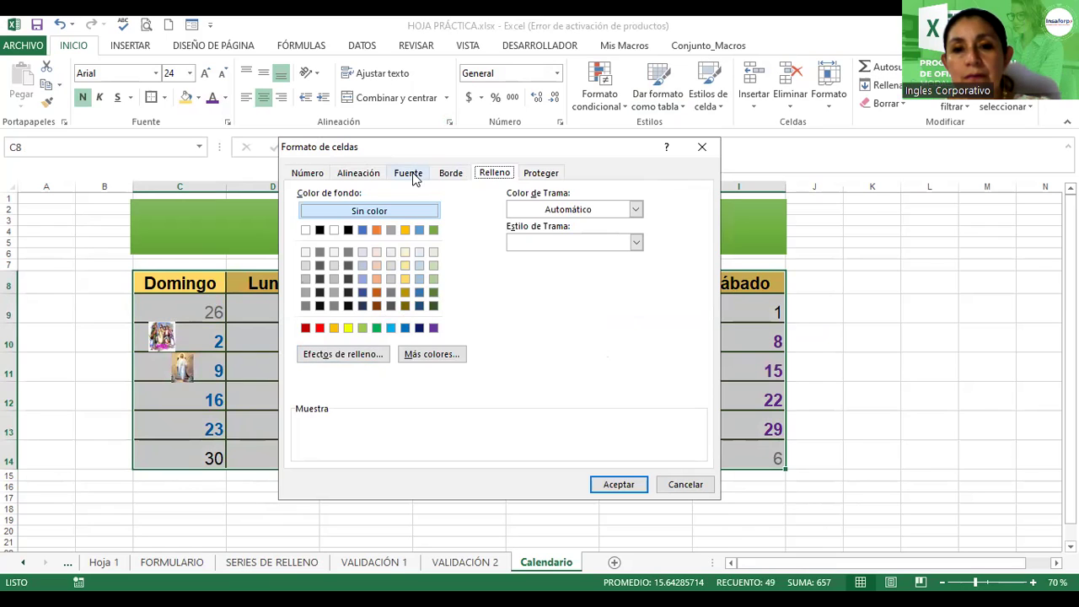
click(451, 173)
click(556, 221)
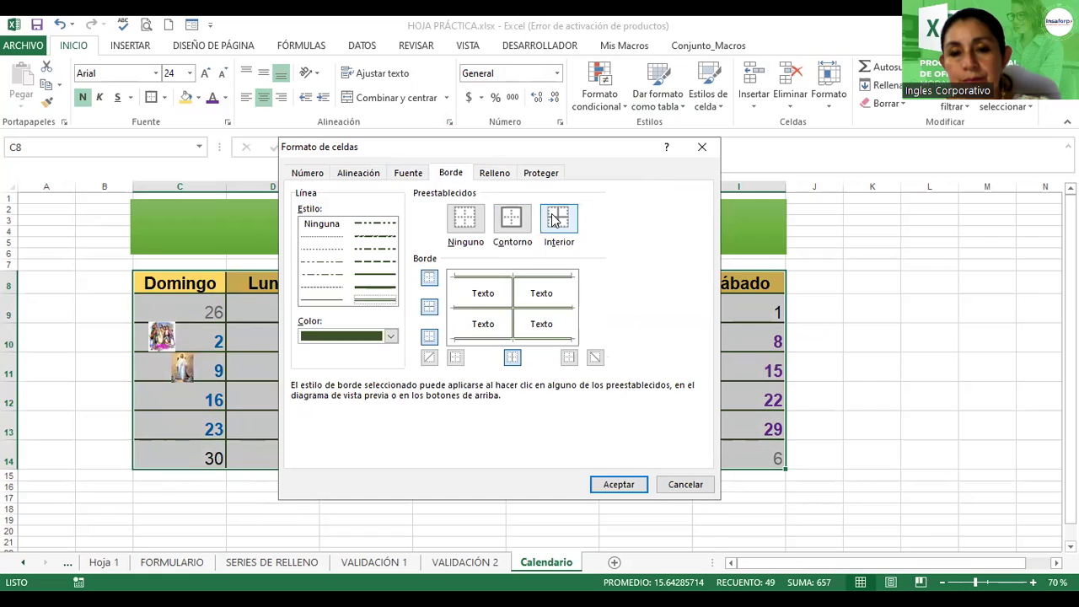
click(472, 221)
click(375, 301)
click(557, 278)
click(516, 341)
click(615, 484)
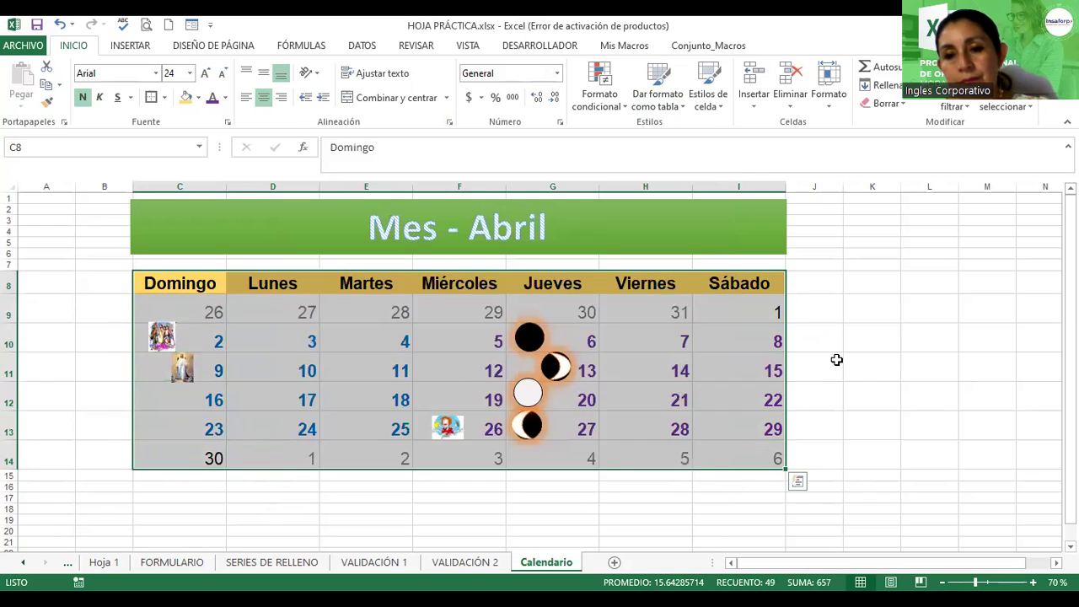
click(836, 364)
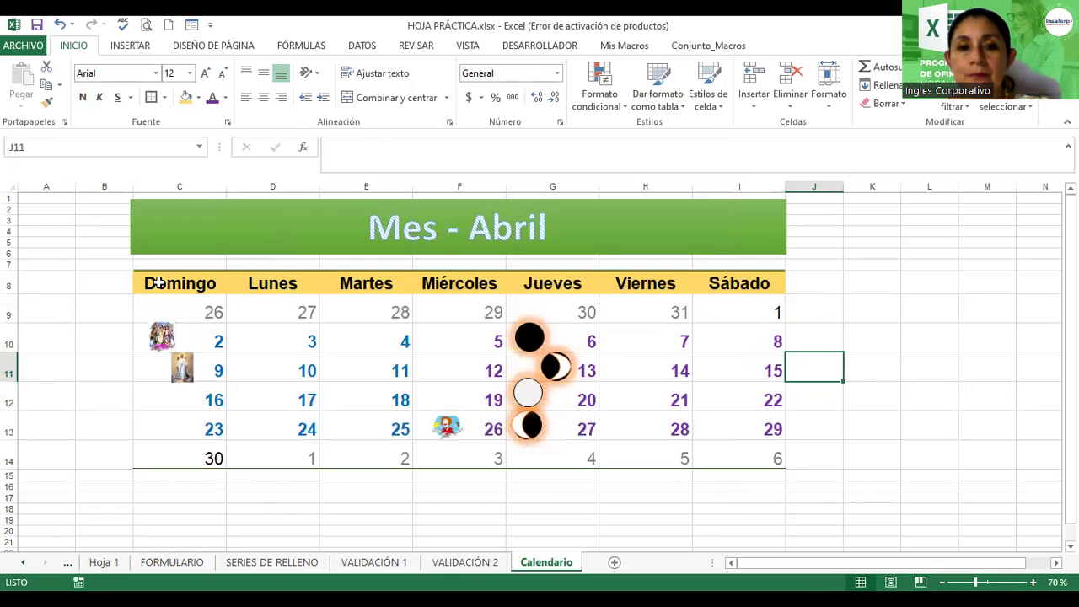
Give the weekday header C8:I8 a blue two-colour diagonal-down gradient fill.
drag(155, 284, 762, 284)
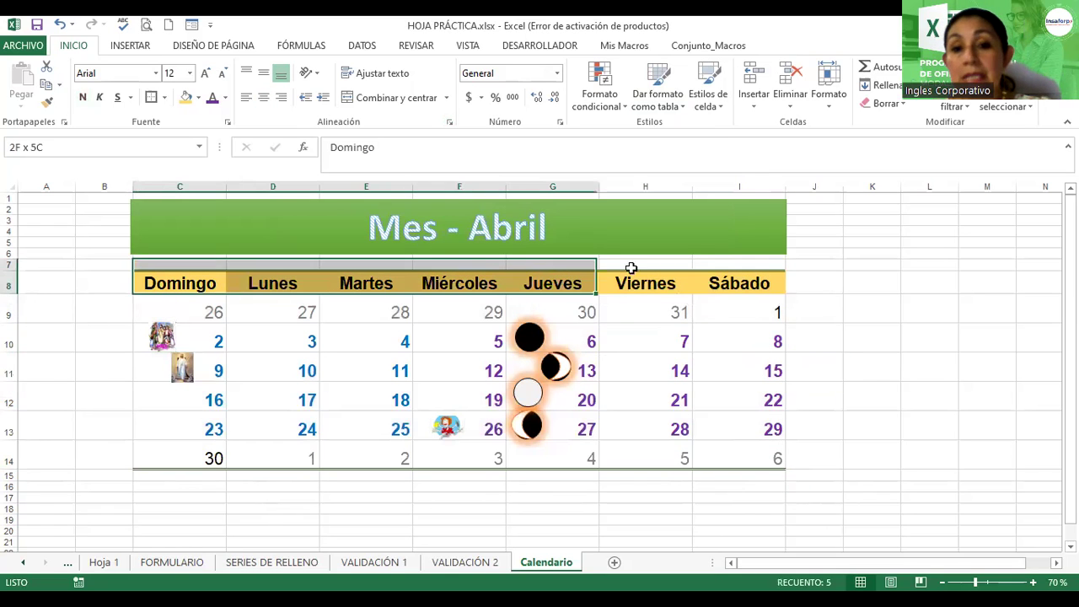
click(449, 123)
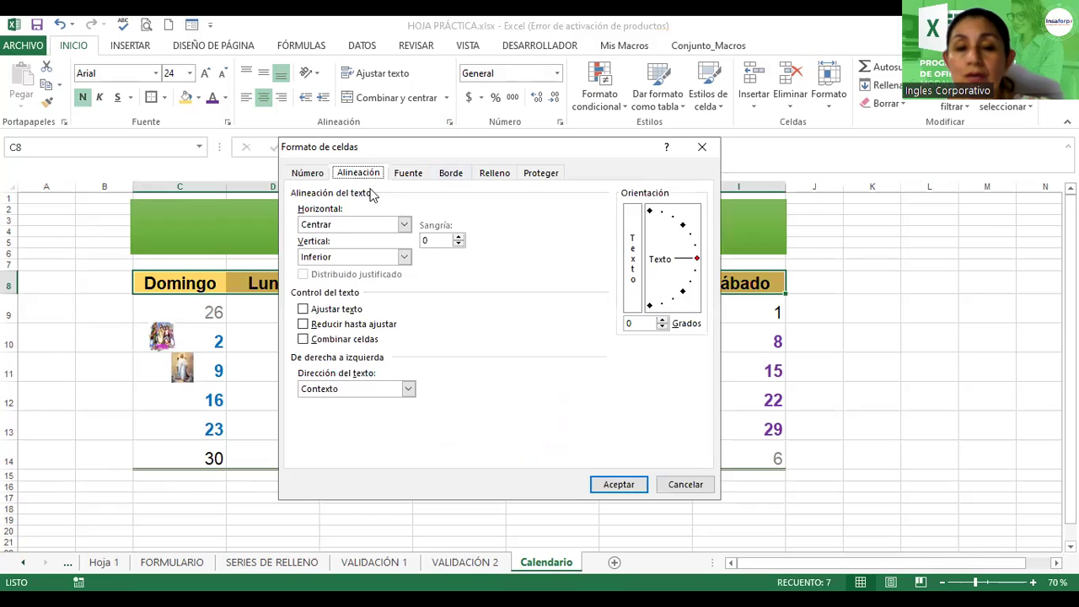
click(498, 174)
click(350, 358)
click(508, 381)
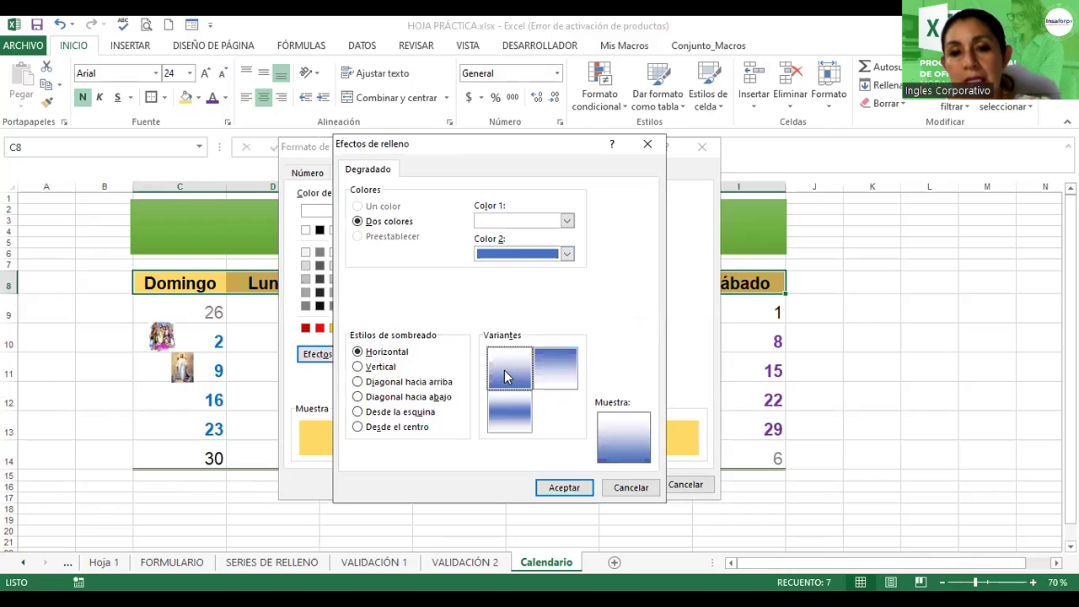
click(422, 397)
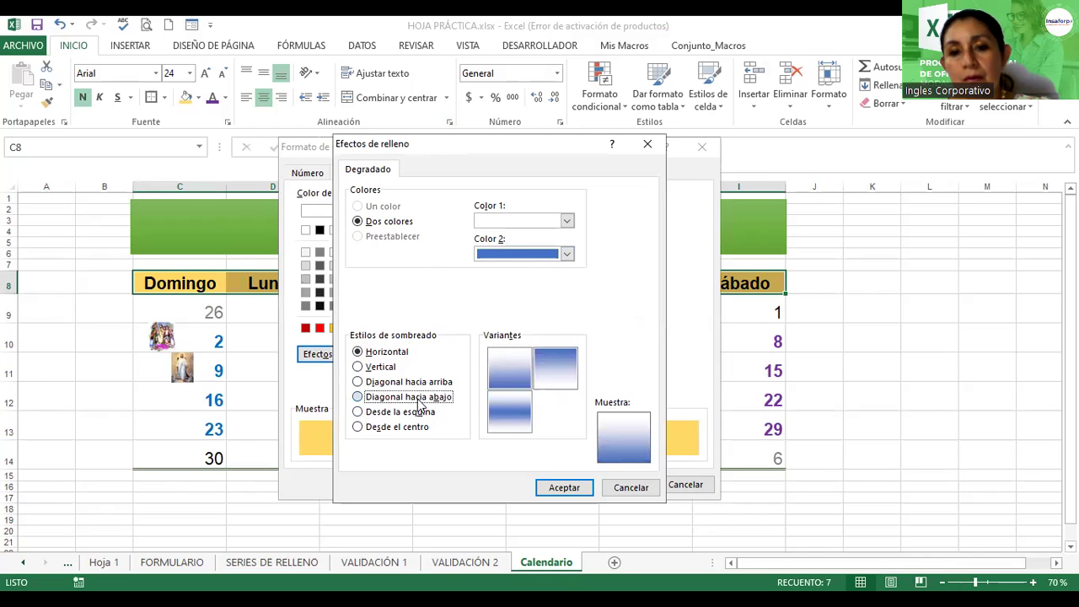
click(561, 488)
click(611, 488)
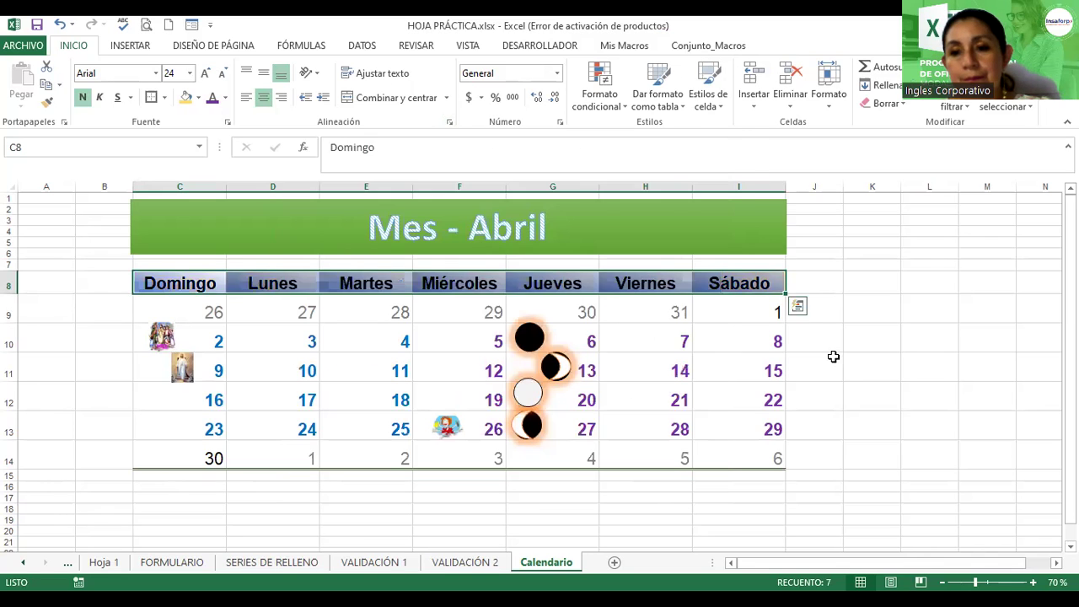
click(832, 364)
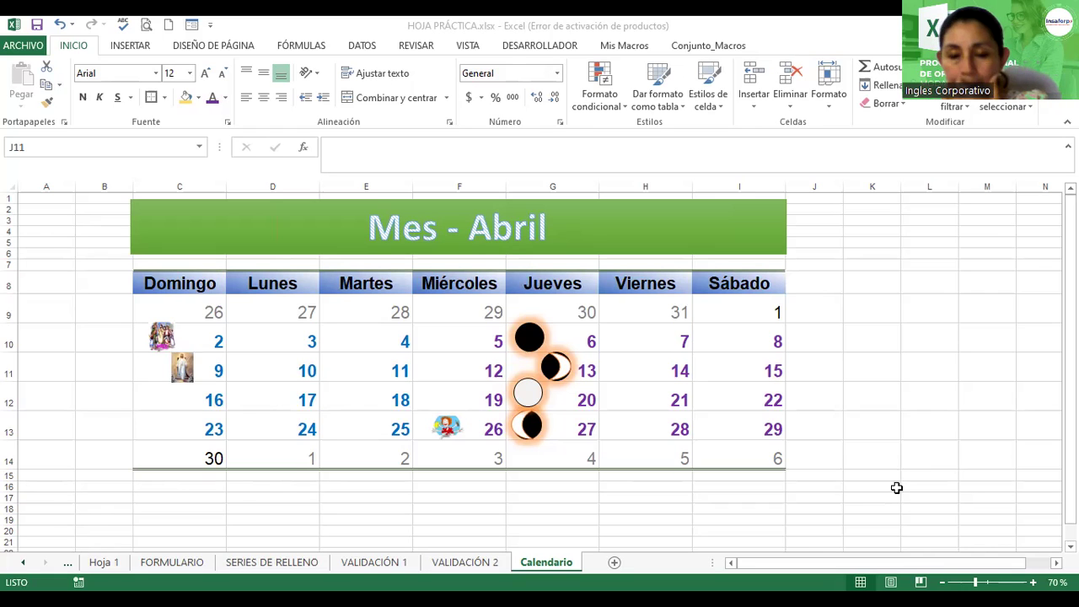
click(915, 431)
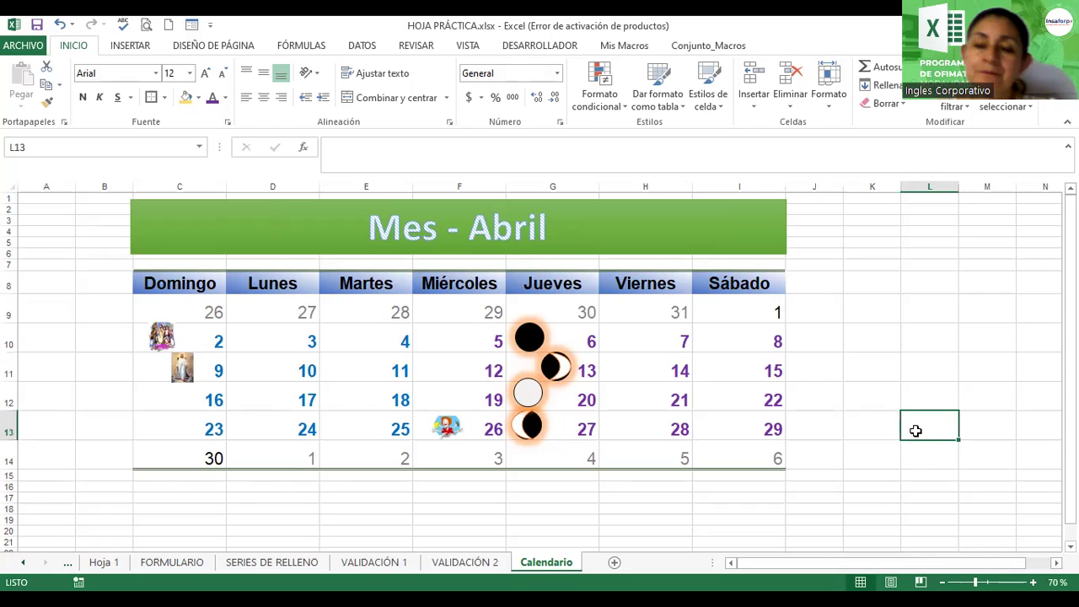